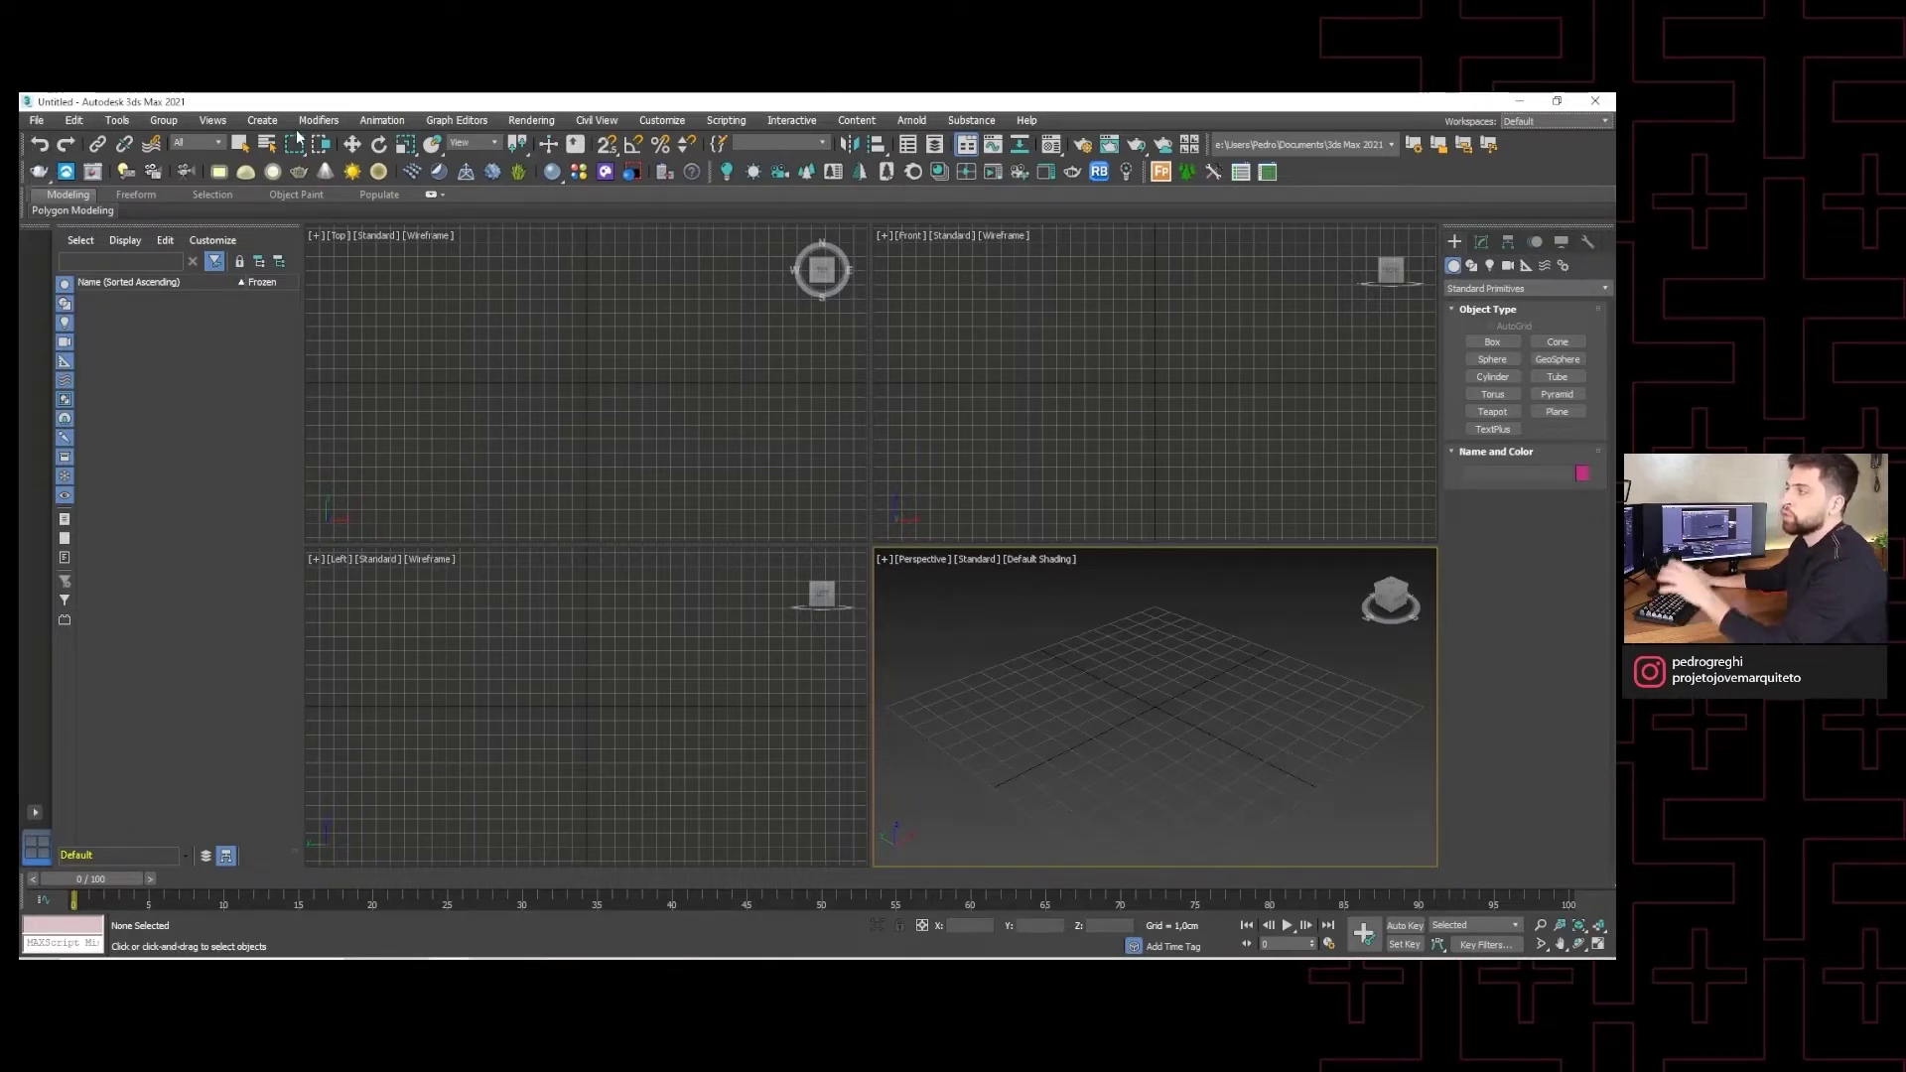
# - Look at the file options, then float the main toolbar over the views and dock it back
pyautogui.click(38, 120)
pyautogui.moveTo(319, 121)
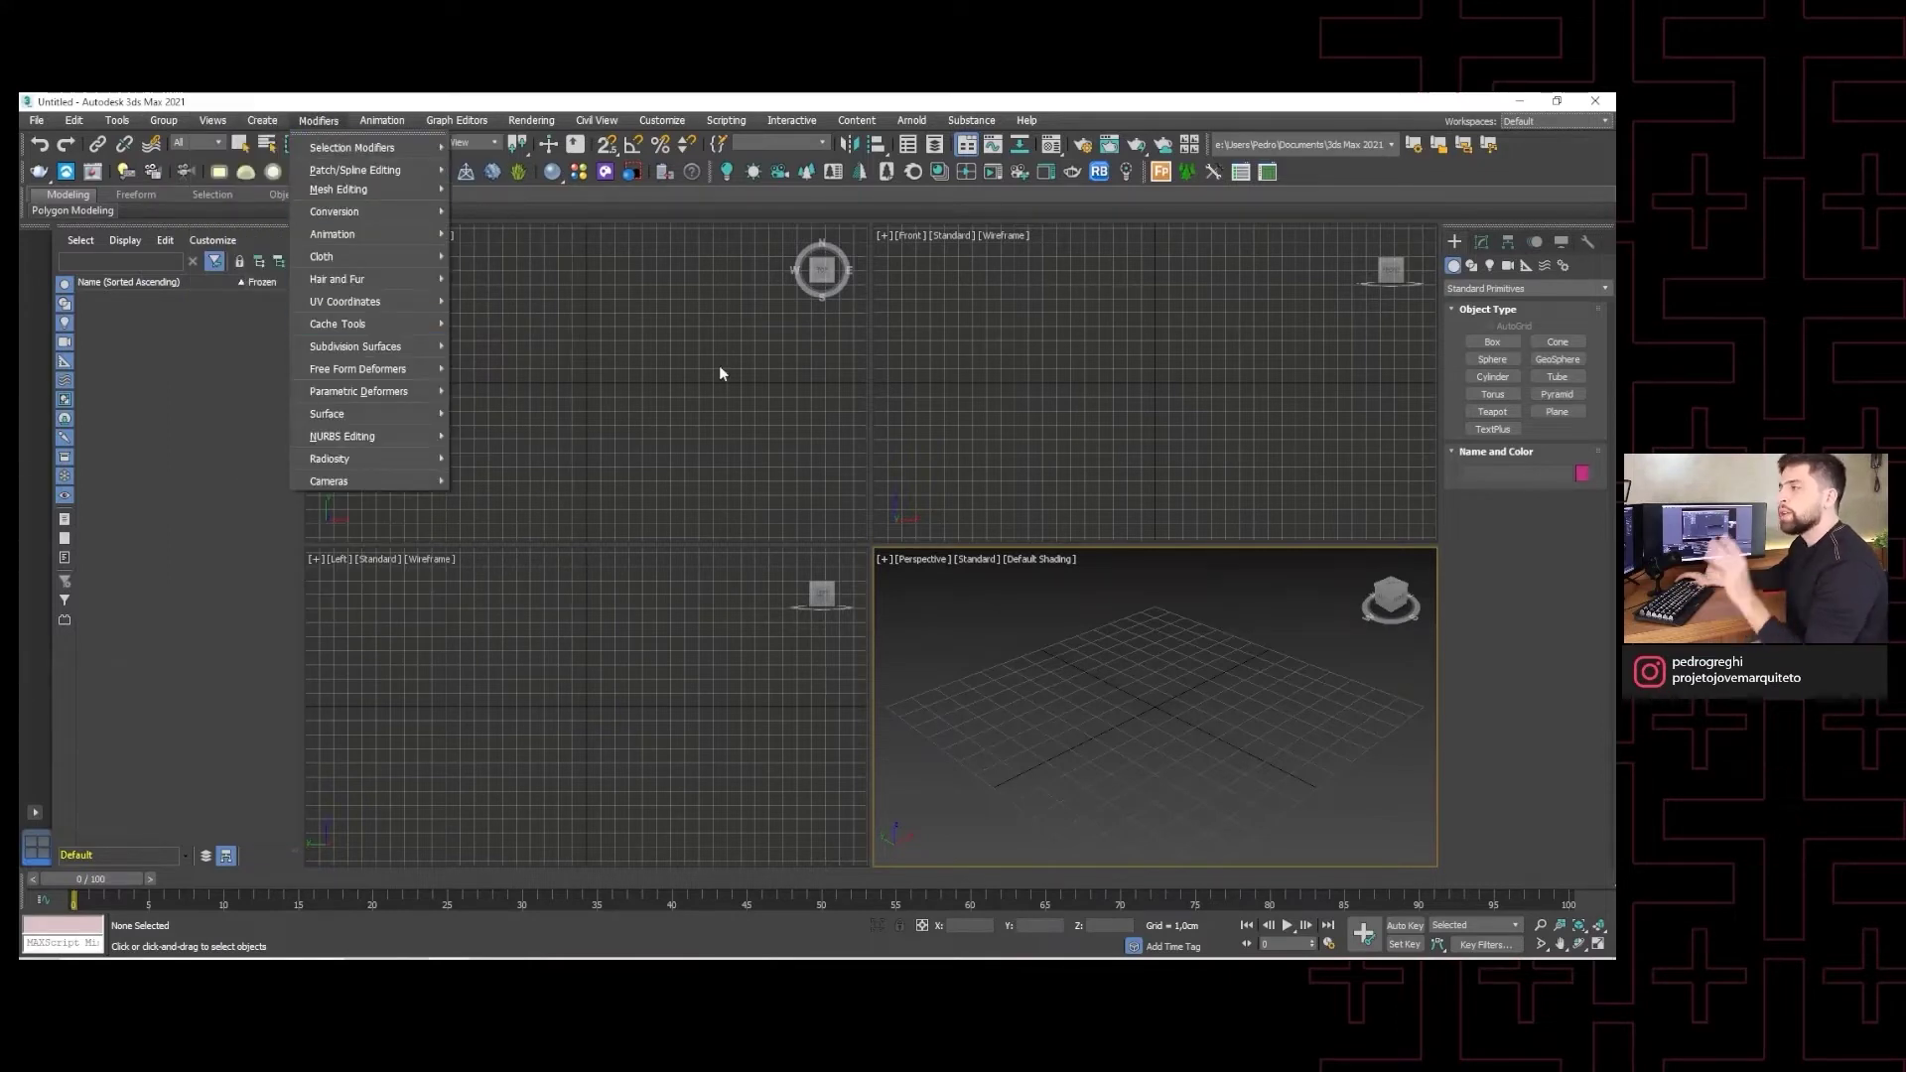
pyautogui.click(669, 418)
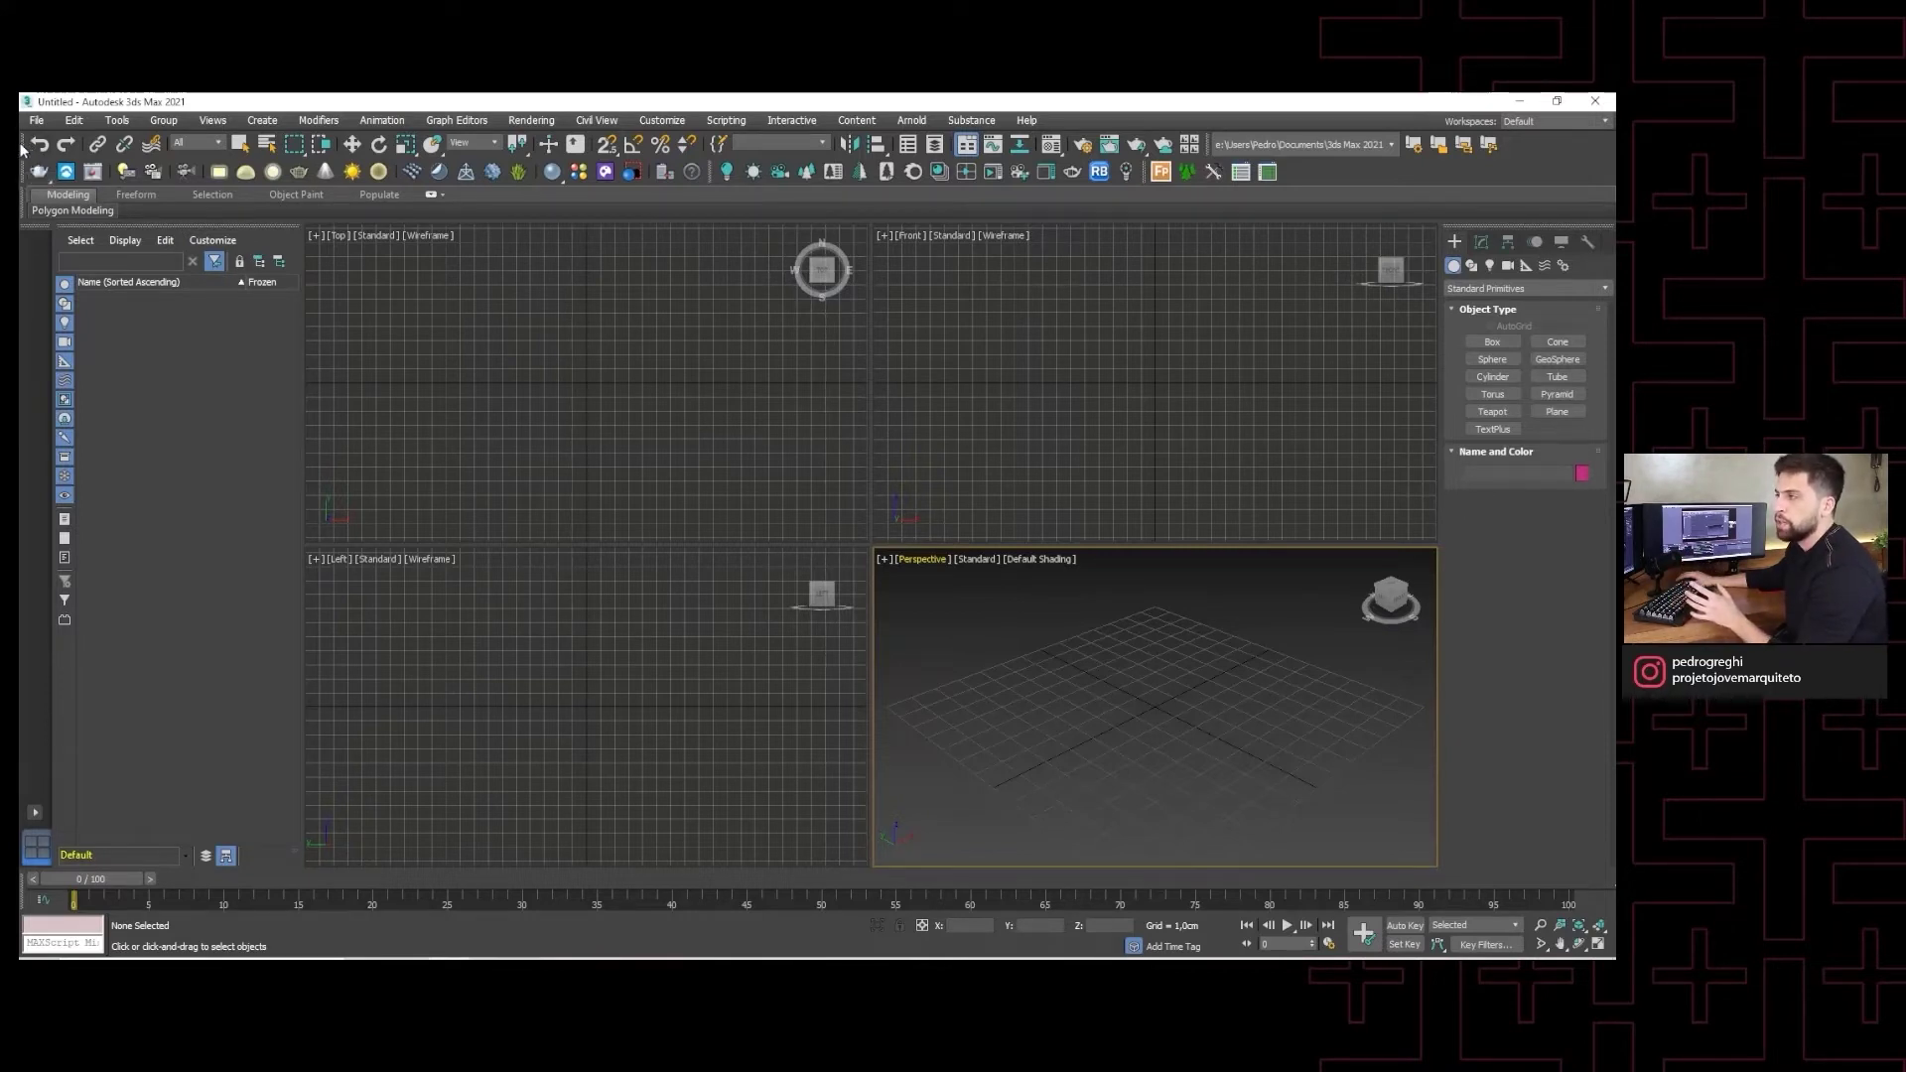
pyautogui.moveTo(25, 144)
pyautogui.mouseDown()
pyautogui.moveTo(357, 365)
pyautogui.moveTo(353, 318)
pyautogui.mouseUp()
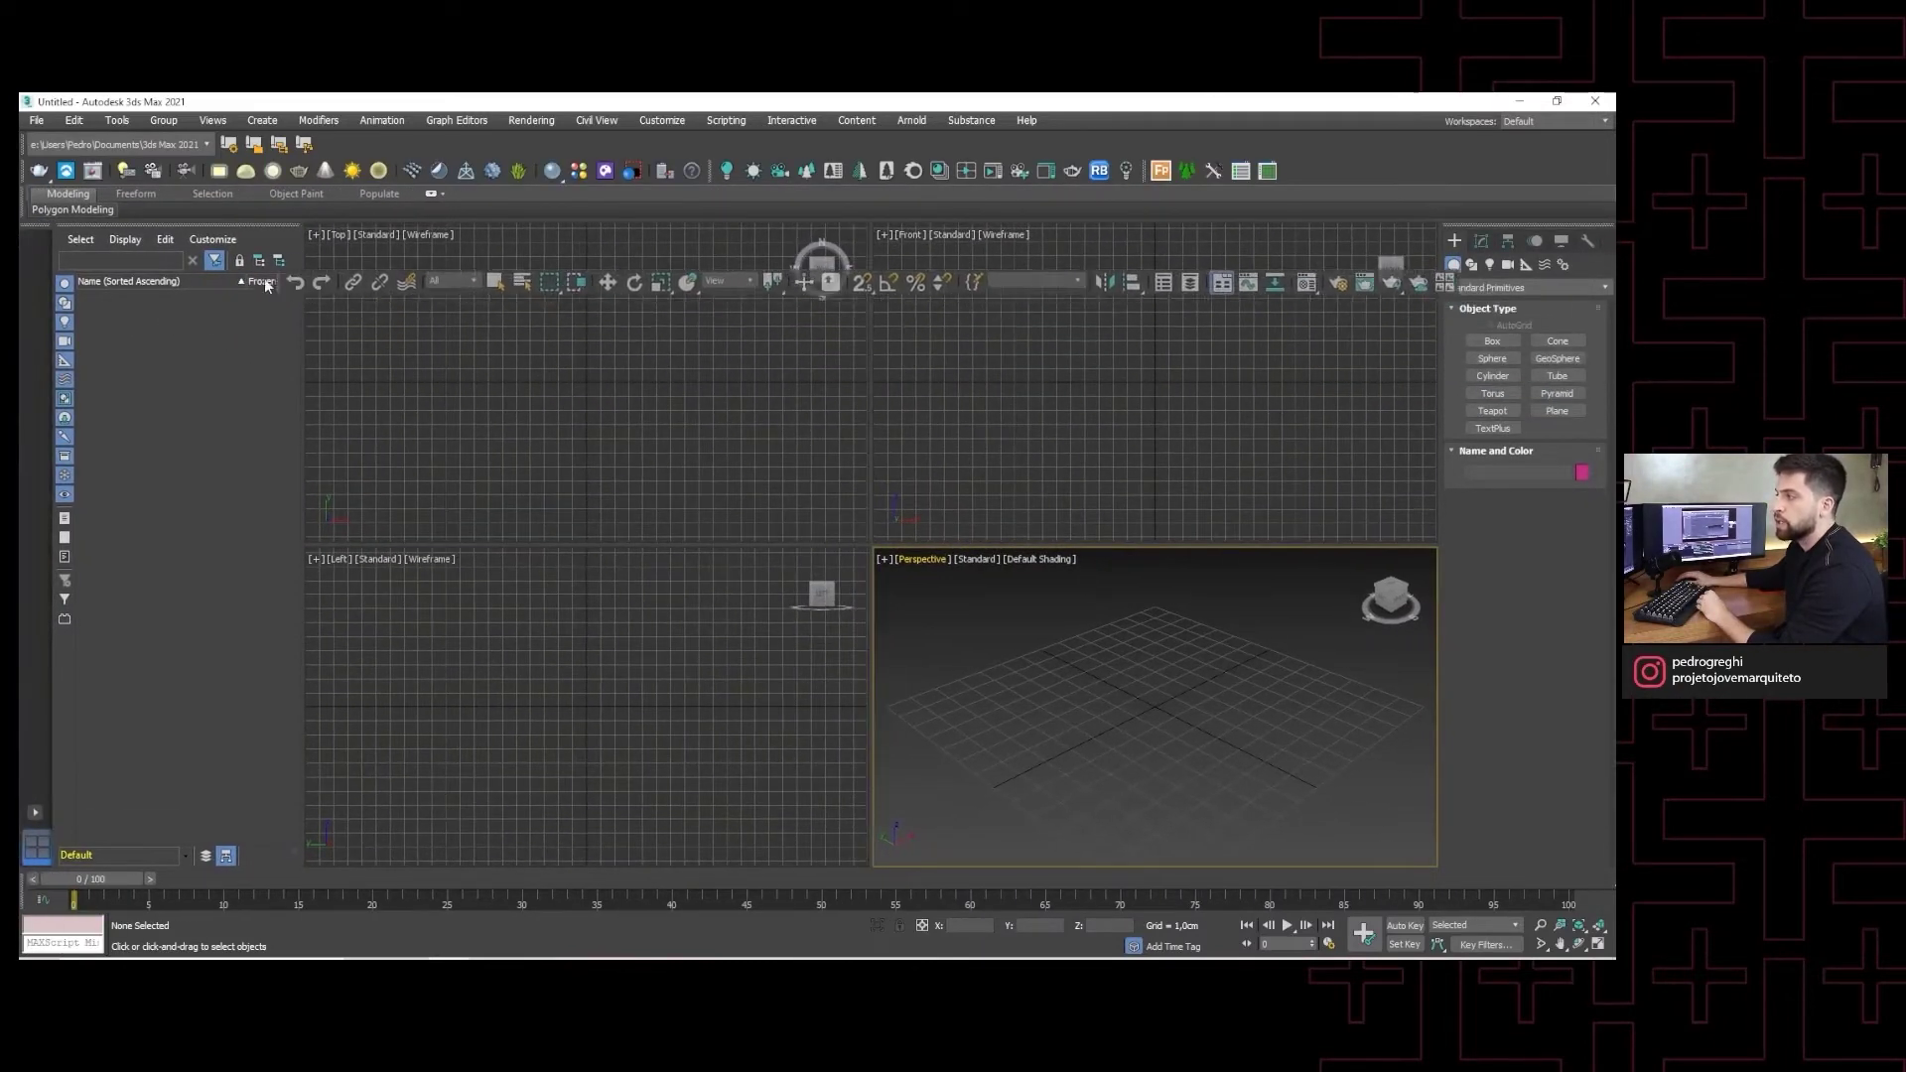
pyautogui.moveTo(352, 318); pyautogui.dragTo(28, 145)
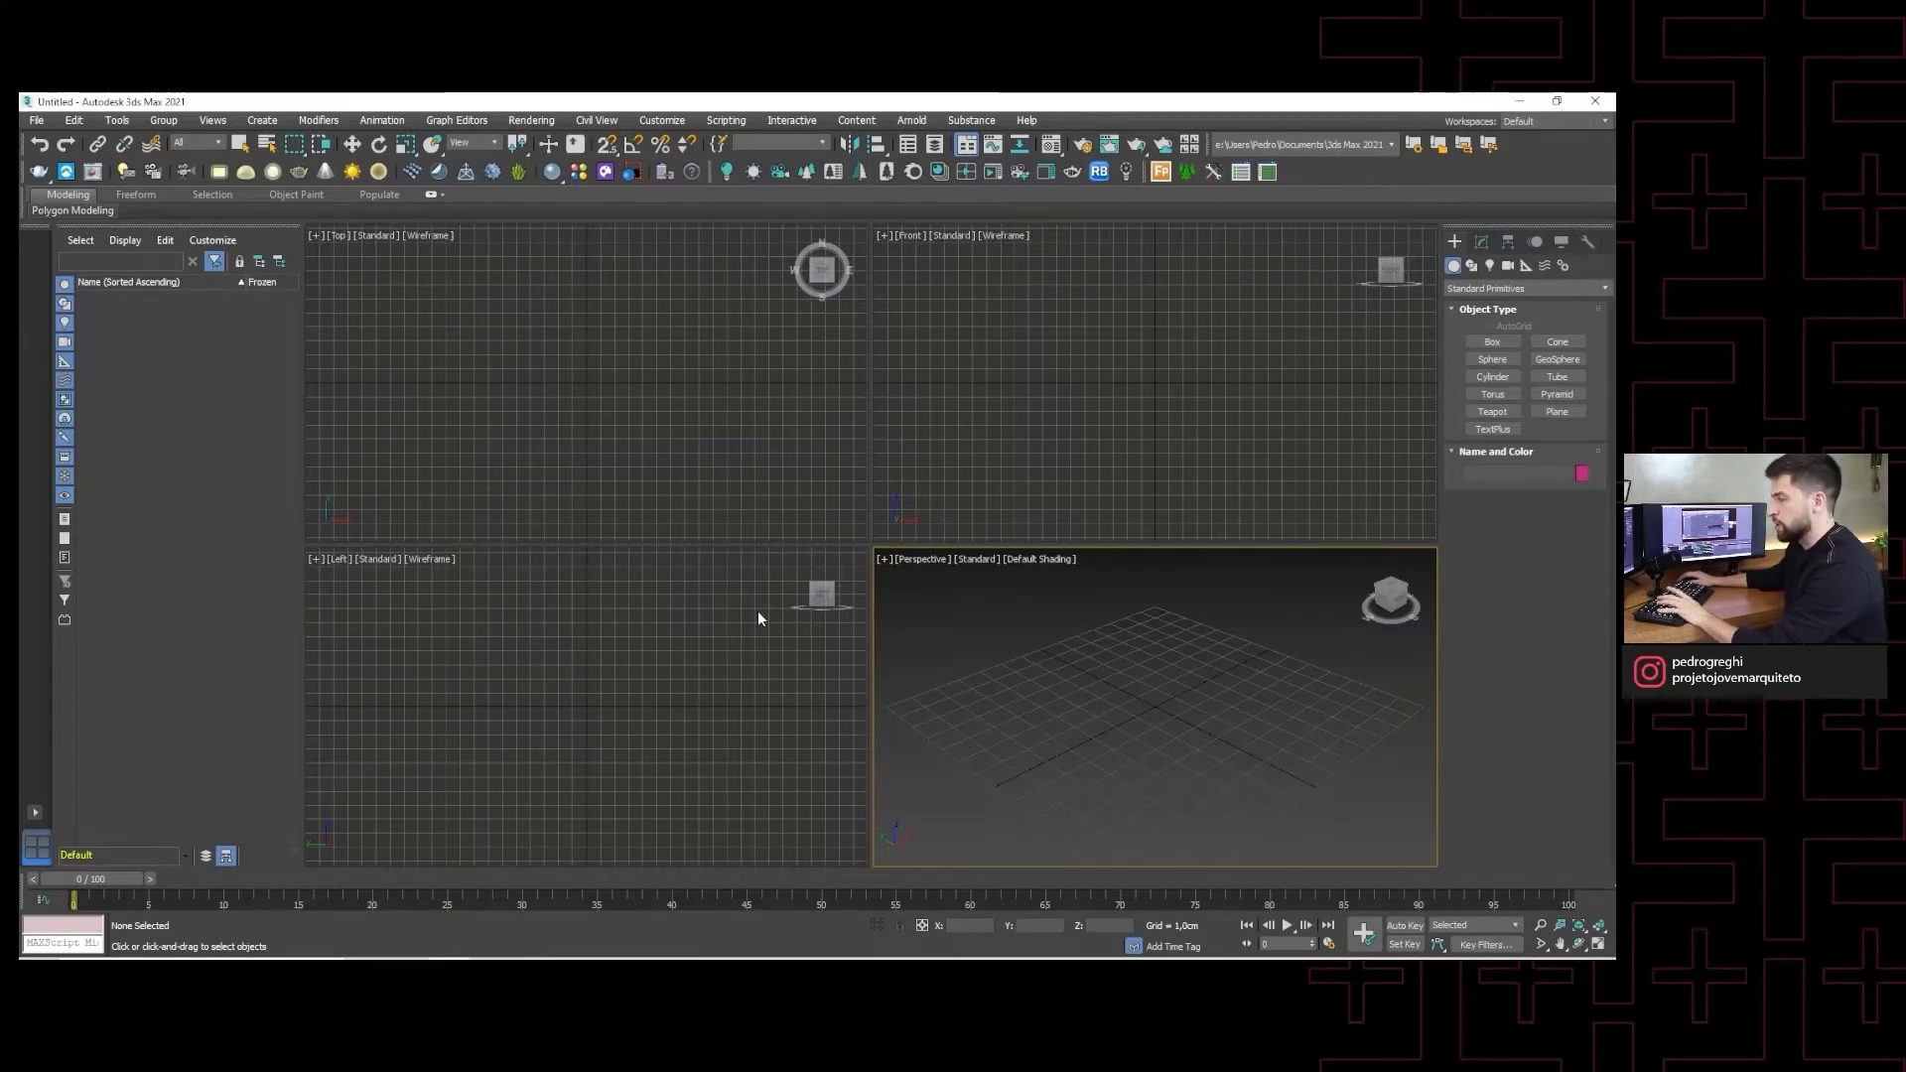
# - Cycle the active view through the four viewports, ending on Perspective
pyautogui.click(755, 586)
pyautogui.click(733, 502)
pyautogui.click(1076, 400)
pyautogui.click(1096, 626)
pyautogui.click(801, 617)
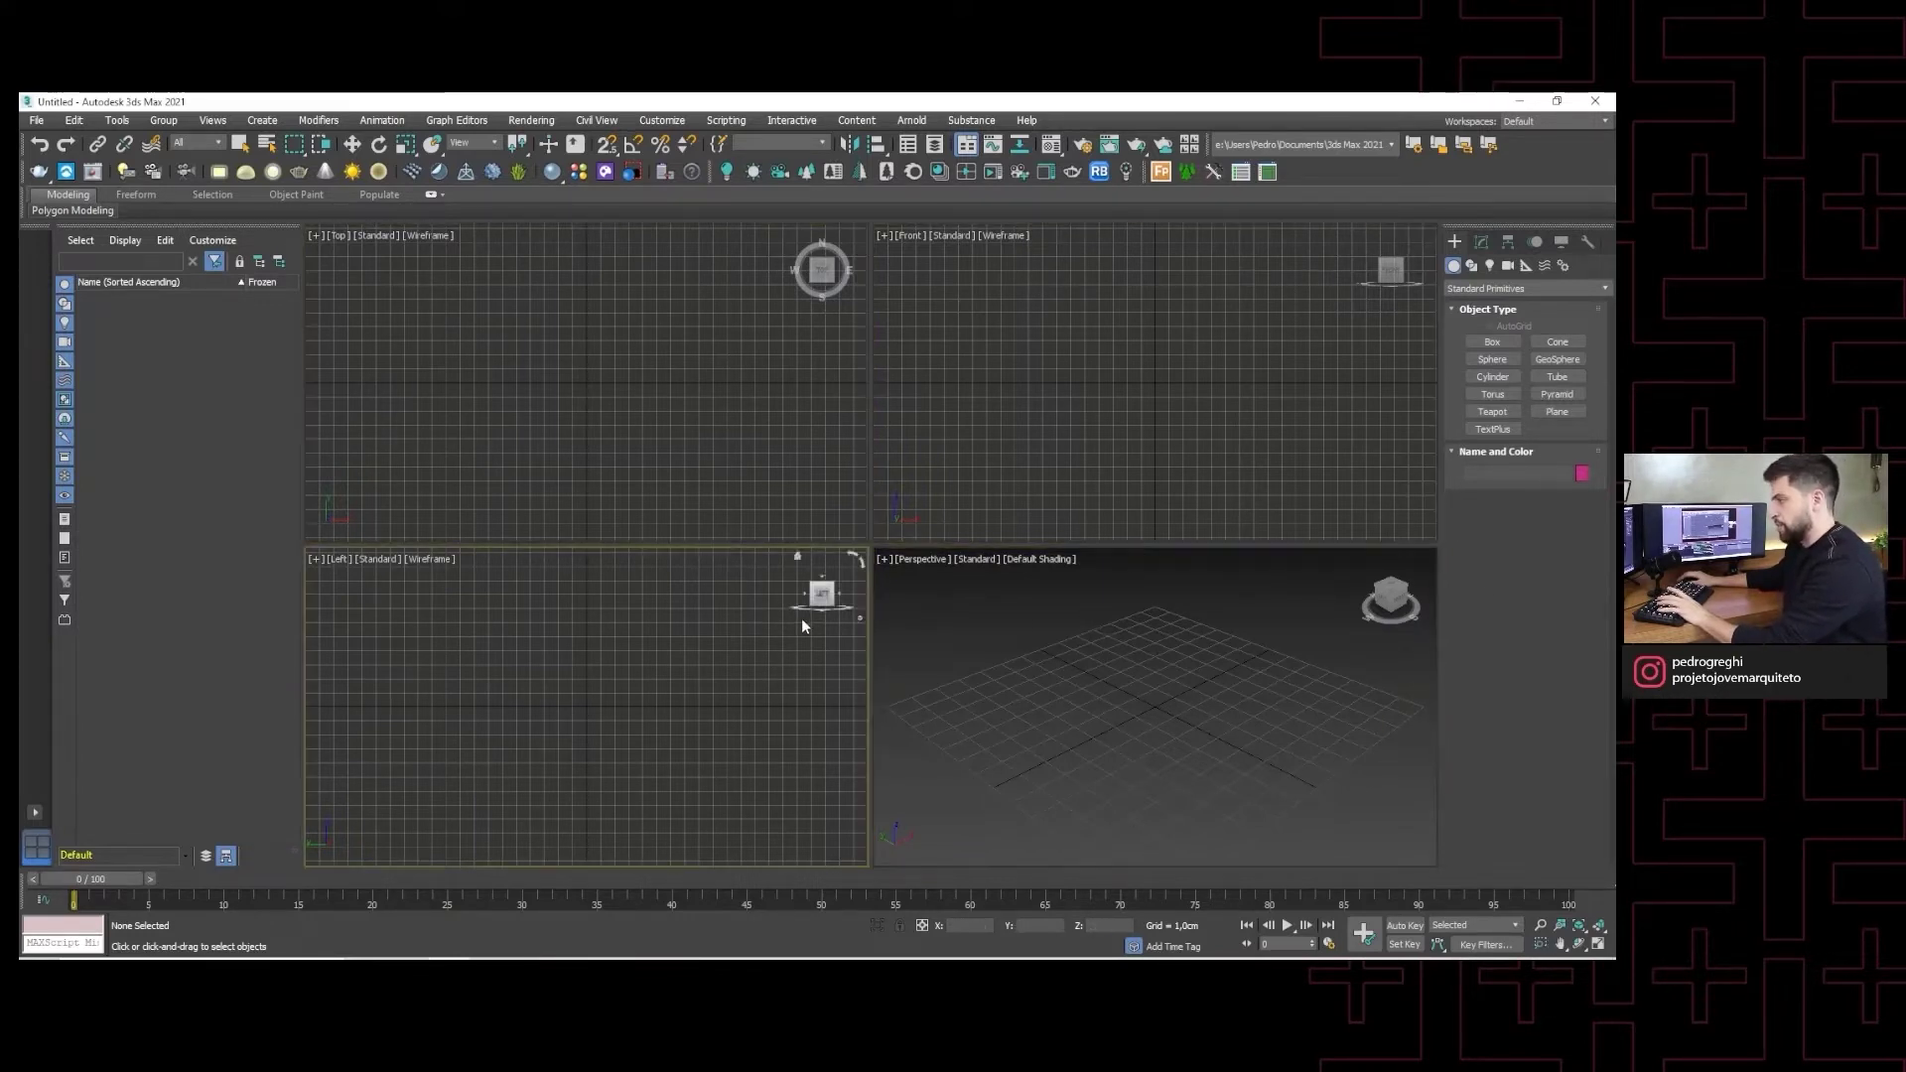
pyautogui.click(701, 403)
pyautogui.click(1055, 534)
pyautogui.click(1055, 666)
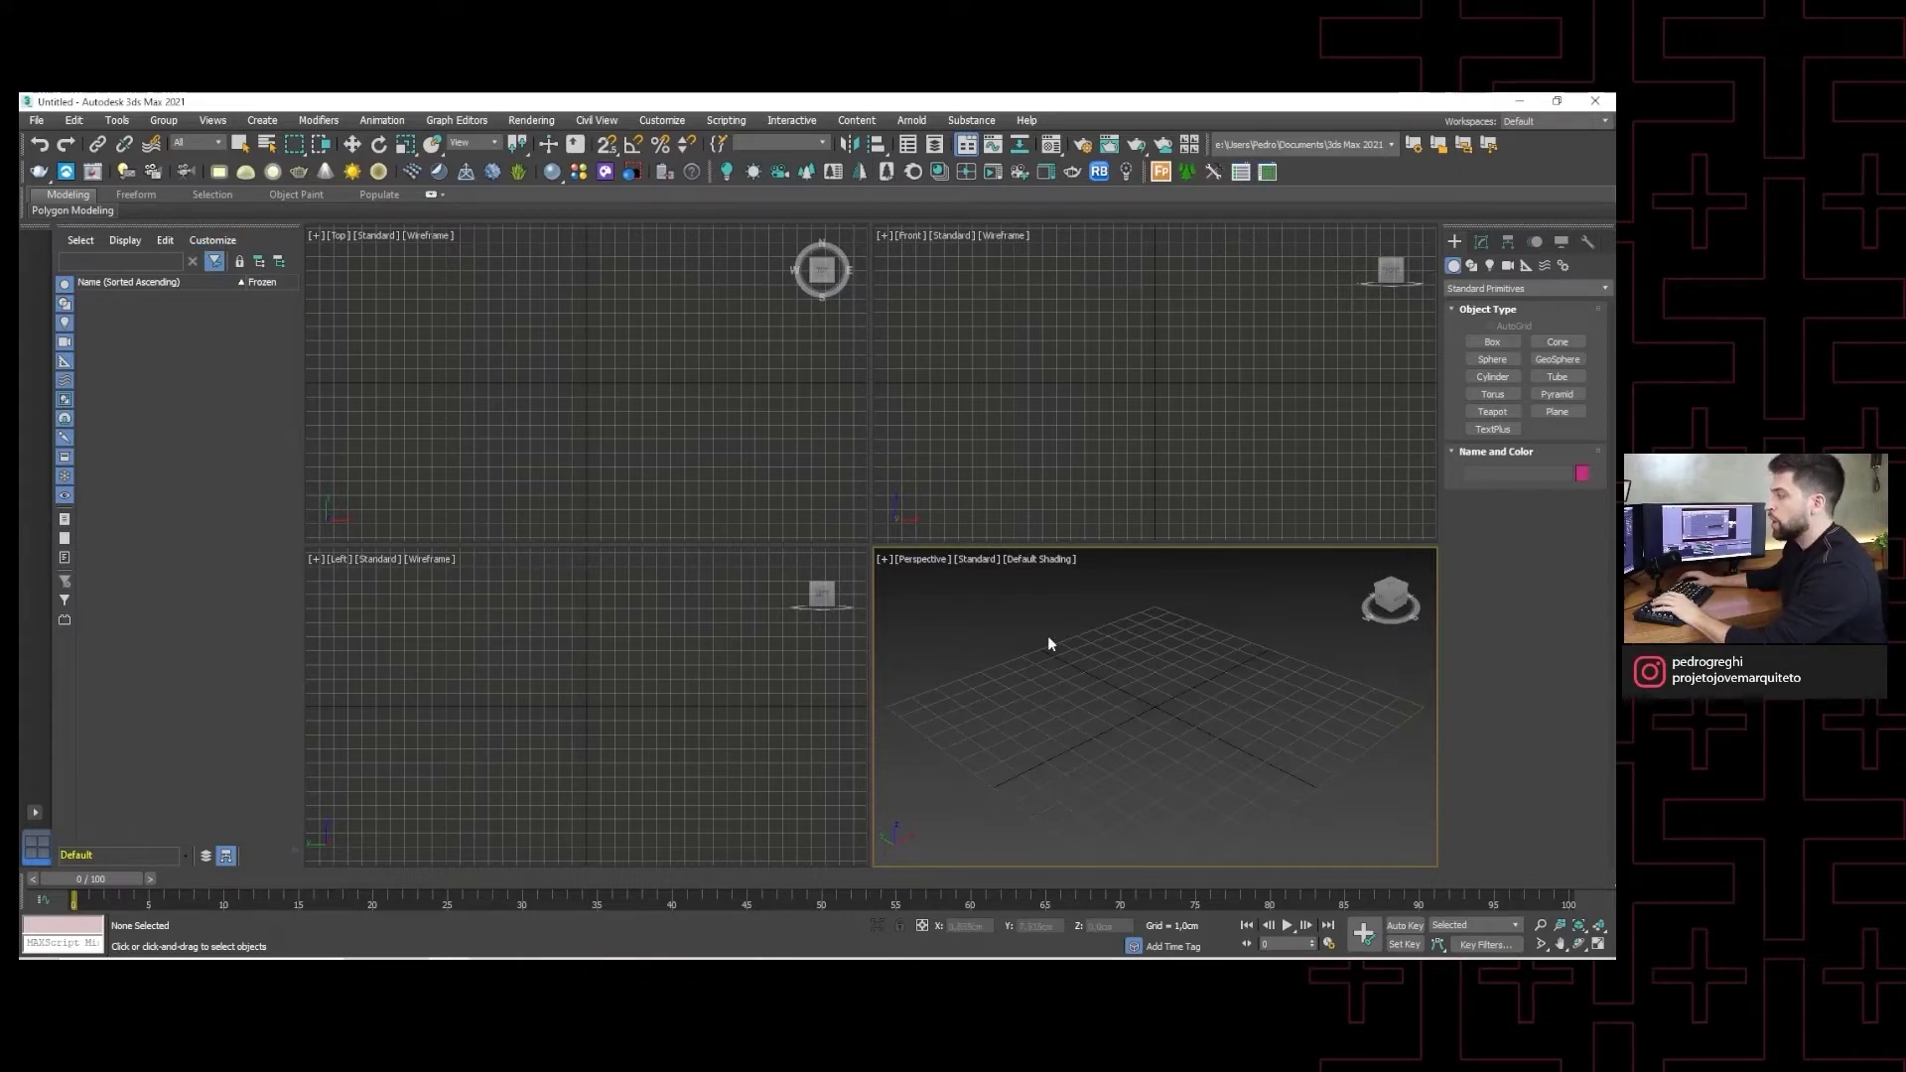
# - Draw Box001 in the Perspective view, then place CoronaCamera001 with its target
pyautogui.click(1492, 342)
pyautogui.moveTo(1079, 705); pyautogui.dragTo(1262, 685)
pyautogui.click(1120, 698)
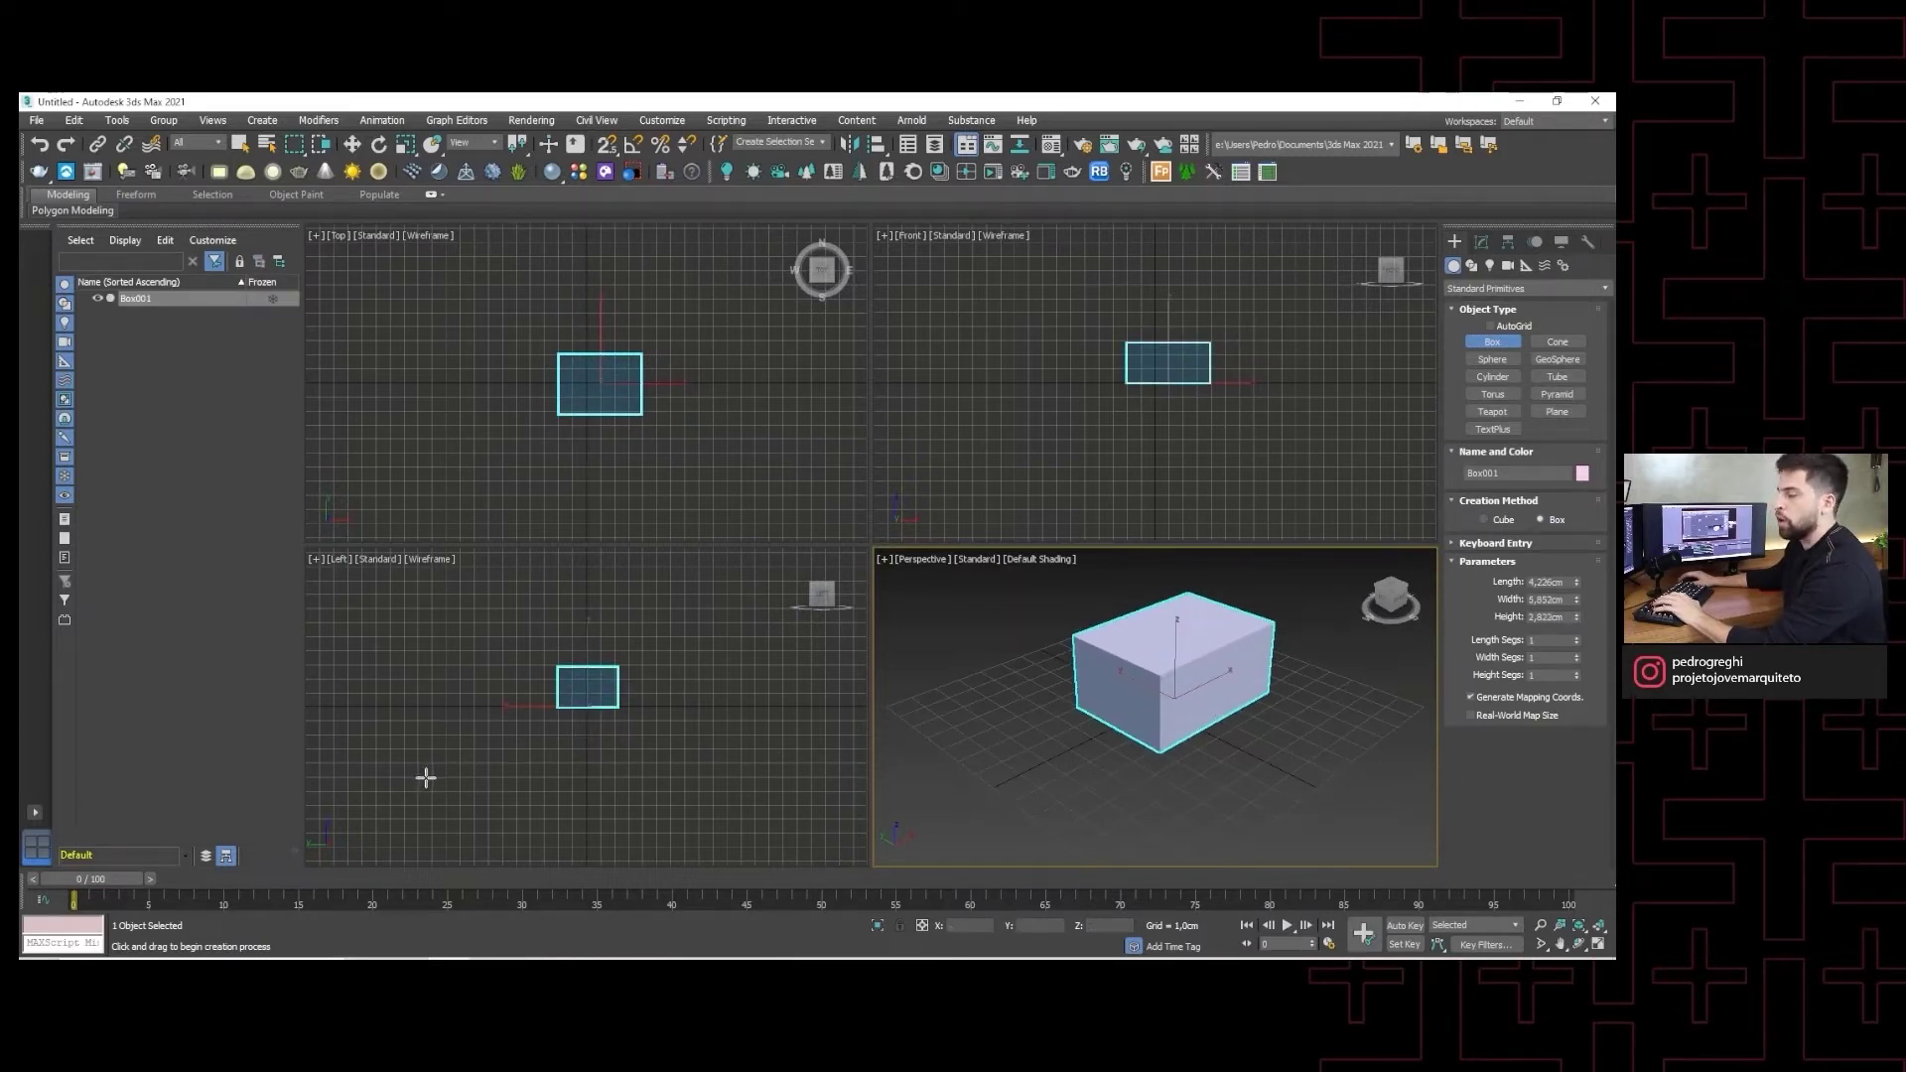
pyautogui.click(789, 175)
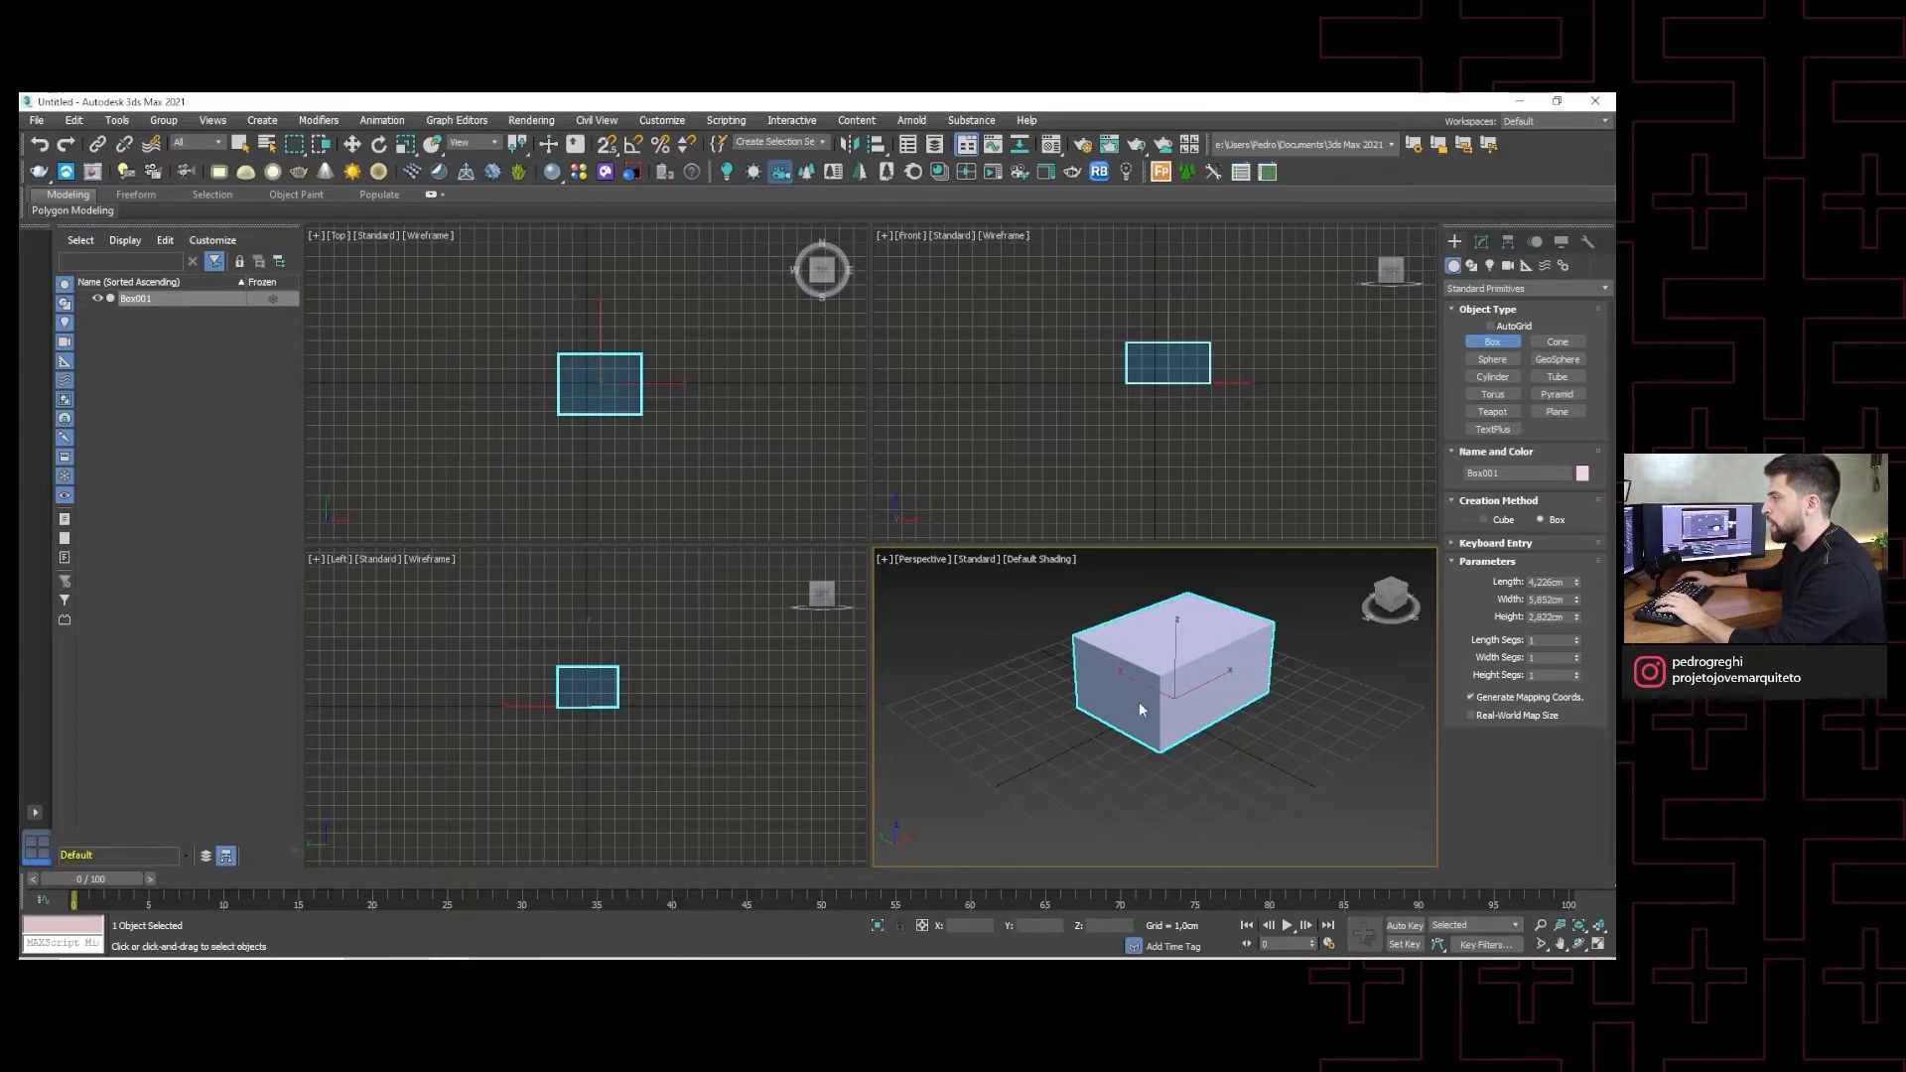
pyautogui.click(1038, 799)
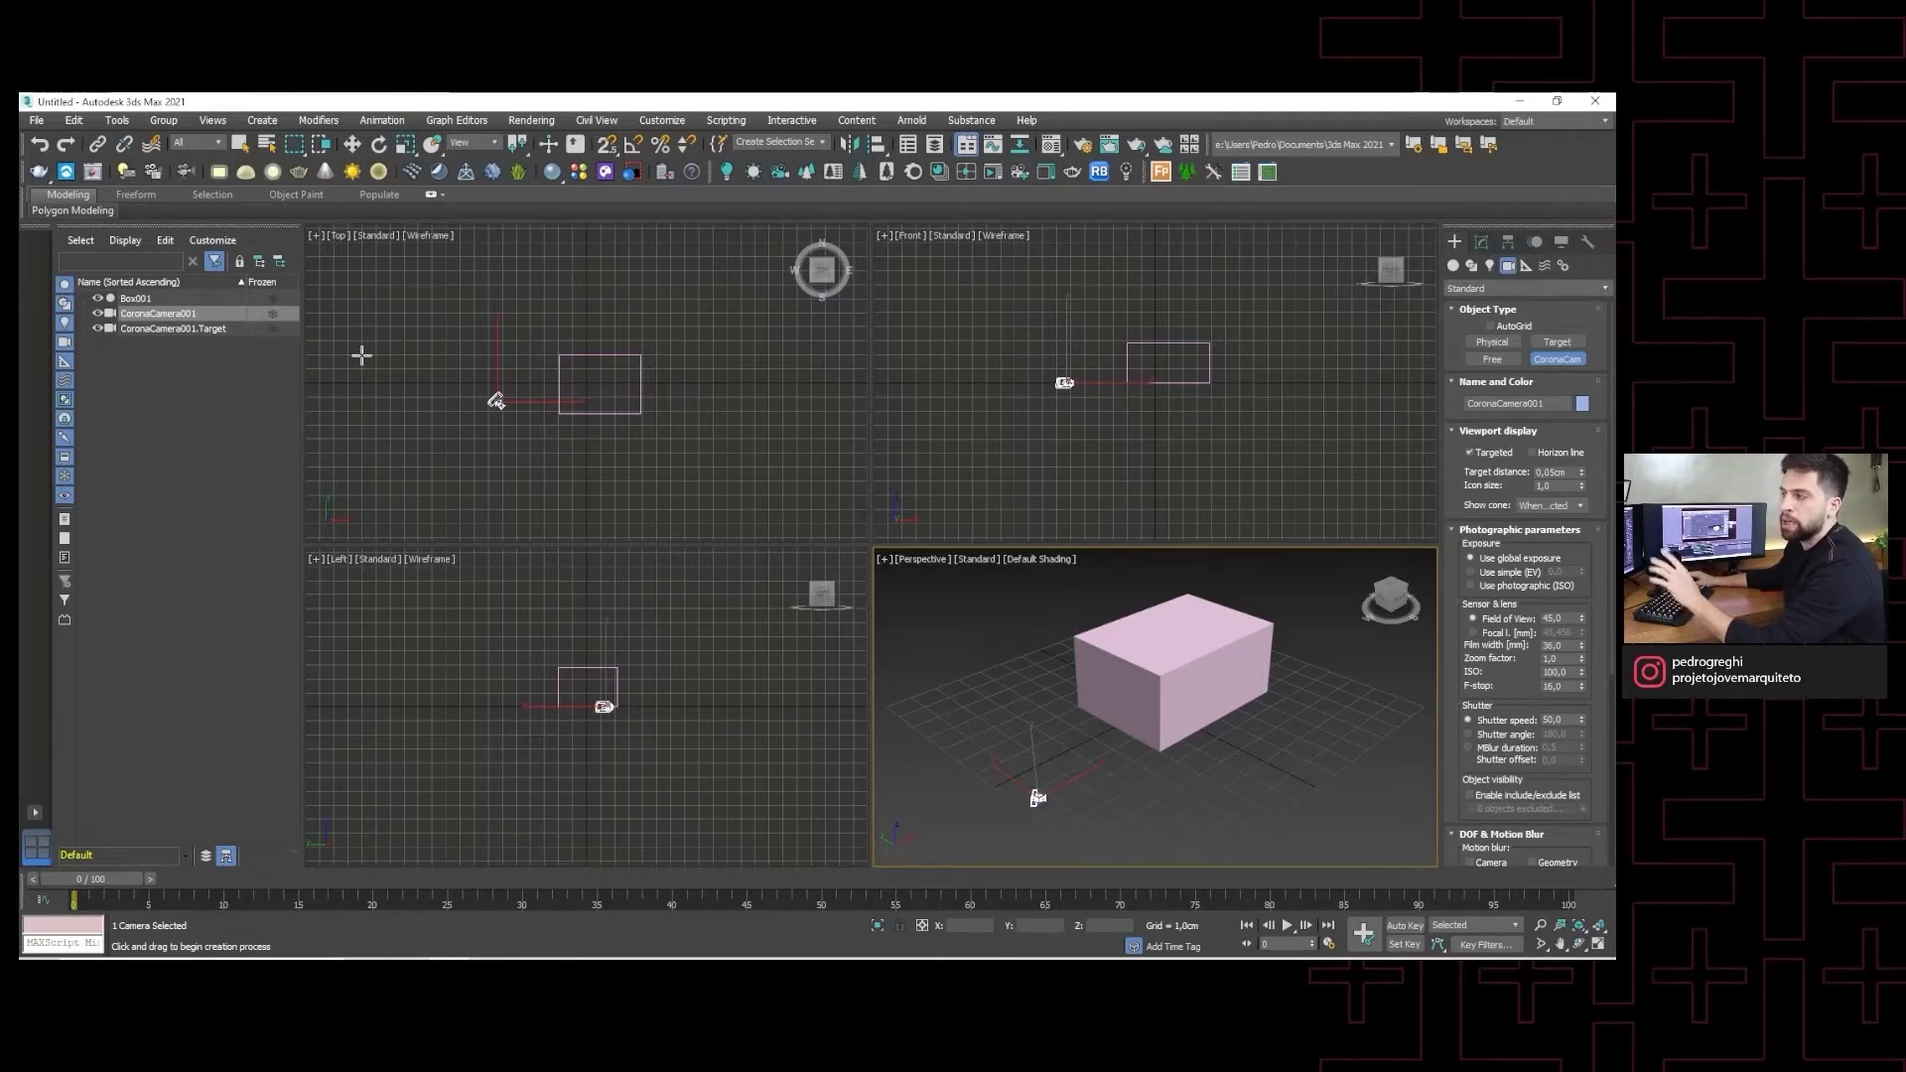
pyautogui.click(69, 343)
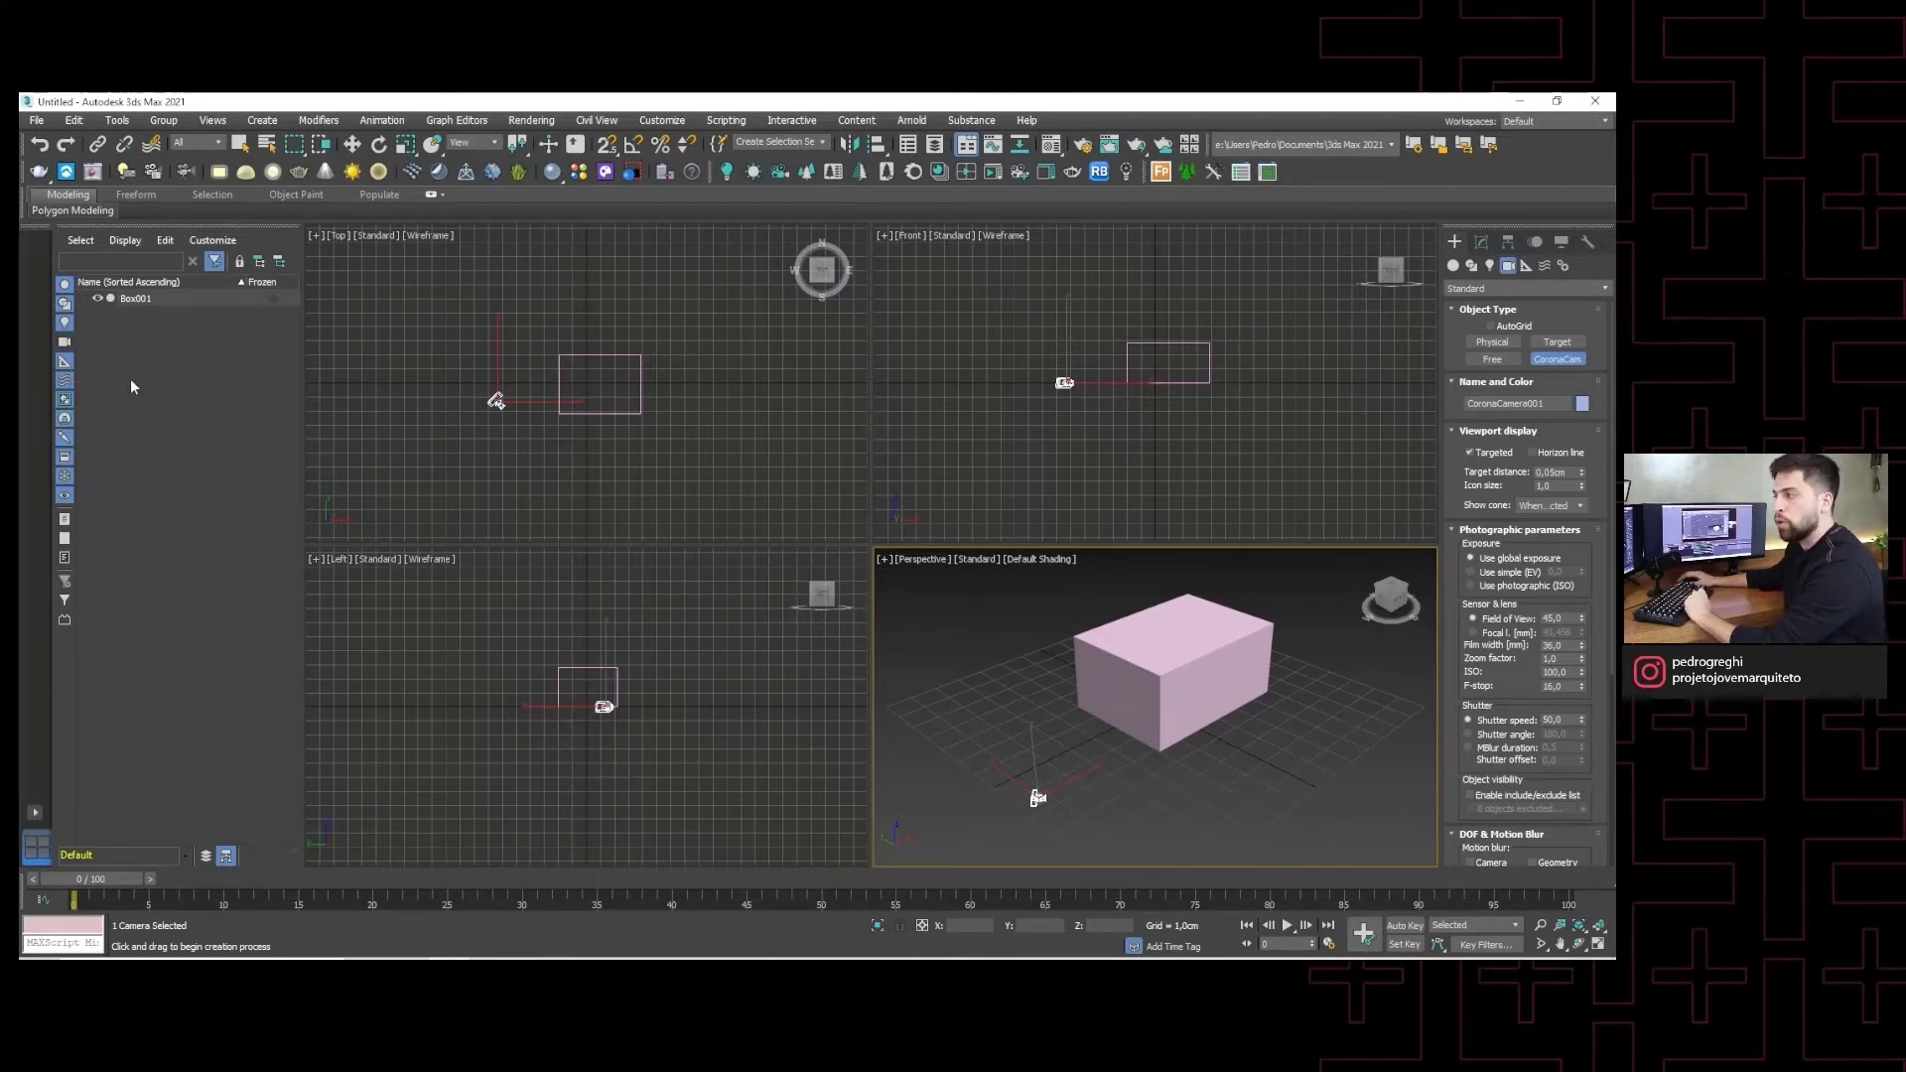
pyautogui.click(69, 343)
pyautogui.click(64, 285)
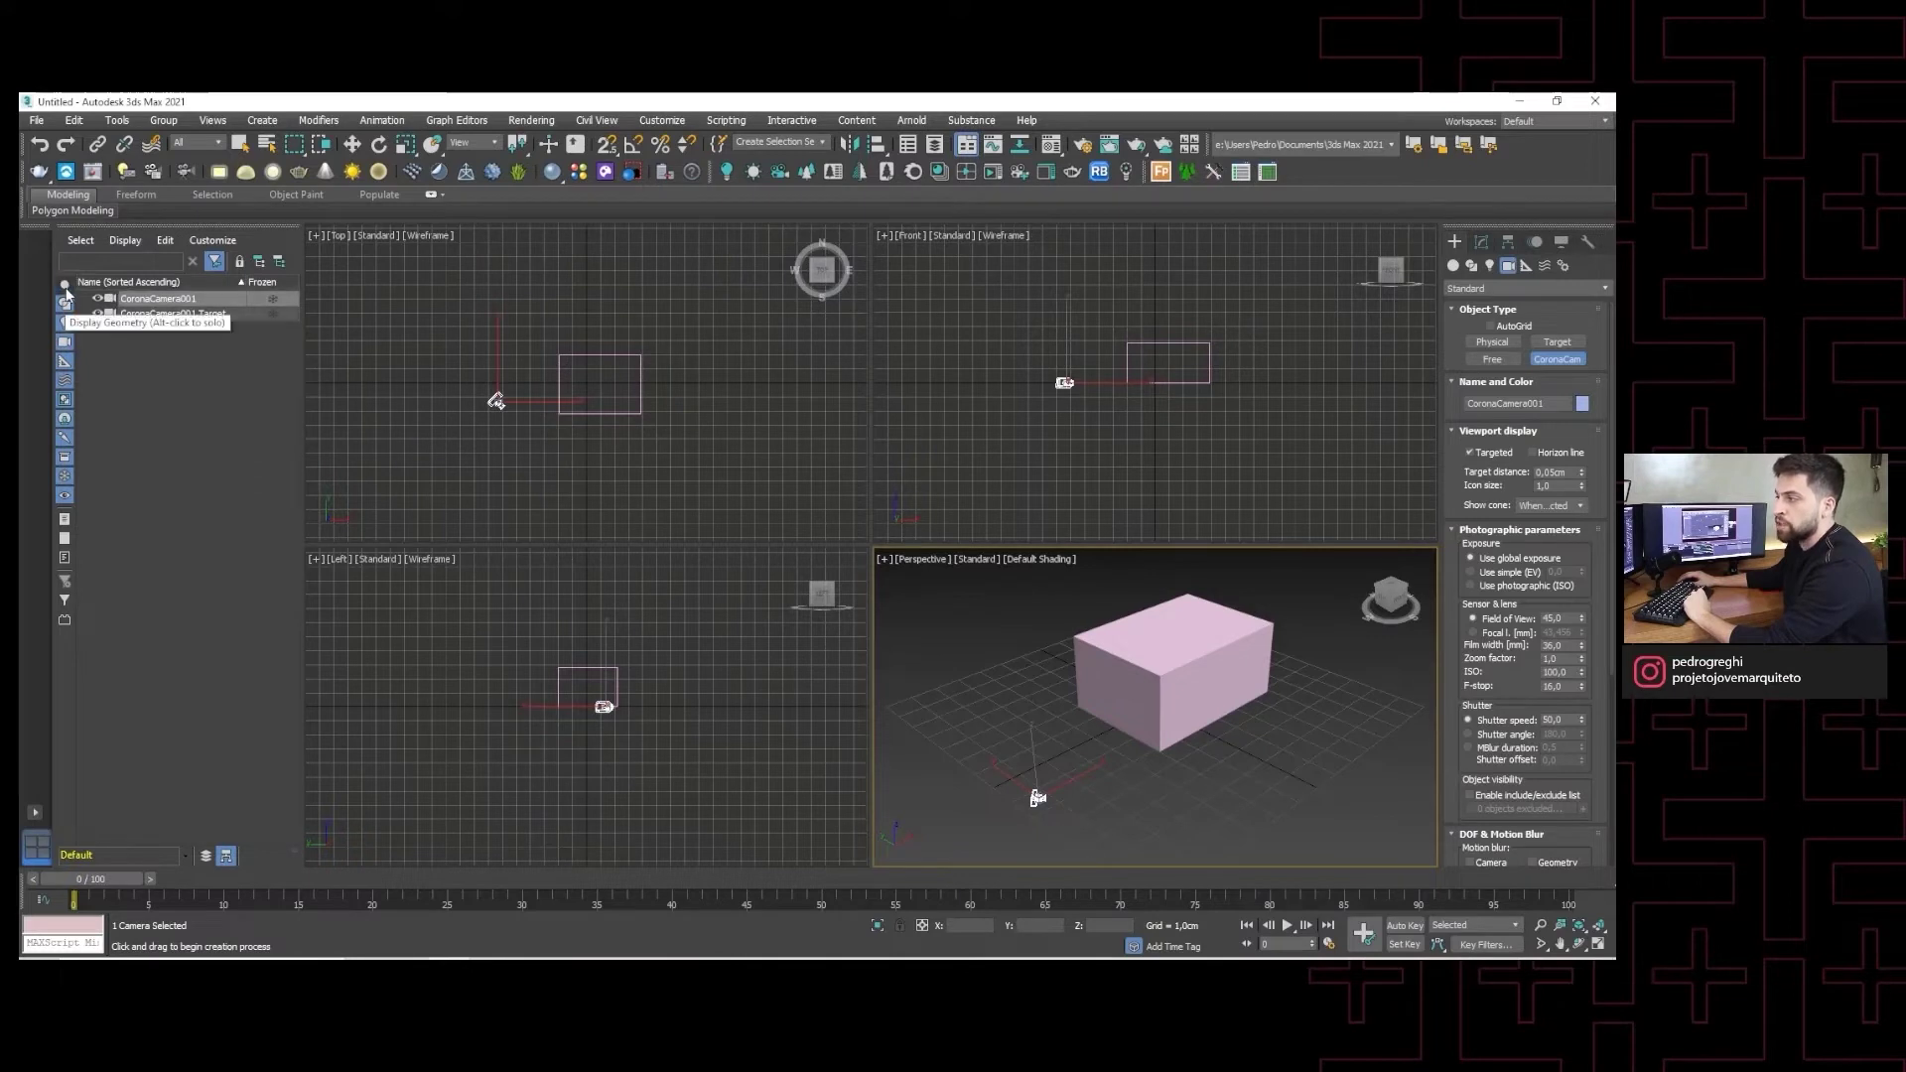
pyautogui.click(64, 286)
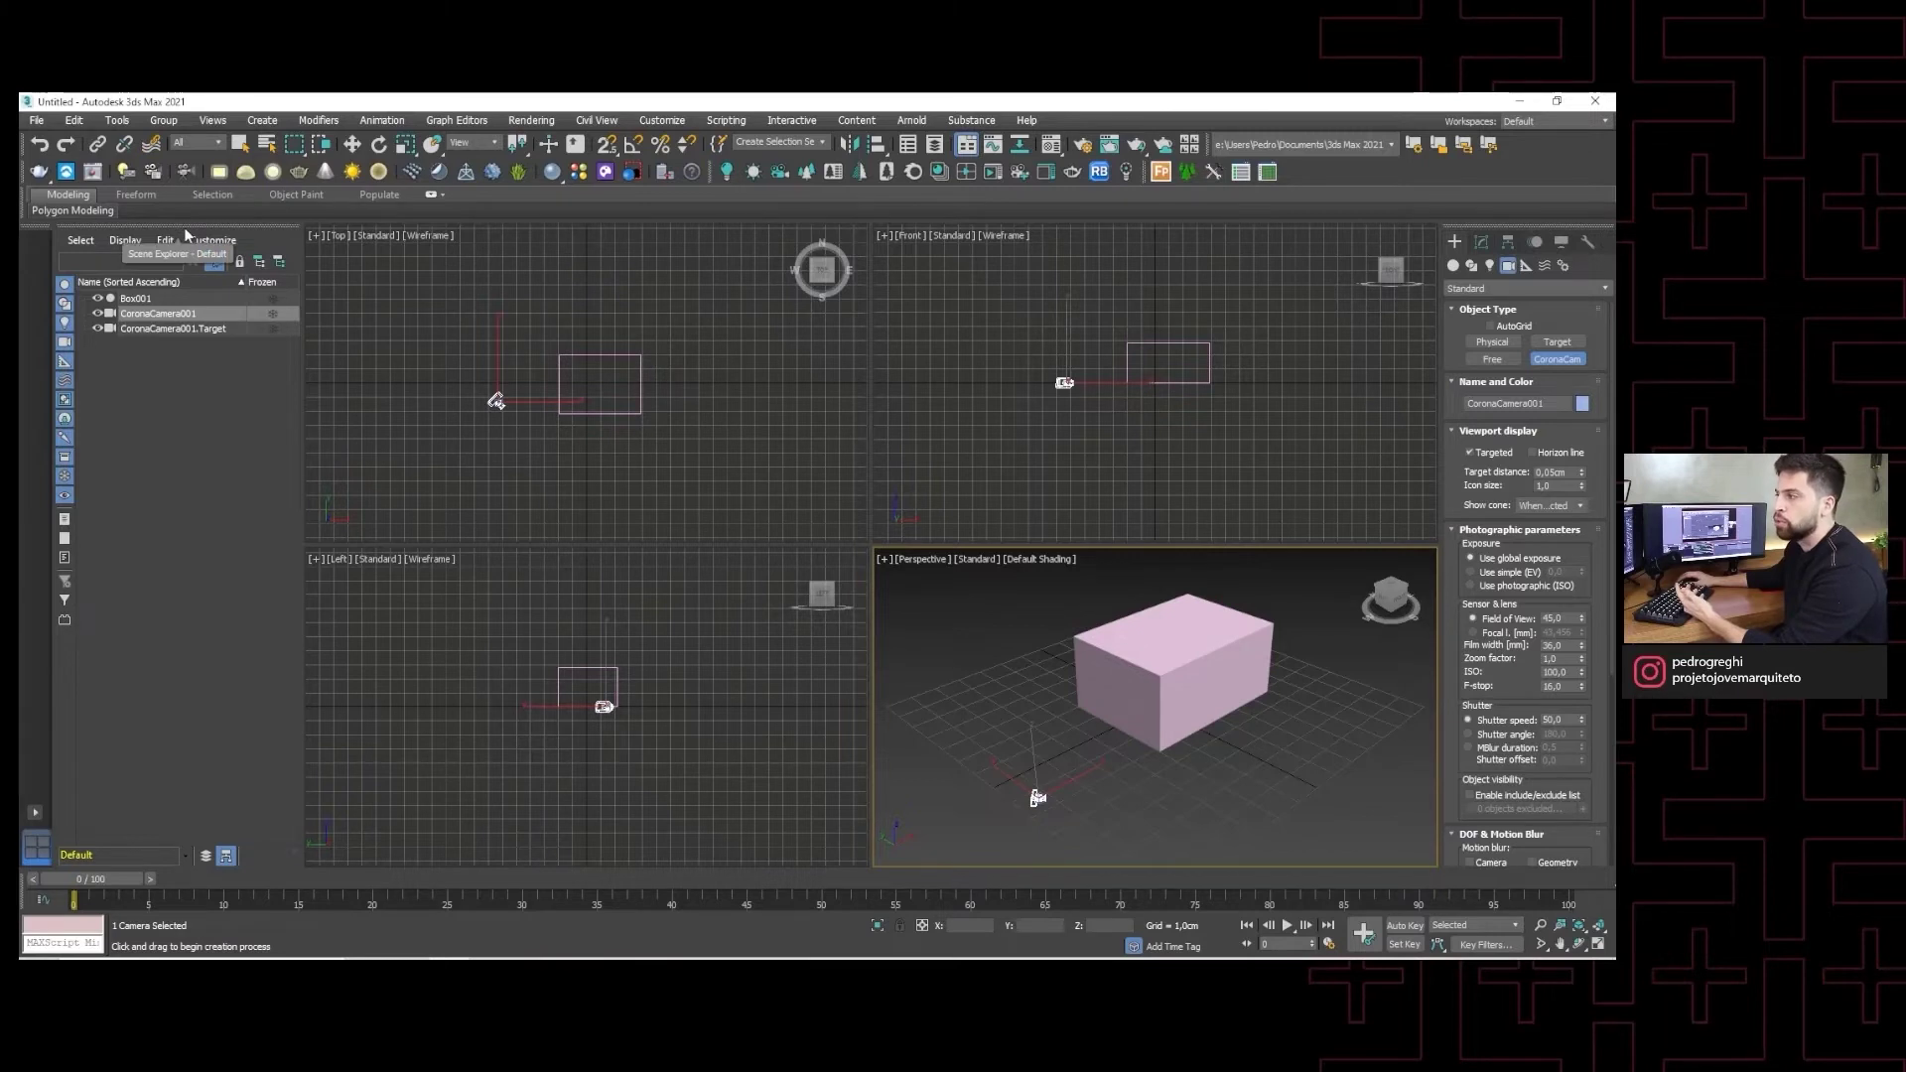
# - Detach and close the Scene Explorer, then open Select From Scene with H, move it, and close it
pyautogui.moveTo(184, 234); pyautogui.dragTo(409, 274)
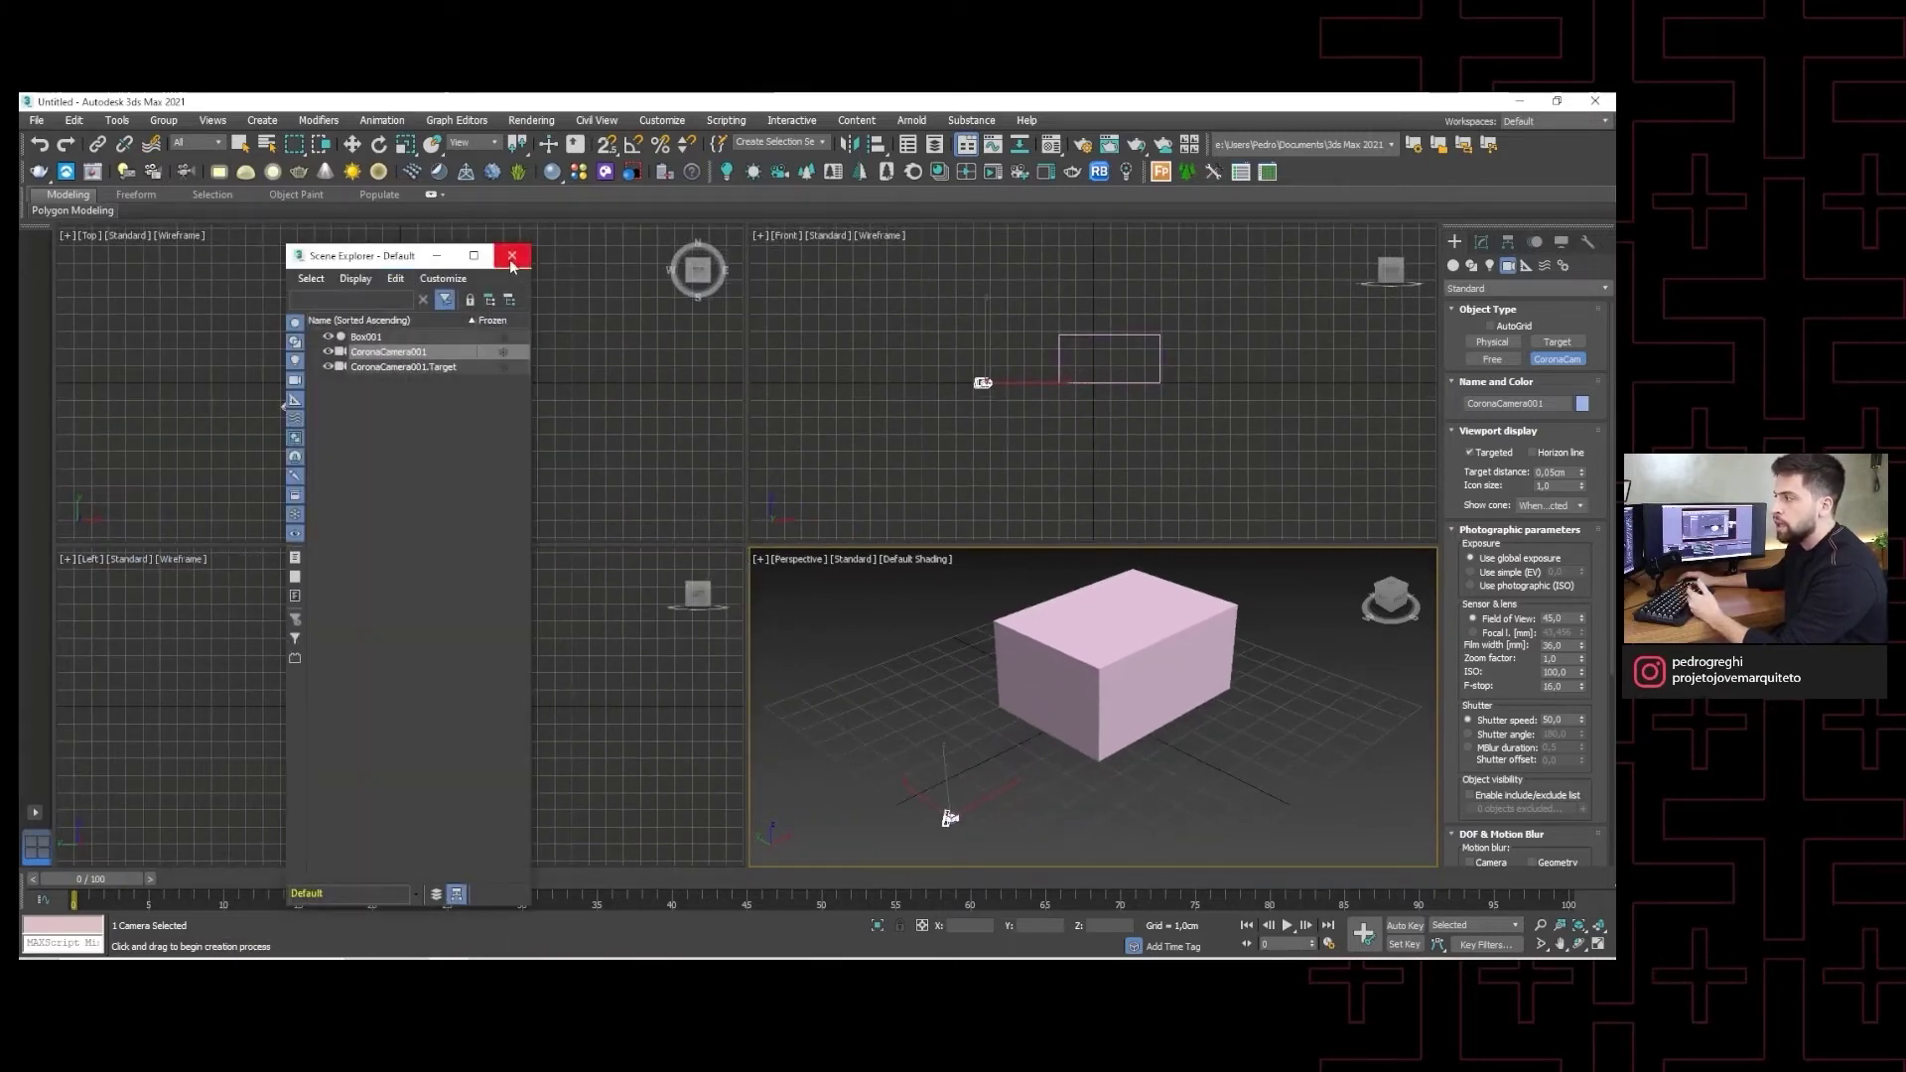
pyautogui.click(512, 257)
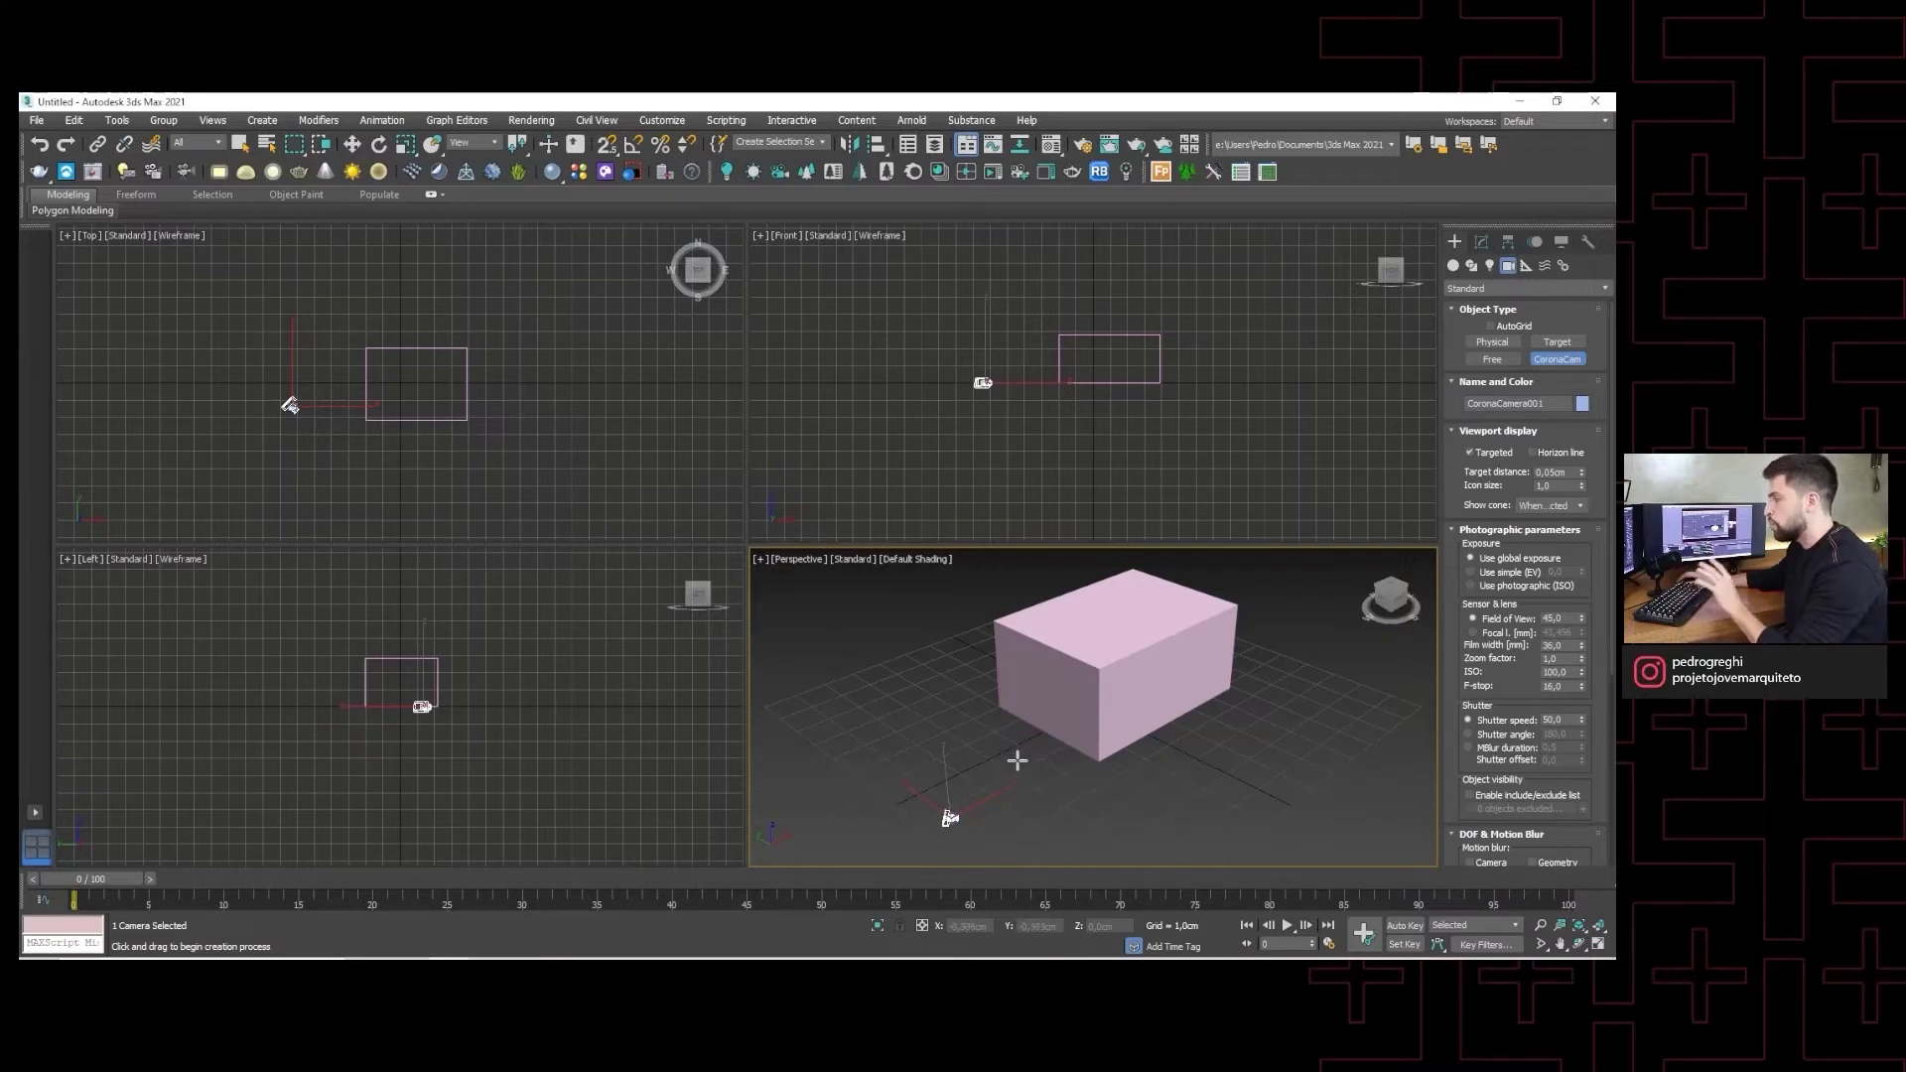
pyautogui.press('h')
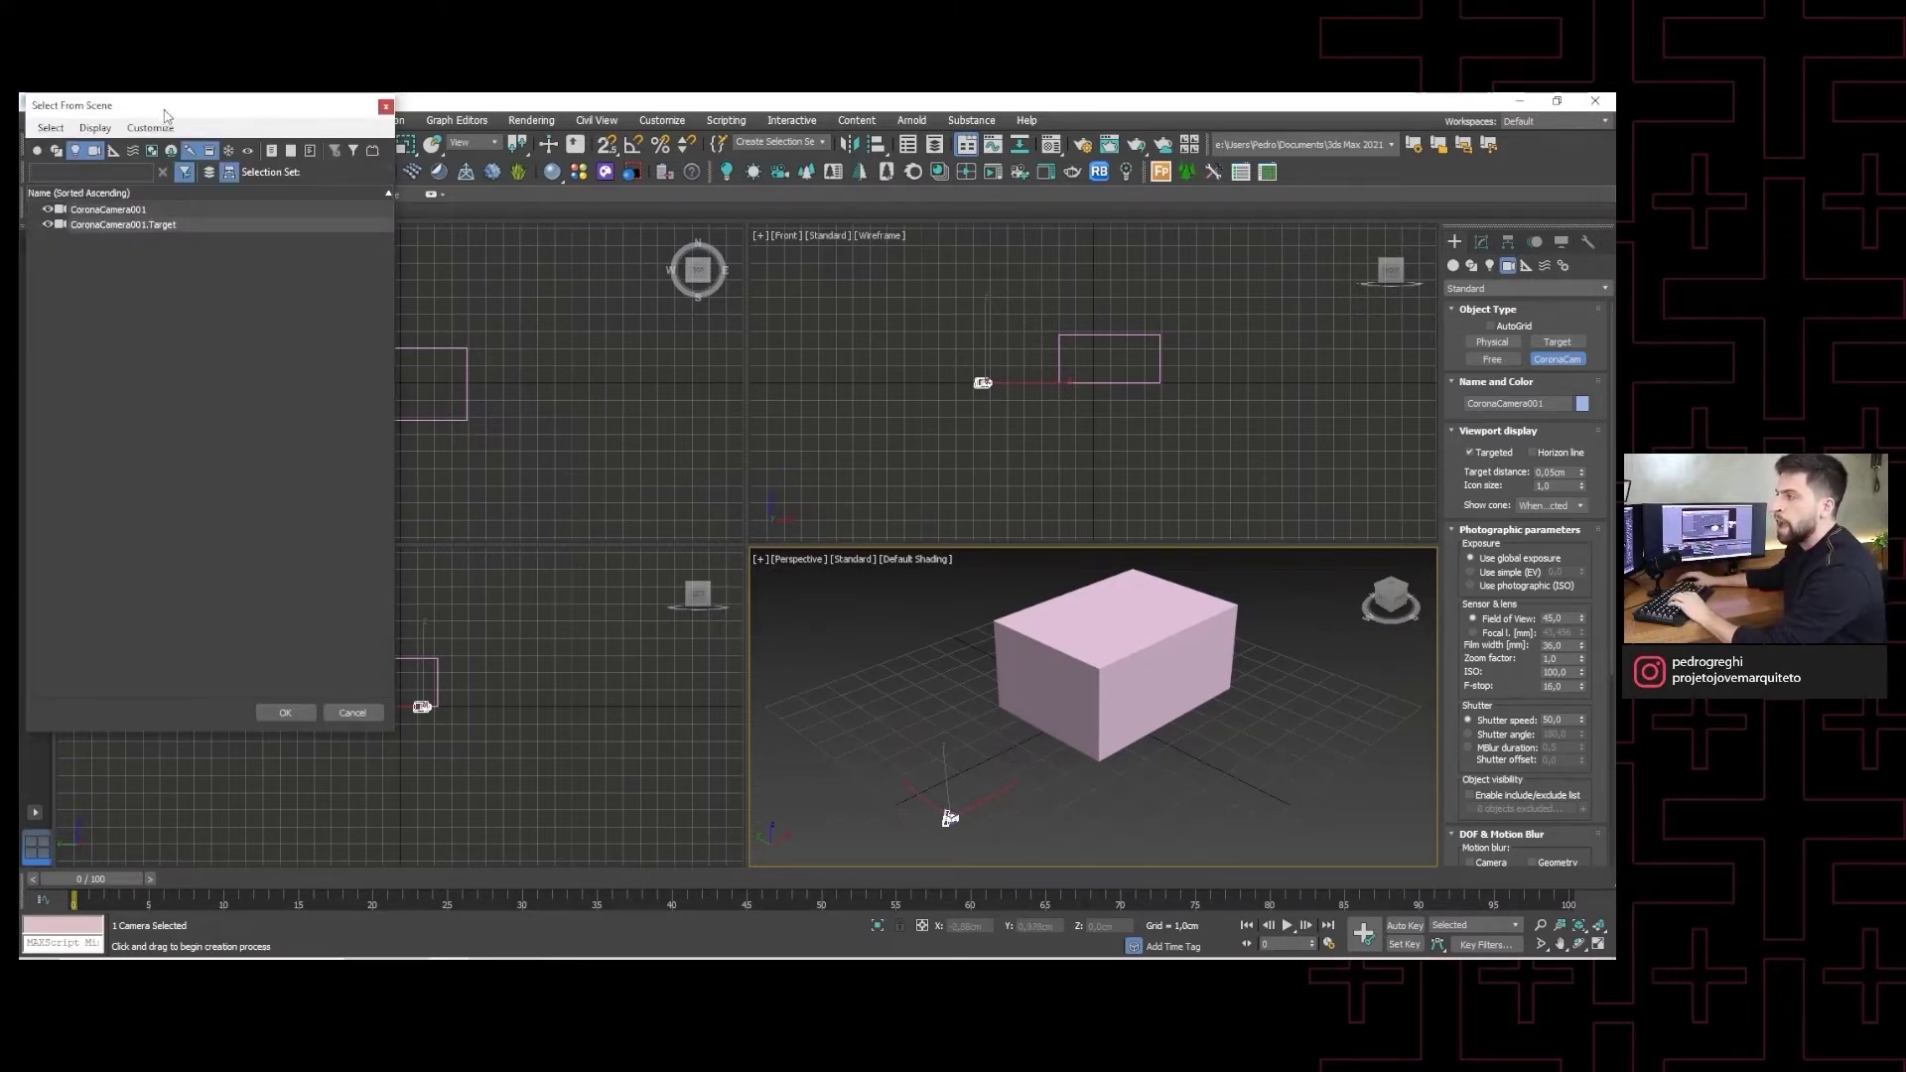
pyautogui.moveTo(166, 115); pyautogui.dragTo(536, 274)
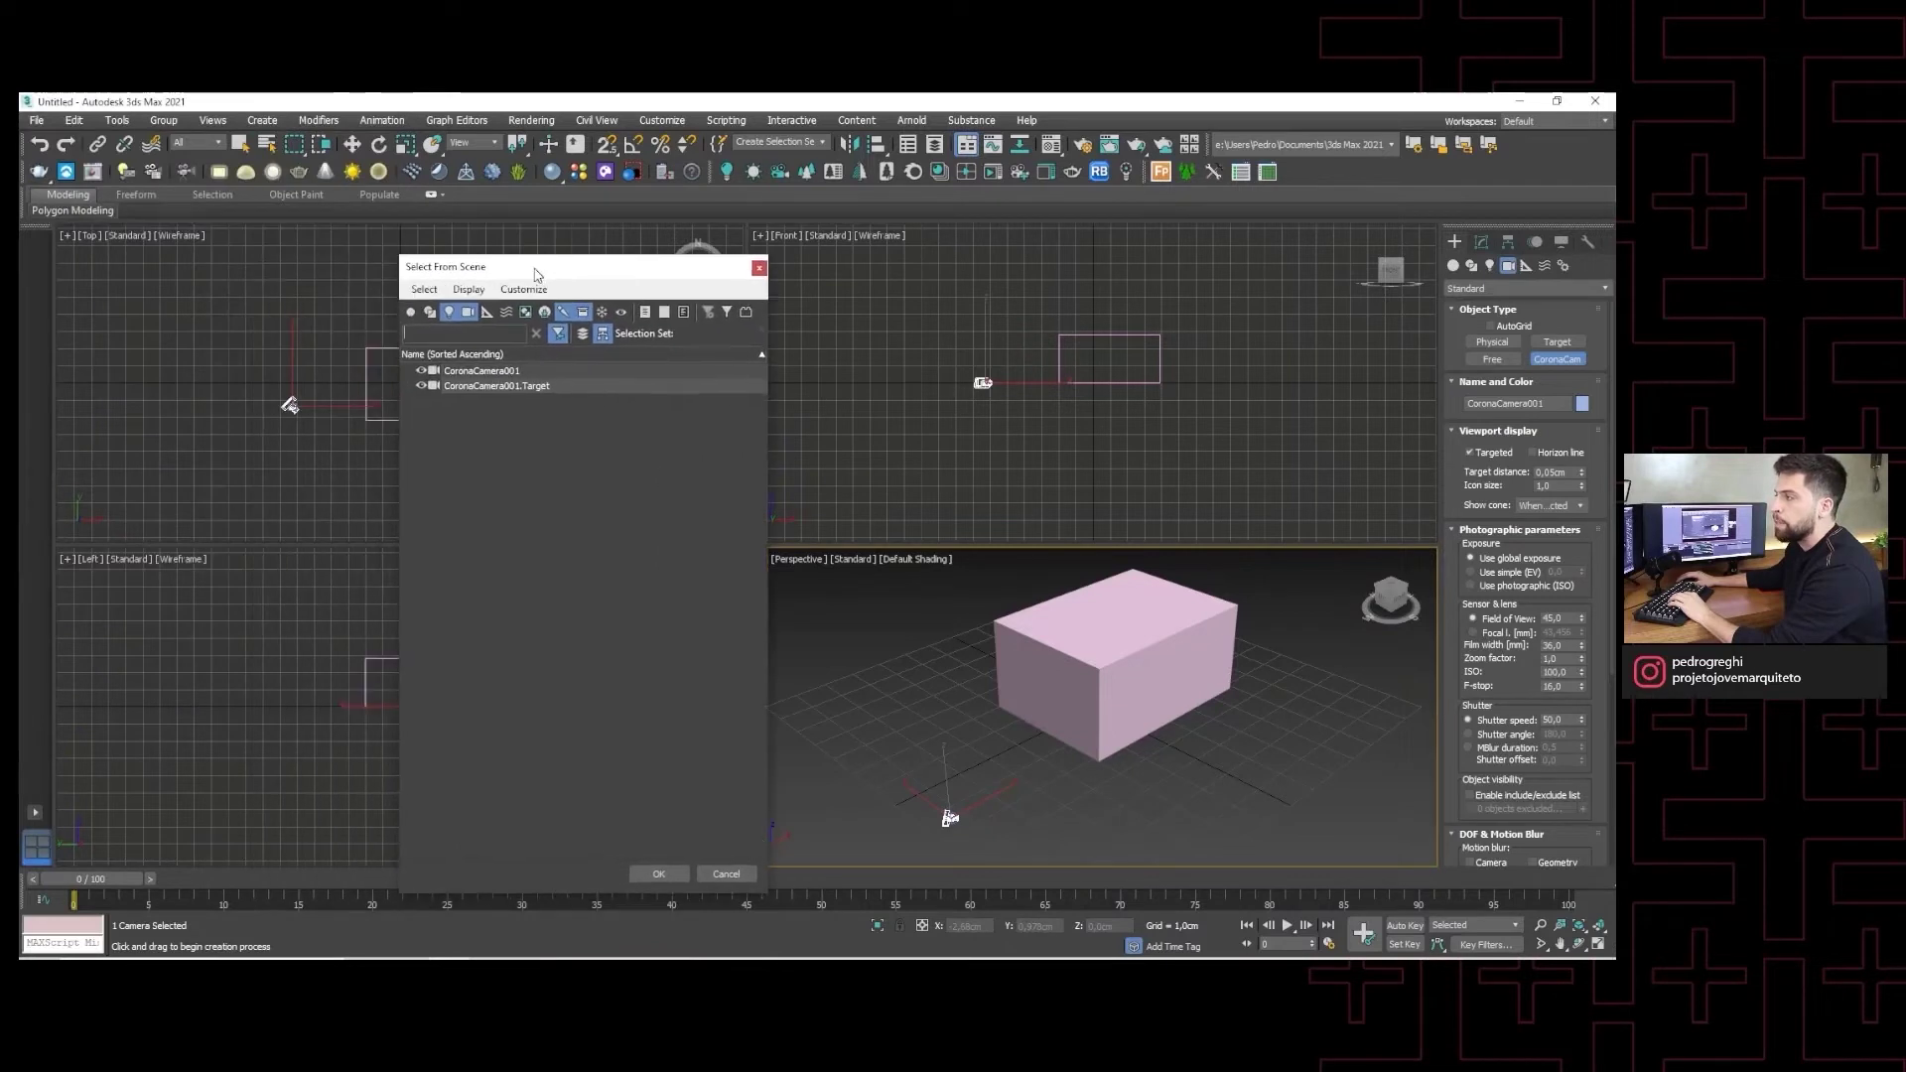
pyautogui.click(759, 269)
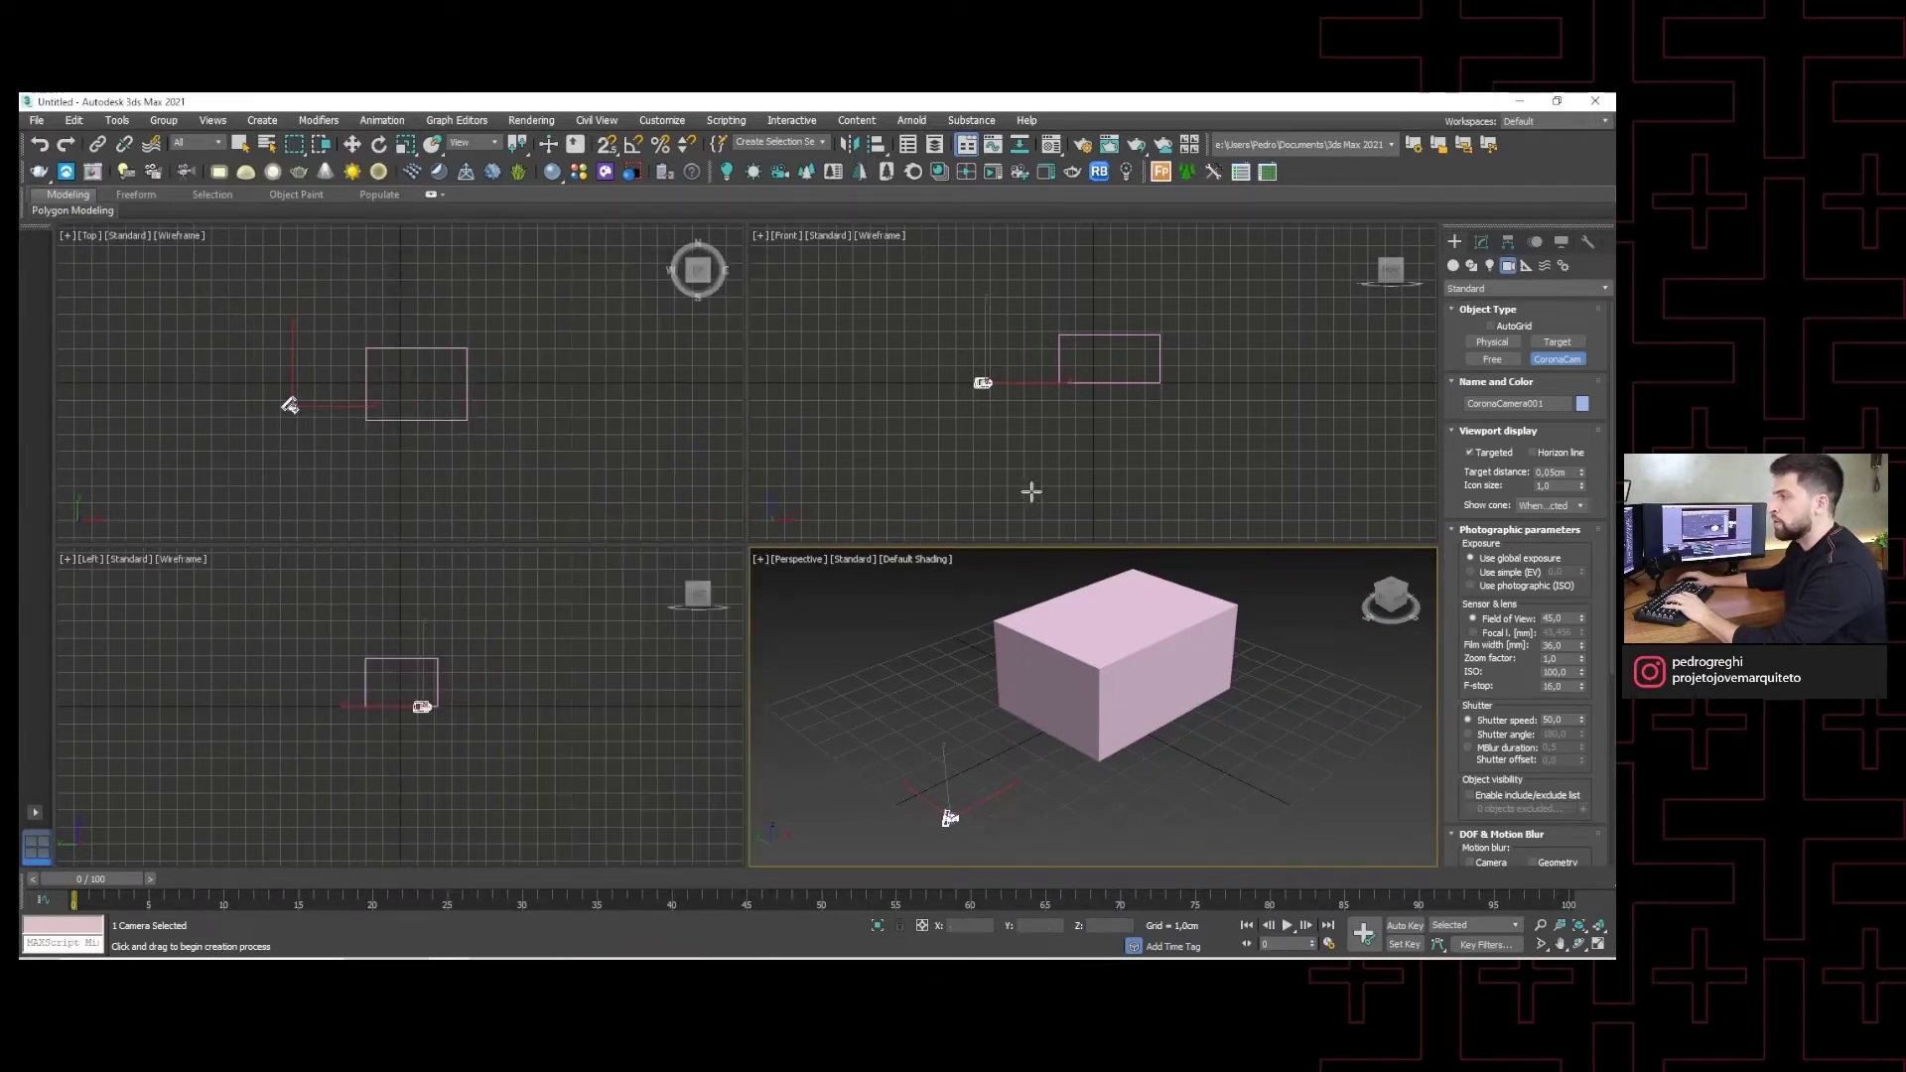
# - Exit camera creation, then box-select the box and camera and delete them
pyautogui.rightClick(1060, 764)
pyautogui.moveTo(1310, 834); pyautogui.dragTo(897, 689)
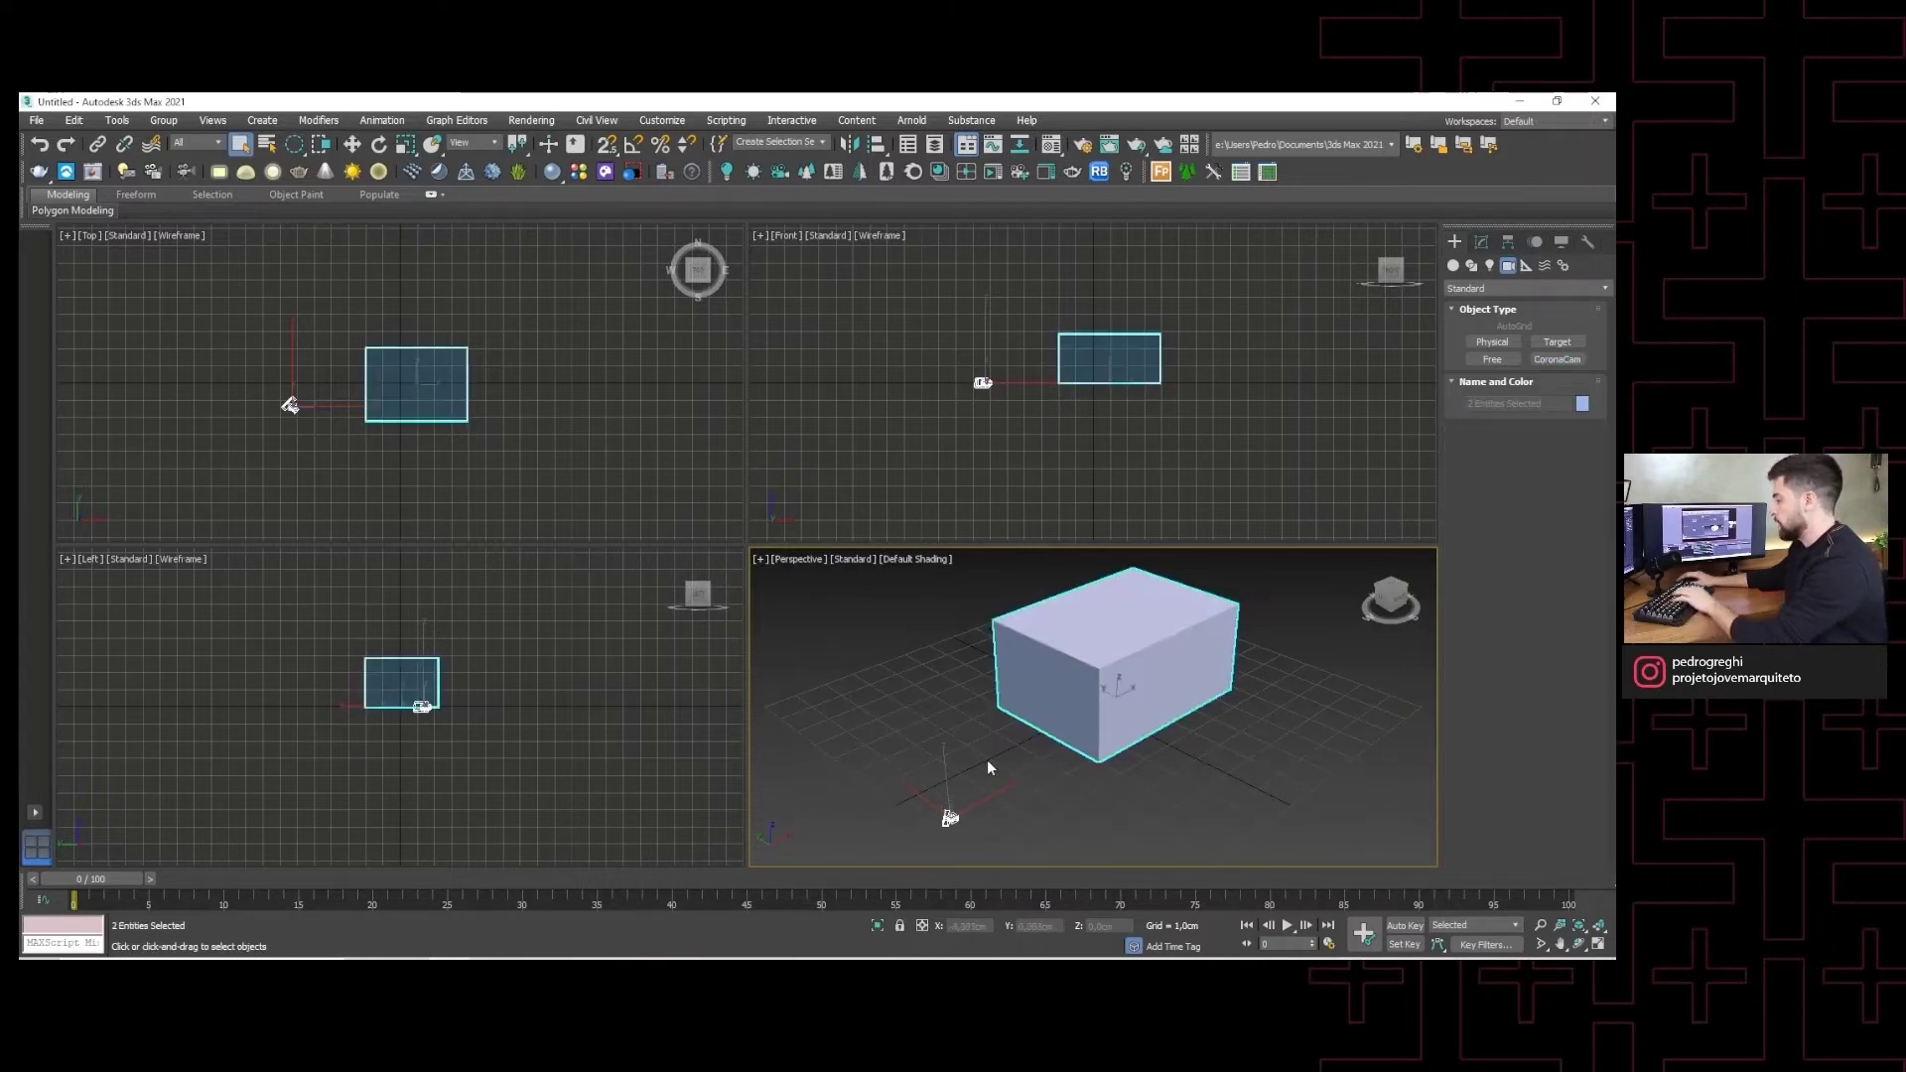
pyautogui.press('Delete')
pyautogui.scroll(-2, 1067, 690)
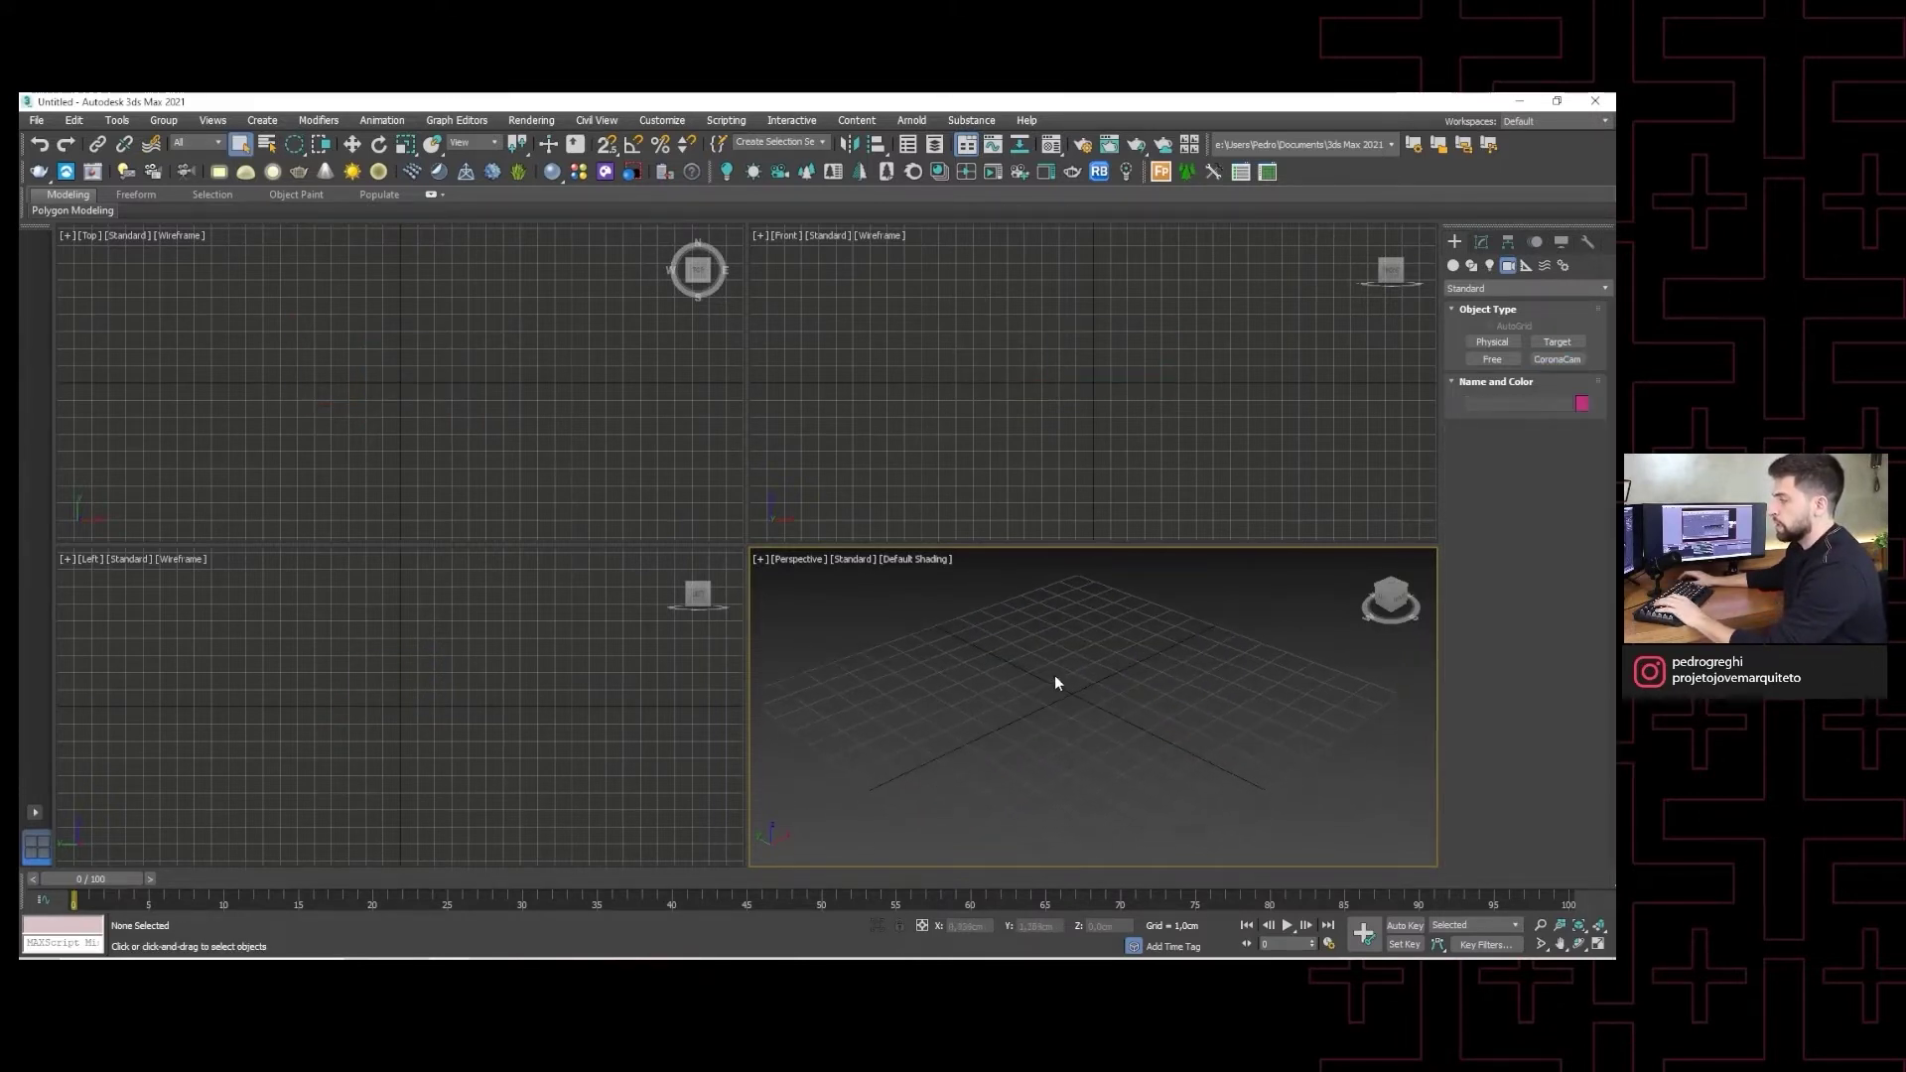
pyautogui.scroll(-2, 1043, 679)
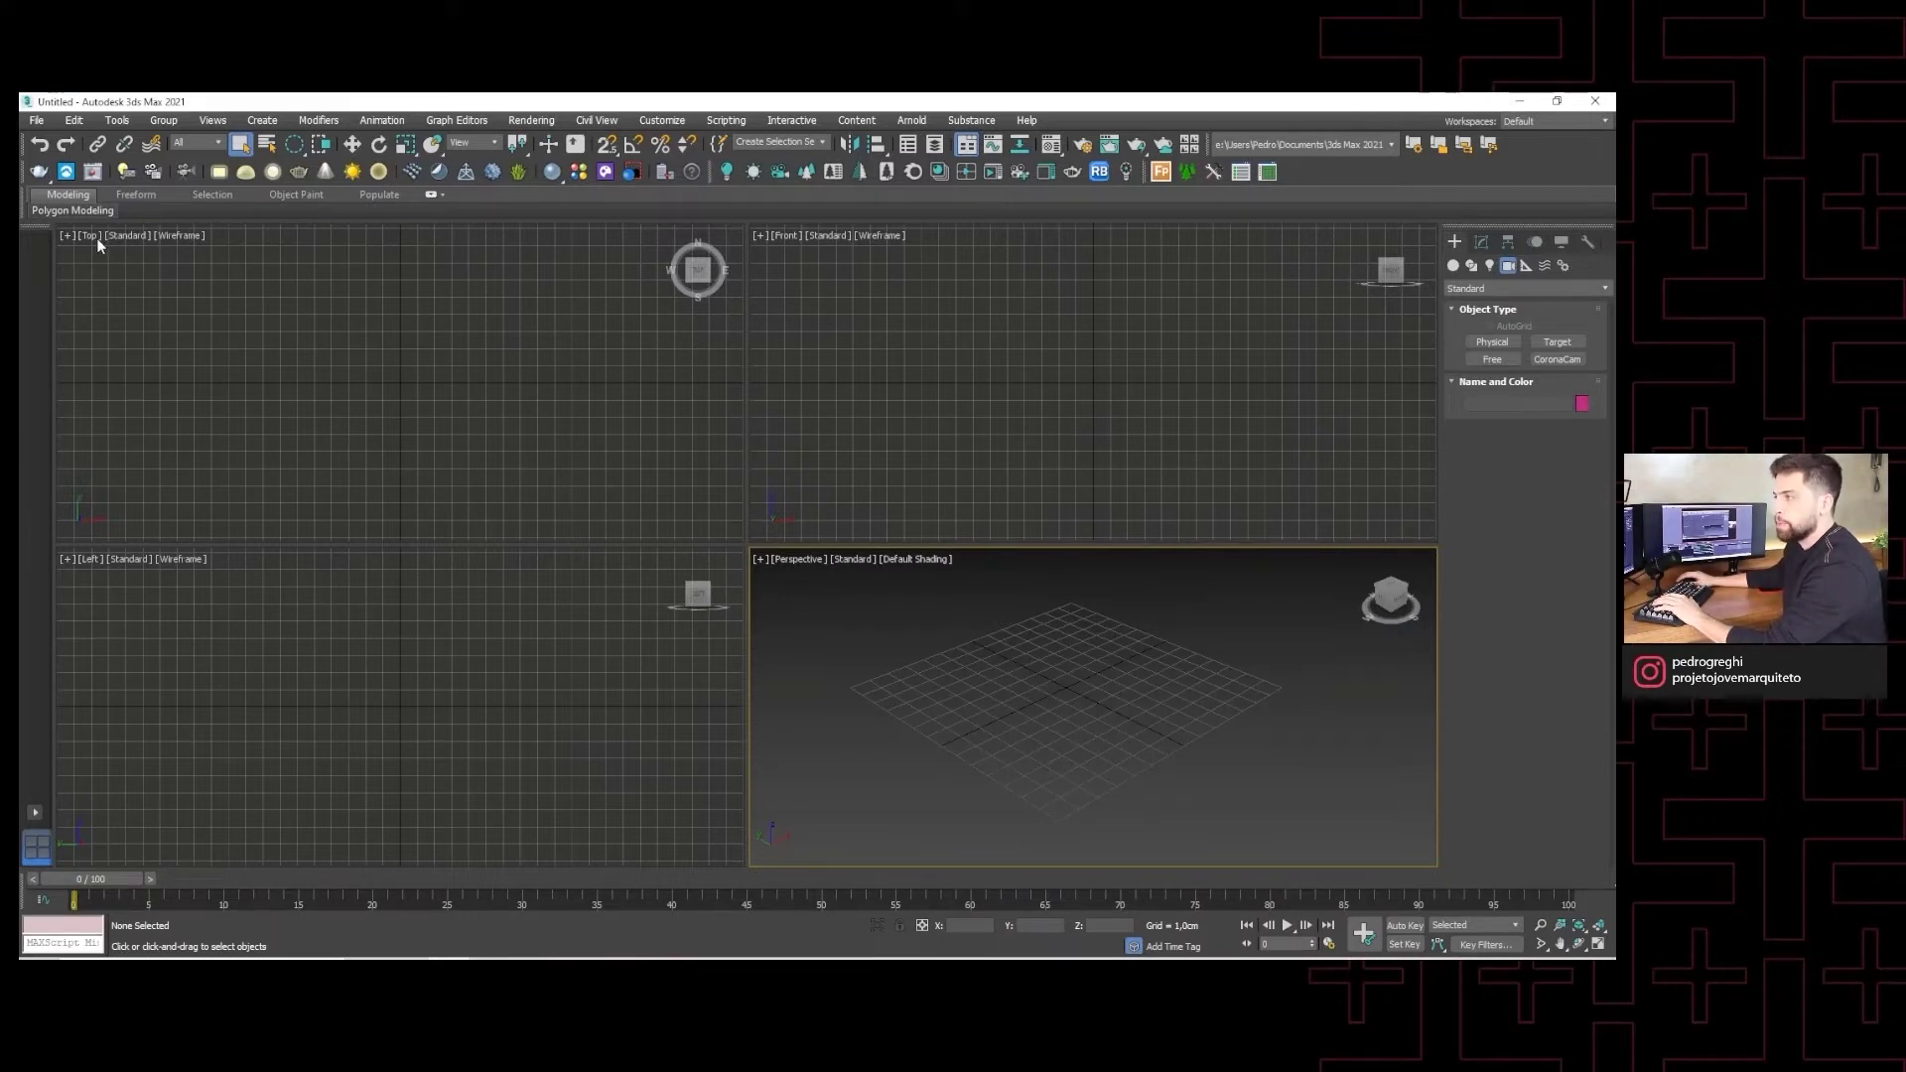
# - Activate the Left viewport, then make the Top viewport the active one
pyautogui.click(181, 318)
pyautogui.click(919, 367)
pyautogui.click(980, 695)
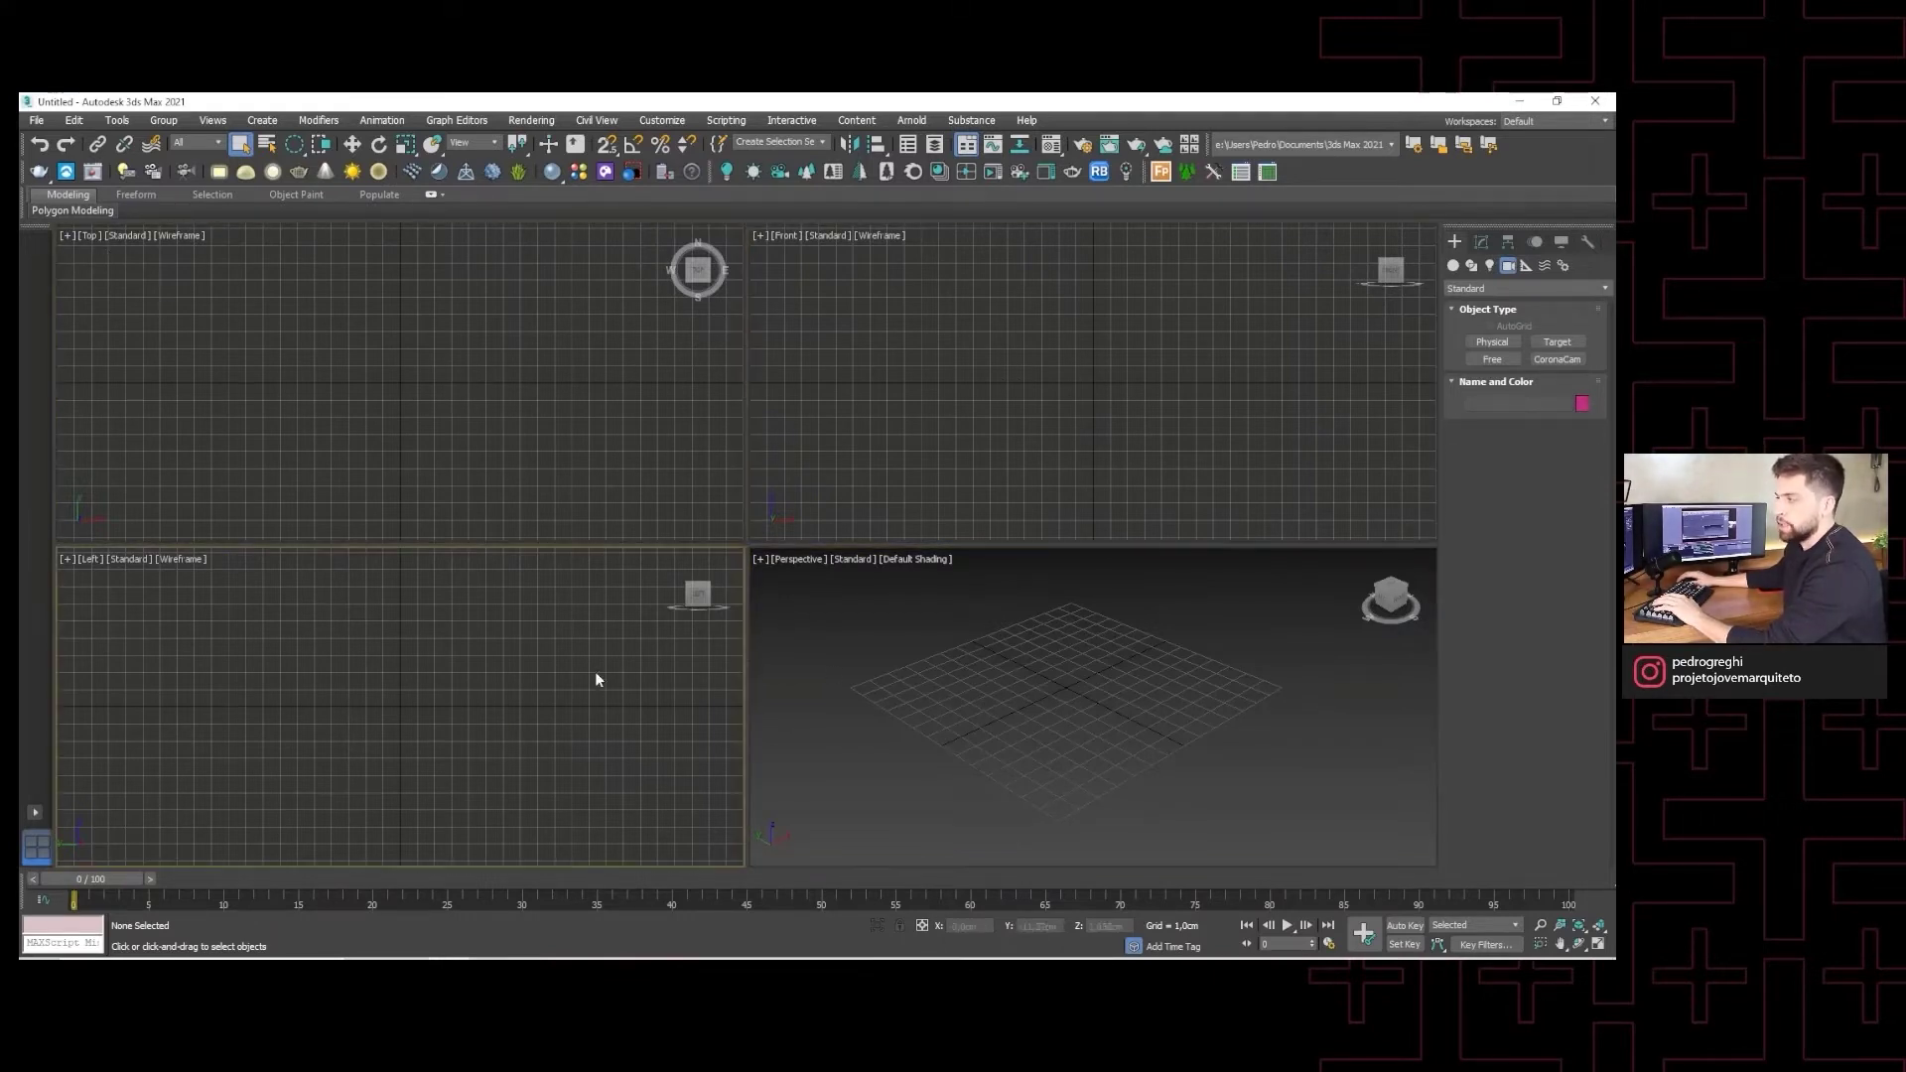
pyautogui.click(594, 673)
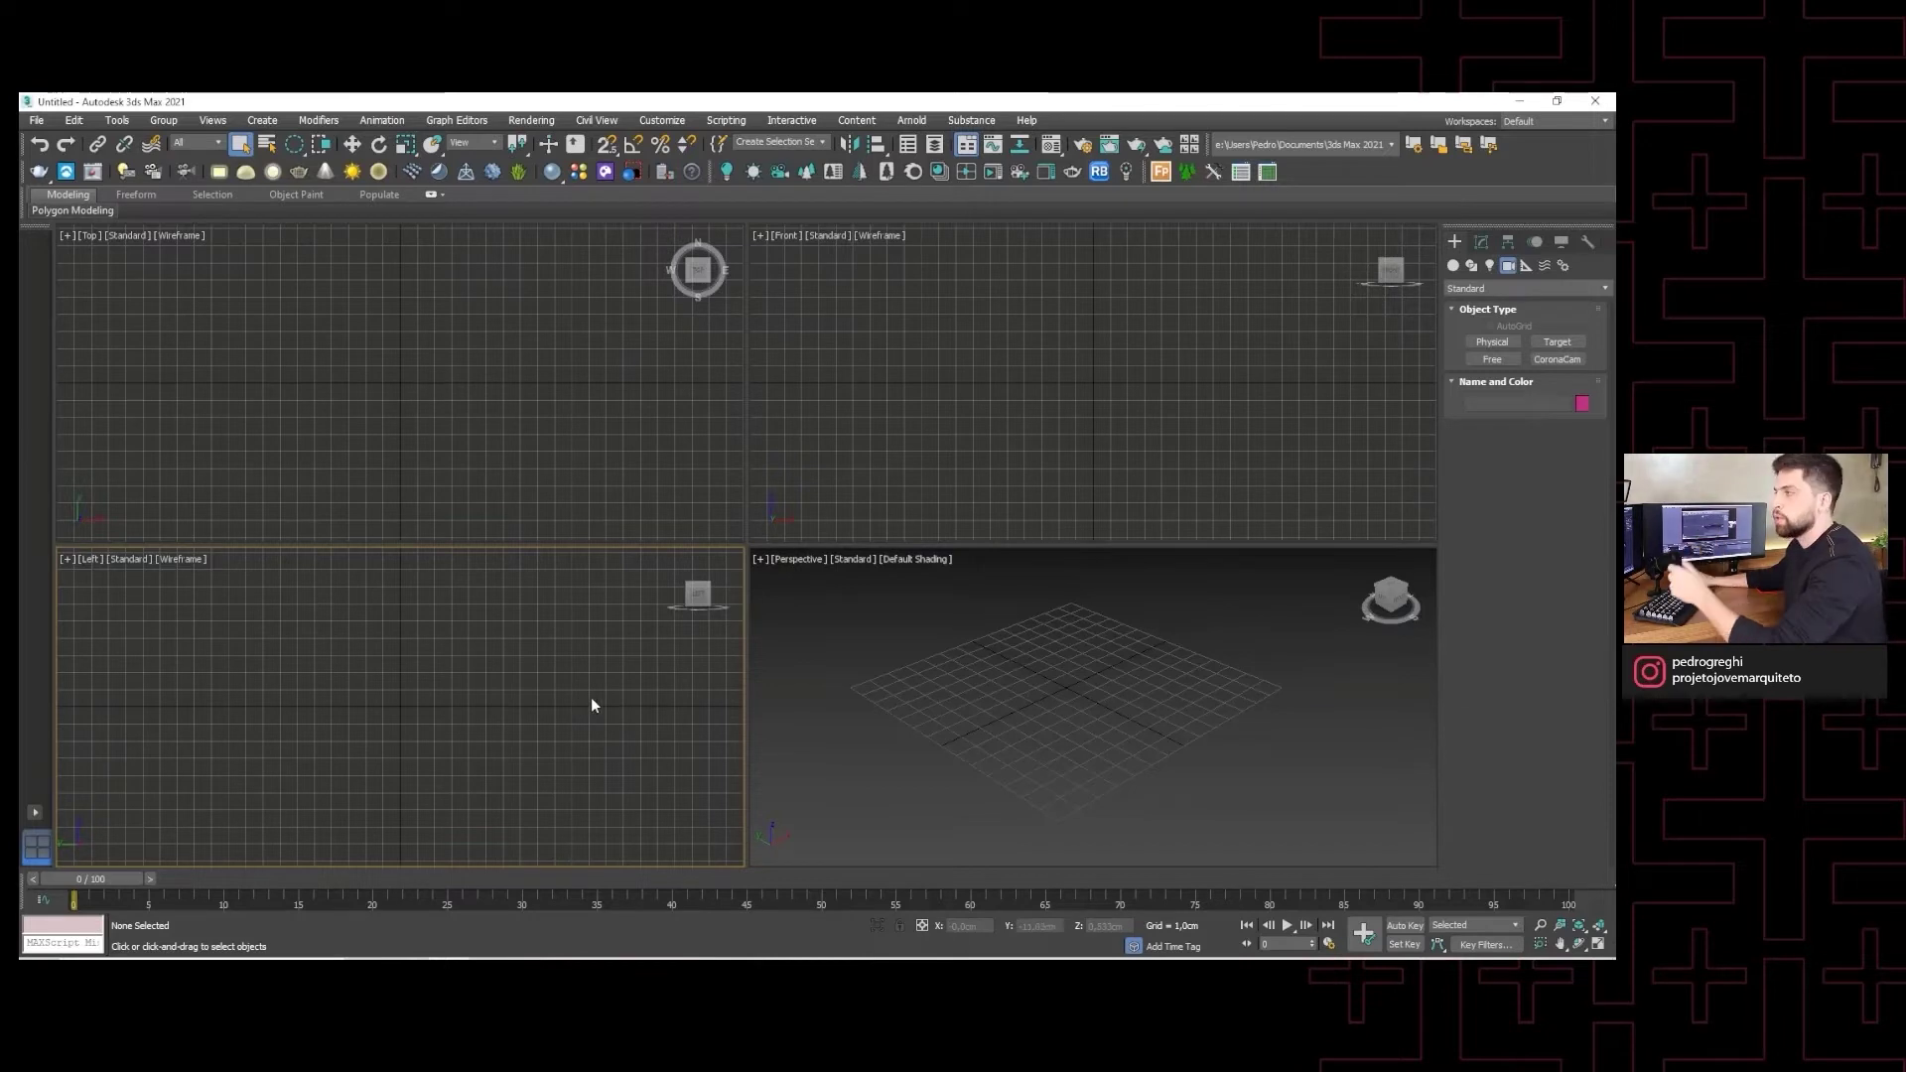
pyautogui.click(406, 425)
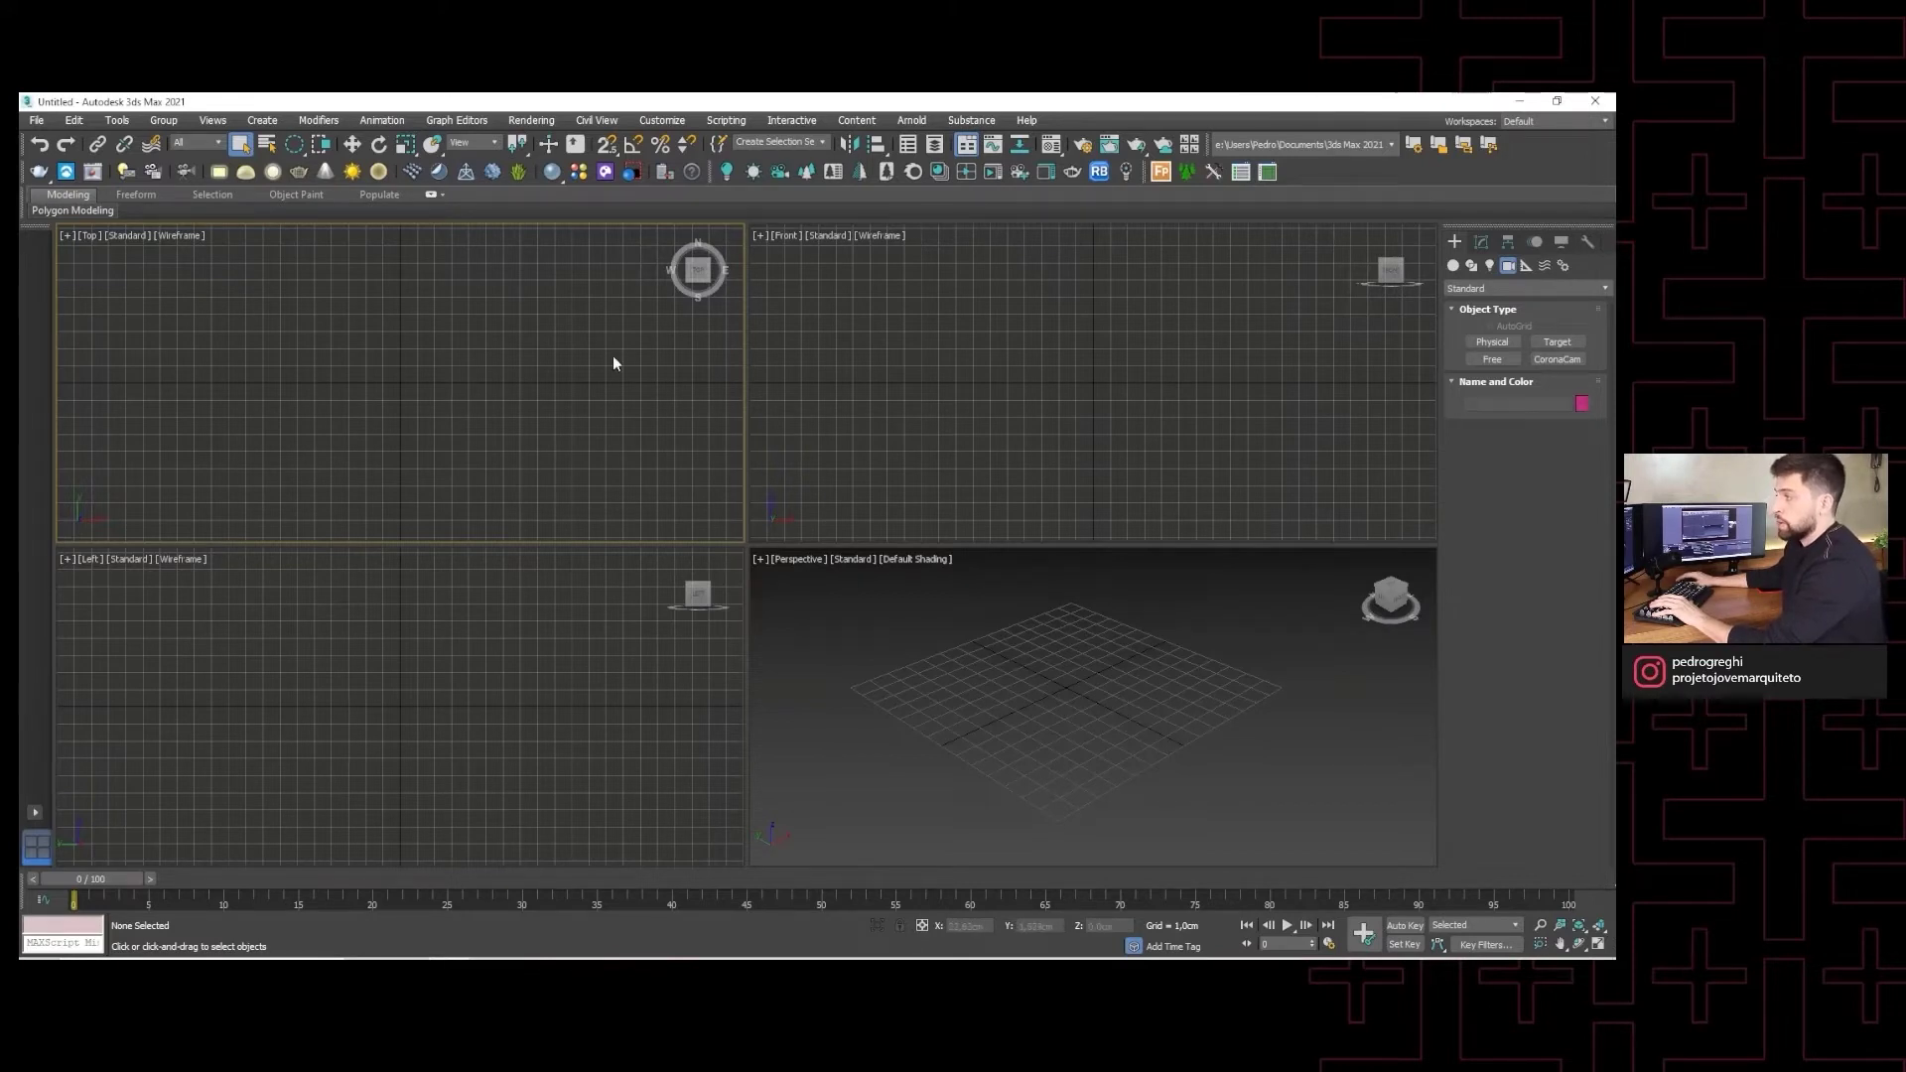
# - Zoom in the Front, Top and Perspective views in turn
pyautogui.click(974, 428)
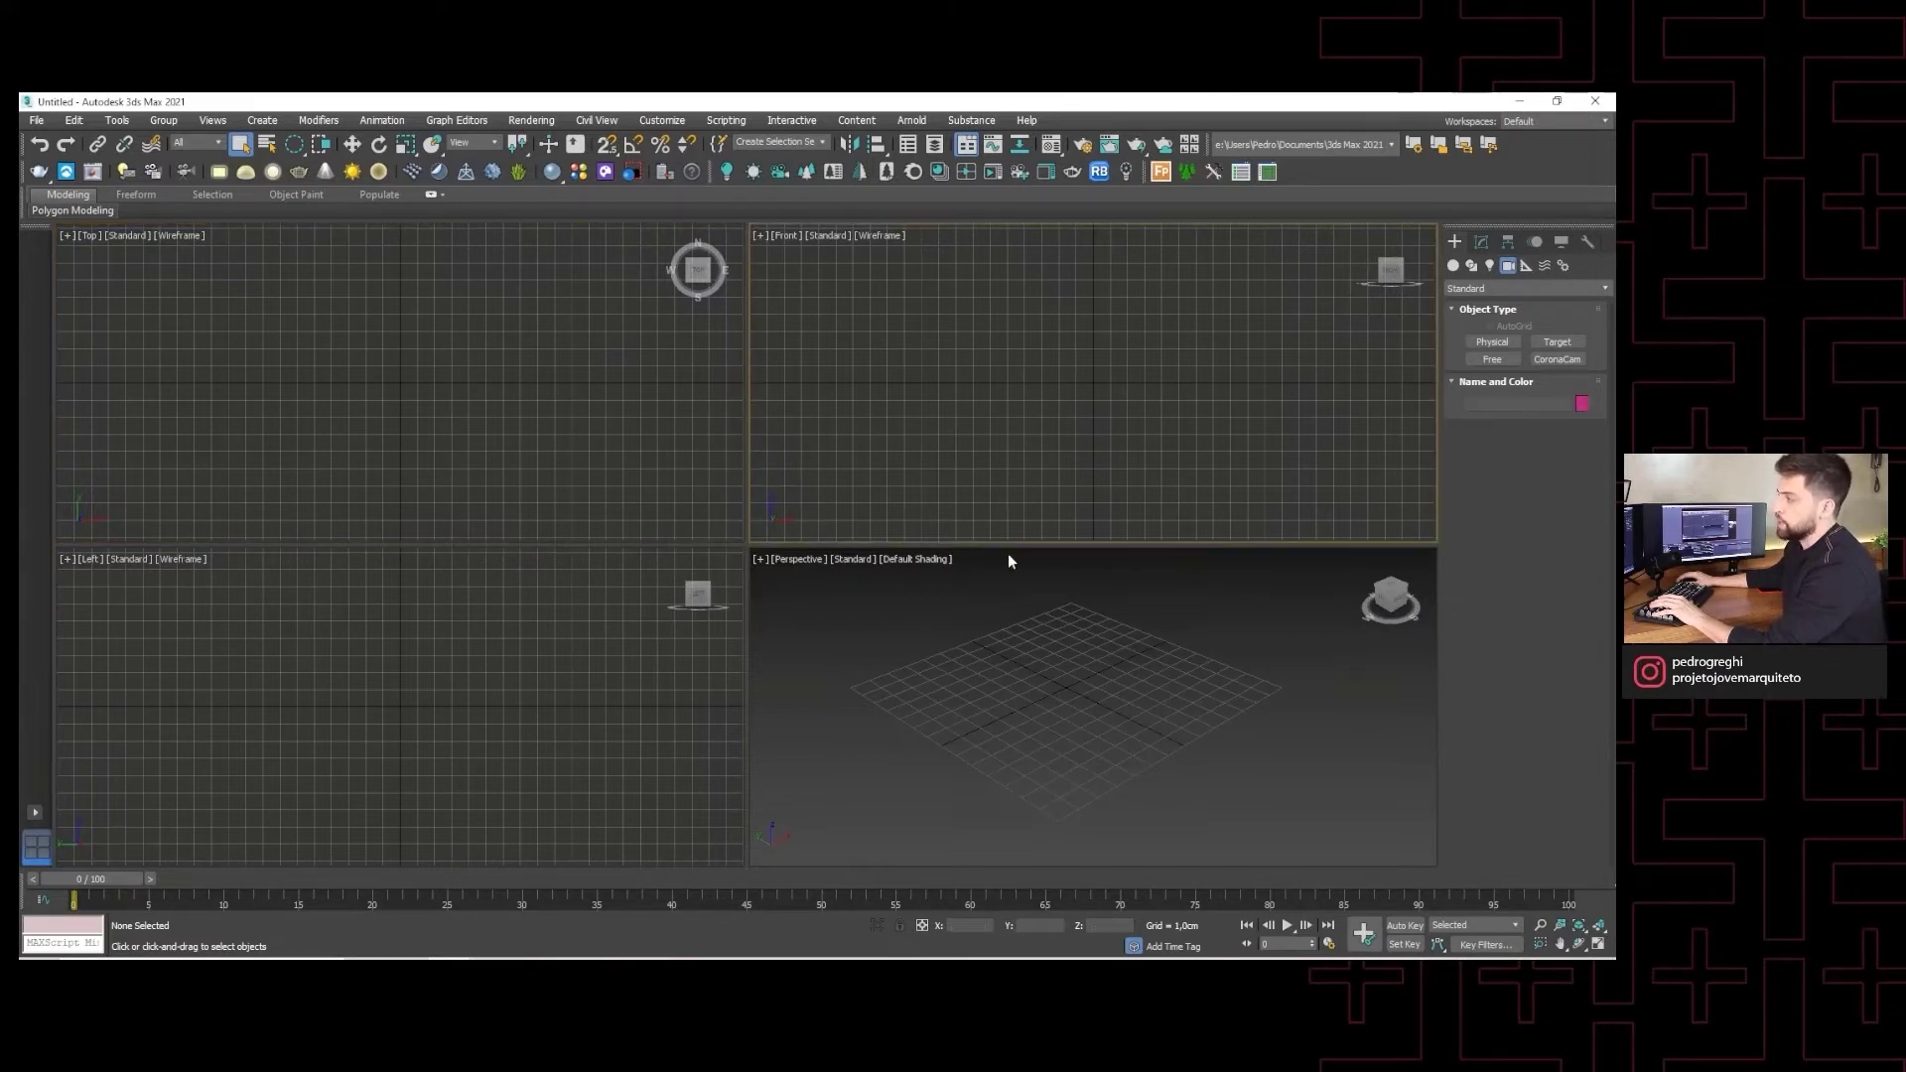
pyautogui.scroll(-1, 1082, 452)
pyautogui.scroll(-1, 1087, 447)
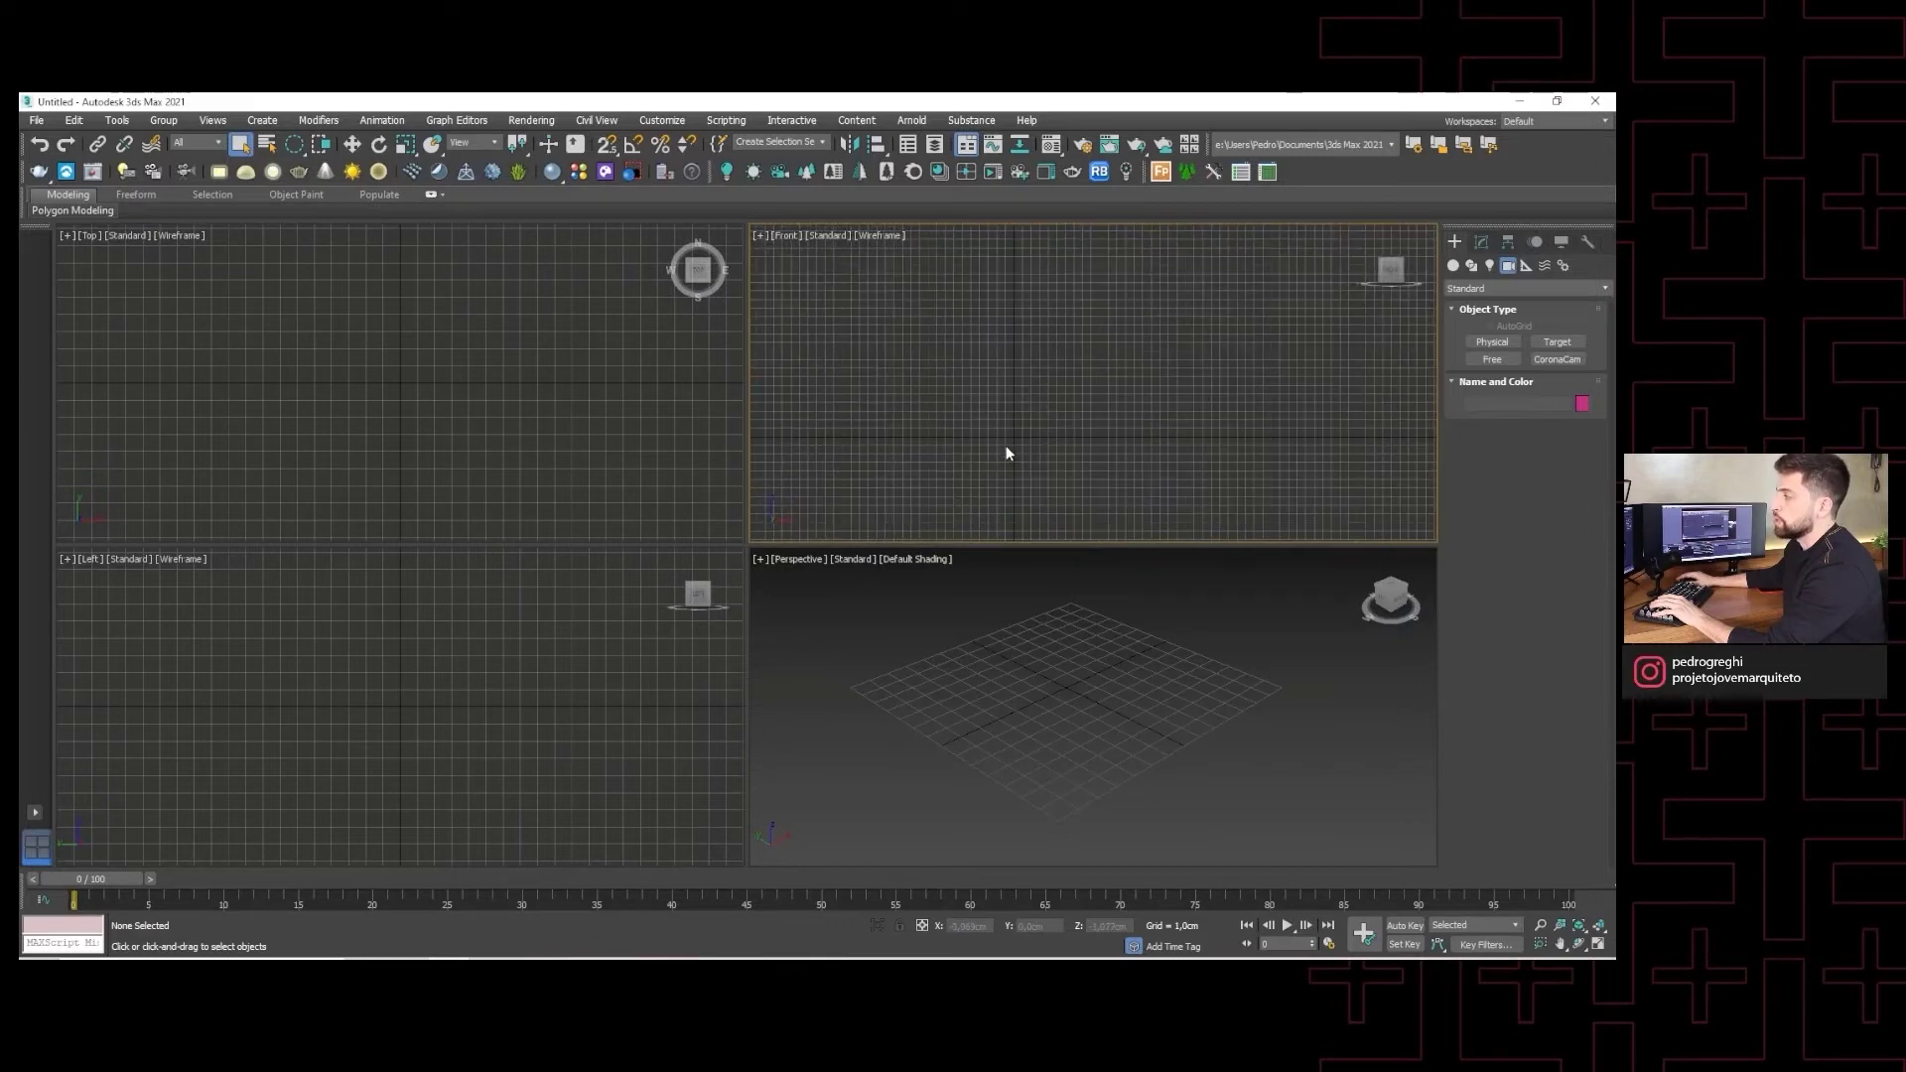
pyautogui.scroll(-1, 1092, 437)
pyautogui.scroll(-1, 1102, 417)
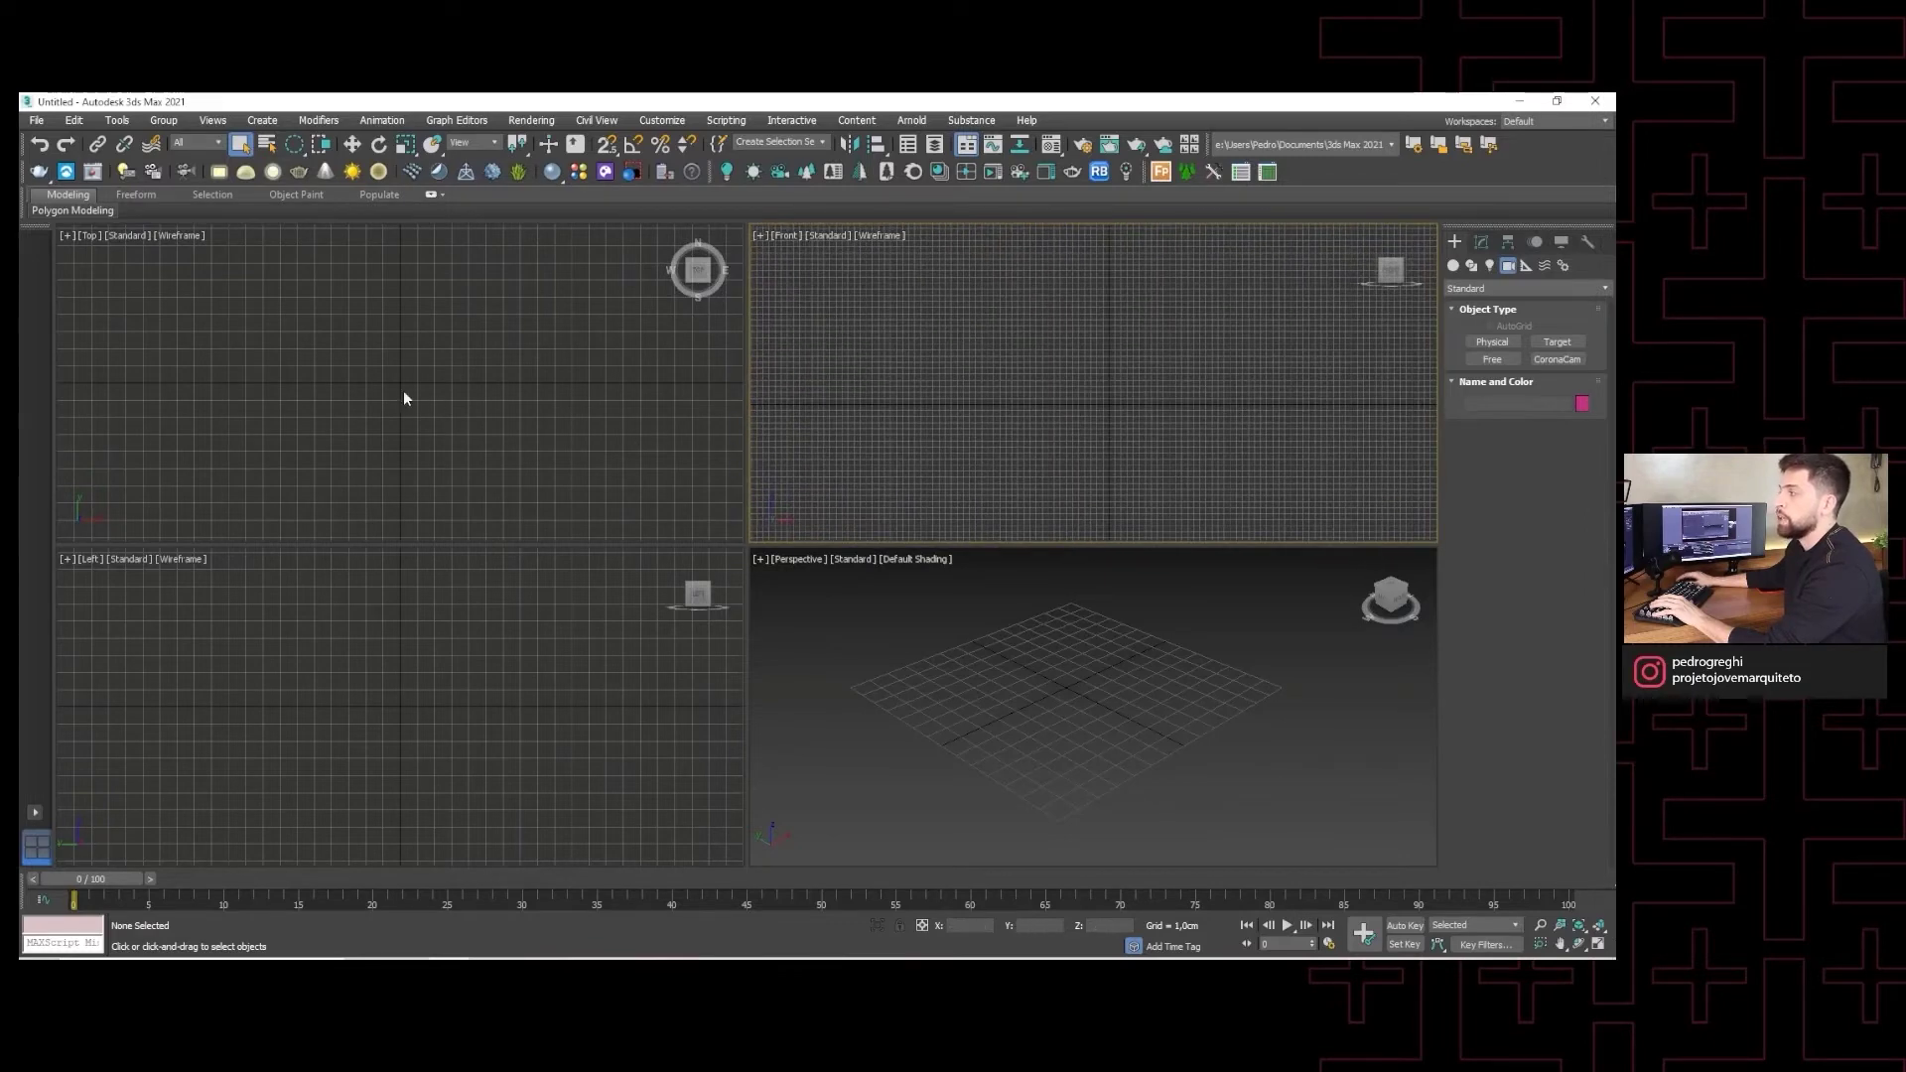
pyautogui.click(411, 360)
pyautogui.scroll(-1, 414, 354)
pyautogui.scroll(-1, 417, 357)
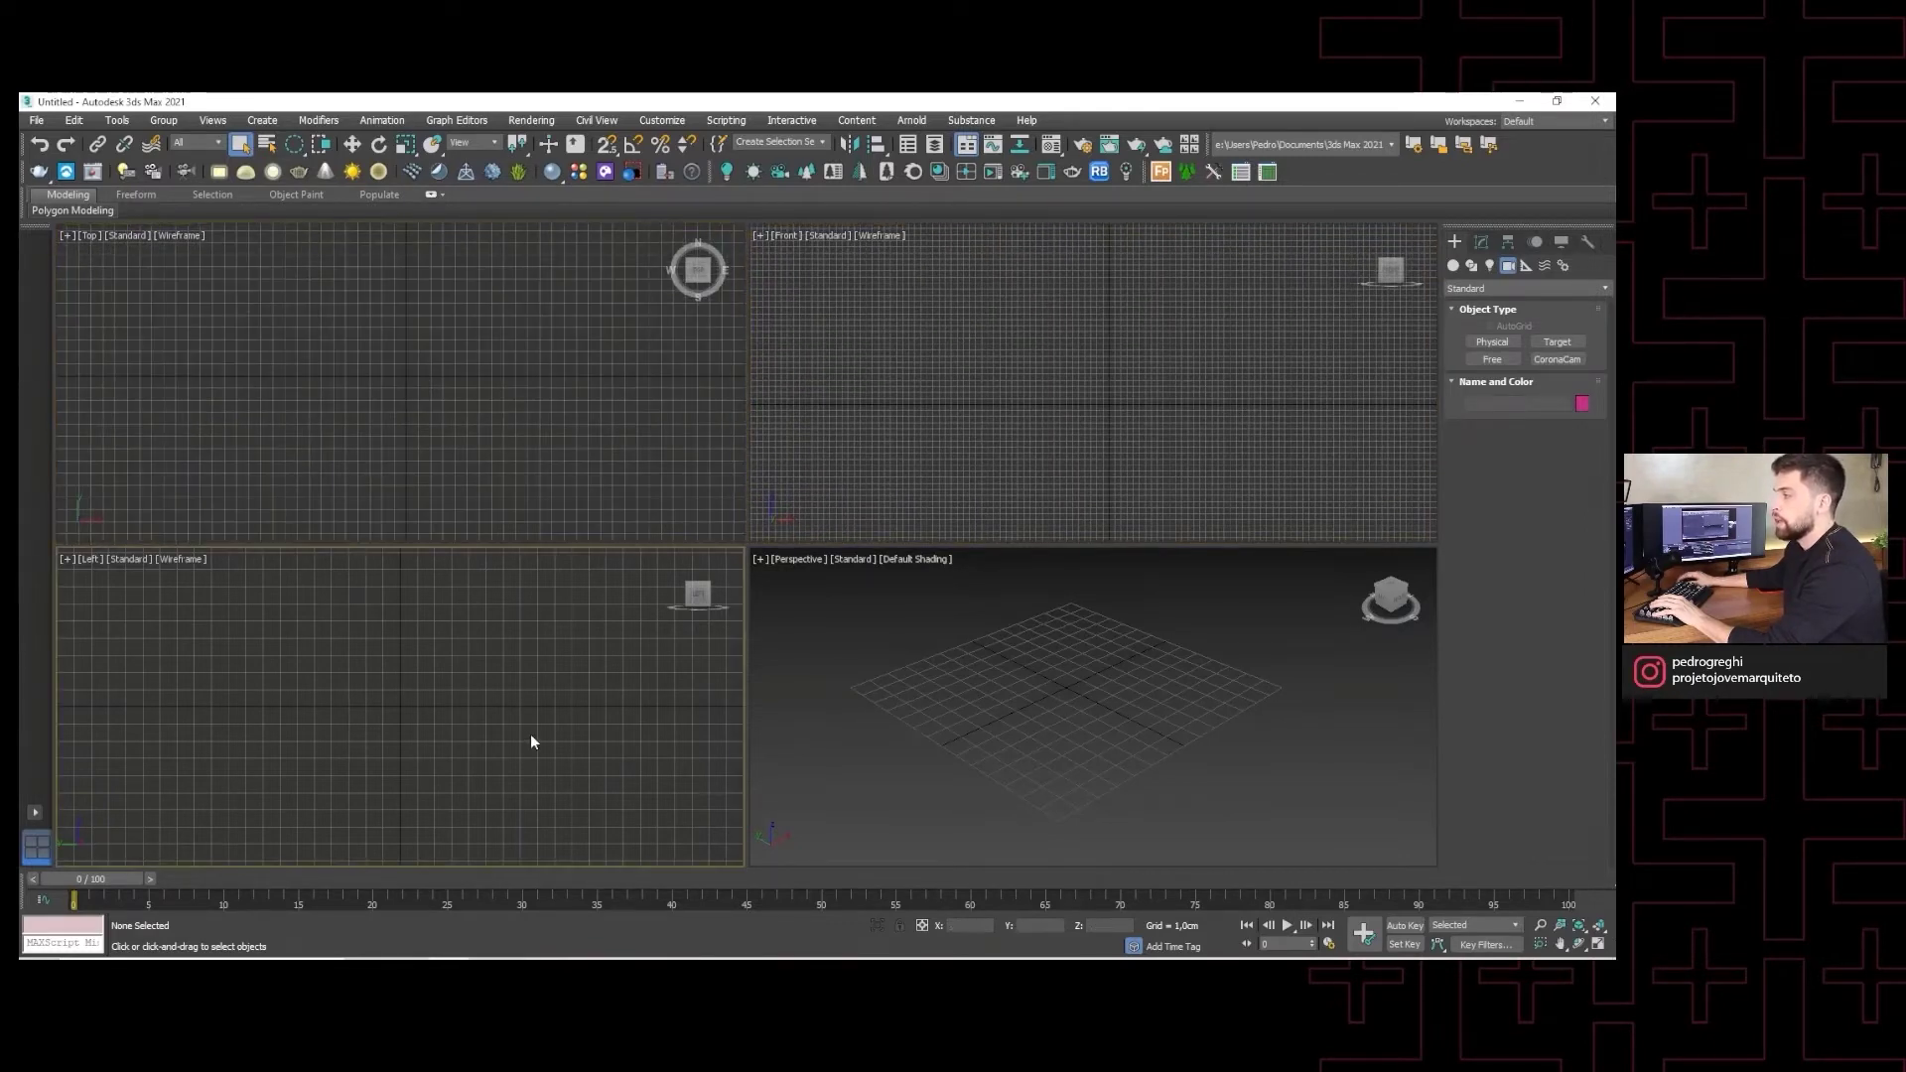
pyautogui.click(986, 688)
pyautogui.scroll(-3, 988, 681)
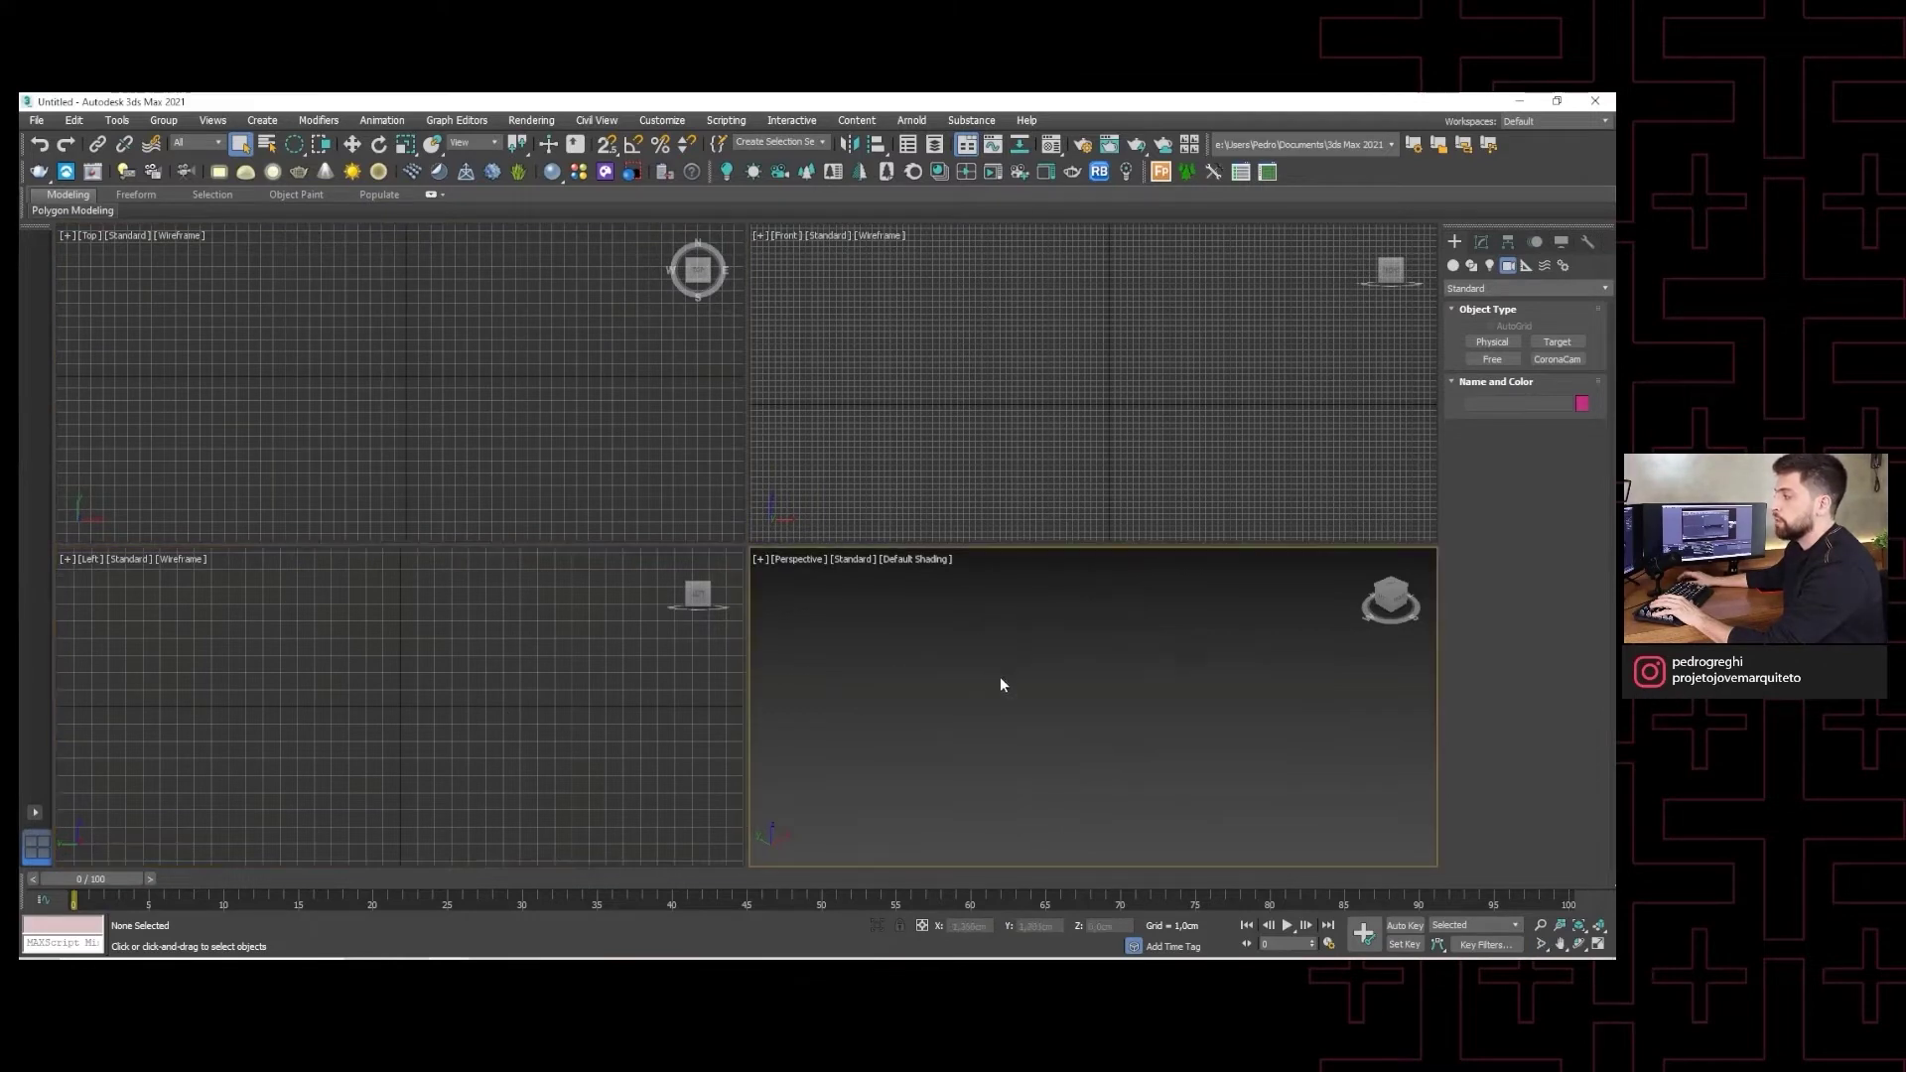
pyautogui.scroll(1, 1032, 675)
pyautogui.scroll(2, 1060, 675)
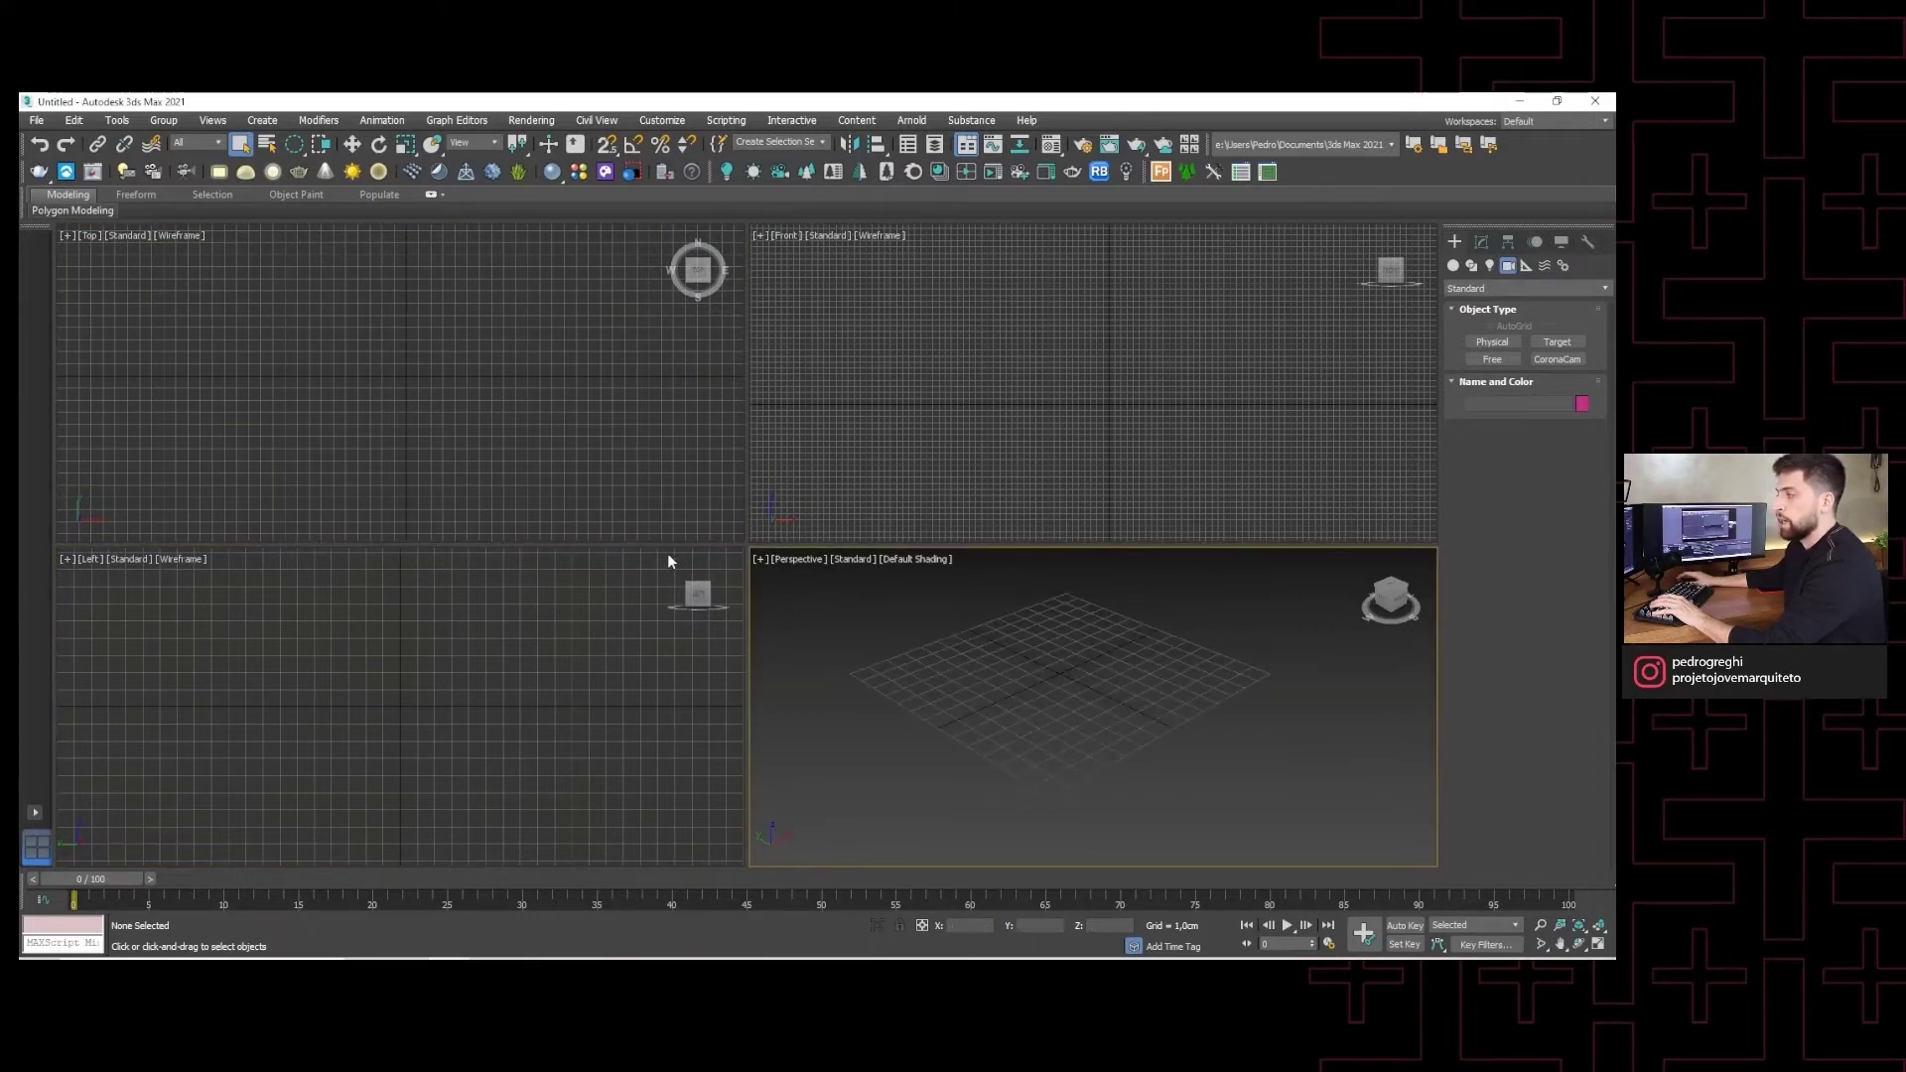
# - Zoom and pan the Top view across the grid
pyautogui.click(576, 419)
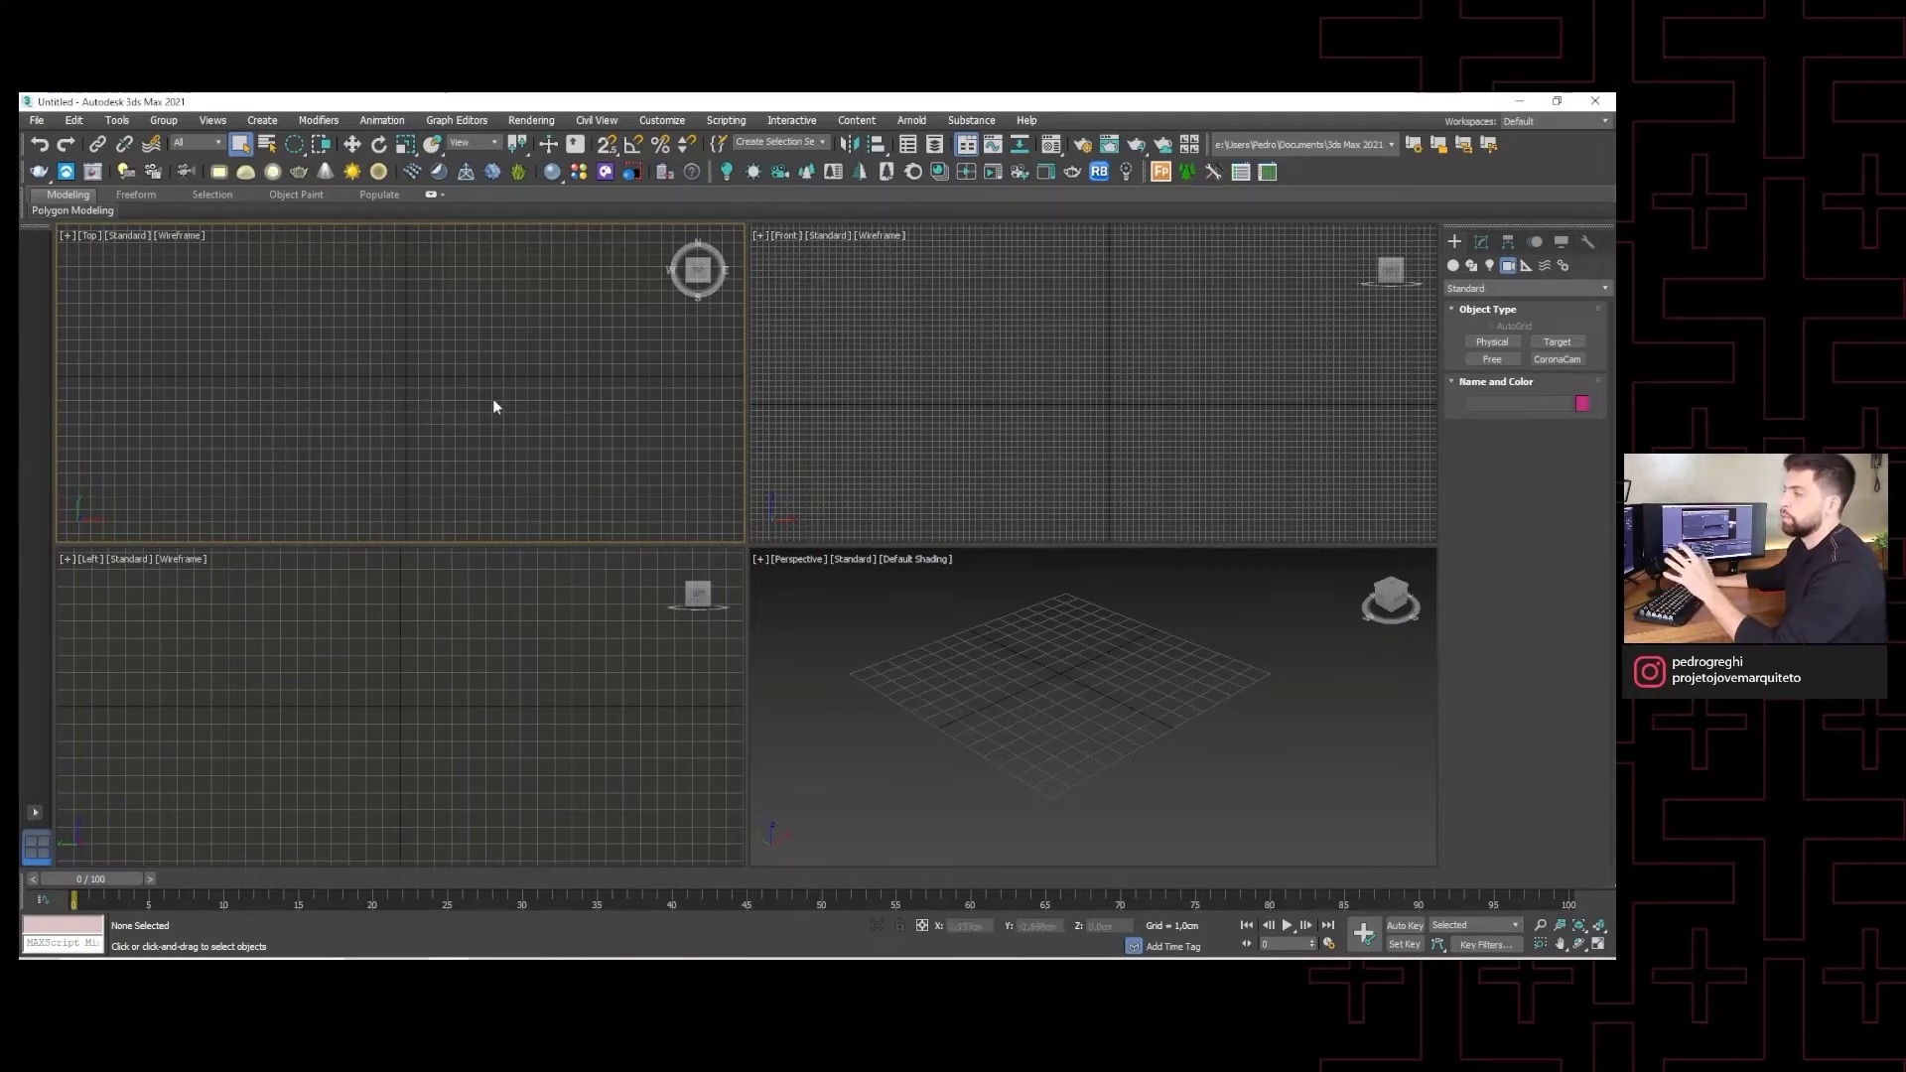
pyautogui.scroll(-3, 417, 400)
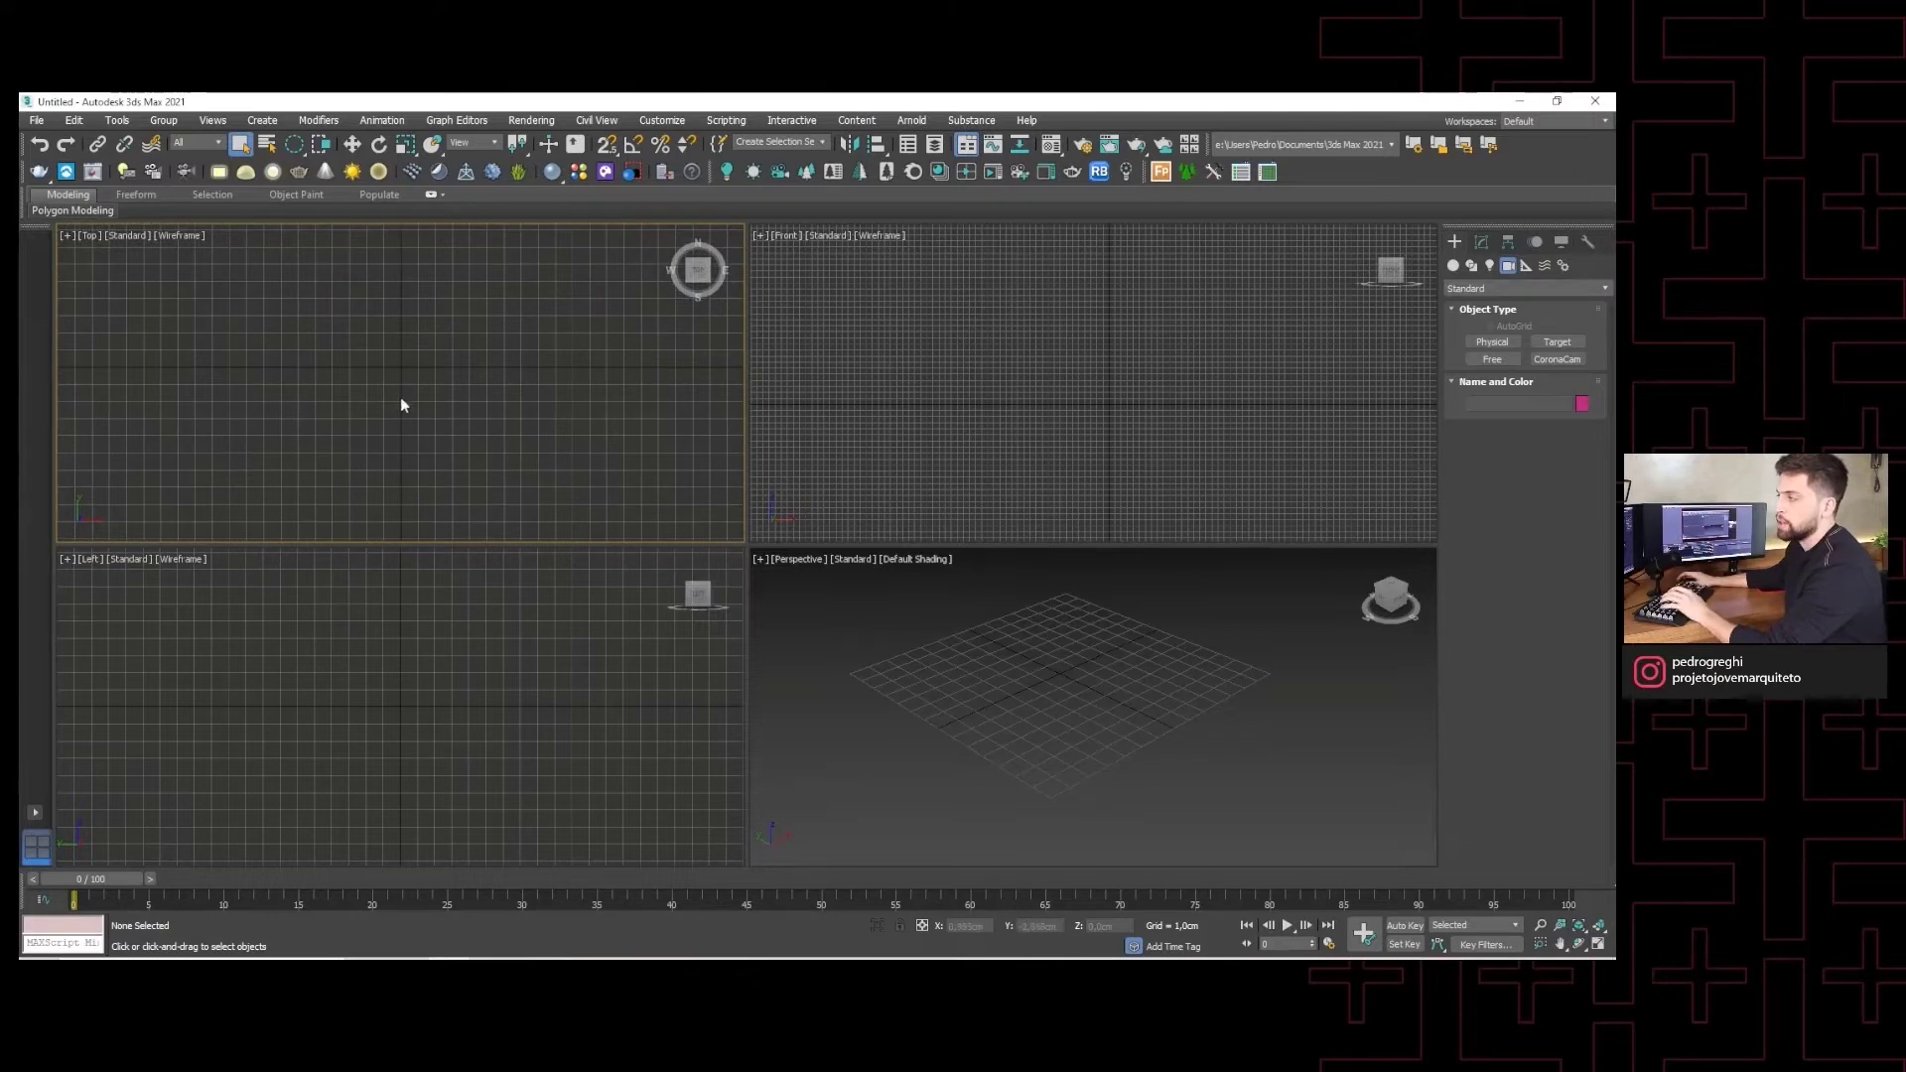
pyautogui.scroll(-2, 392, 495)
pyautogui.scroll(-2, 371, 437)
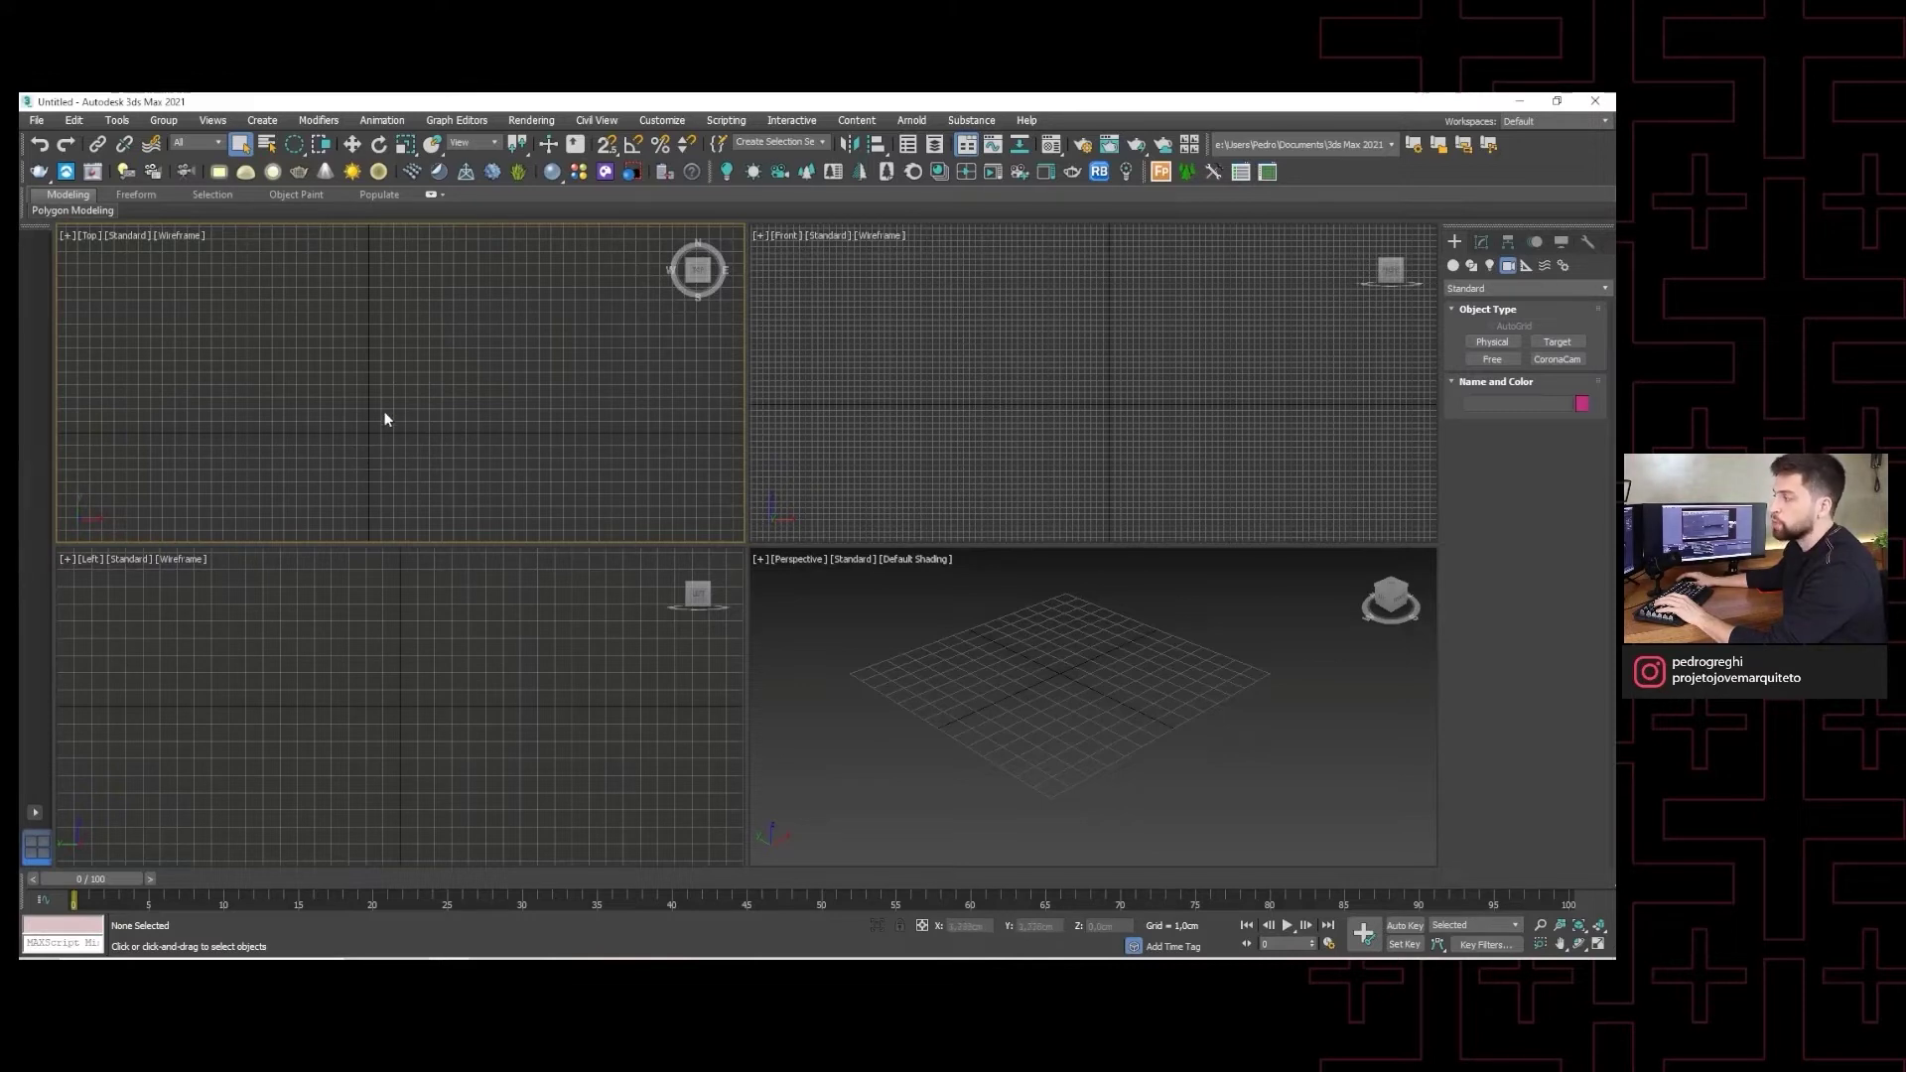
pyautogui.scroll(-3, 397, 425)
pyautogui.moveTo(456, 432)
pyautogui.mouseDown(button='middle')
pyautogui.moveTo(90, 486)
pyautogui.moveTo(467, 407)
pyautogui.mouseUp(button='middle')
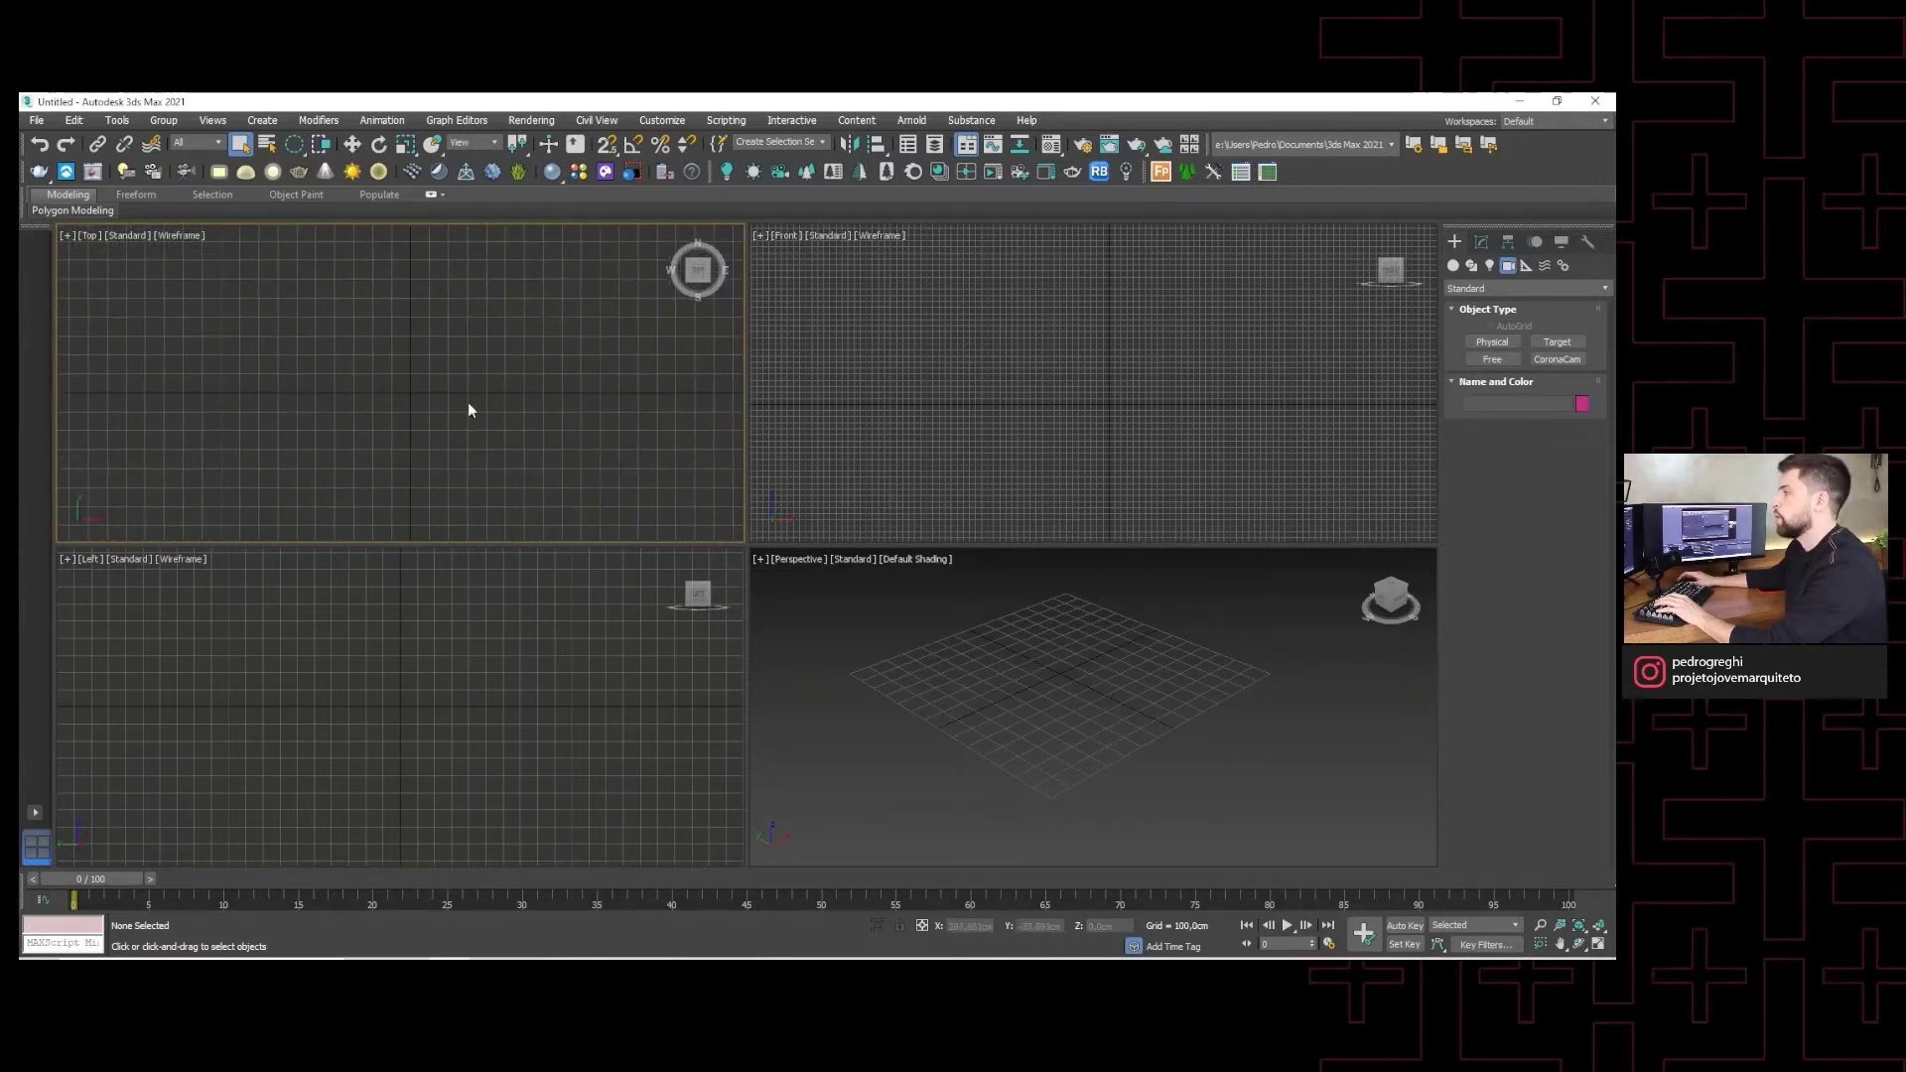
pyautogui.scroll(2, 383, 411)
pyautogui.scroll(2, 361, 383)
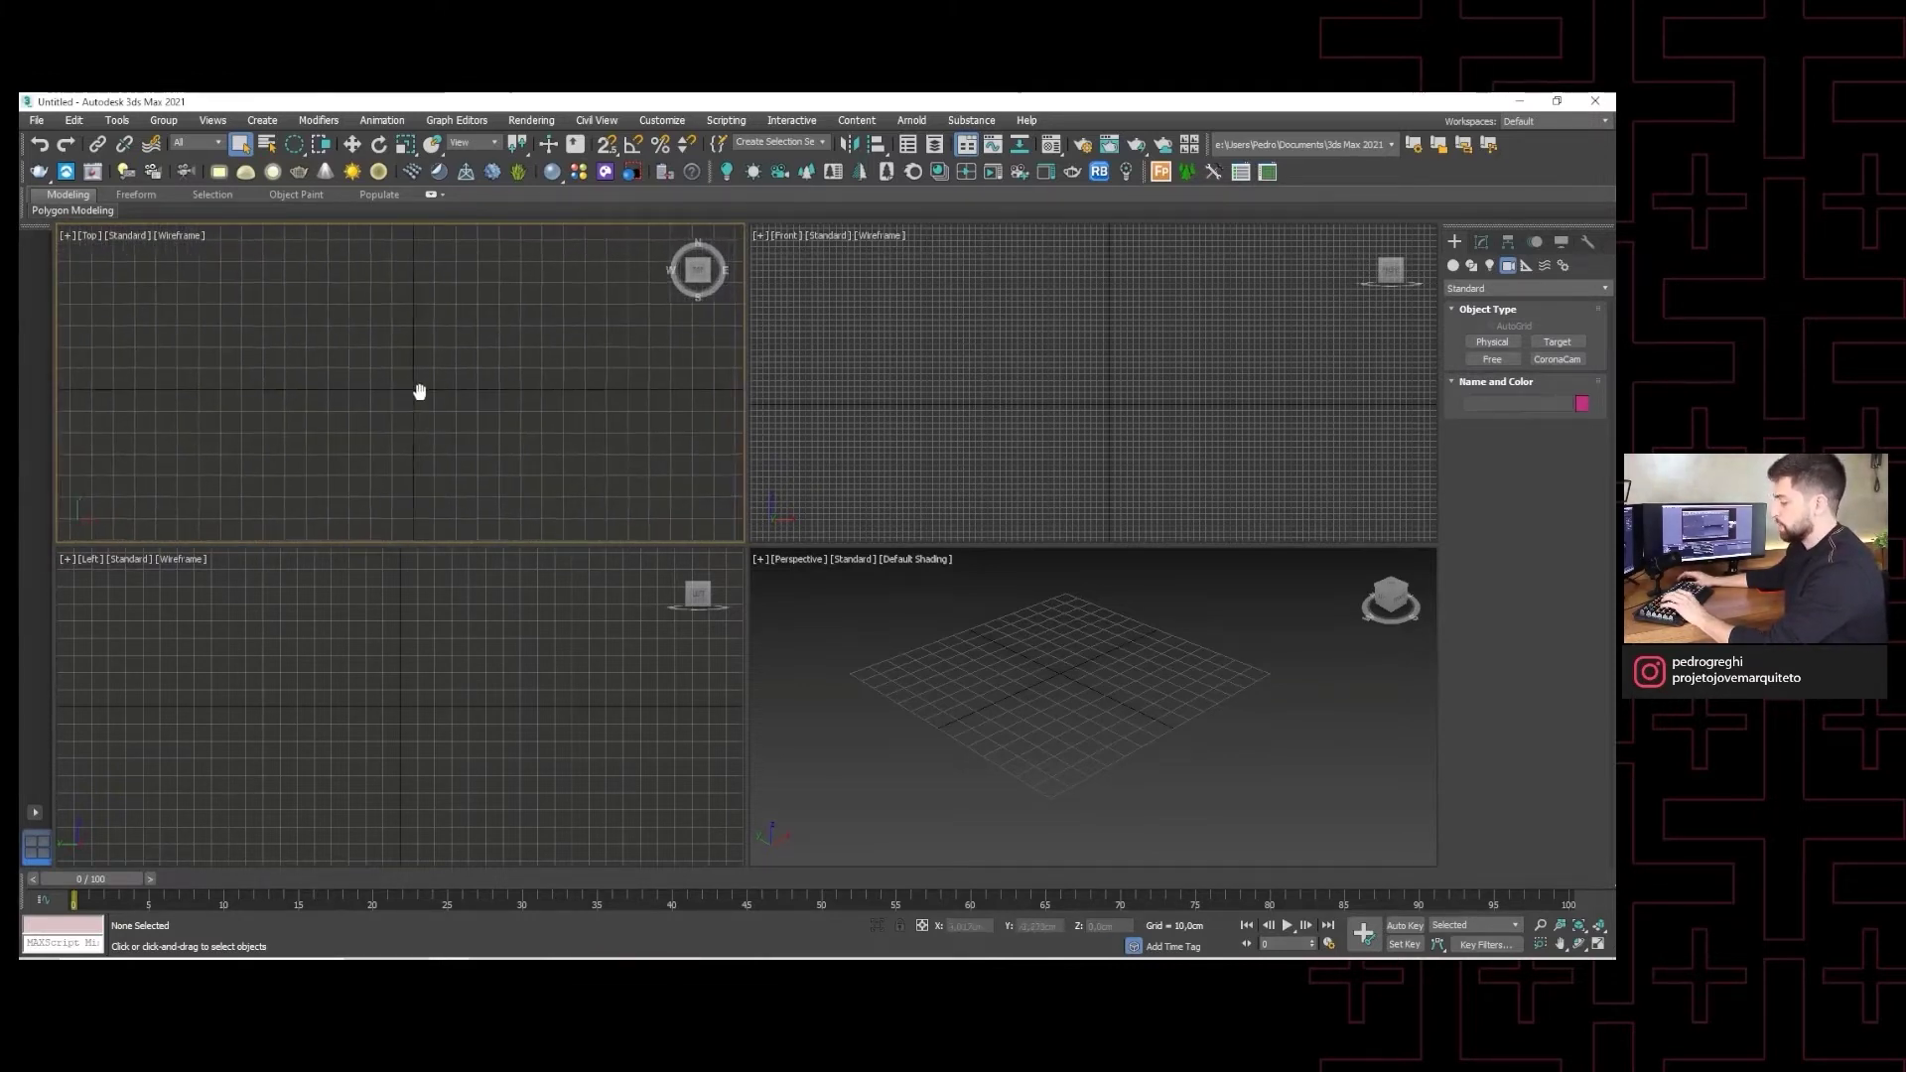
# - Toggle the Top view's grid off and back on with G, then activate Perspective
pyautogui.press('g')
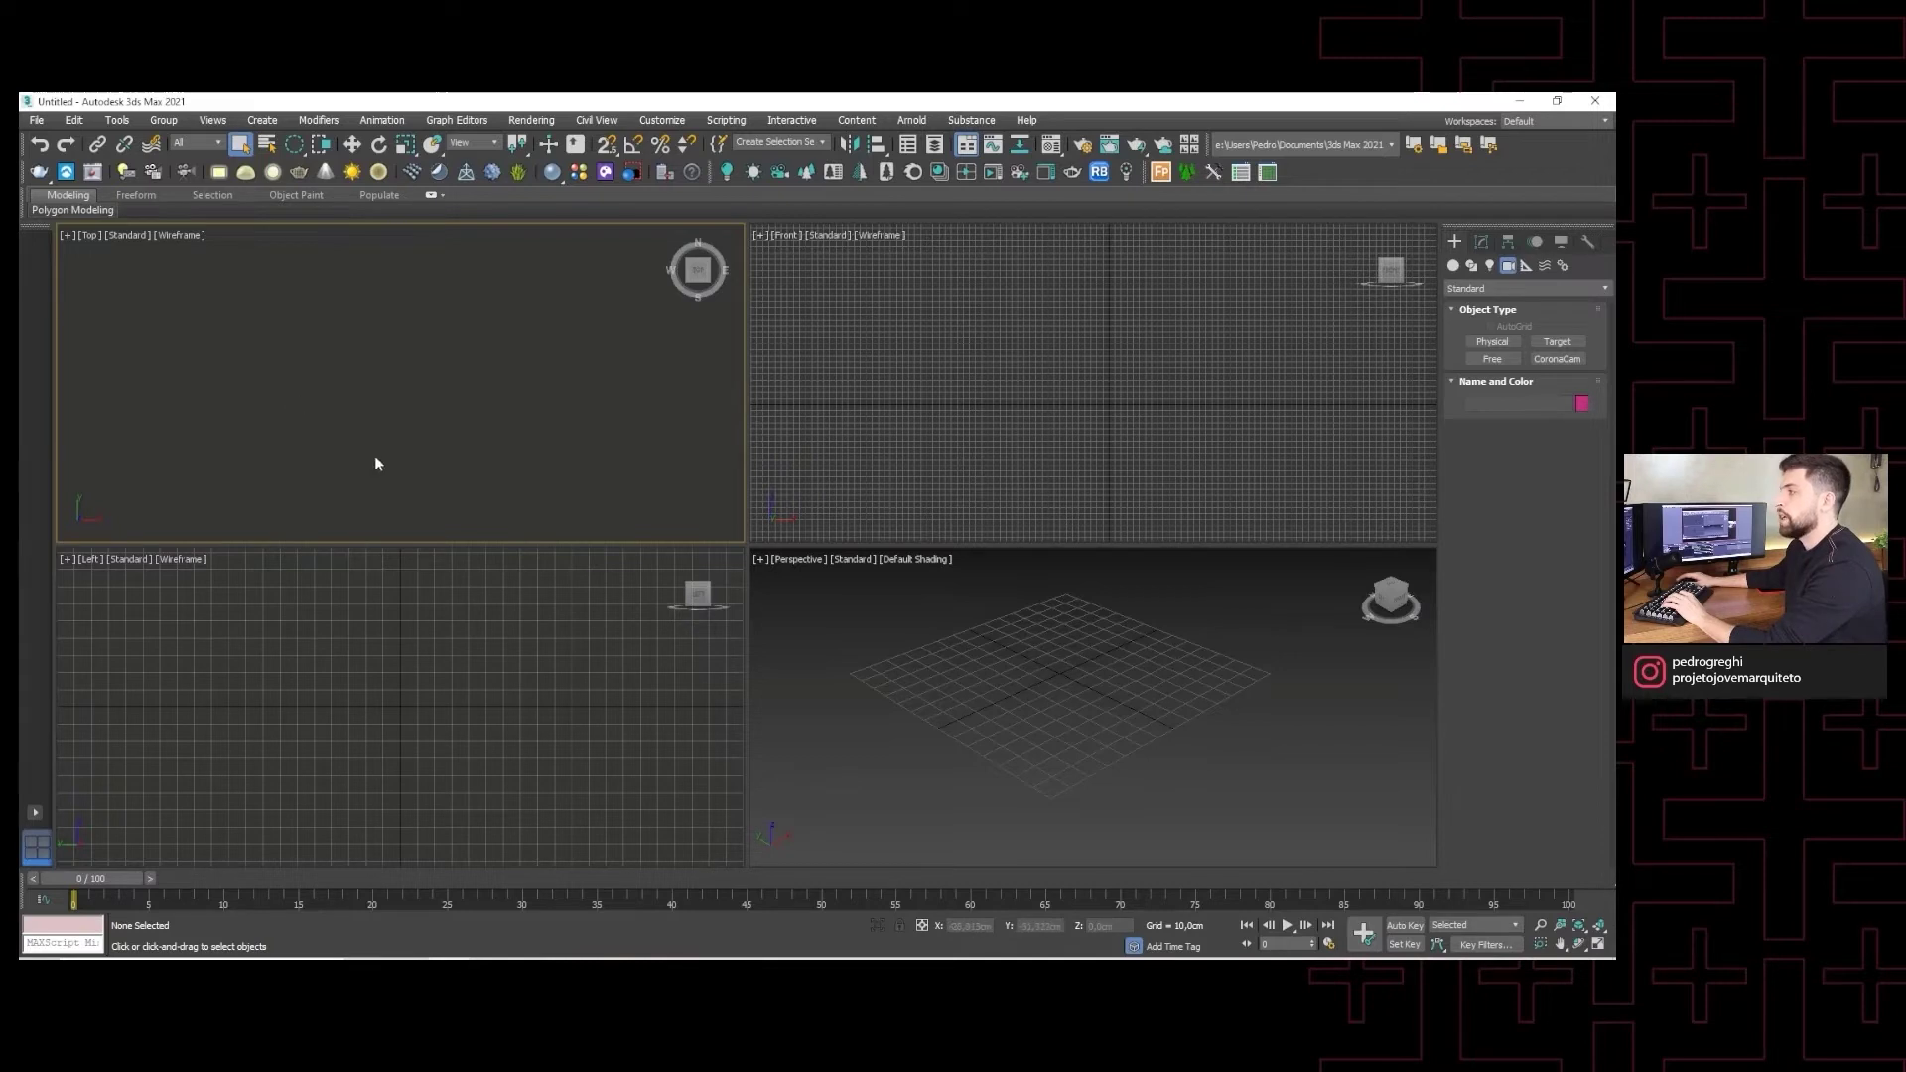
pyautogui.press('g')
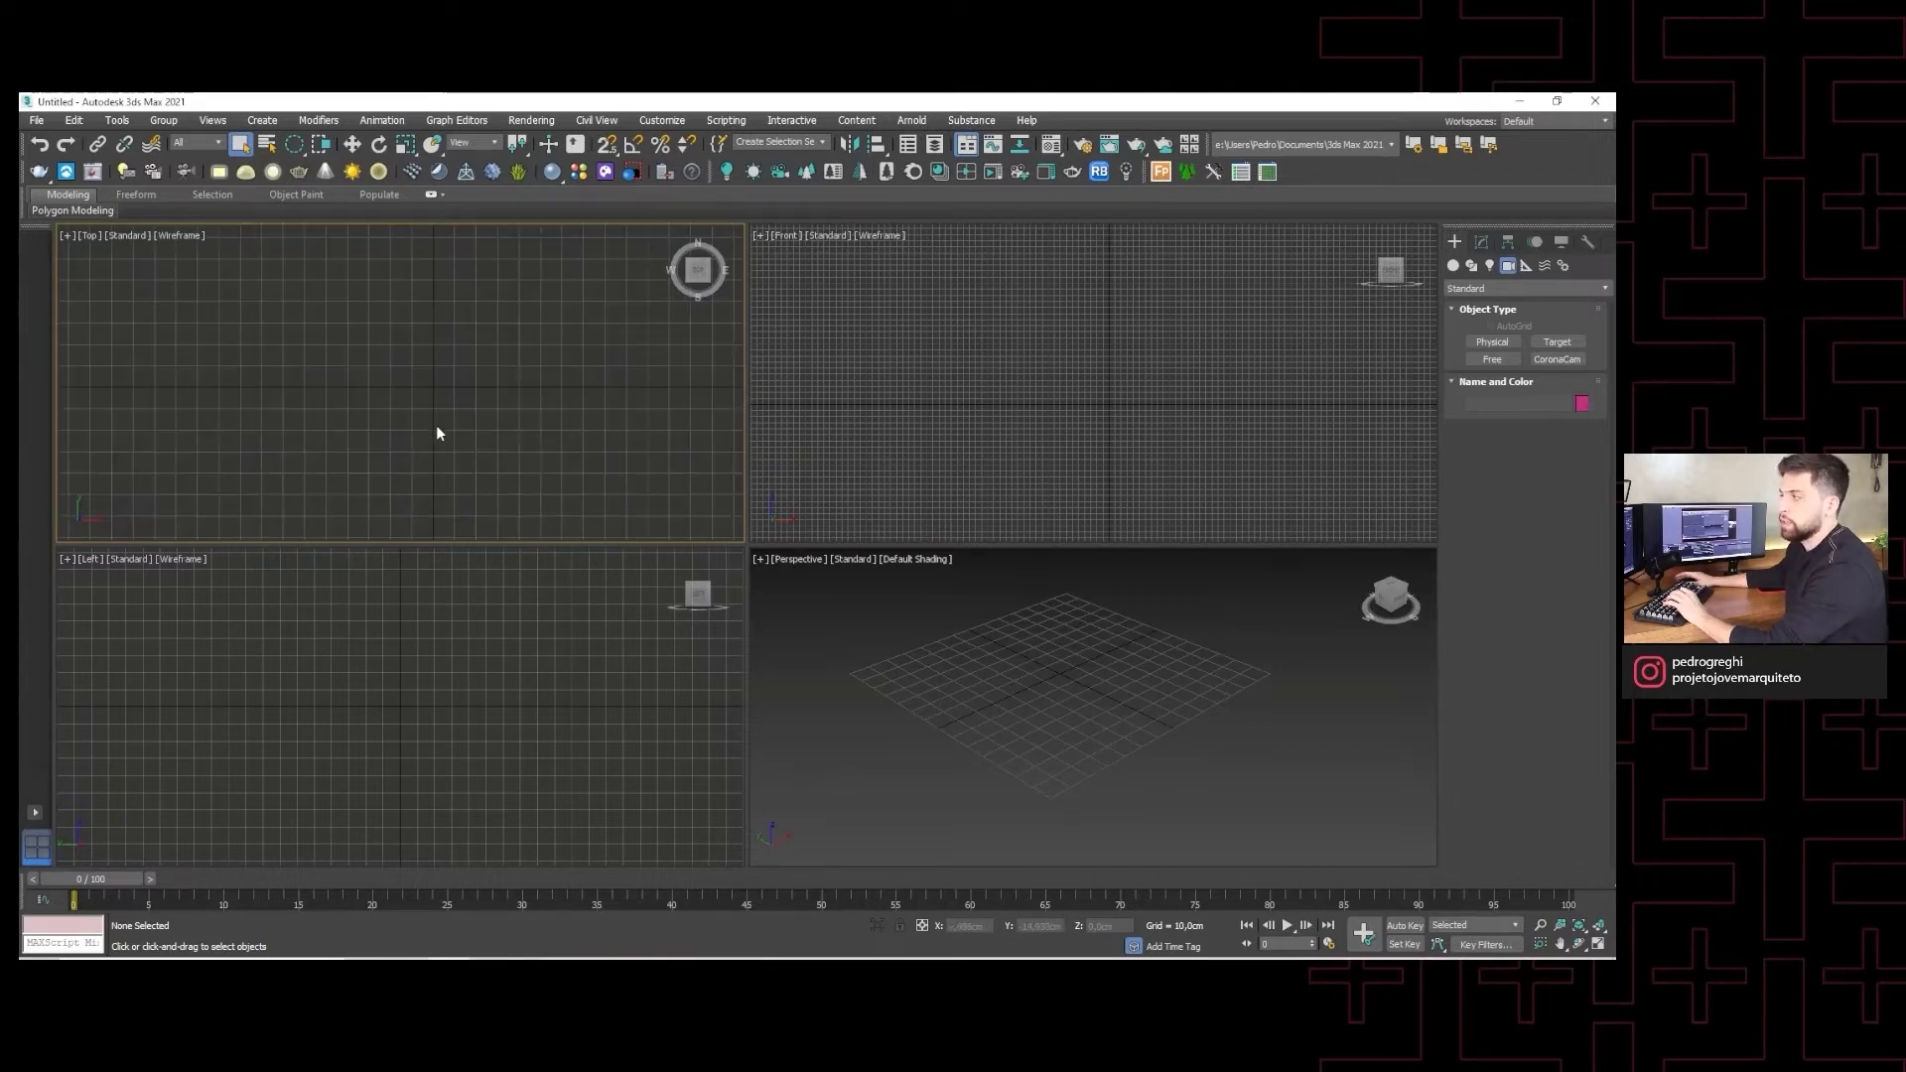
pyautogui.click(1048, 624)
# - Toggle the Perspective grid off and on, then bring up the Standard Viewport Layouts choices
pyautogui.press('g')
pyautogui.press('g')
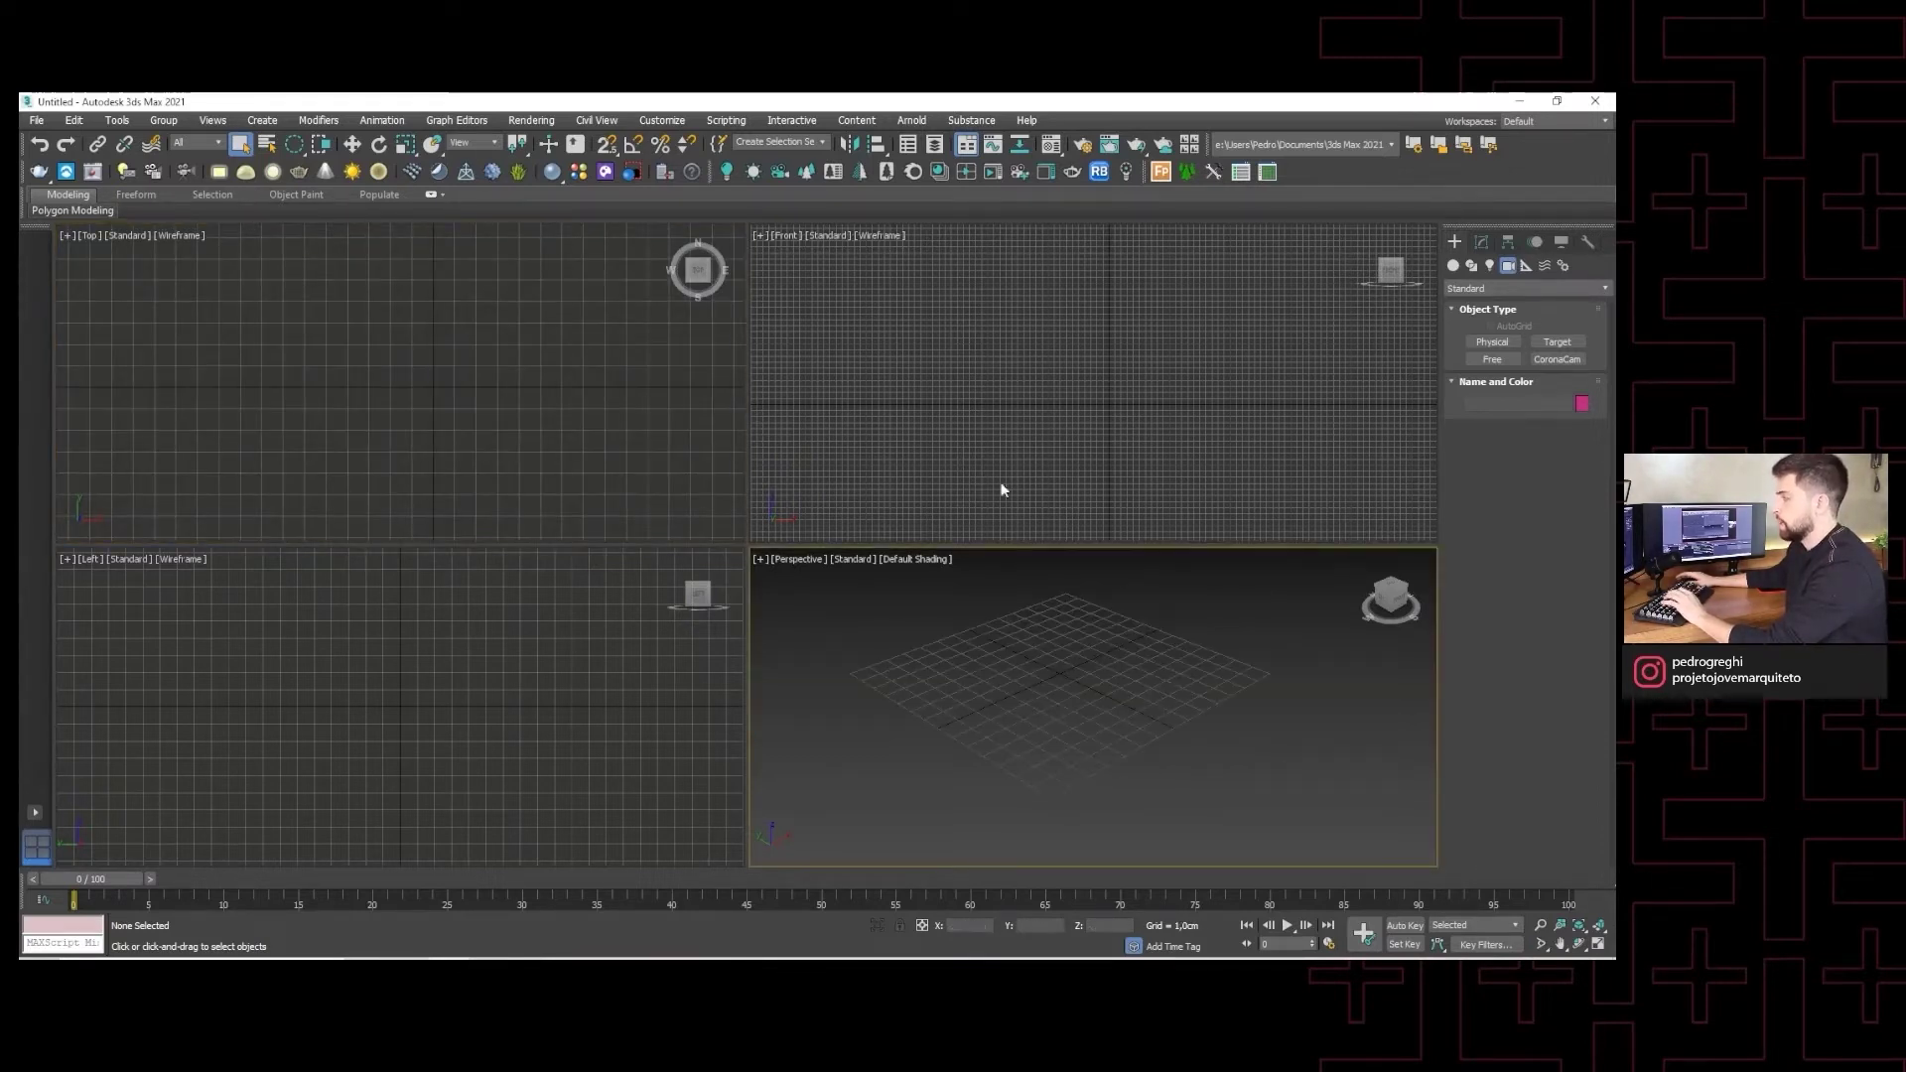
pyautogui.click(970, 451)
pyautogui.press('g')
pyautogui.press('g')
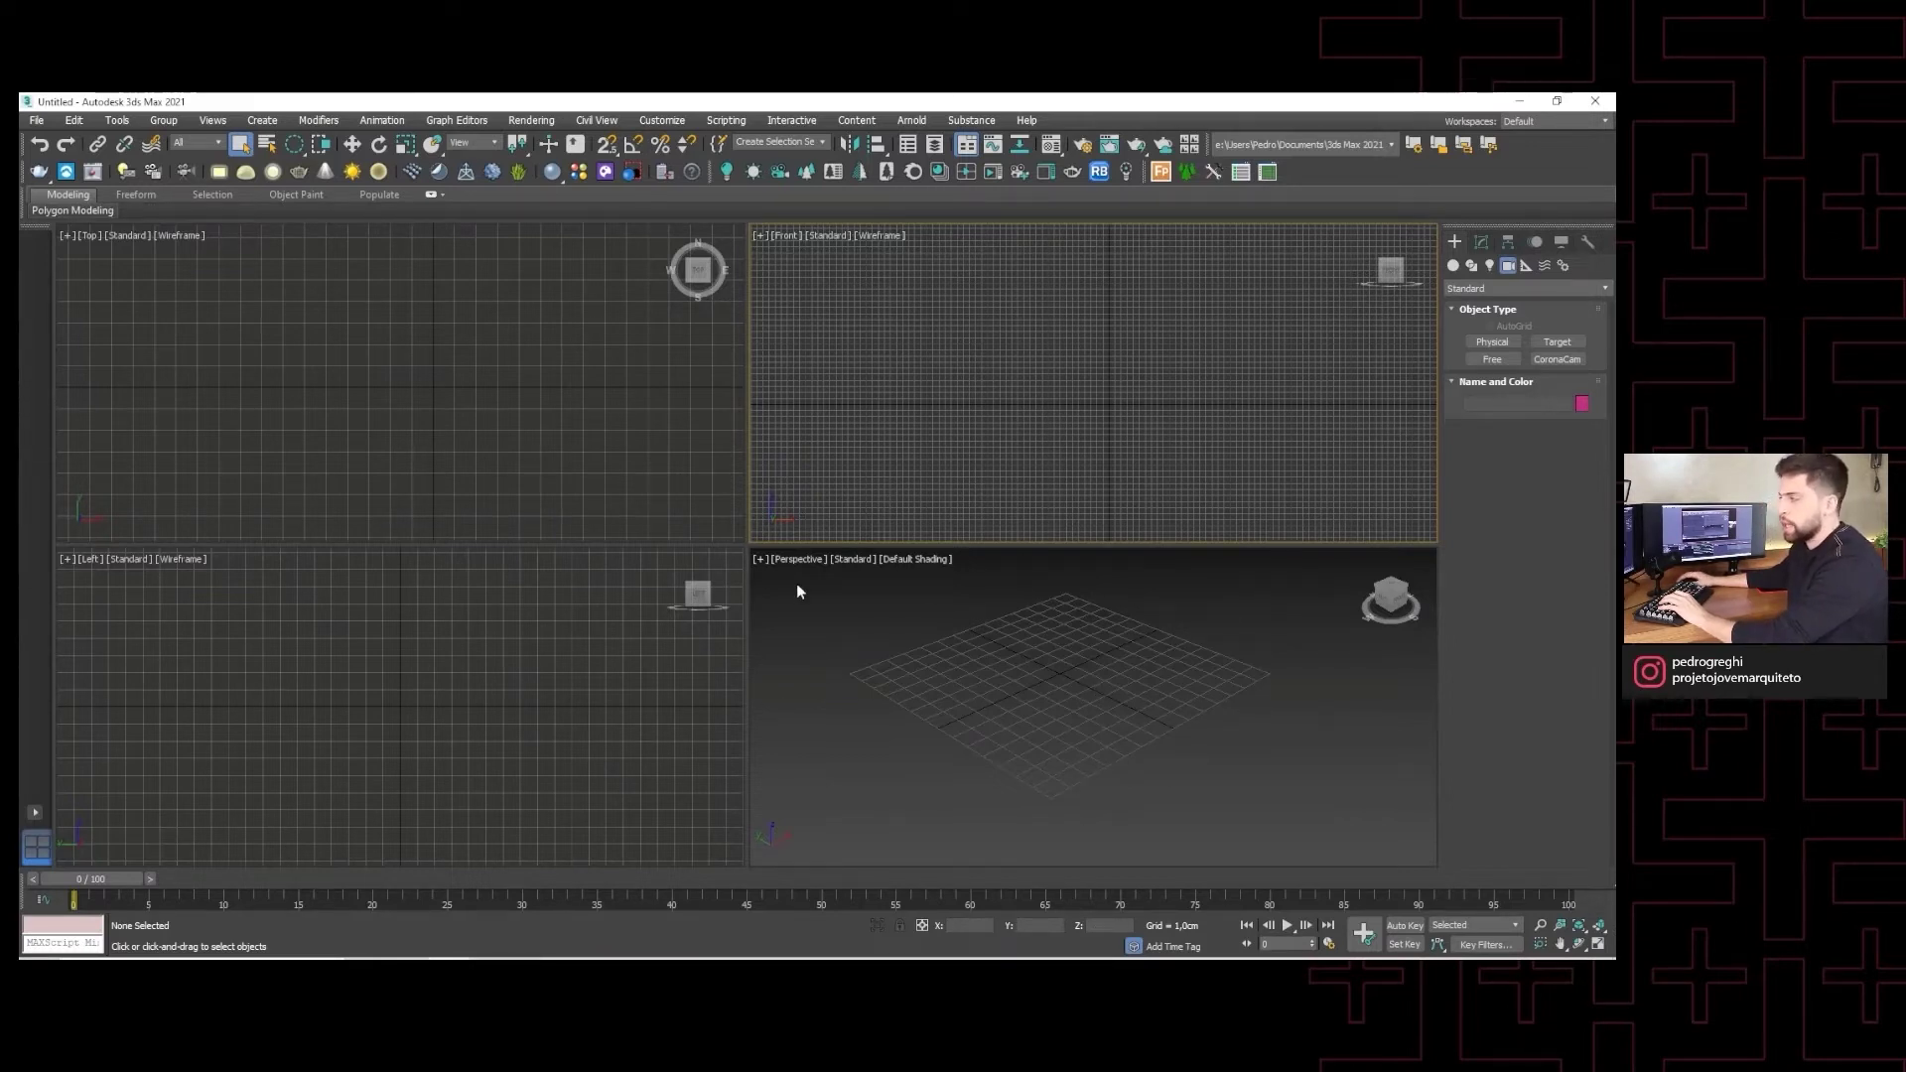
pyautogui.click(973, 641)
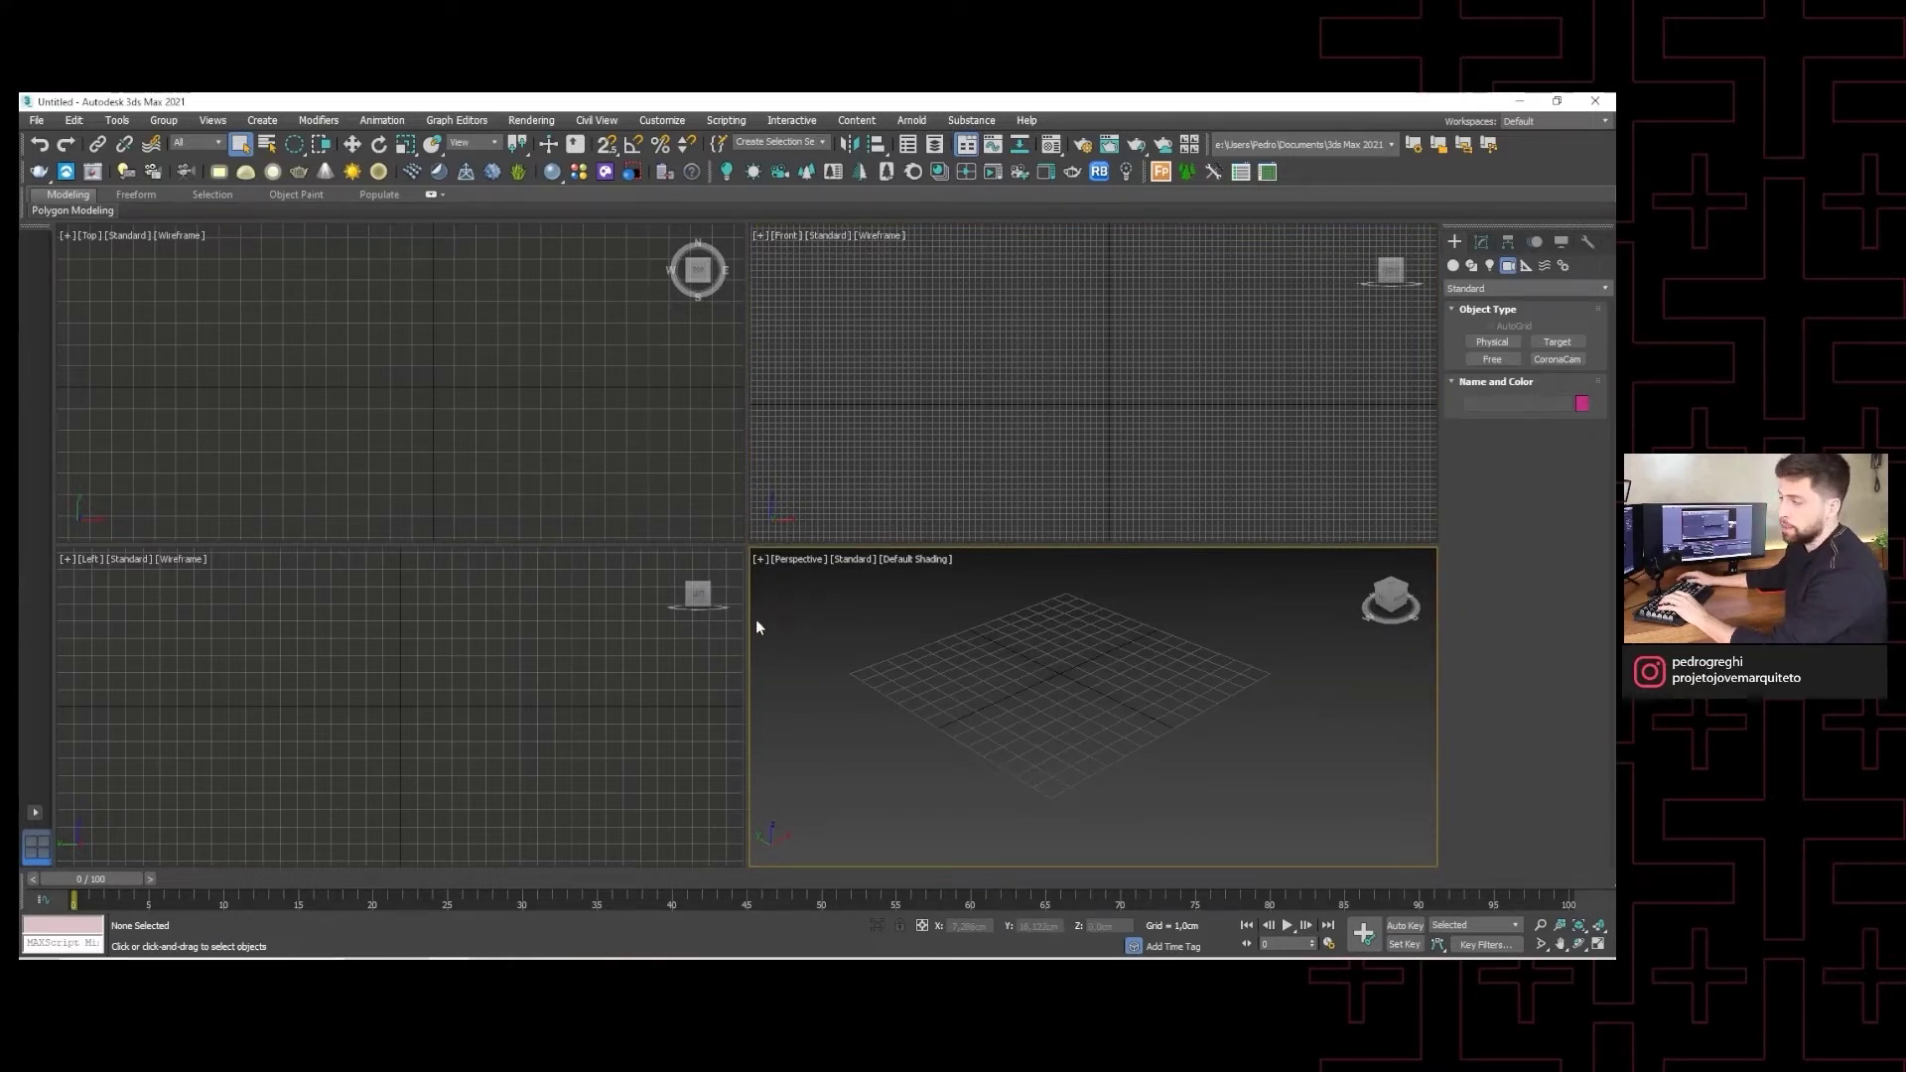
pyautogui.click(36, 812)
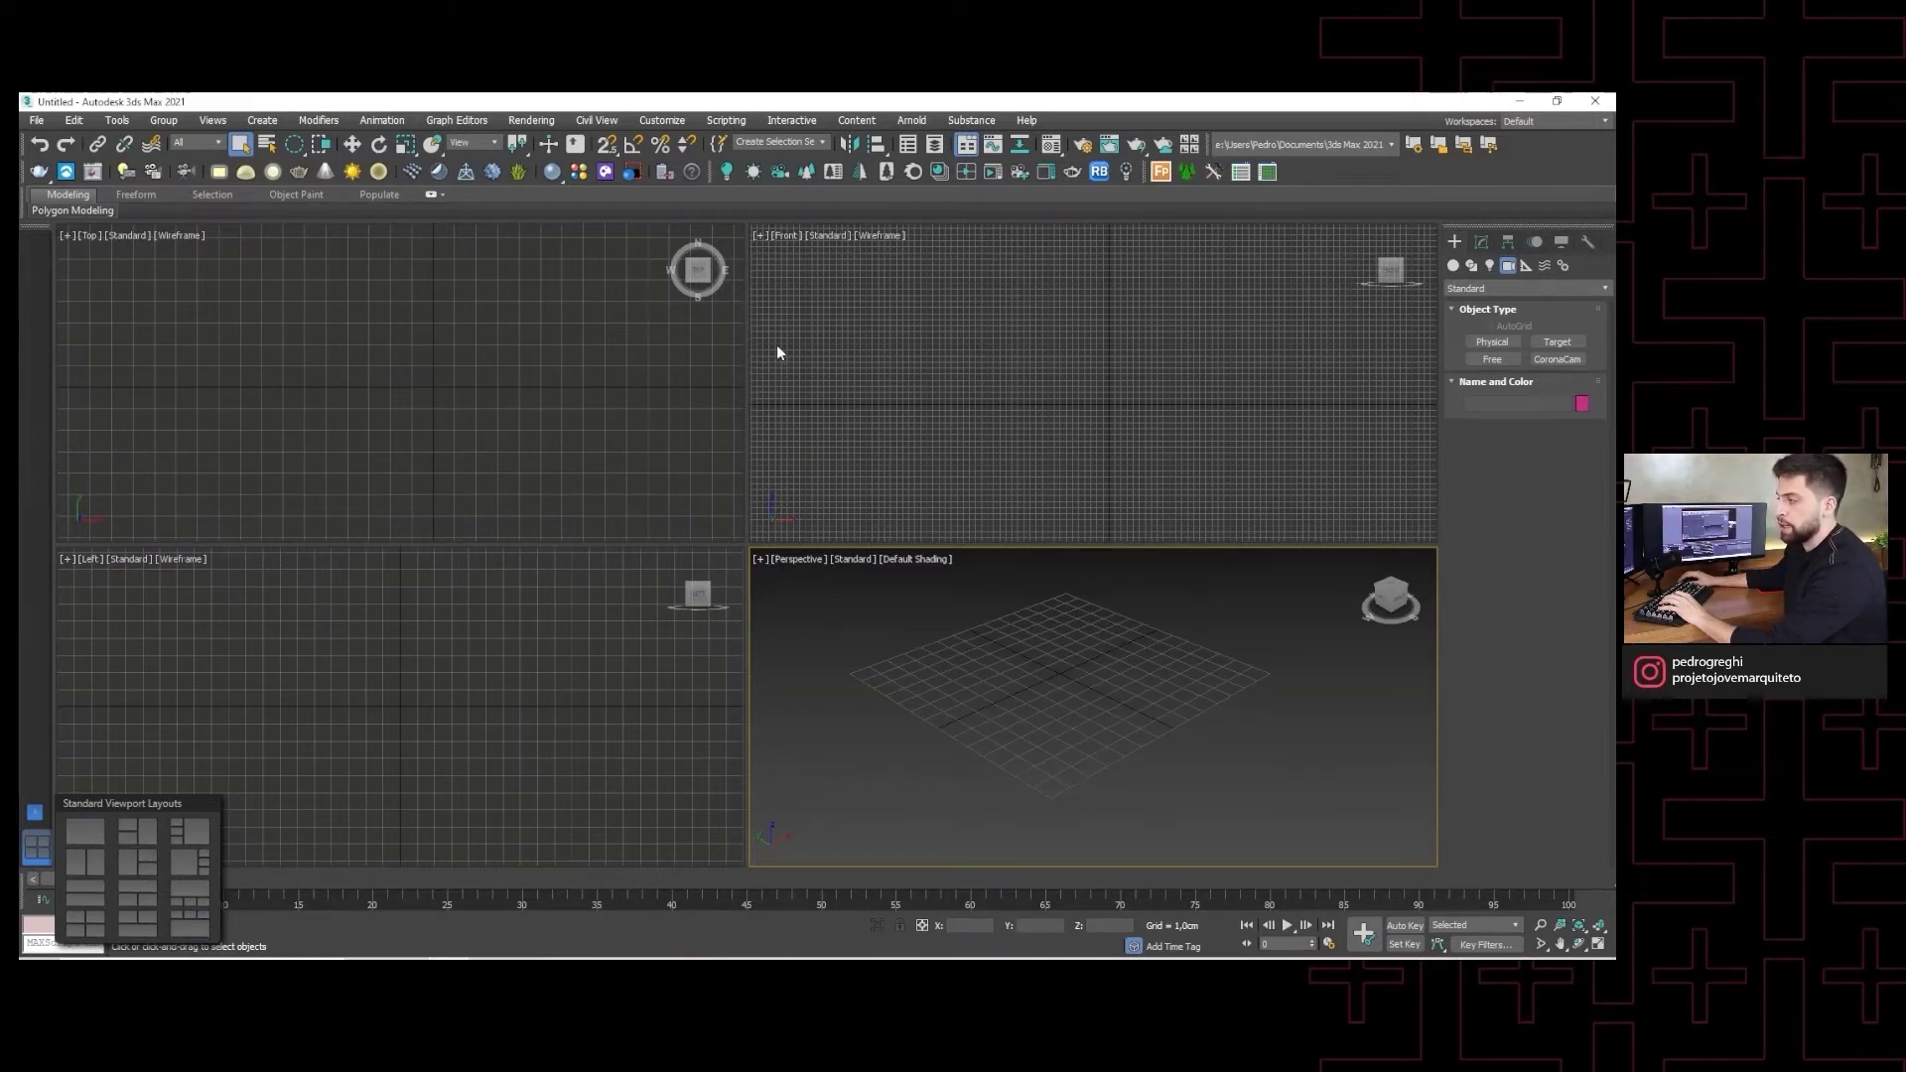
# - Switch to two small views beside a large Left view, and zoom in it
pyautogui.click(136, 836)
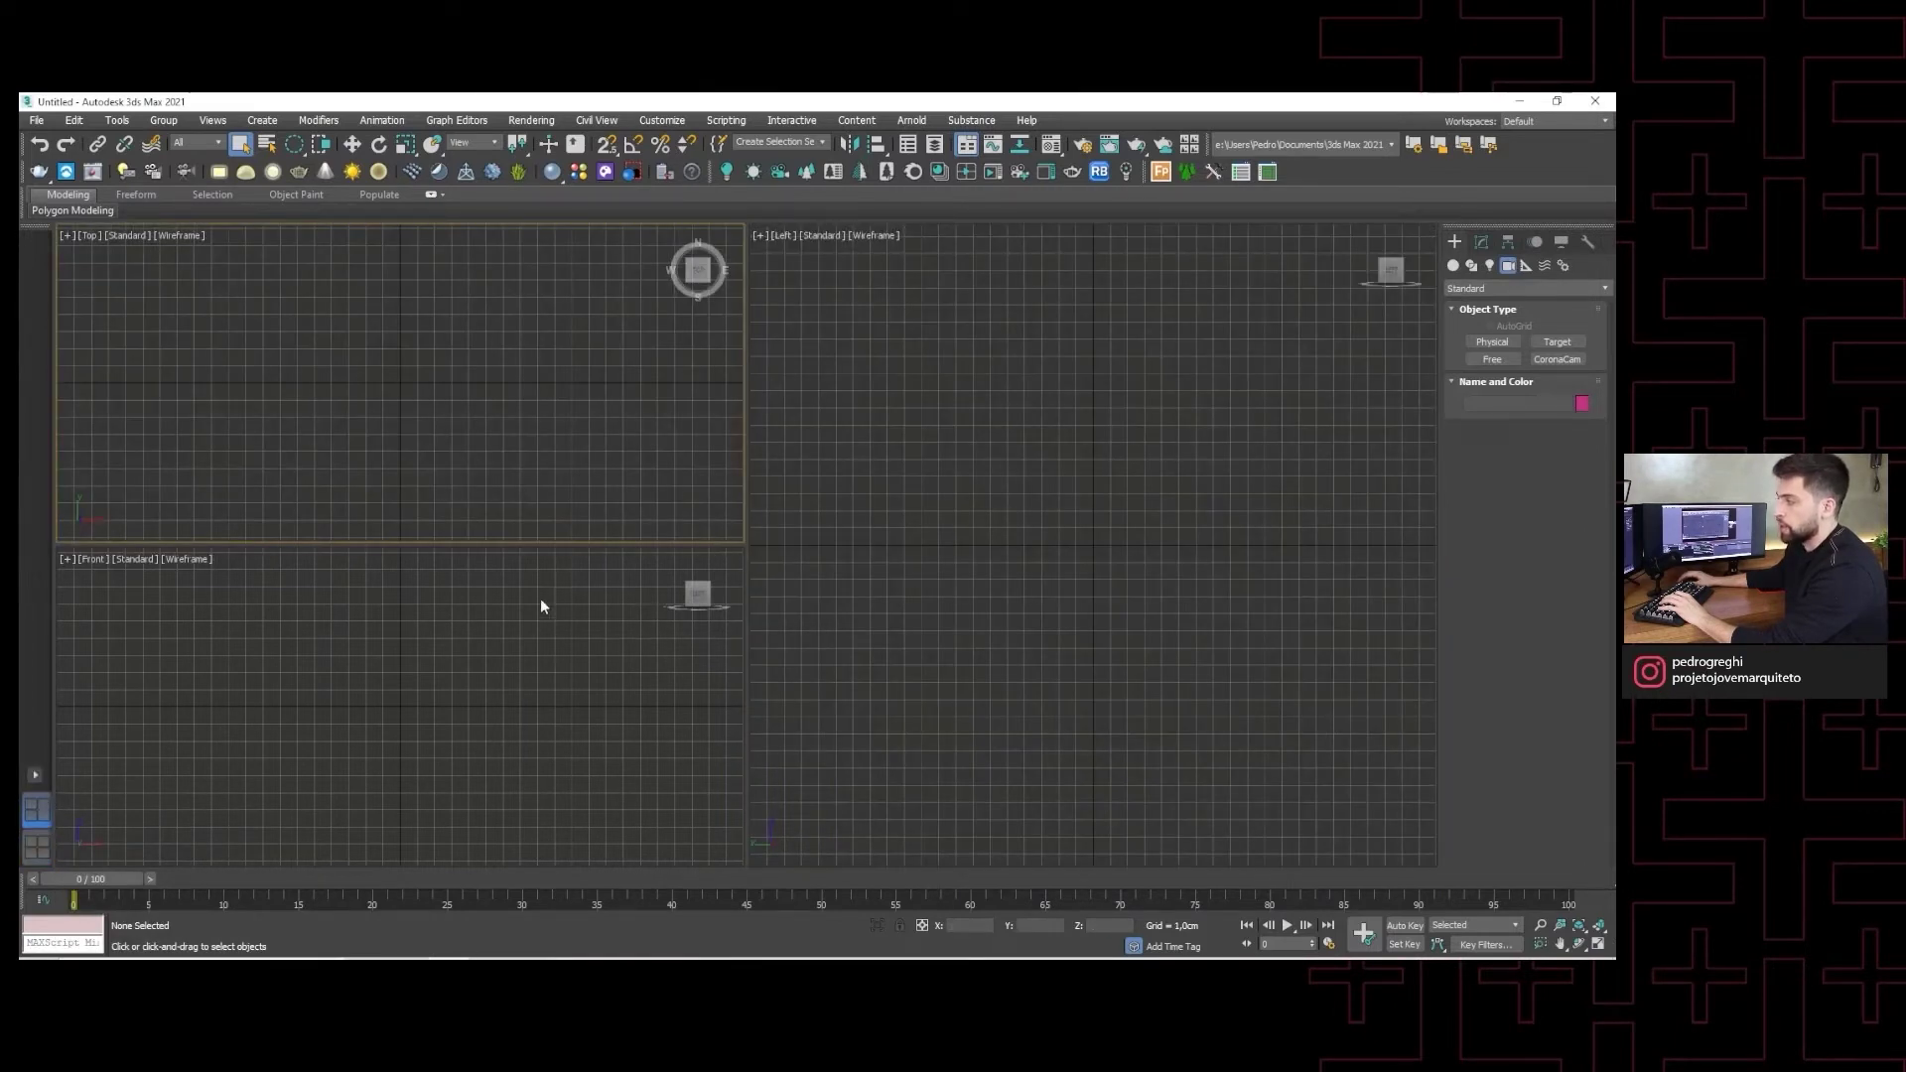
pyautogui.click(935, 487)
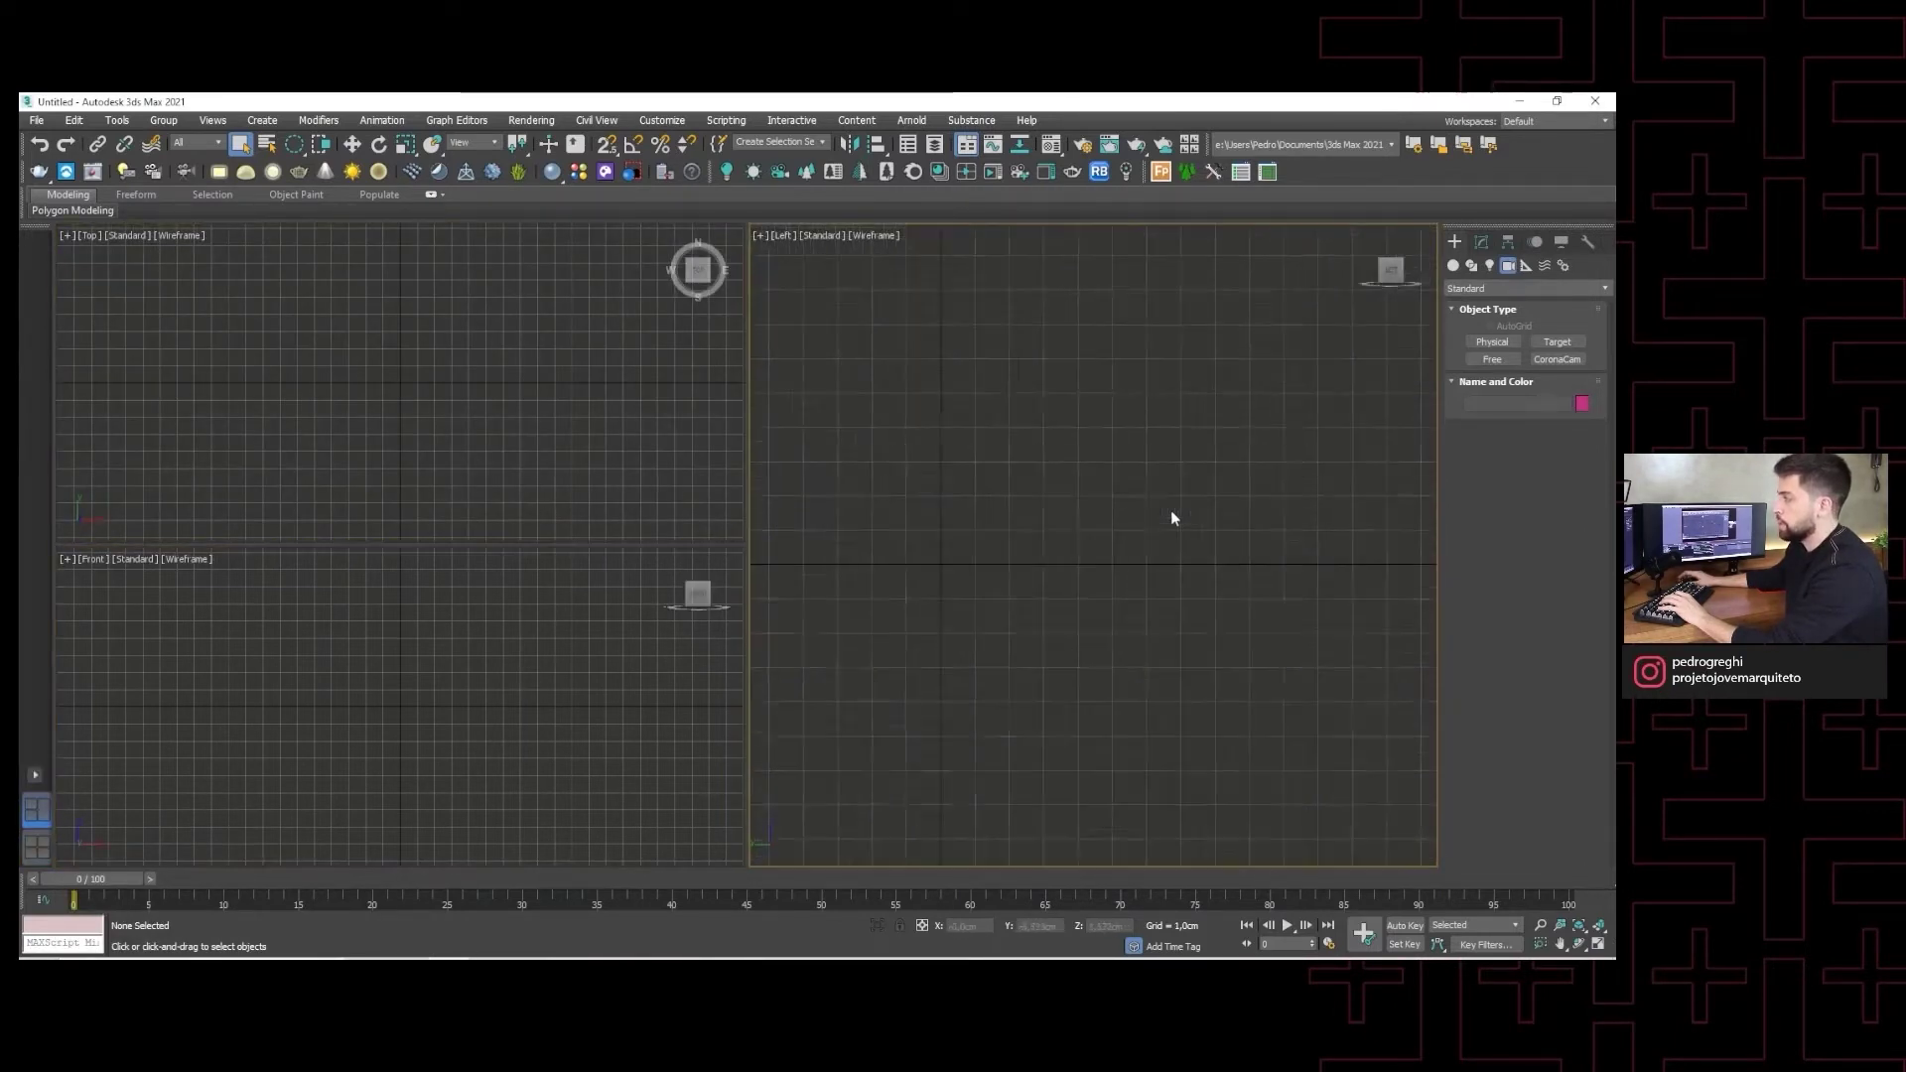
pyautogui.scroll(-2, 1170, 510)
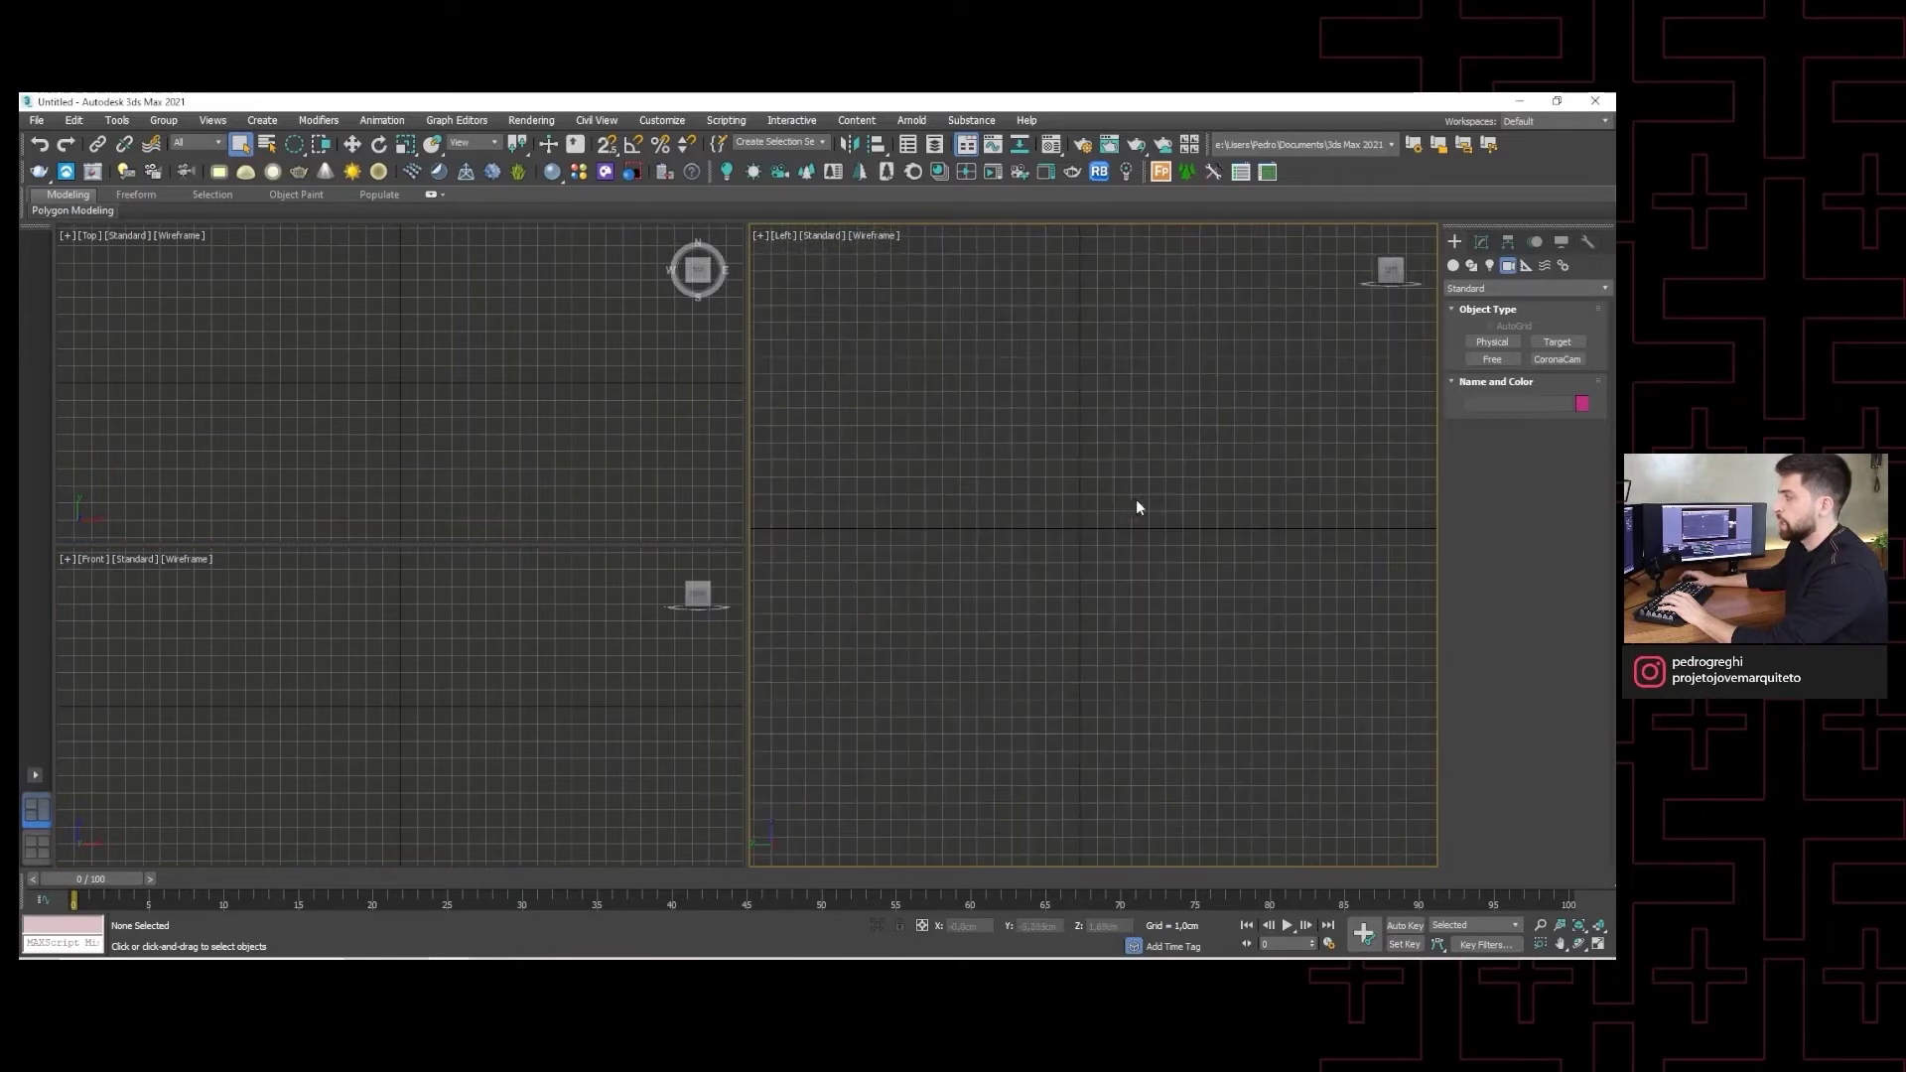
# - Use a single full-size view turned to Front then Top via the ViewCube, then restore four viewports
pyautogui.click(37, 775)
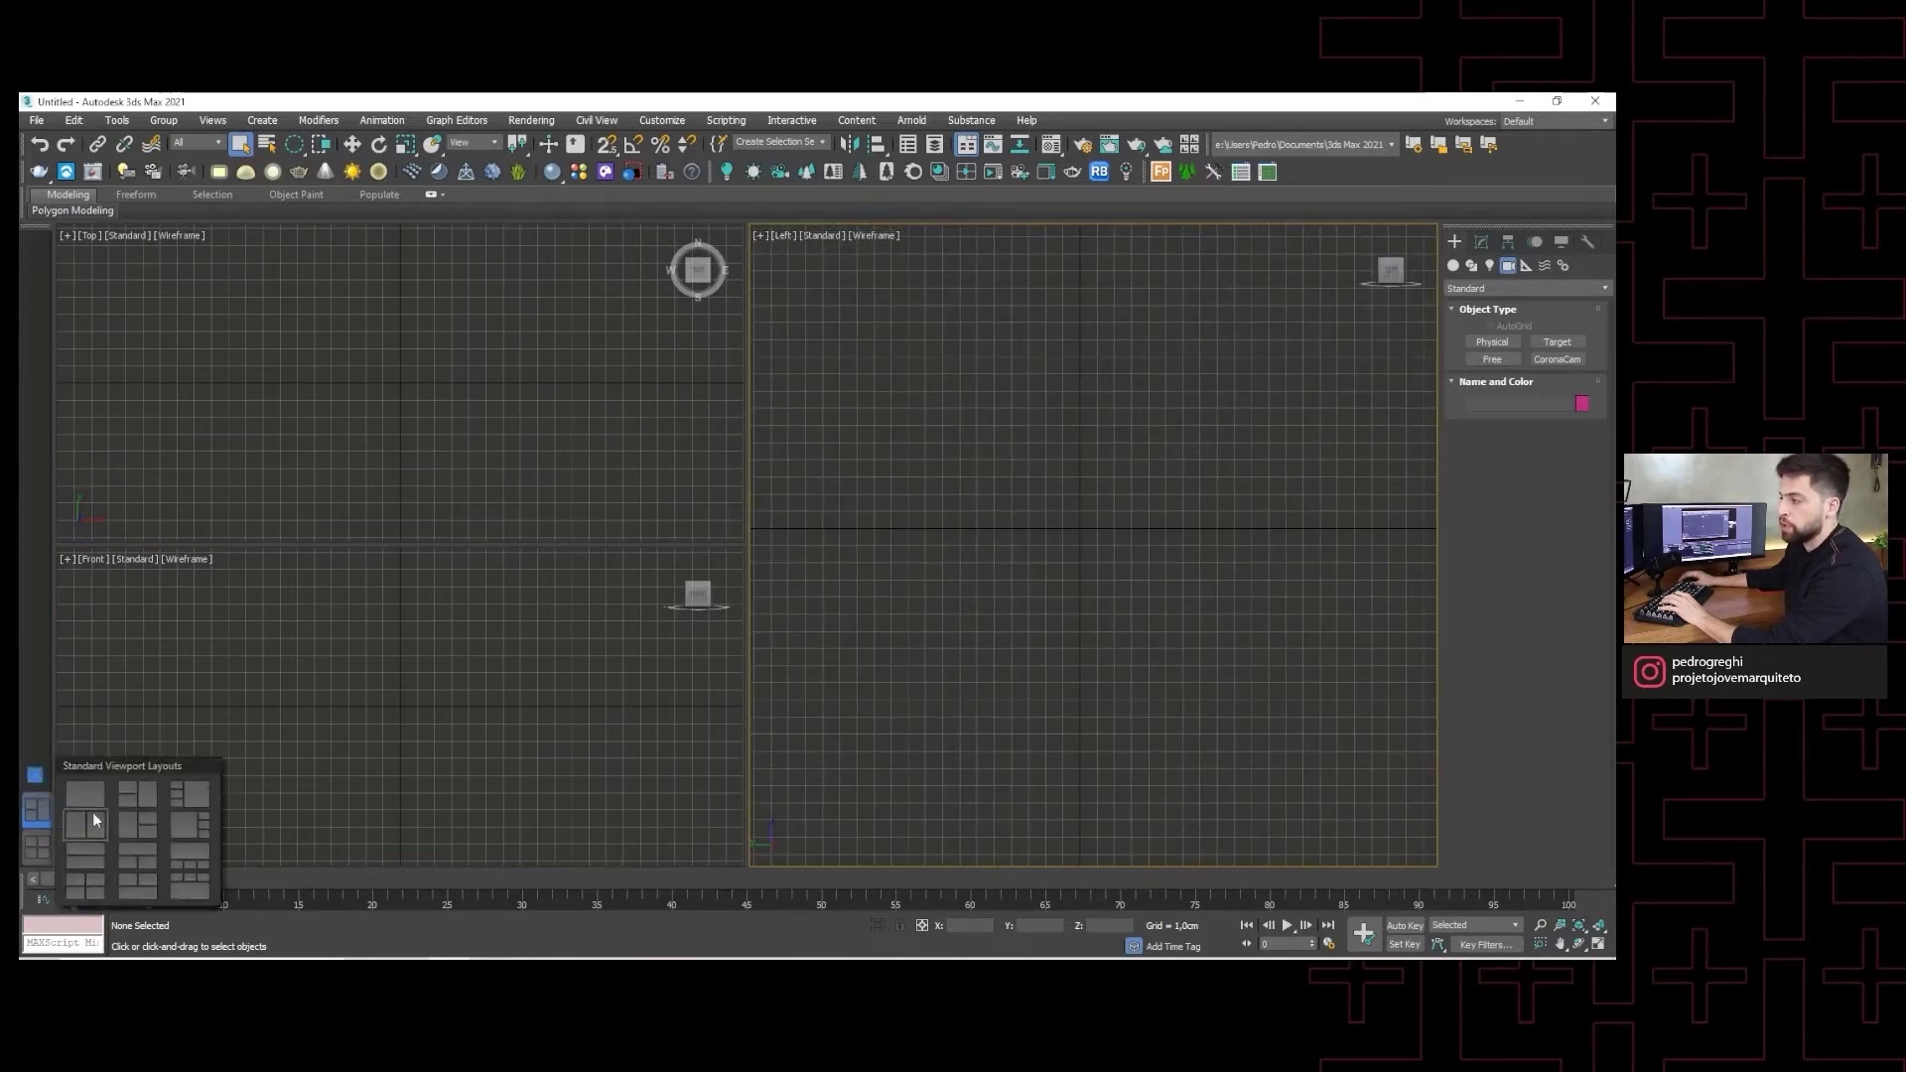
pyautogui.click(86, 791)
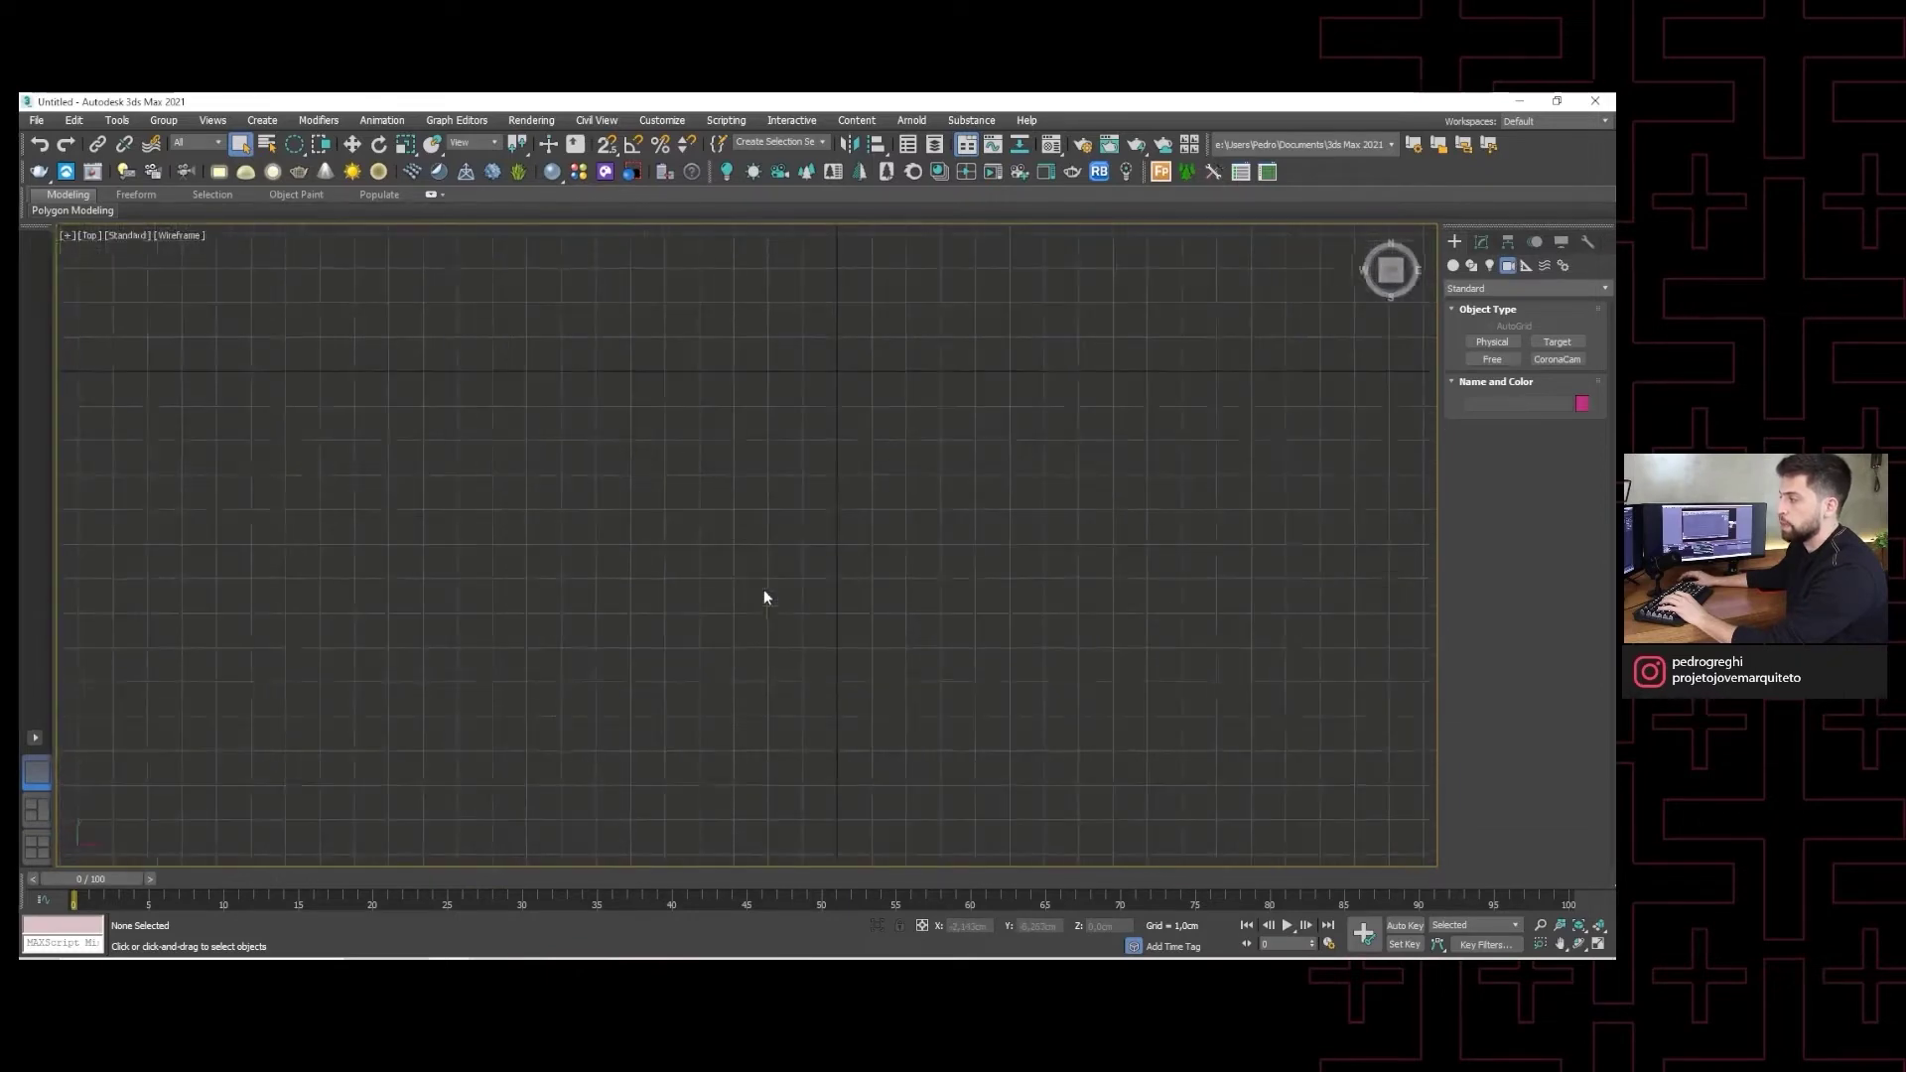
pyautogui.moveTo(1390, 270)
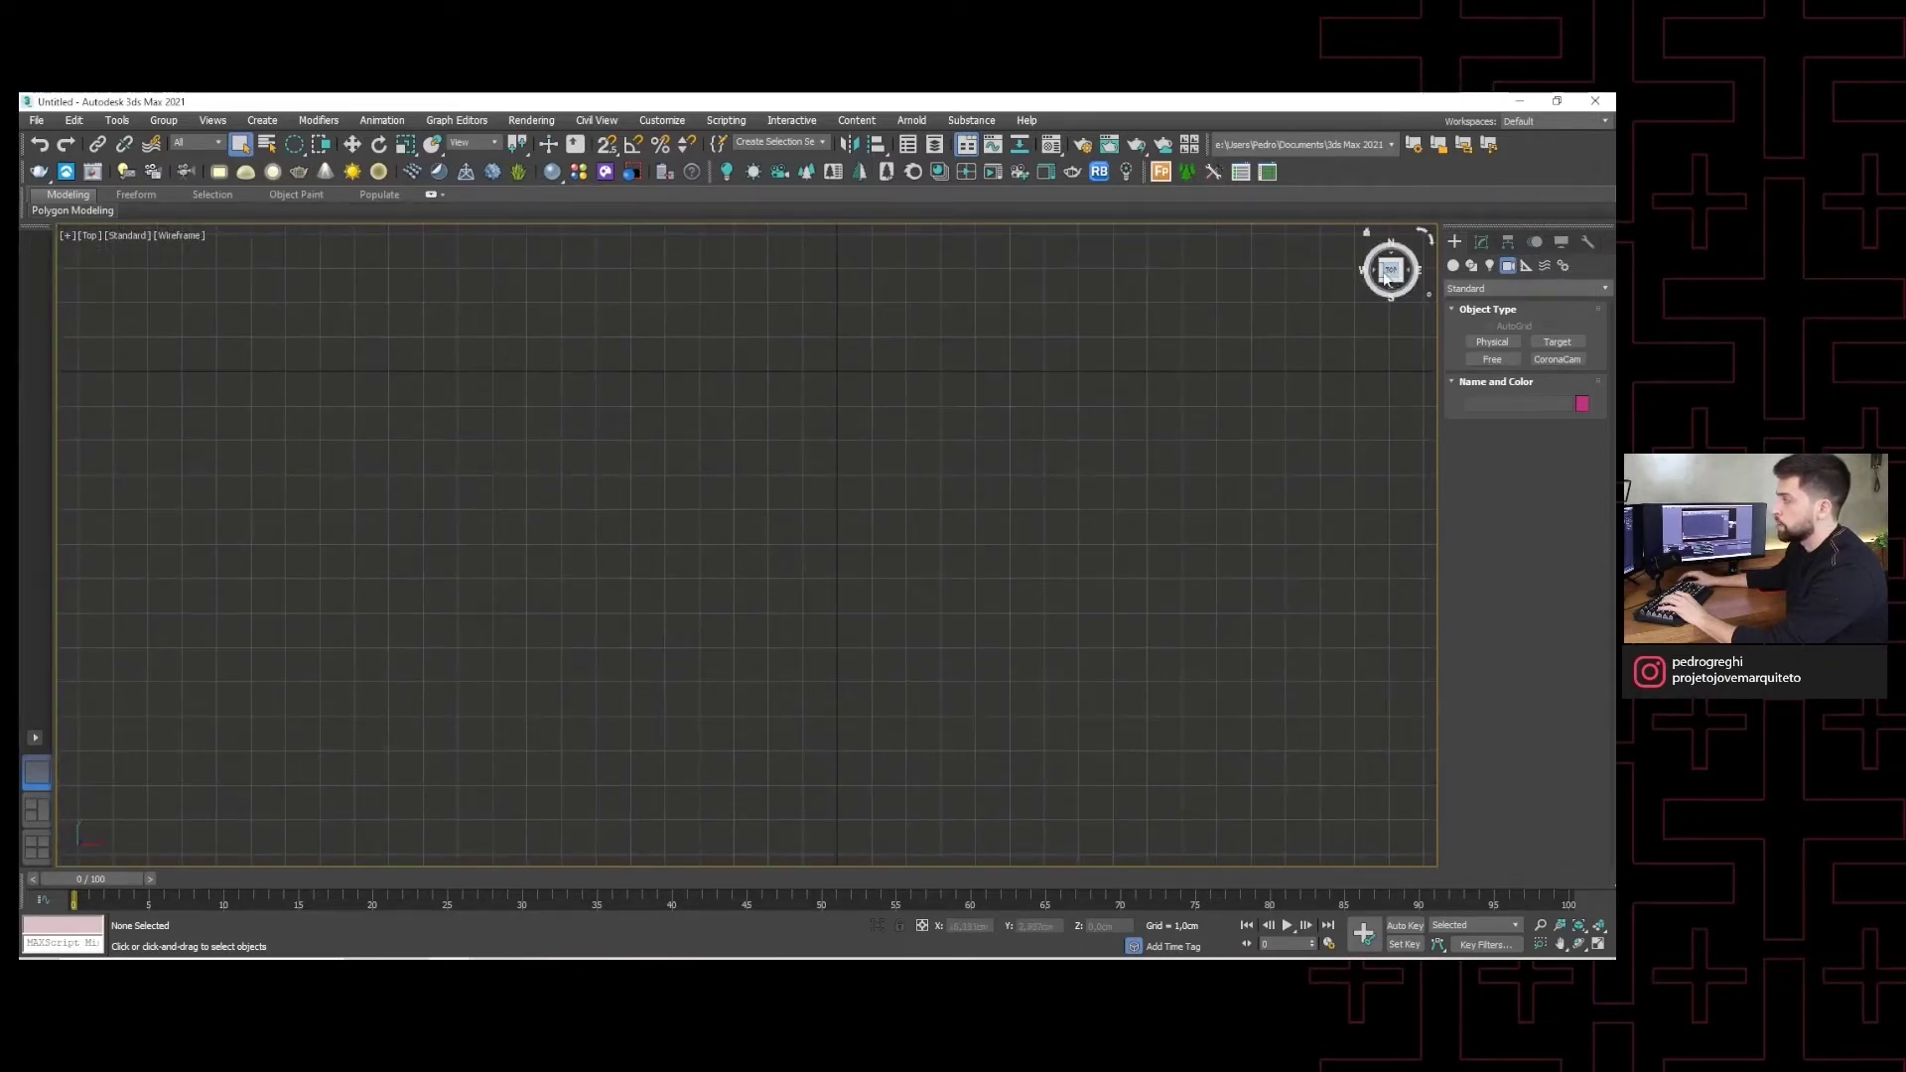
pyautogui.click(1404, 283)
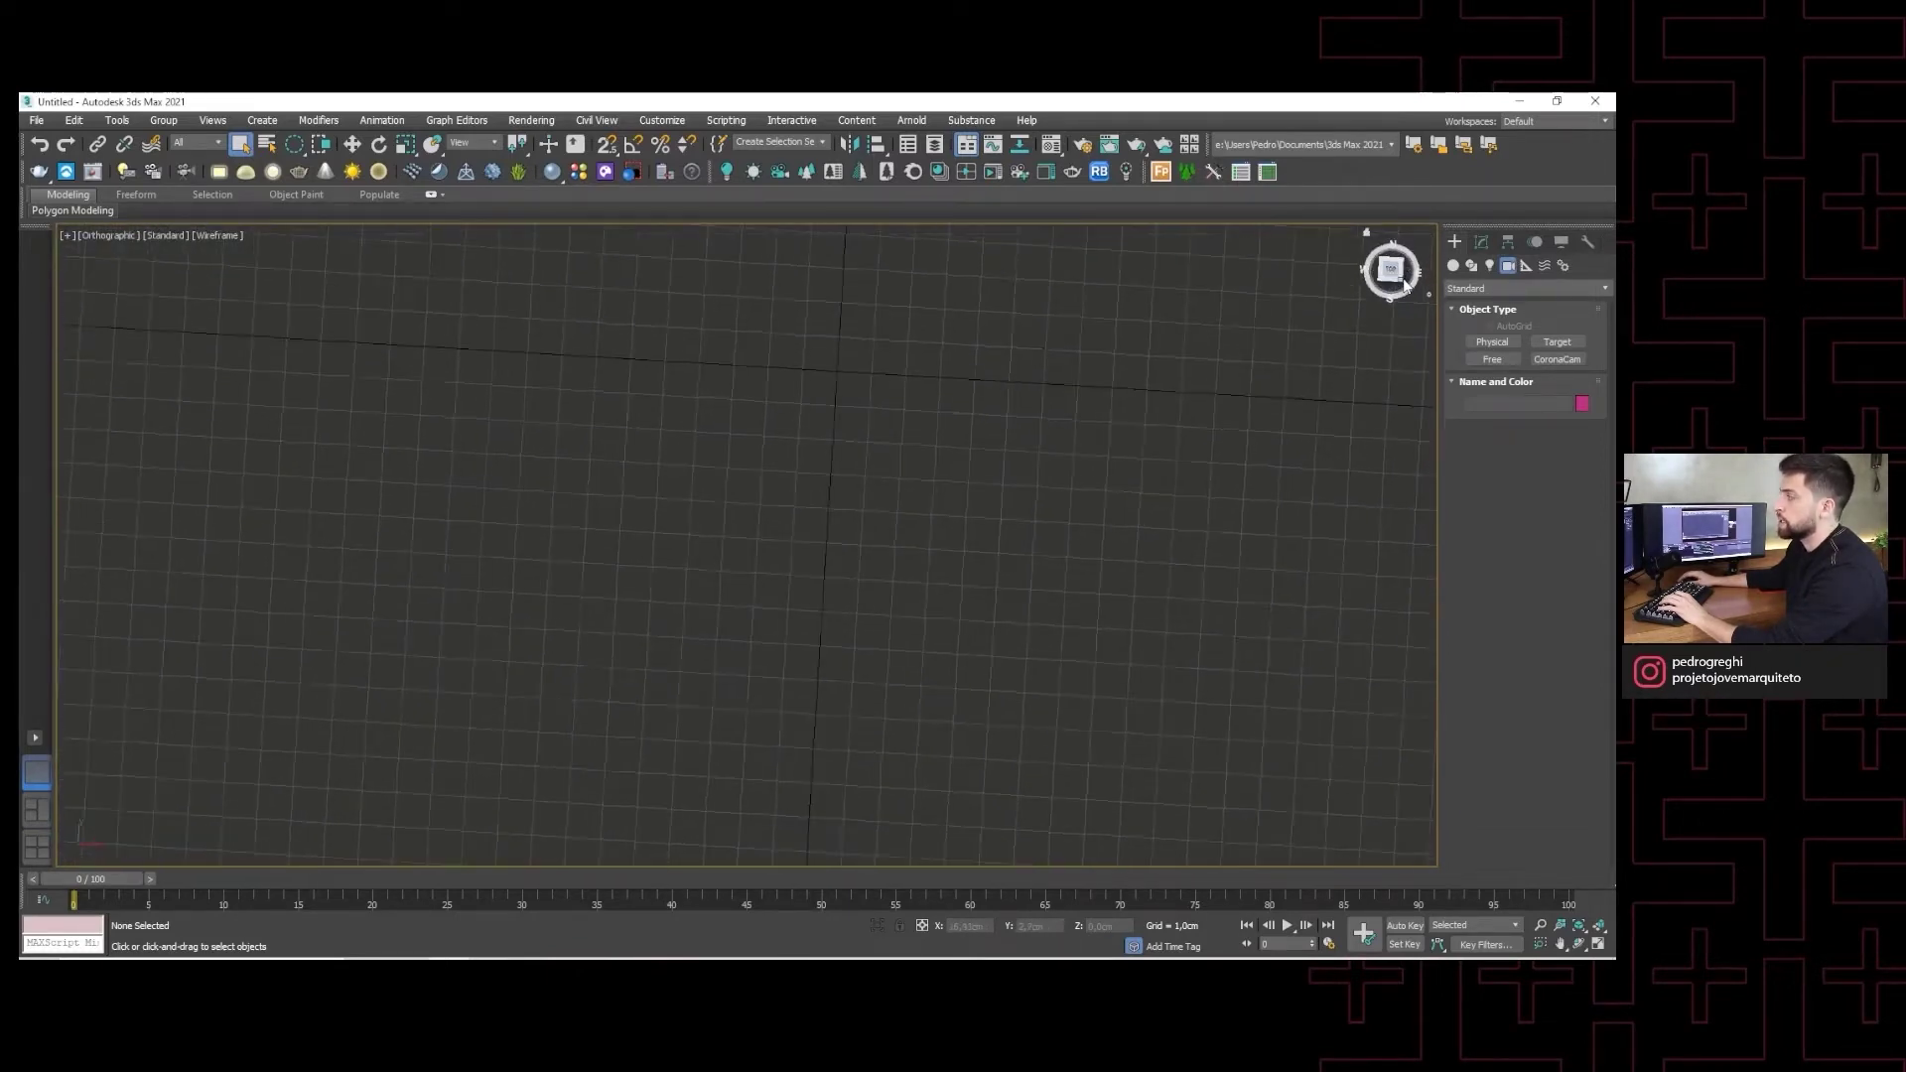
pyautogui.click(1390, 276)
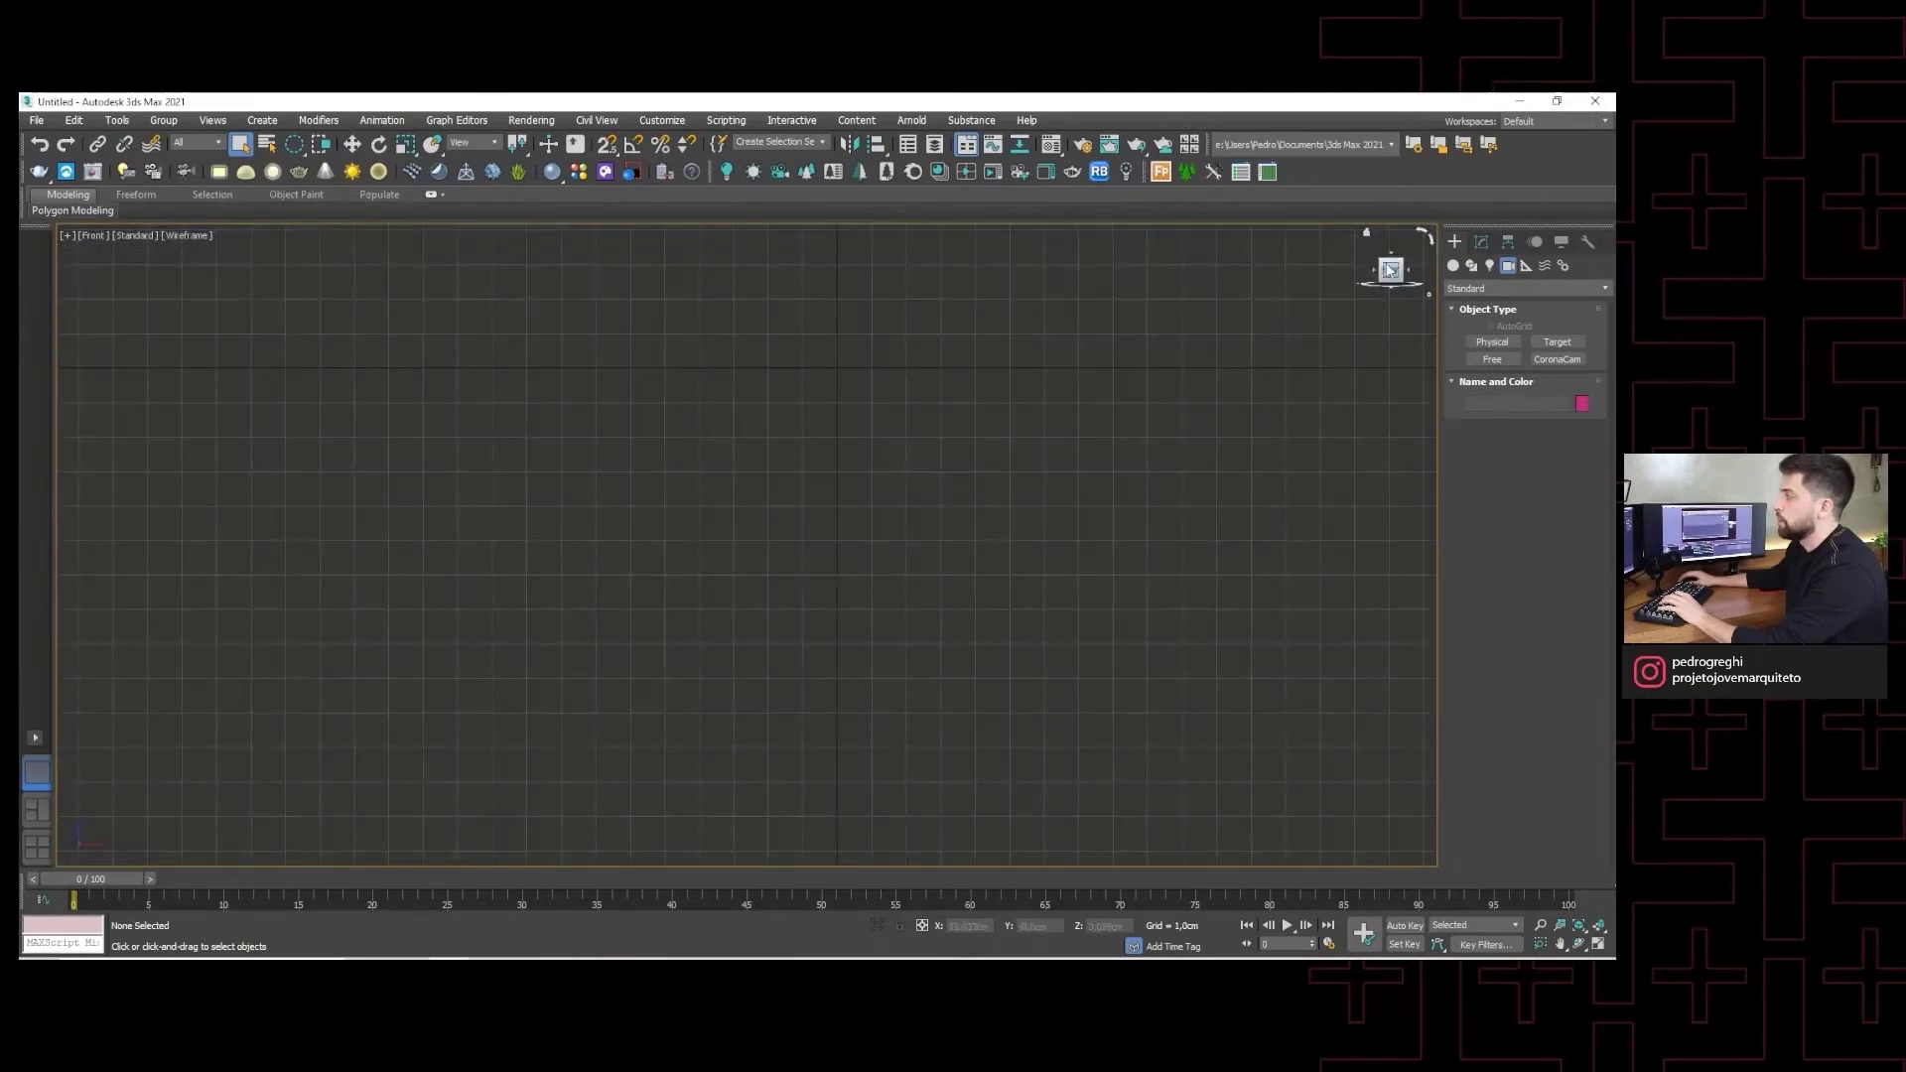
pyautogui.moveTo(1392, 266); pyautogui.dragTo(1390, 298)
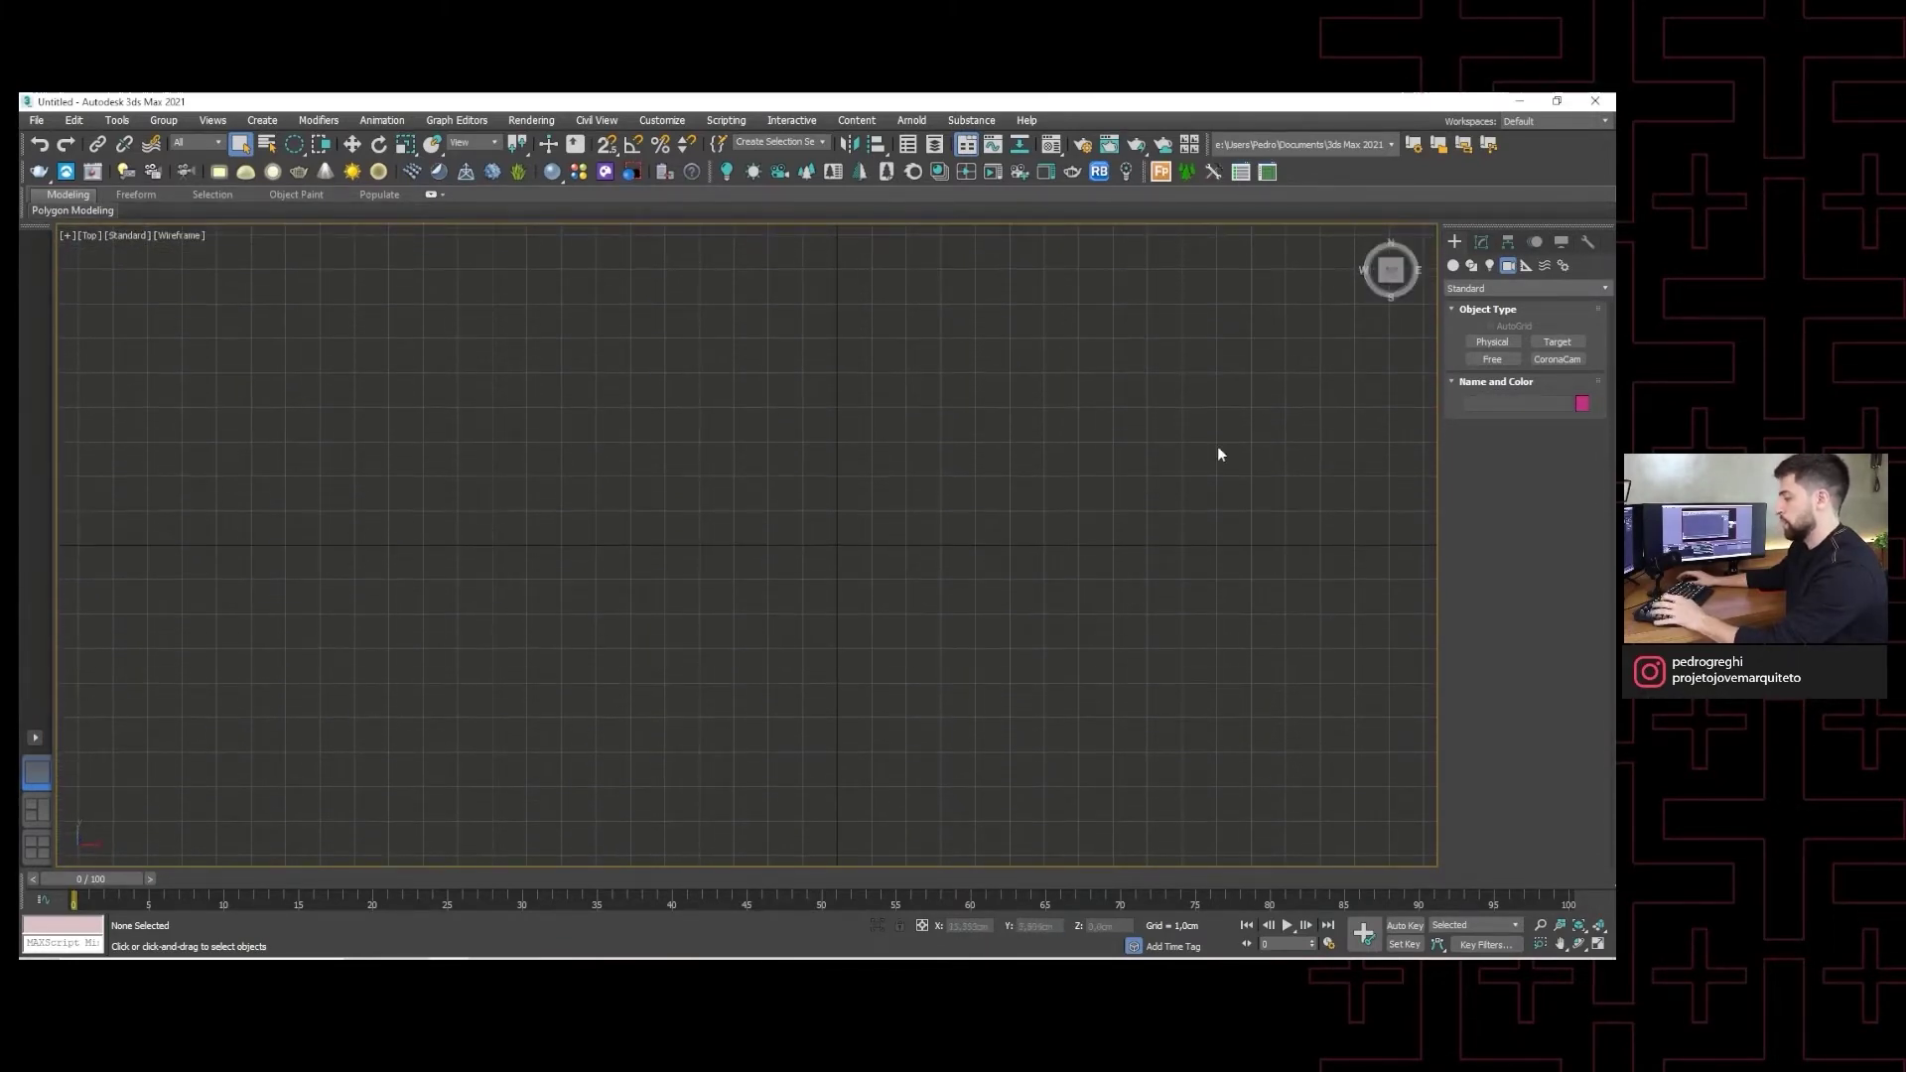
pyautogui.click(44, 848)
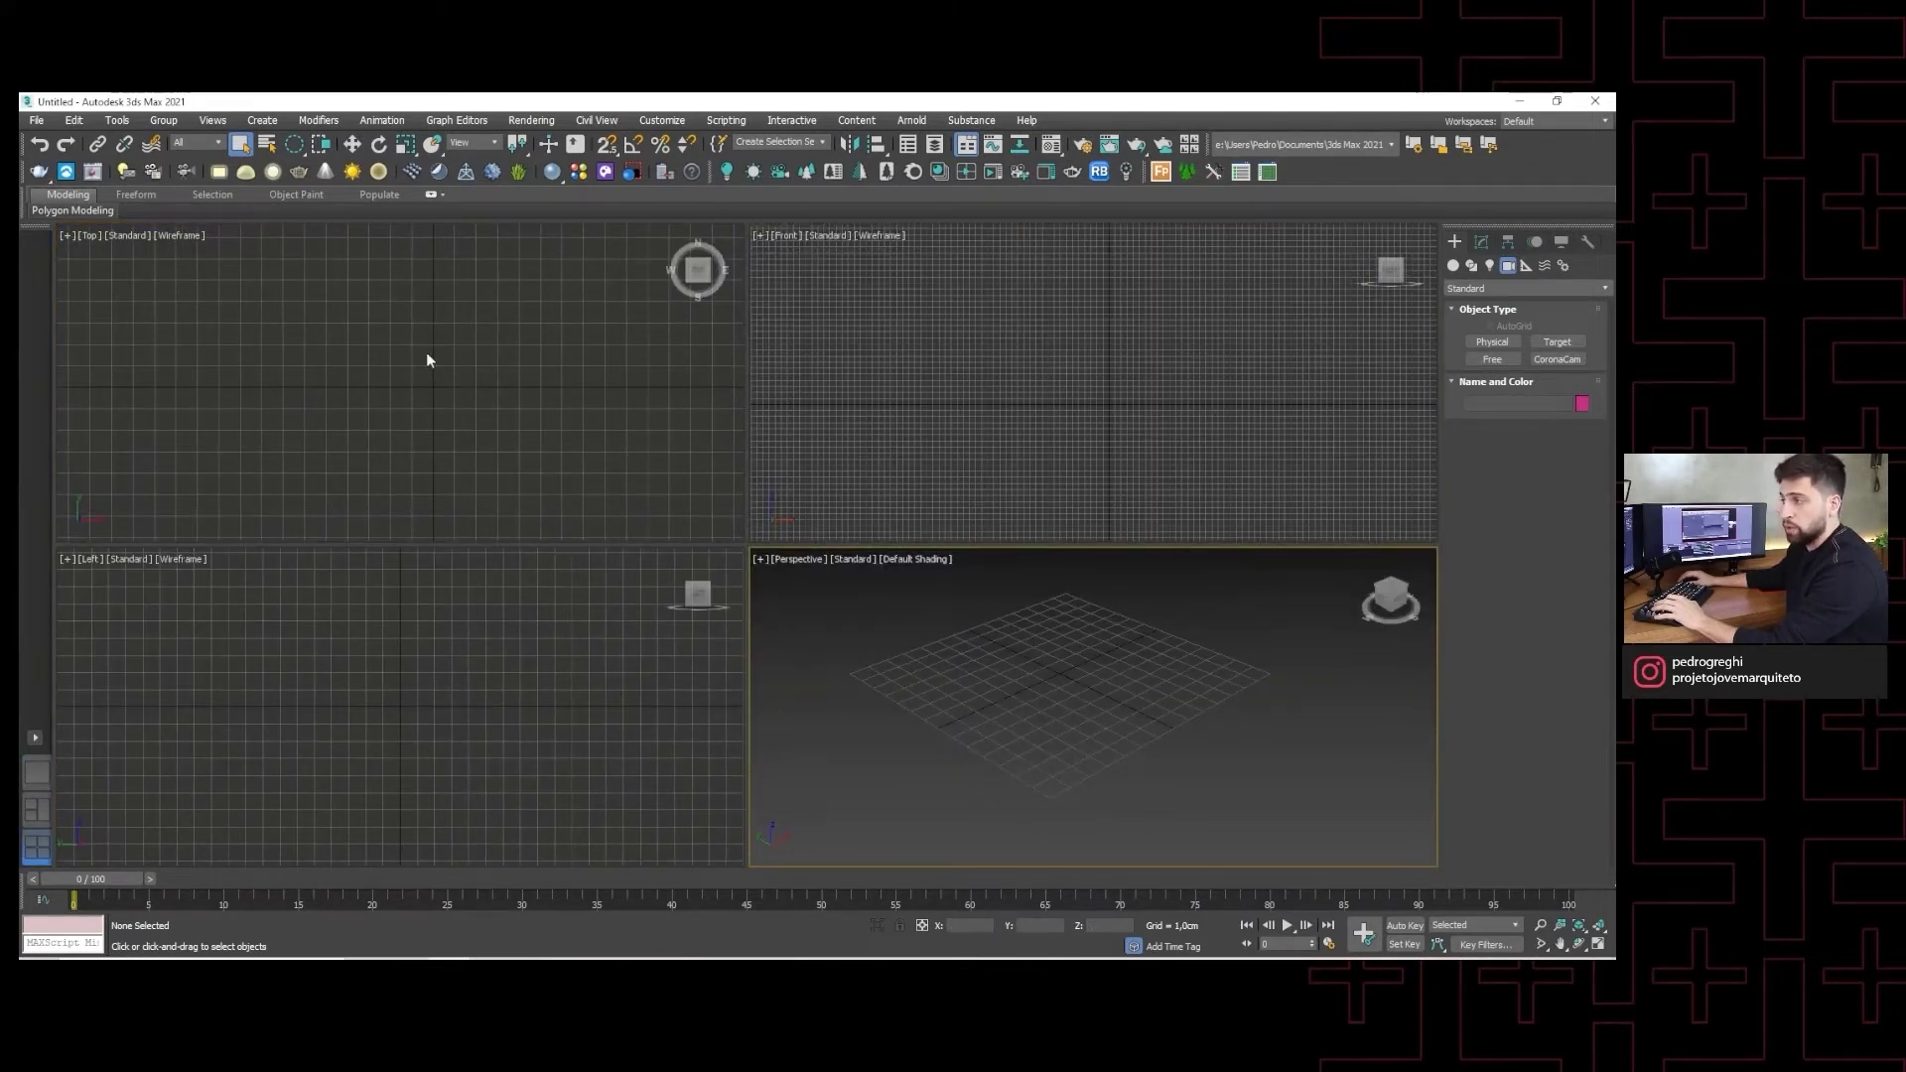
pyautogui.click(917, 328)
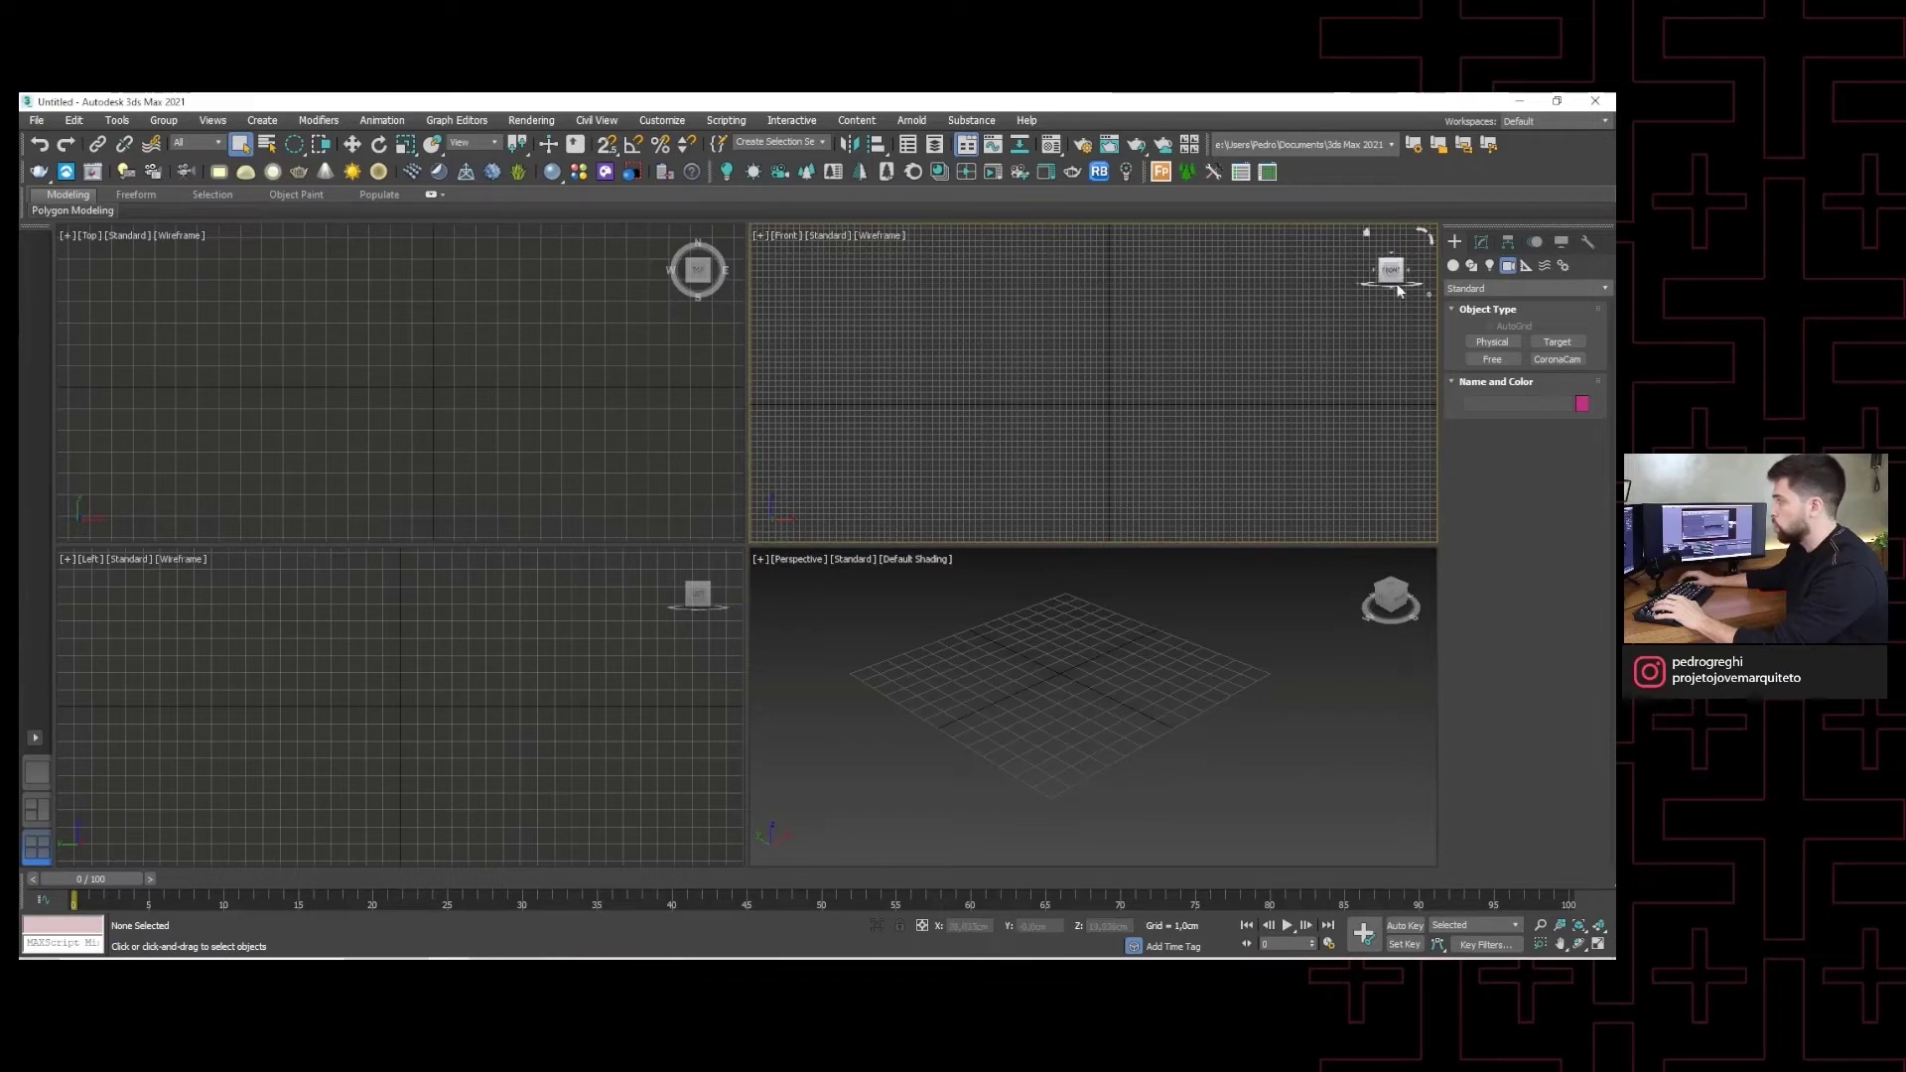
pyautogui.click(592, 640)
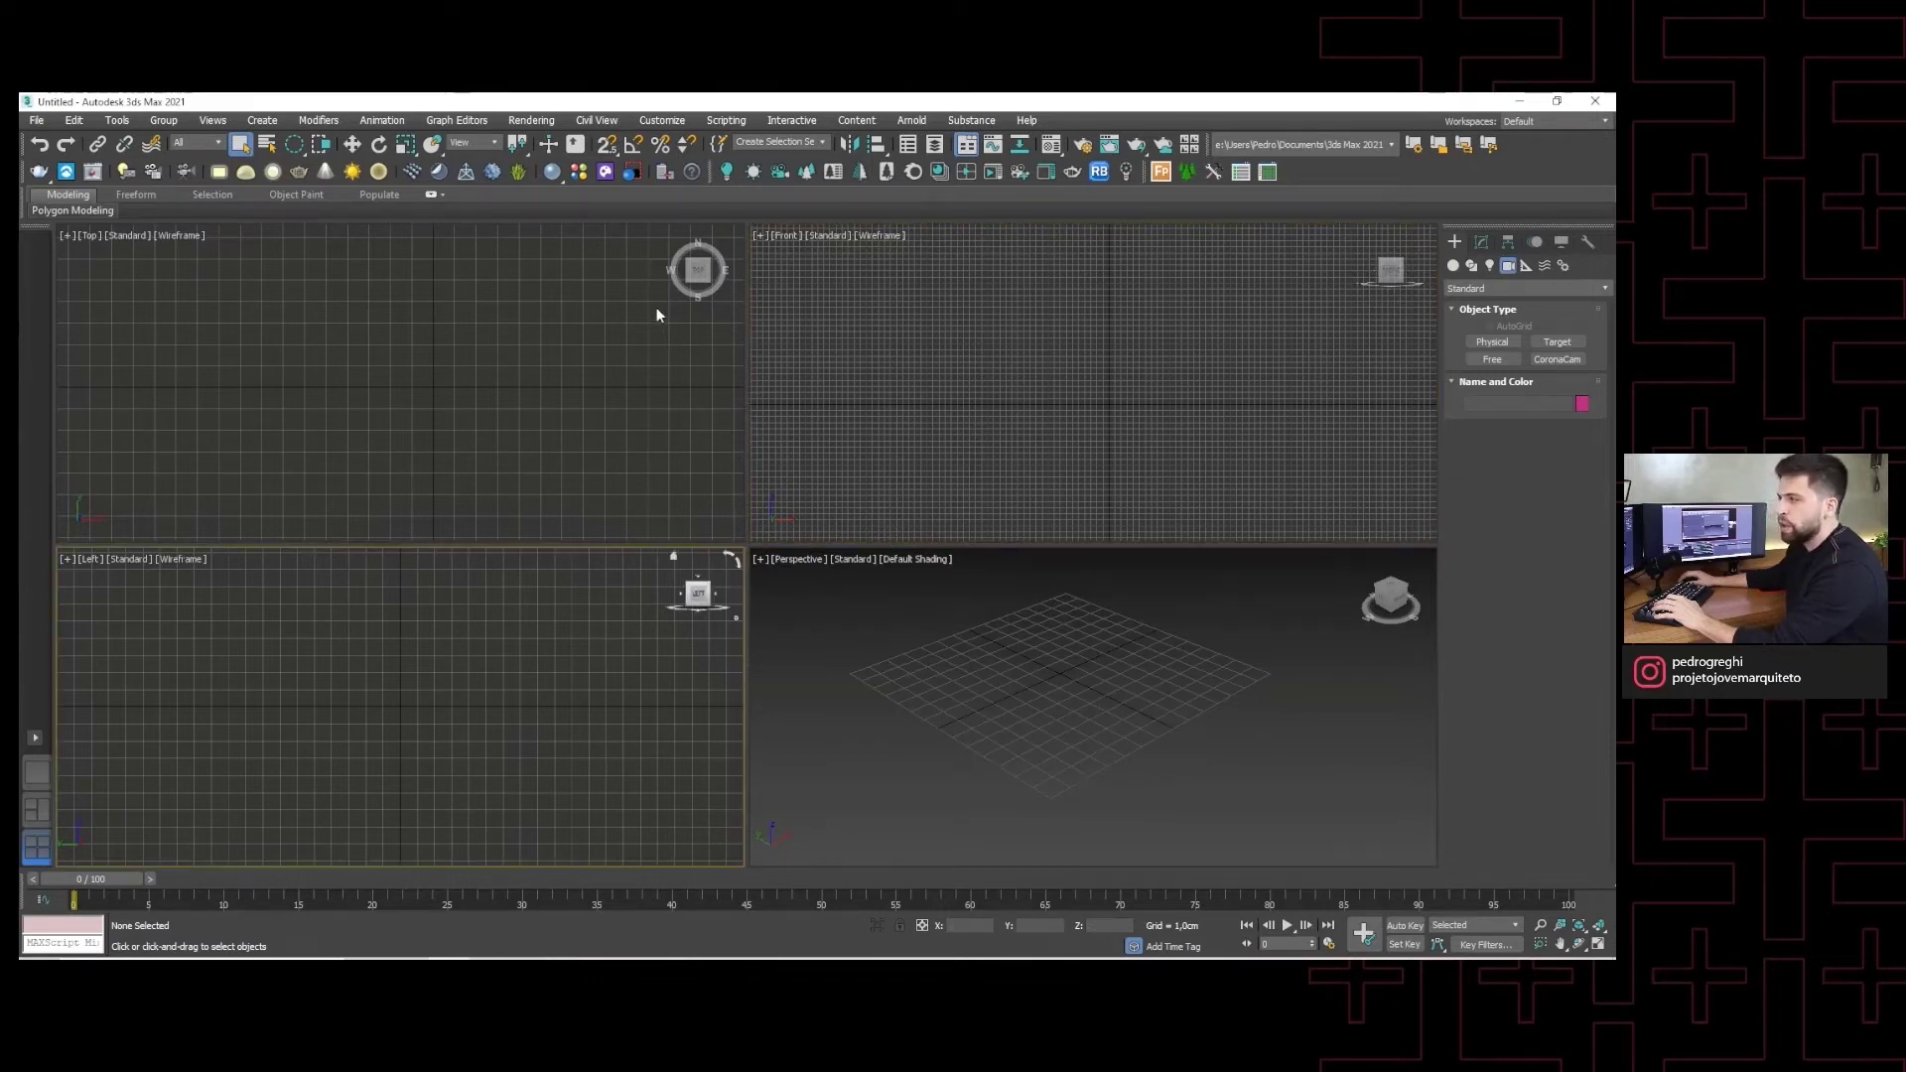
pyautogui.click(1098, 679)
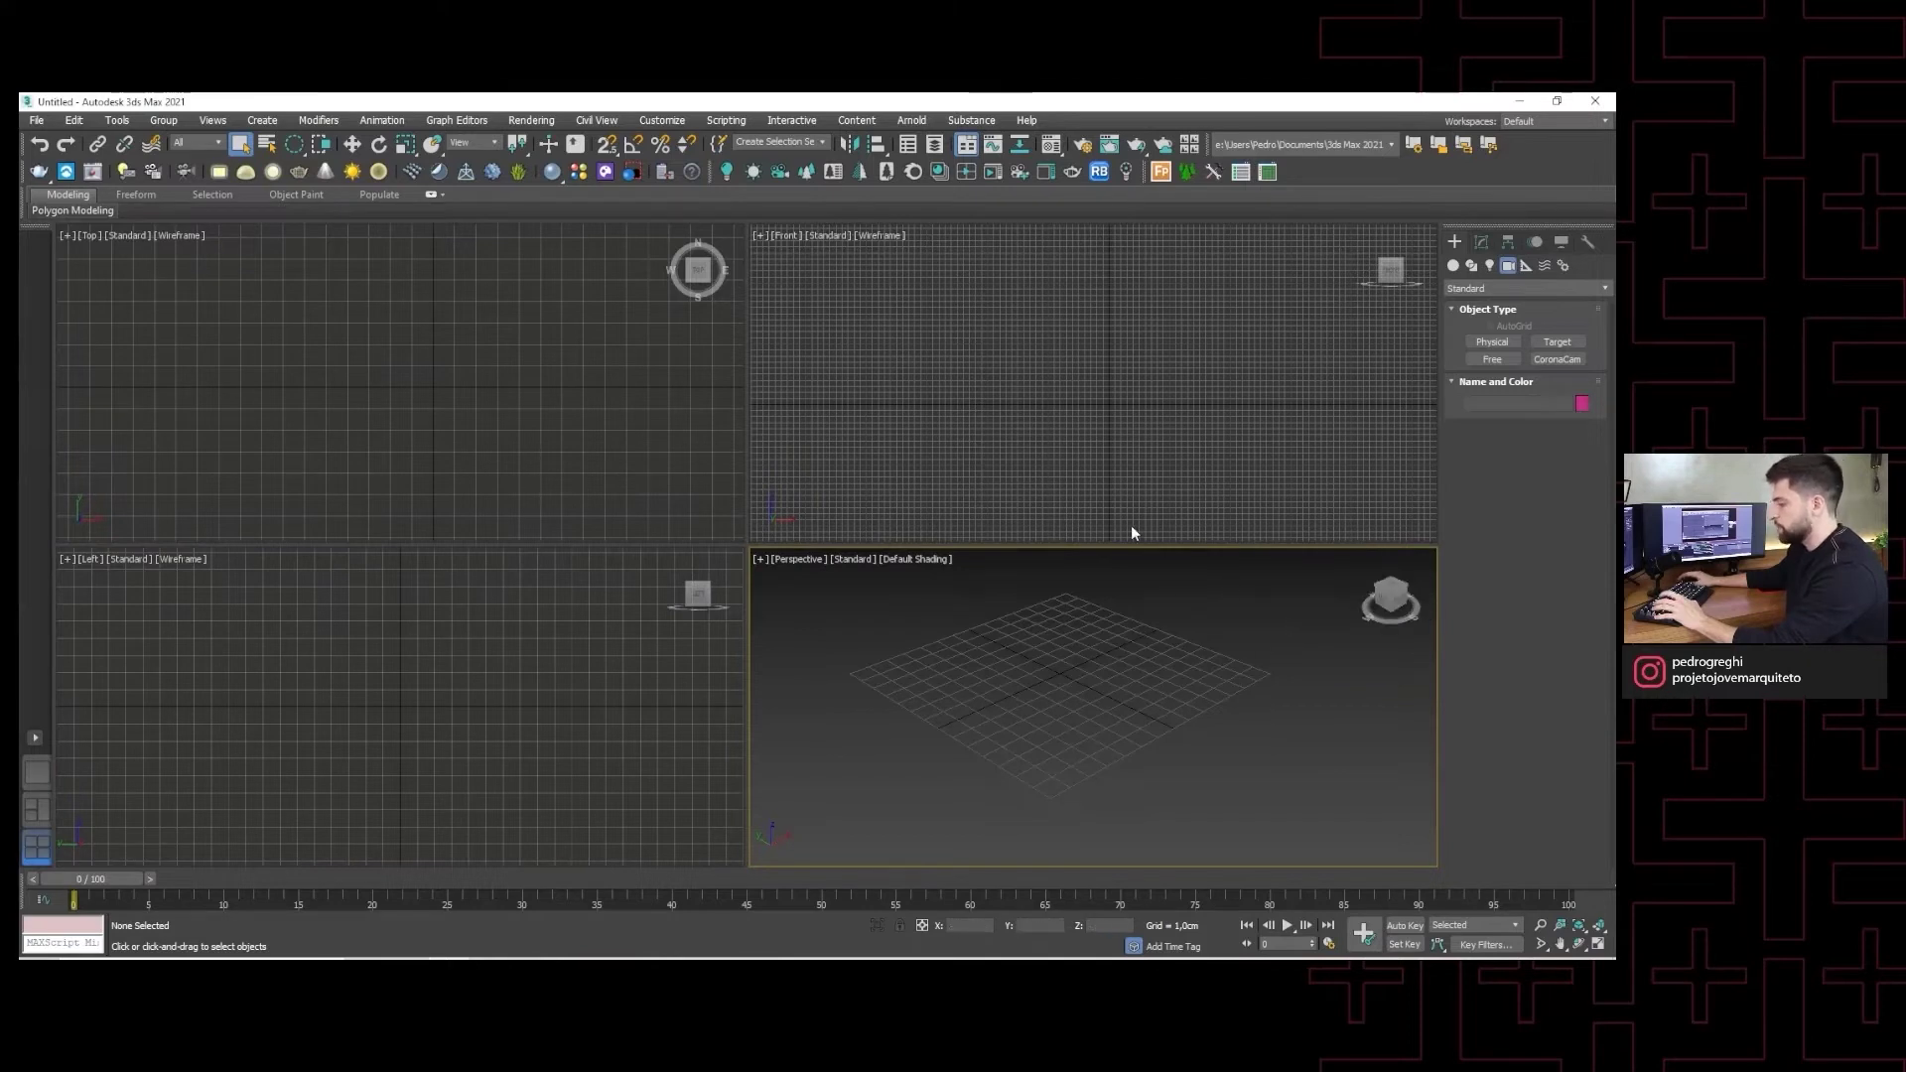
pyautogui.click(35, 740)
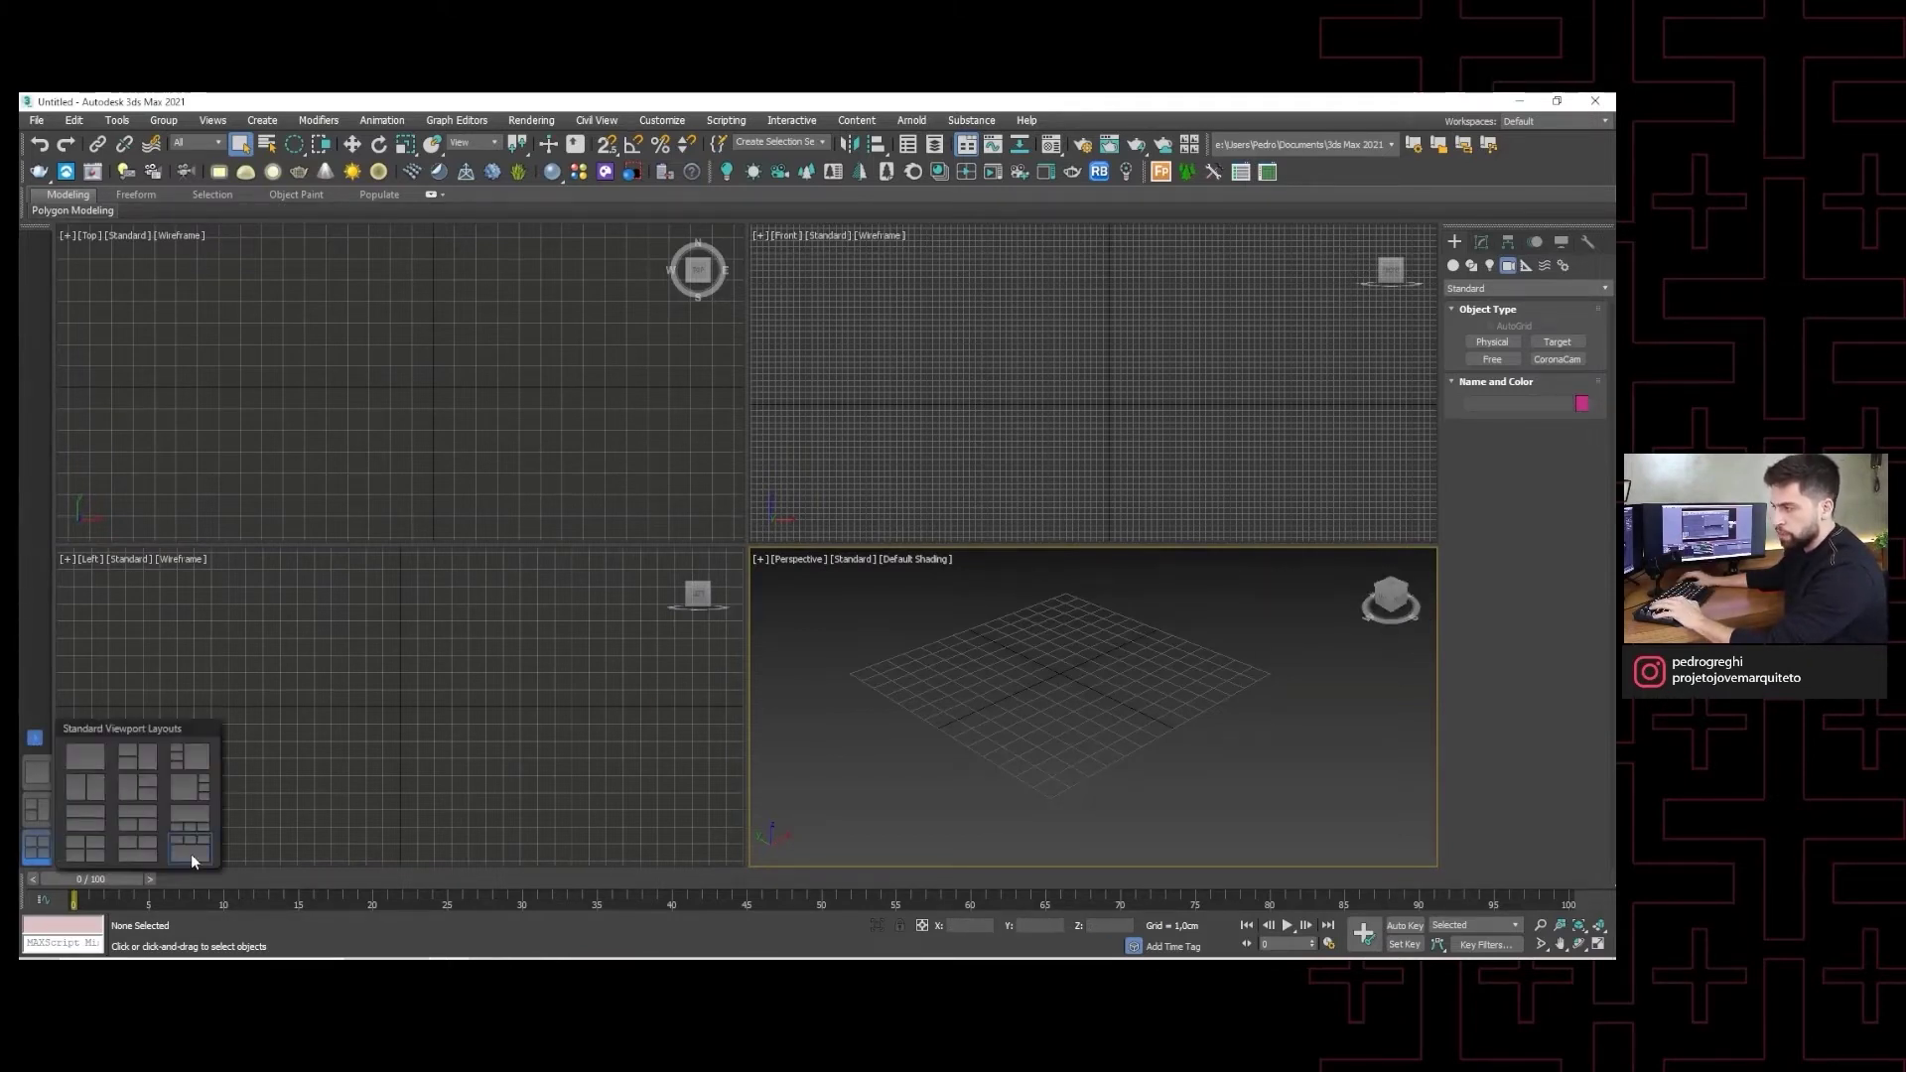
pyautogui.click(191, 852)
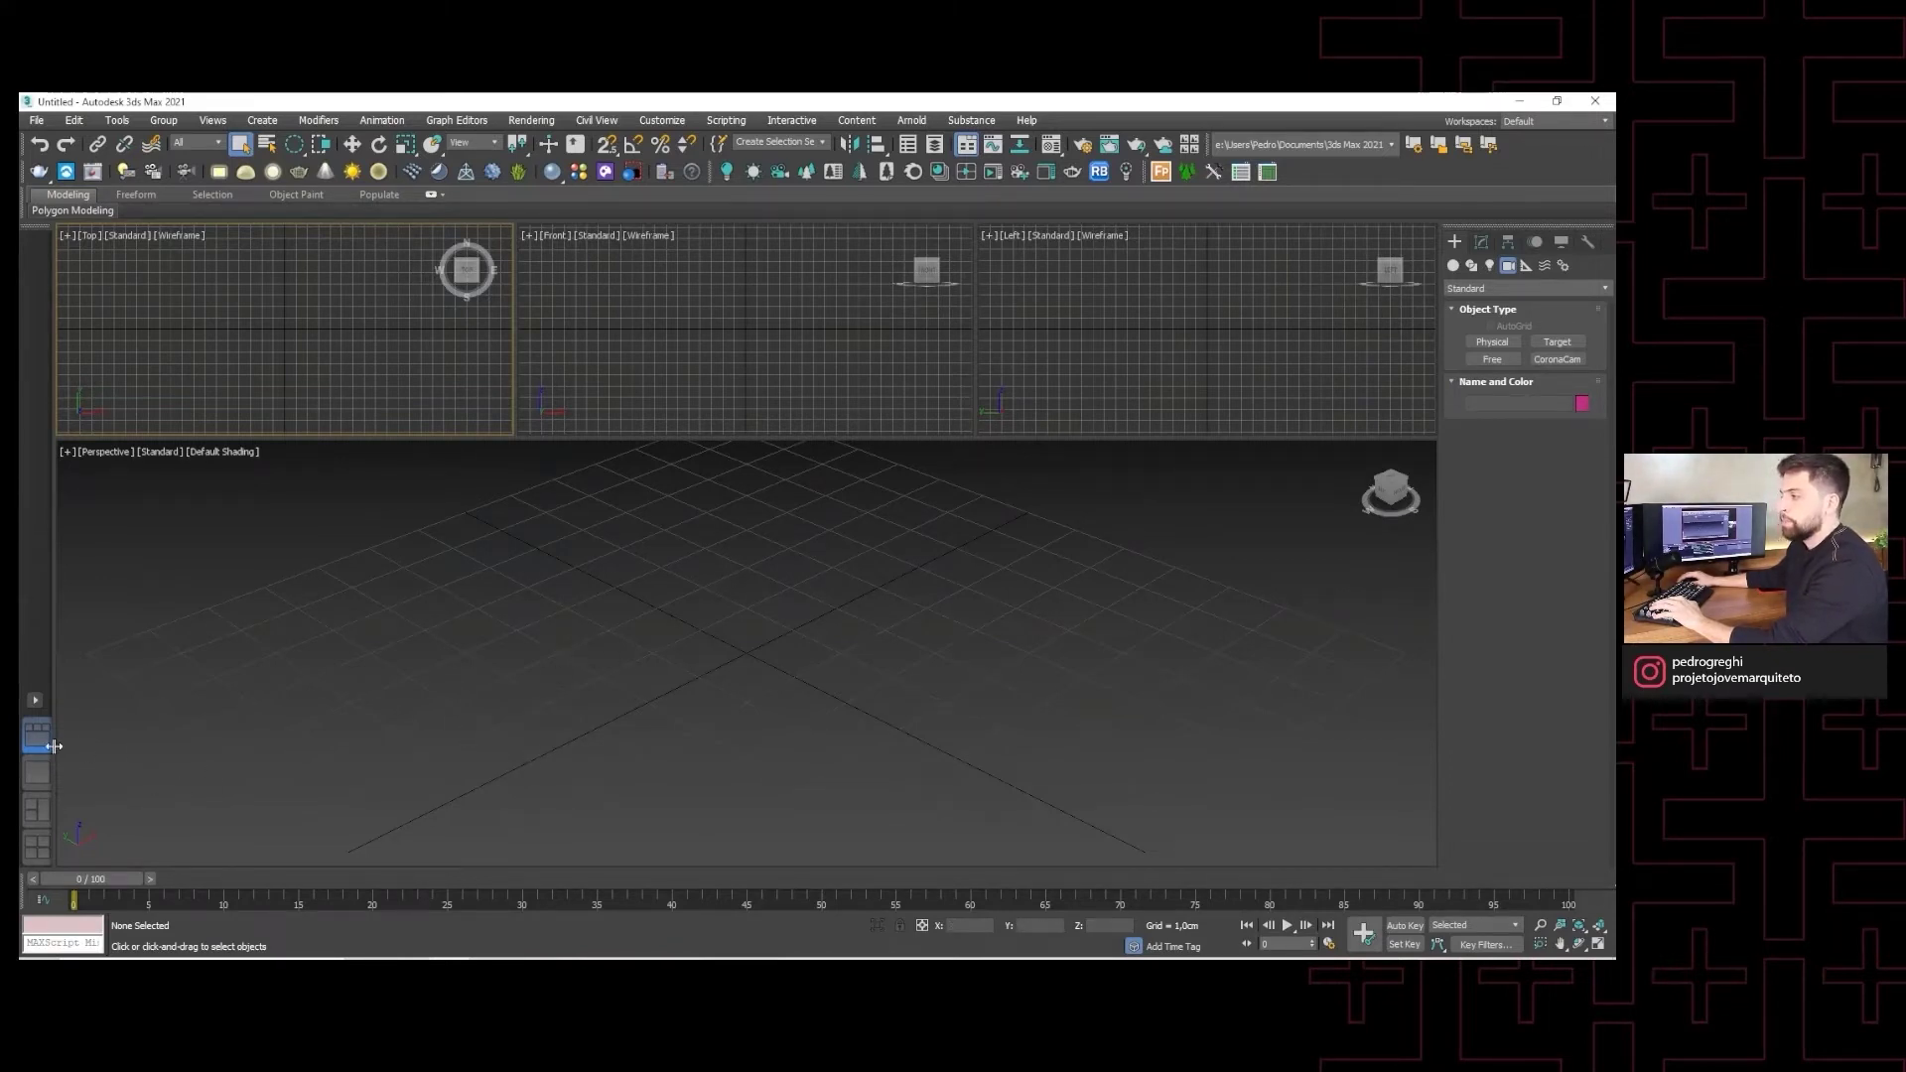
pyautogui.click(47, 839)
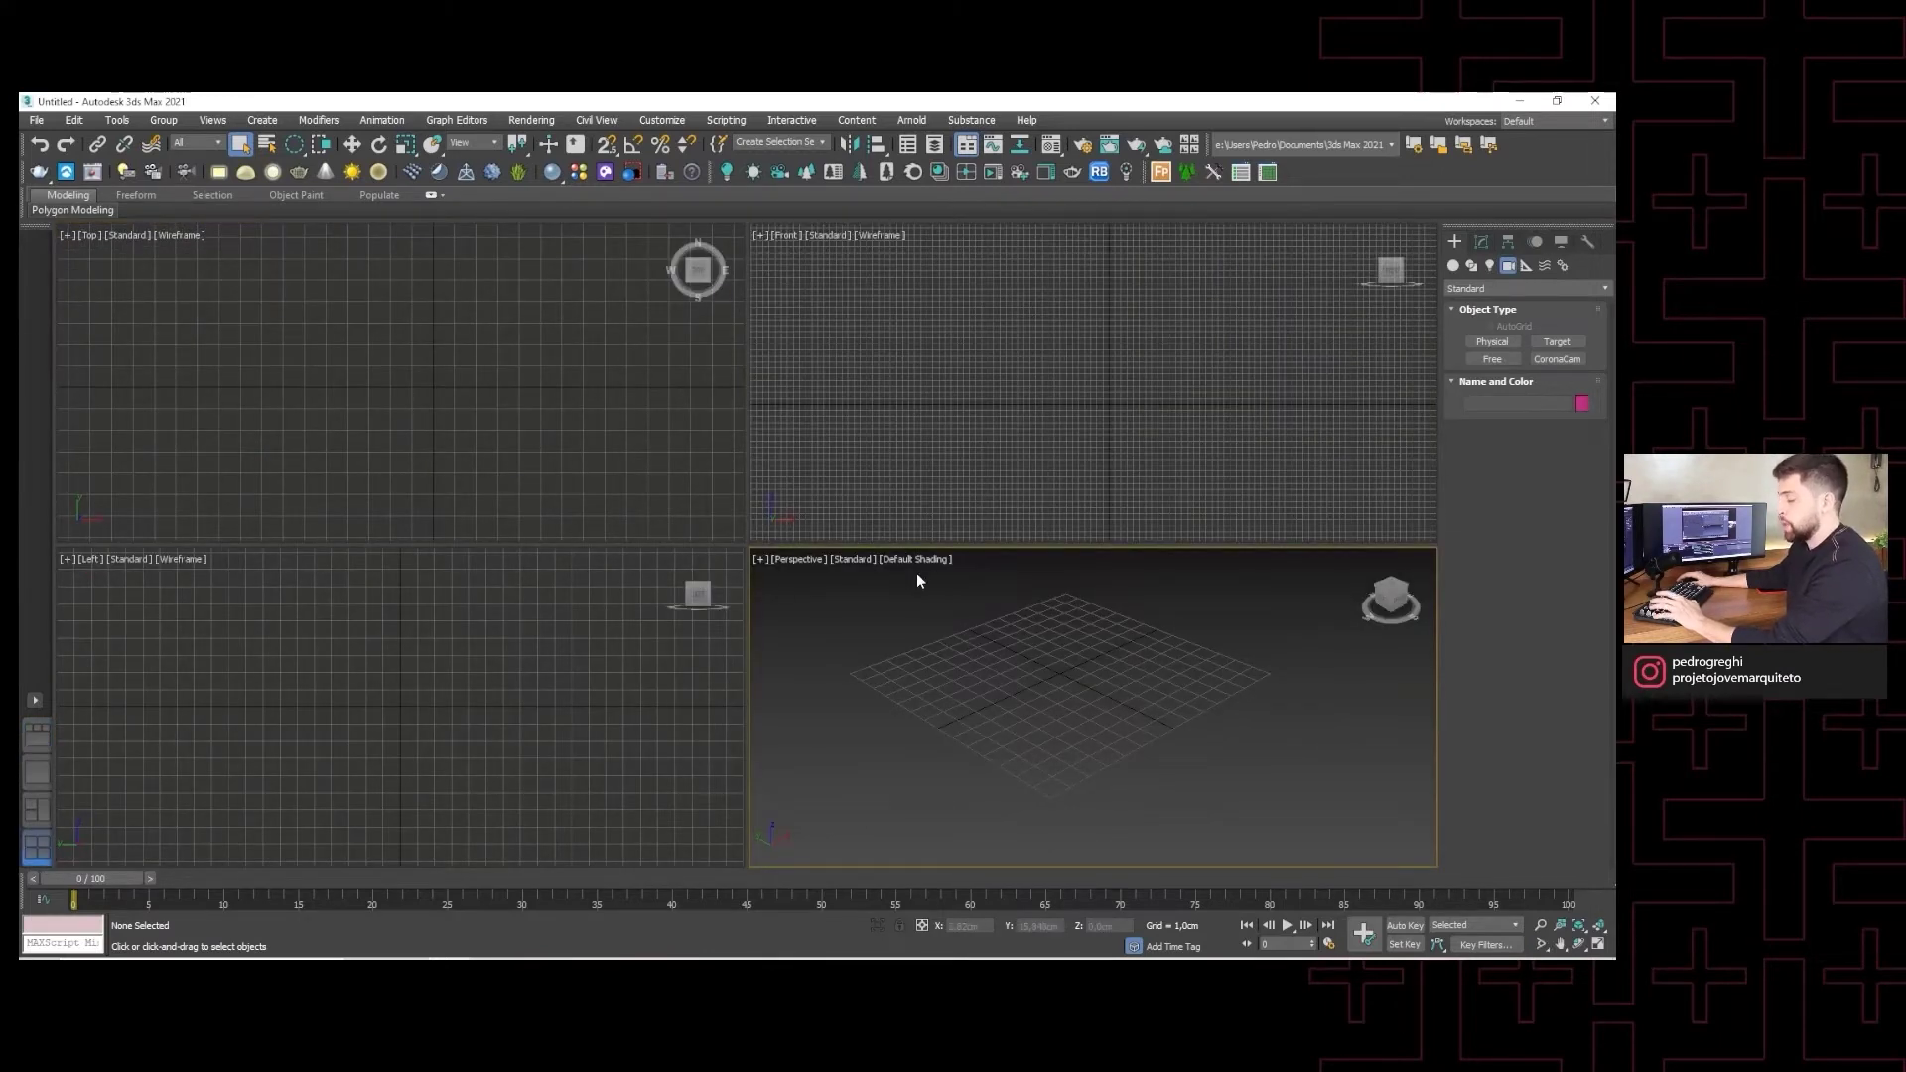
pyautogui.click(48, 778)
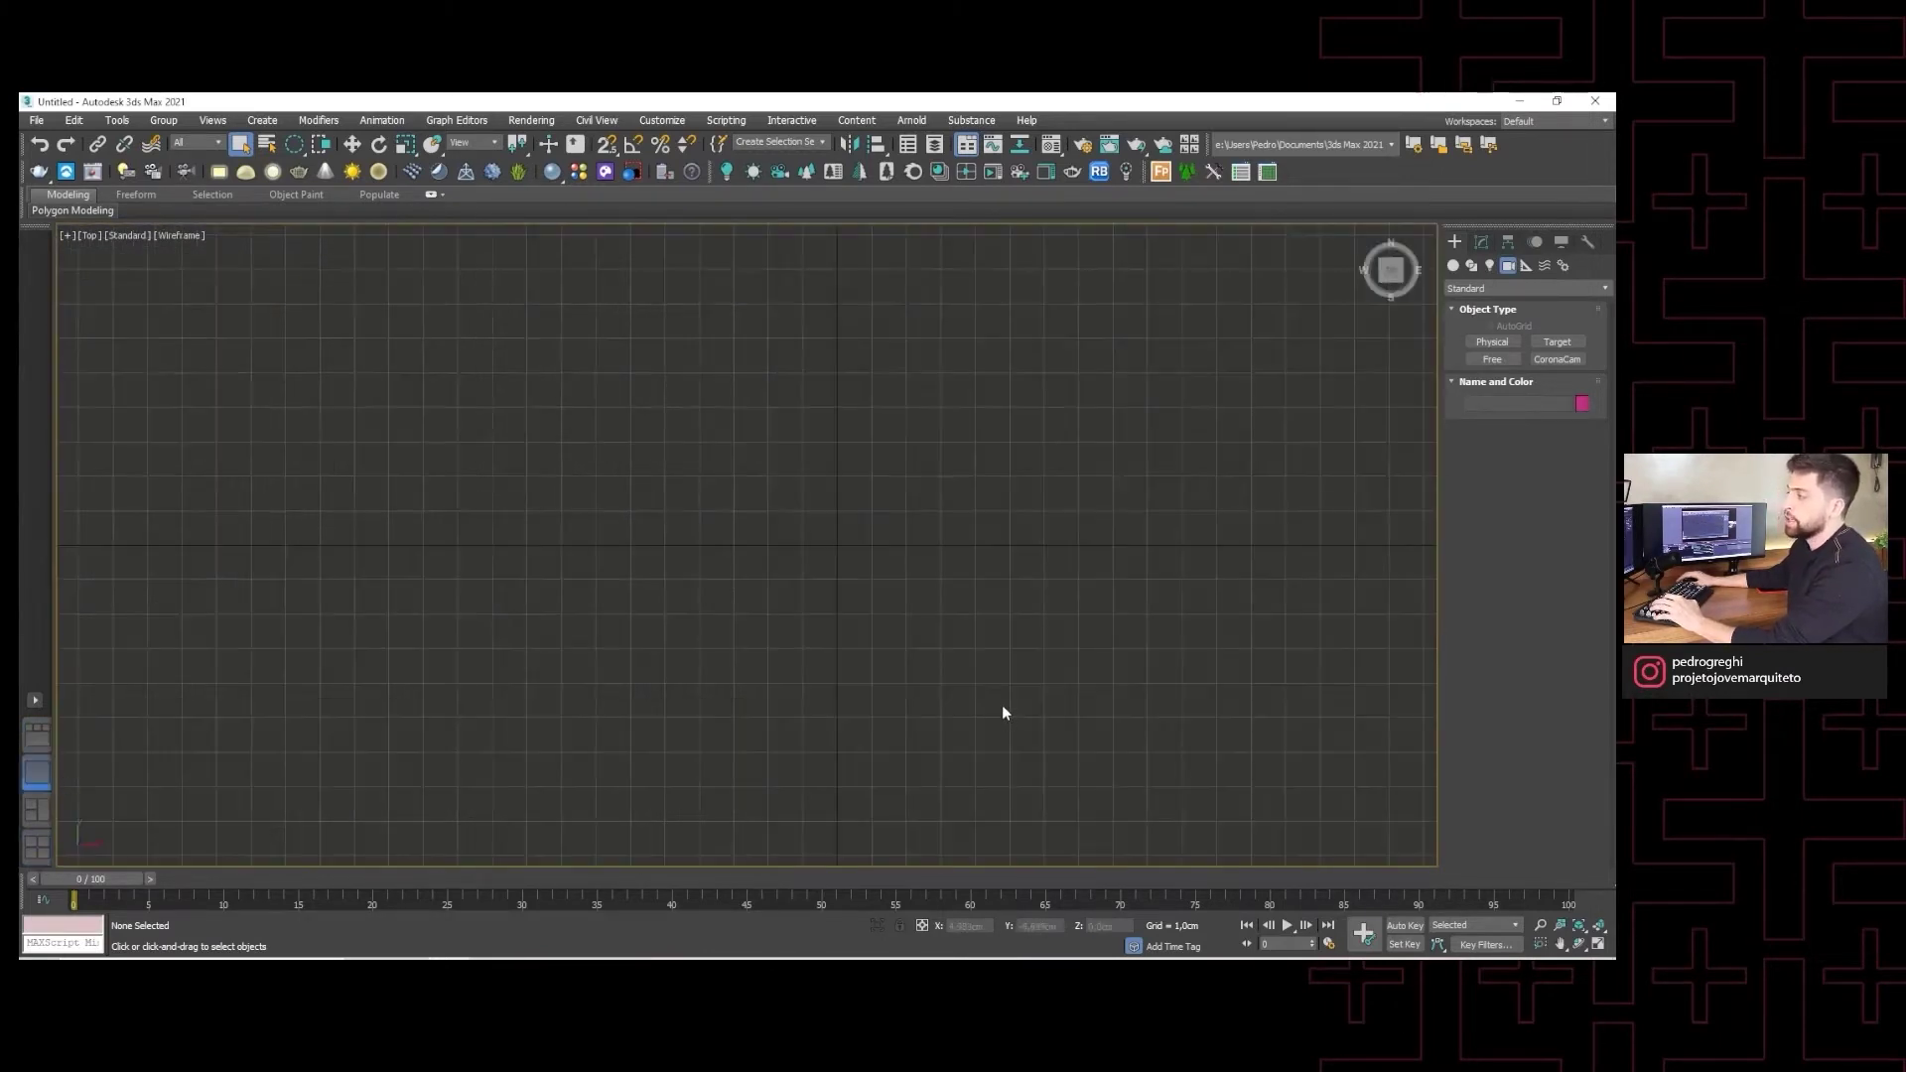
pyautogui.click(37, 846)
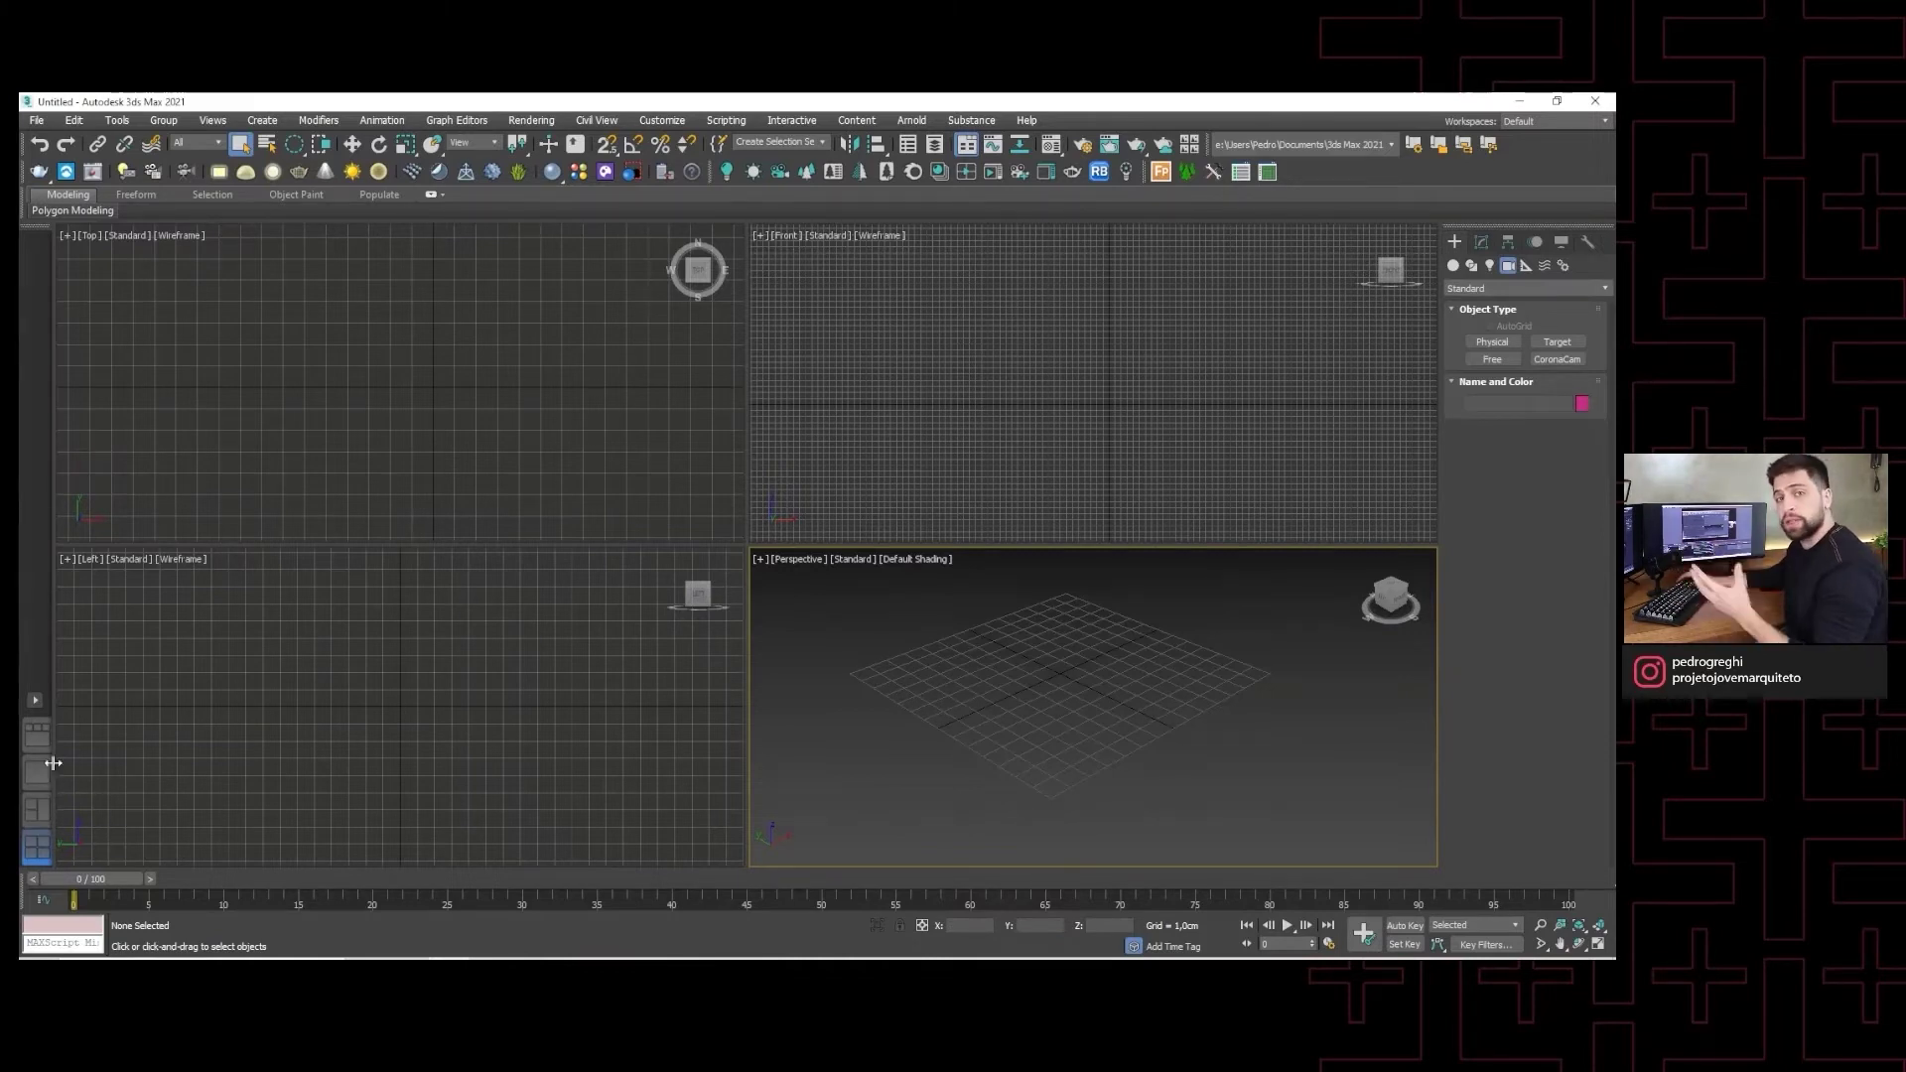
pyautogui.click(581, 707)
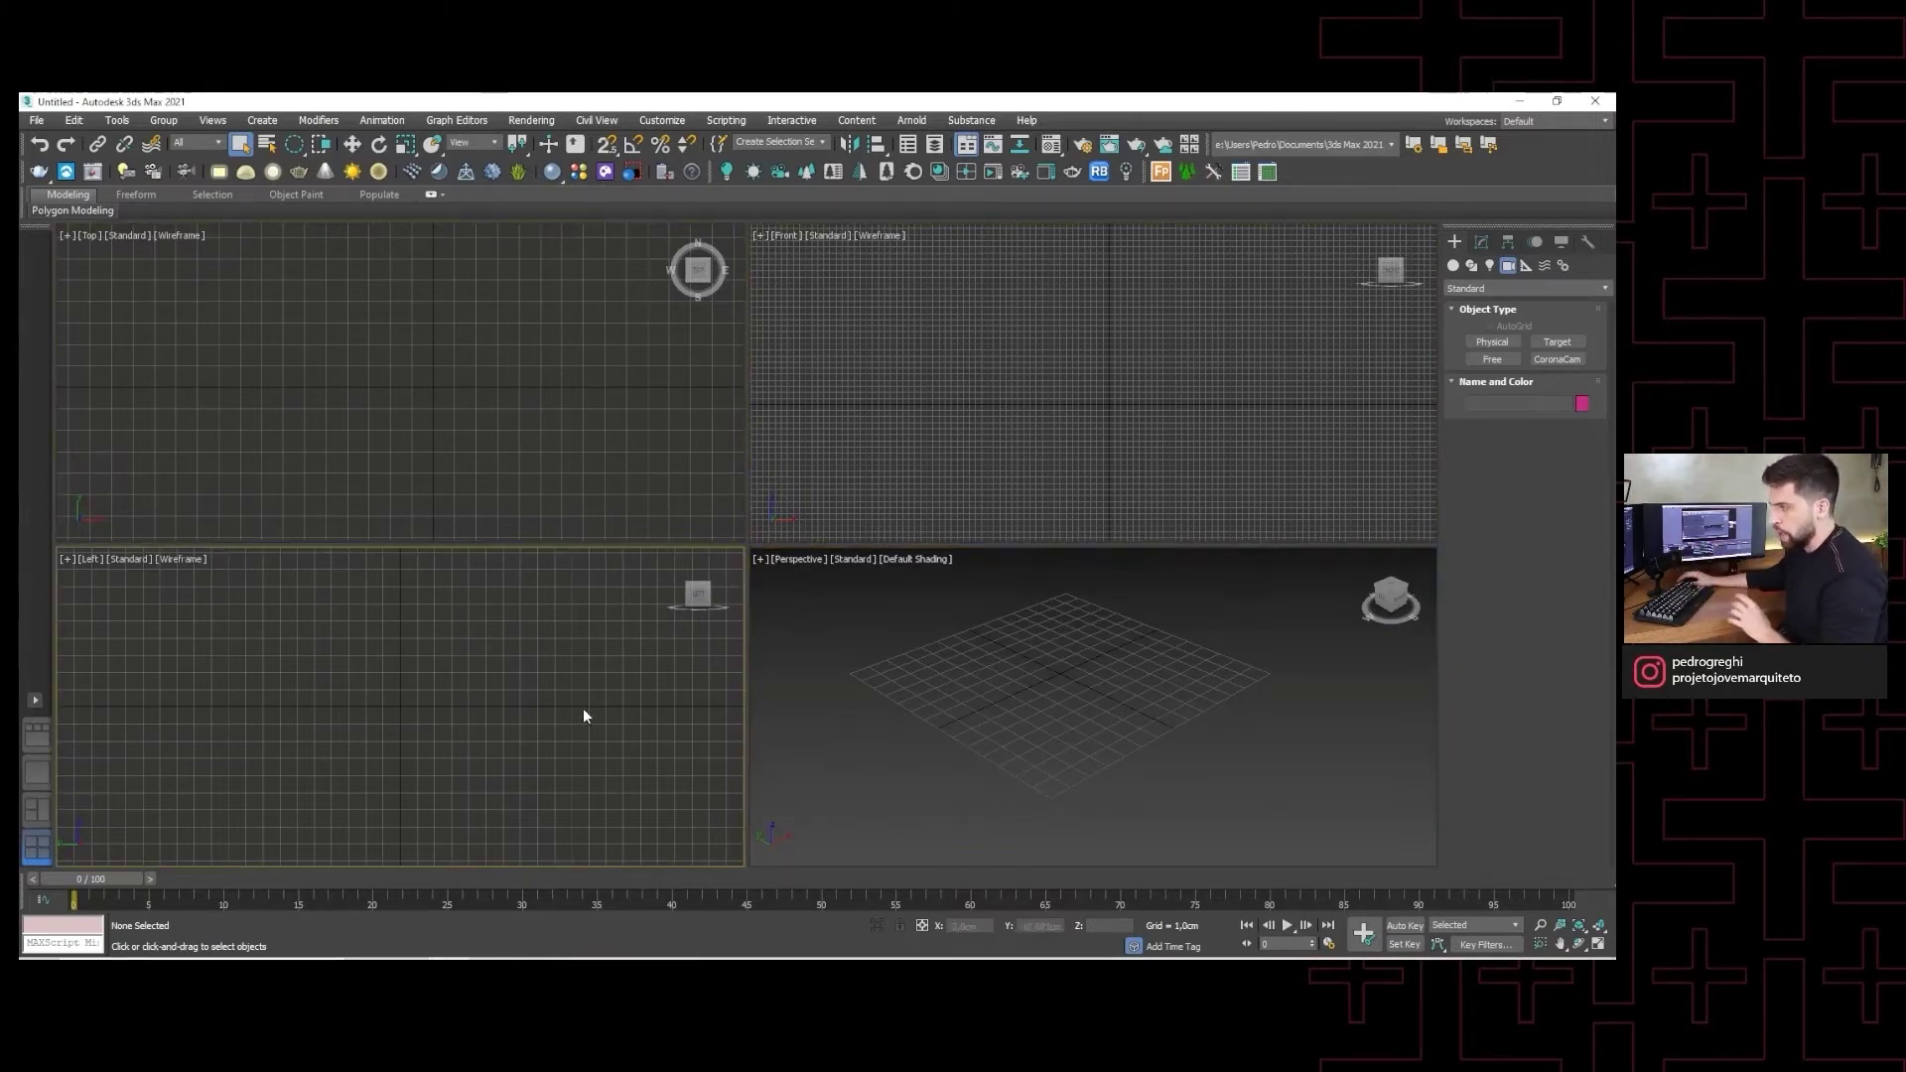
pyautogui.click(511, 484)
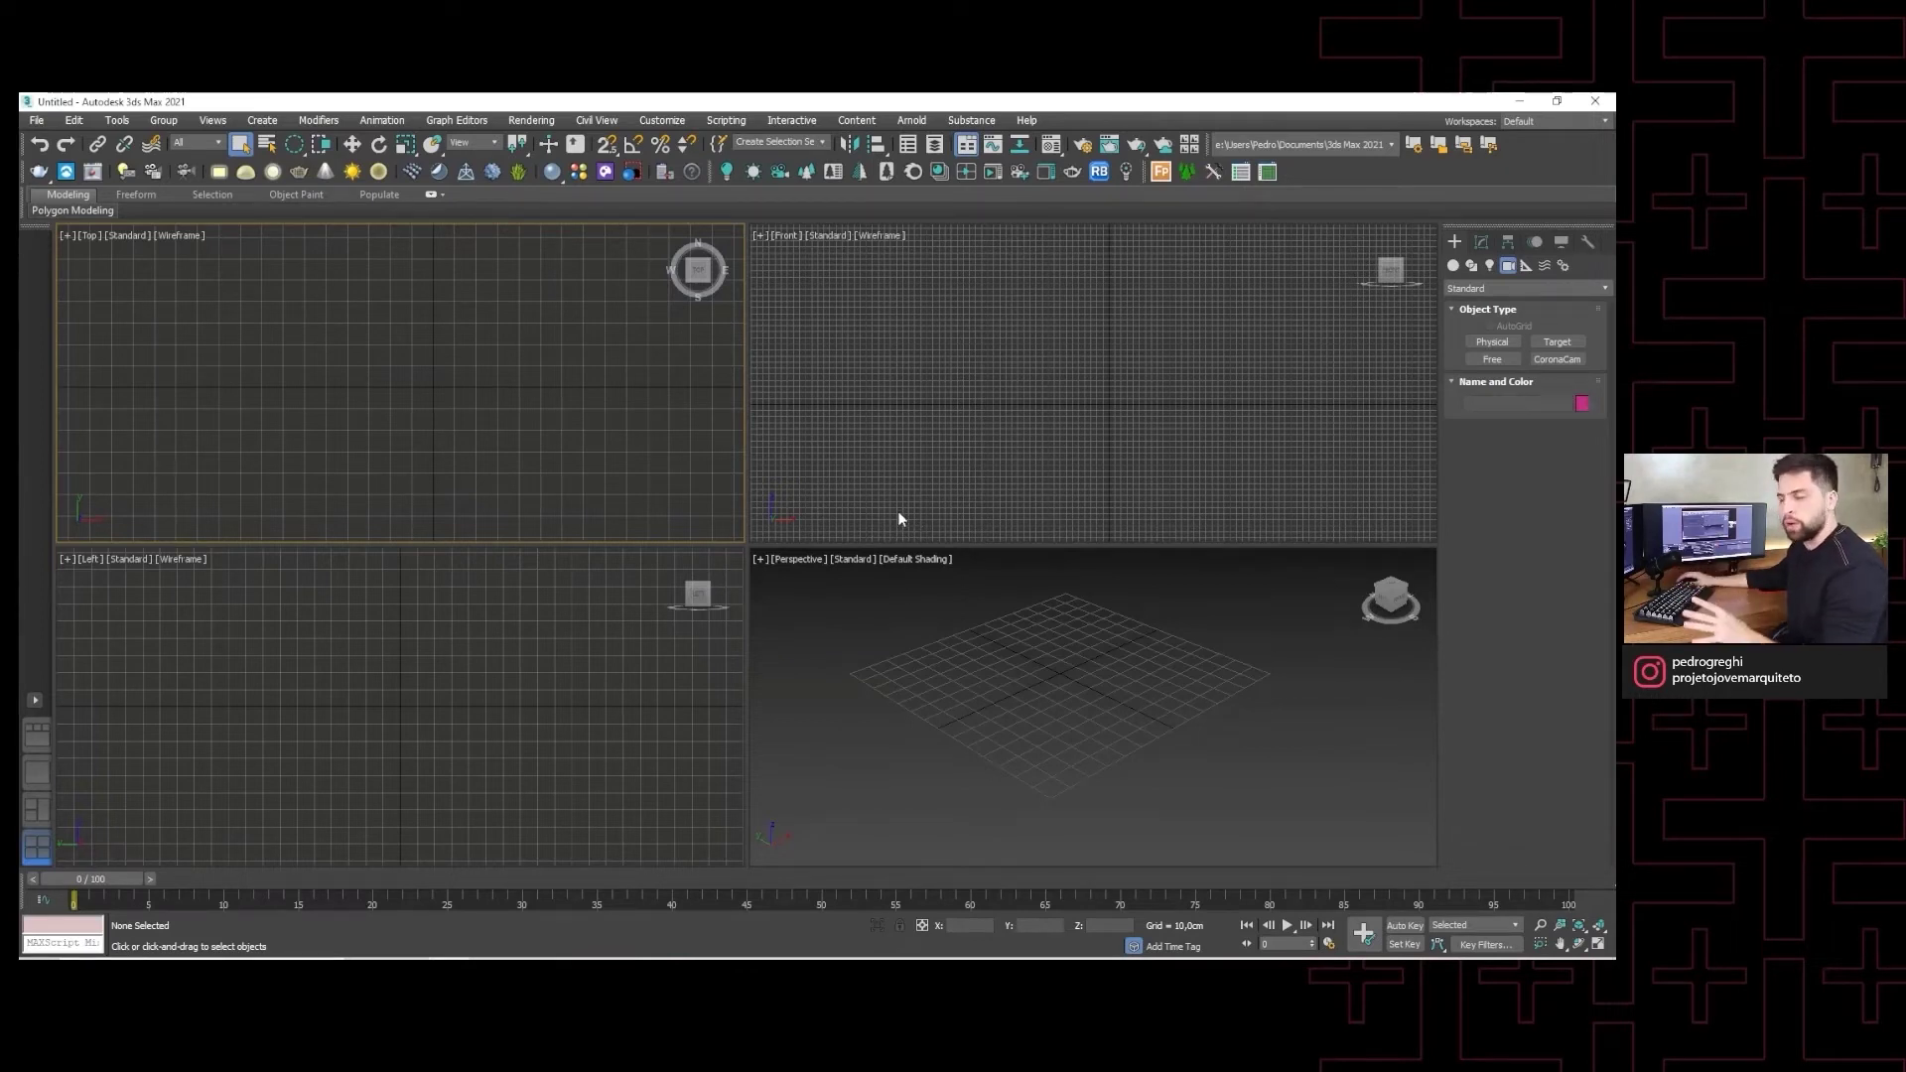
pyautogui.click(931, 498)
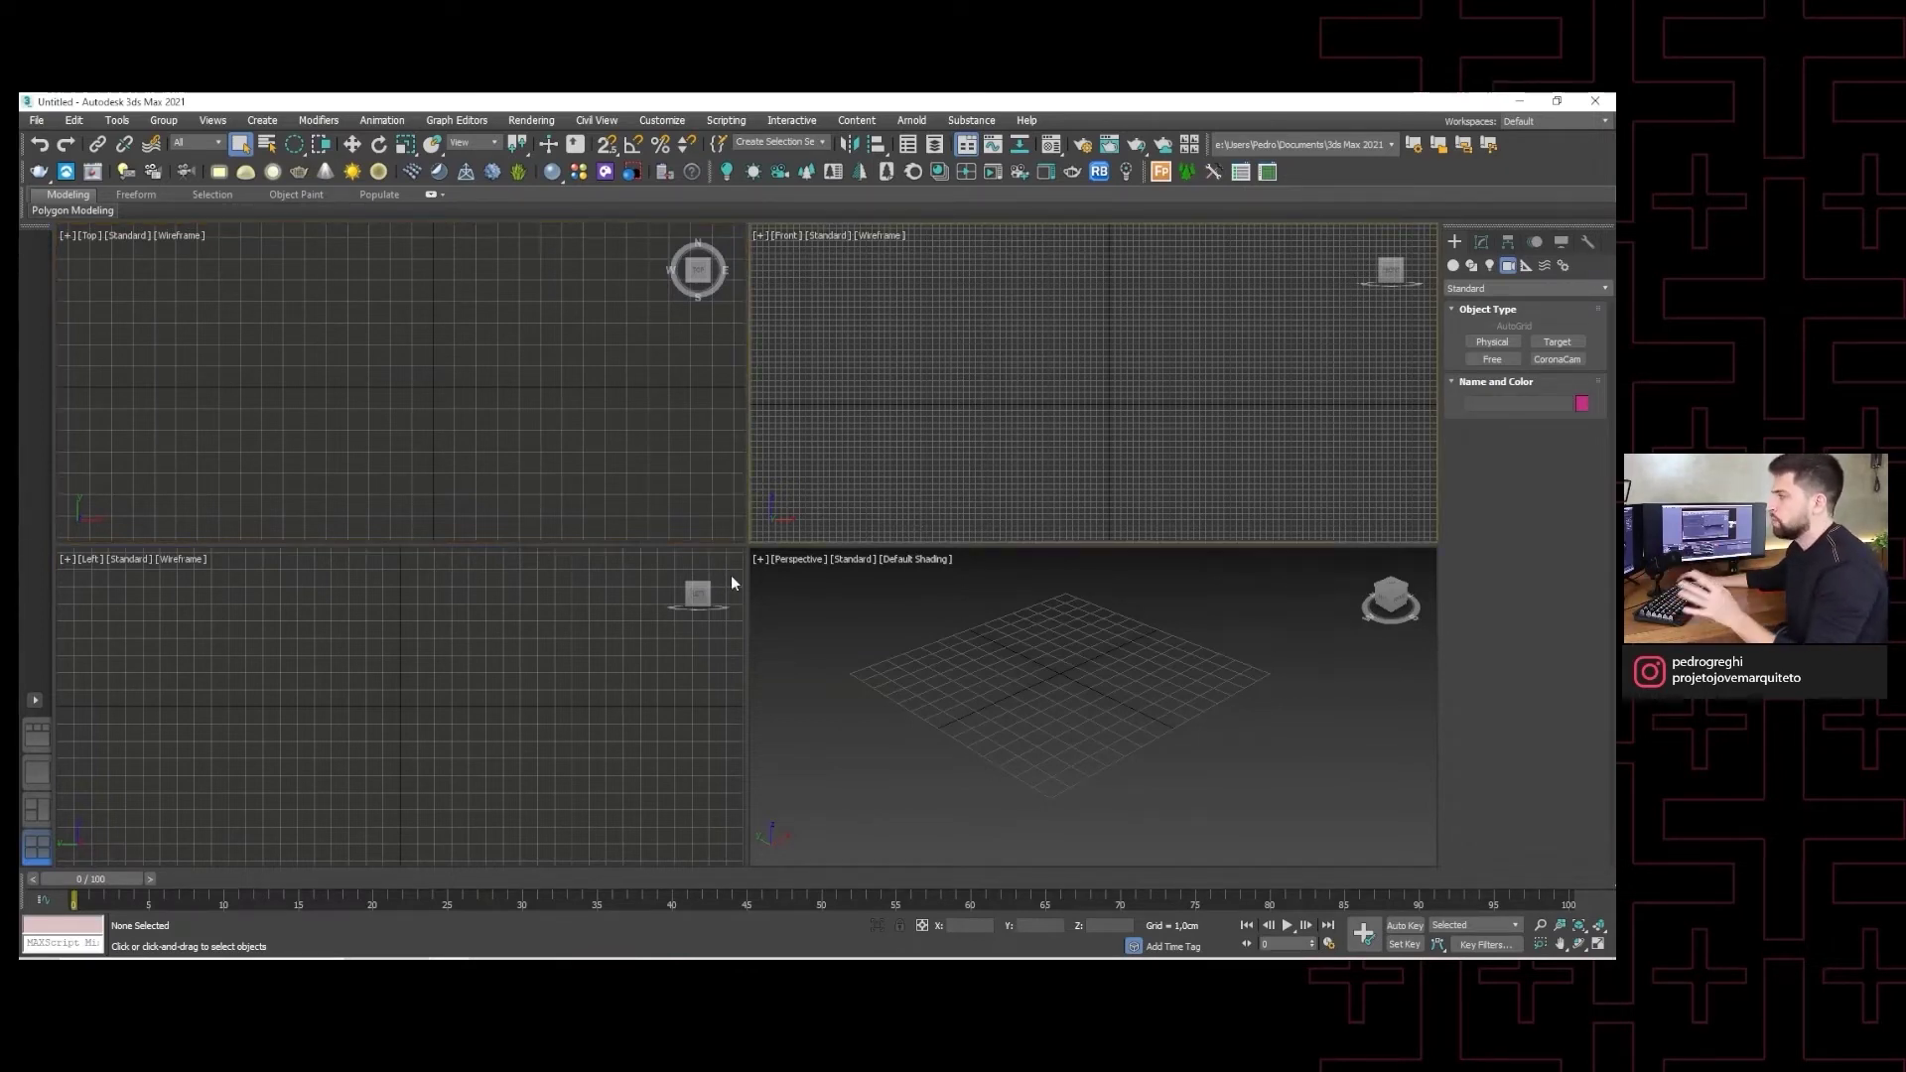
pyautogui.click(587, 653)
pyautogui.click(858, 417)
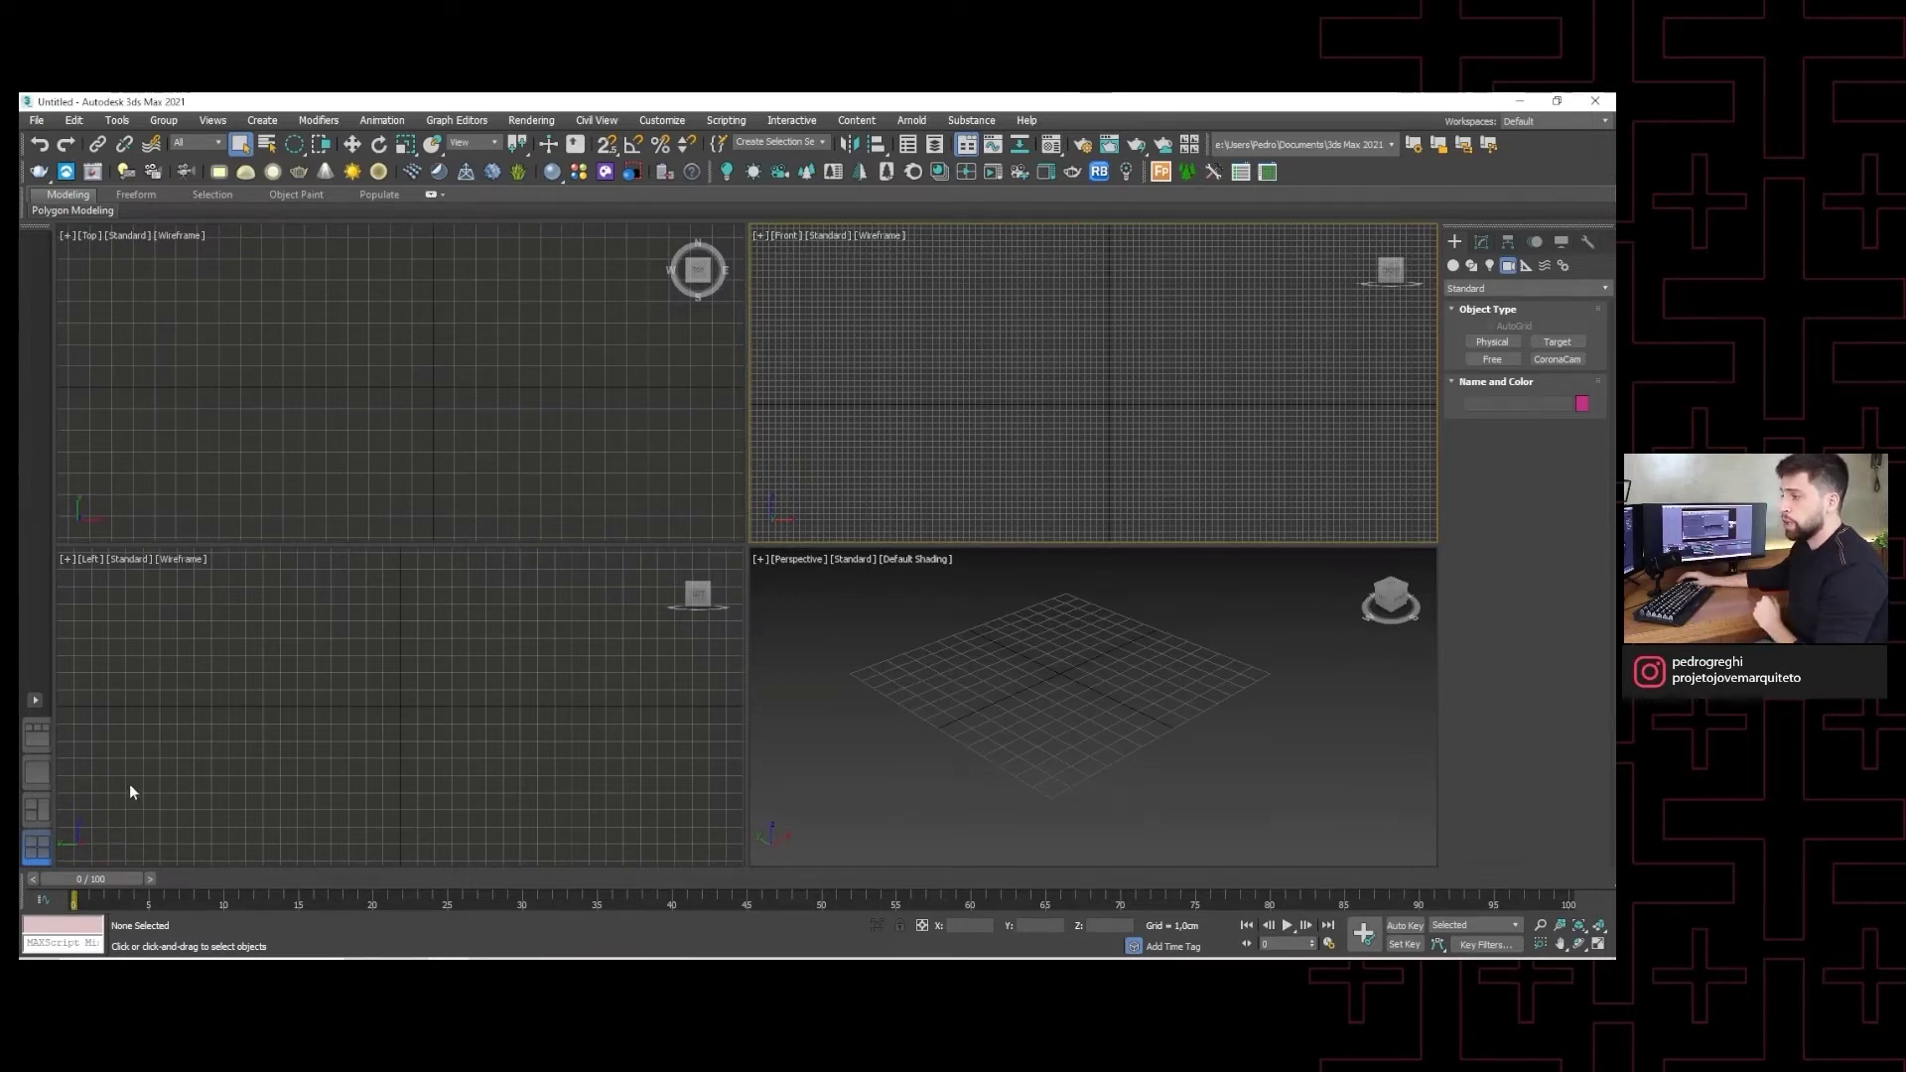
pyautogui.click(36, 772)
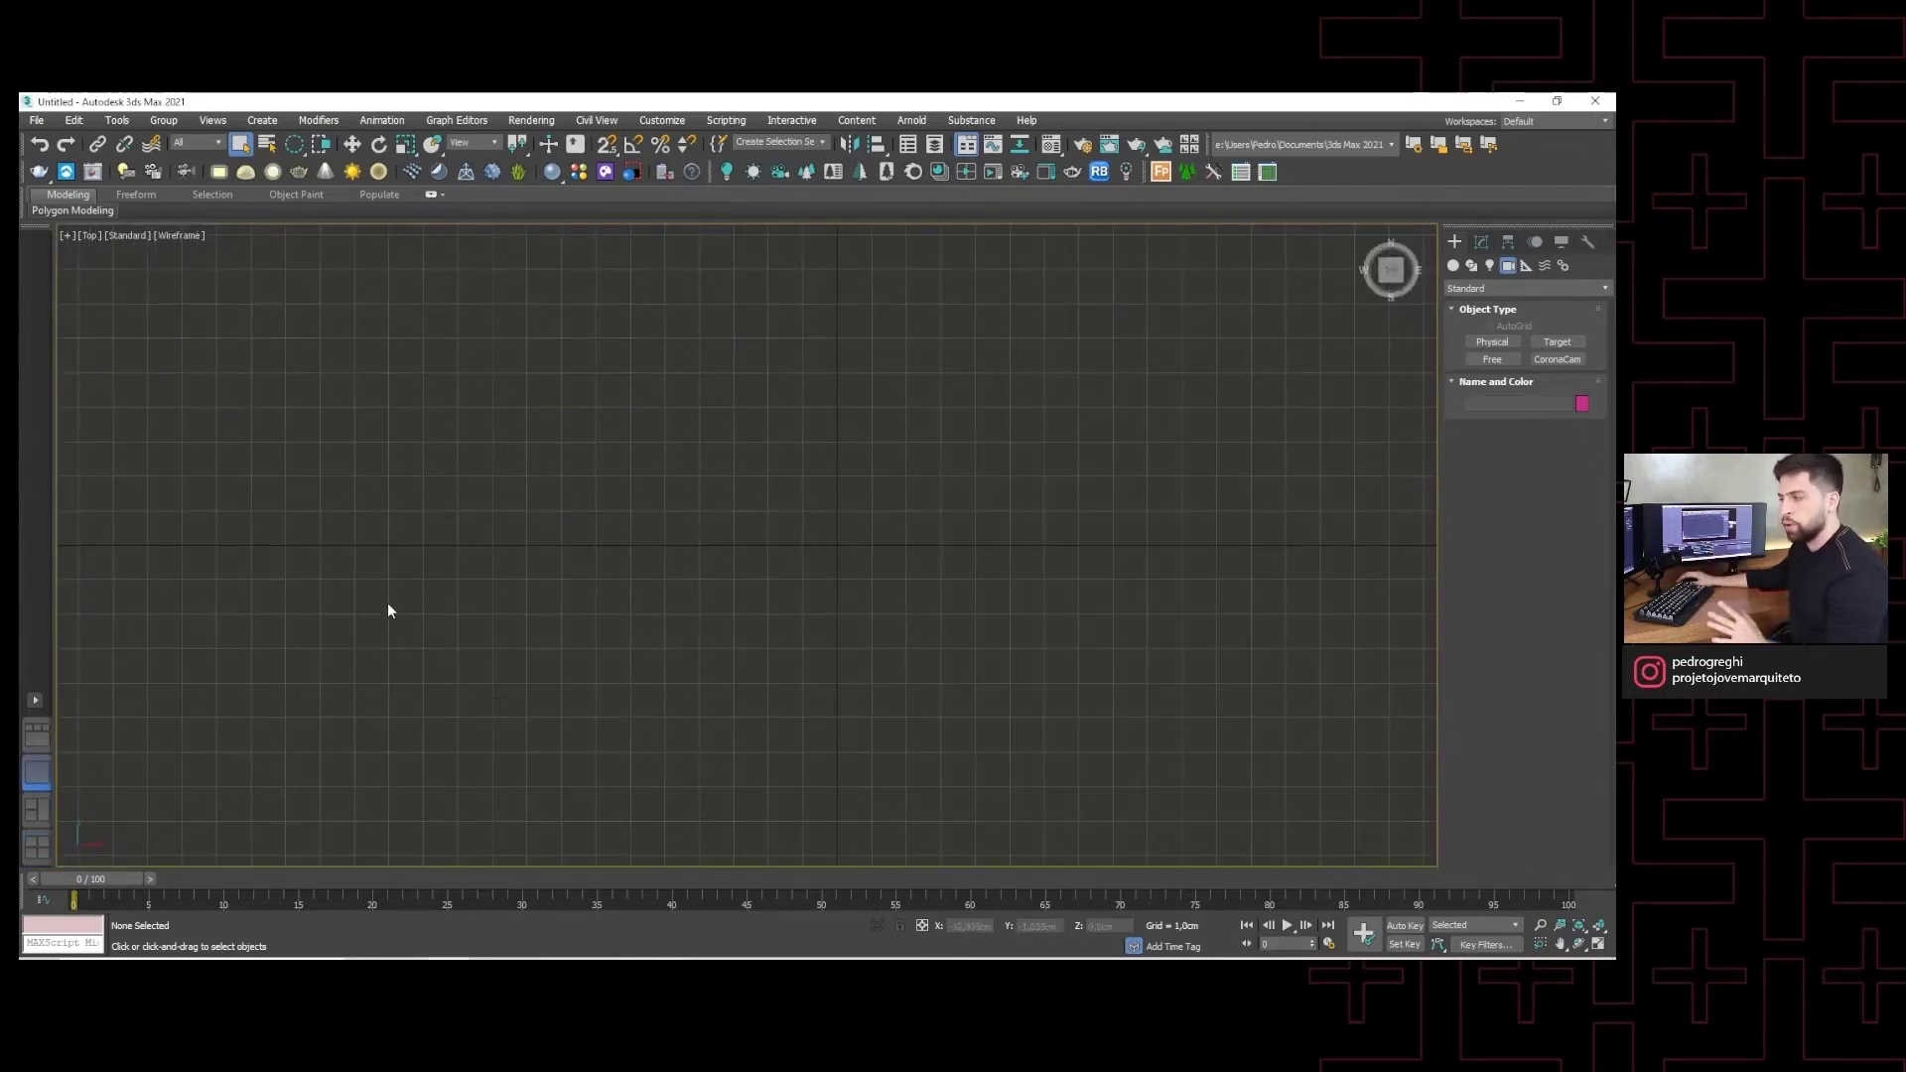
pyautogui.click(44, 850)
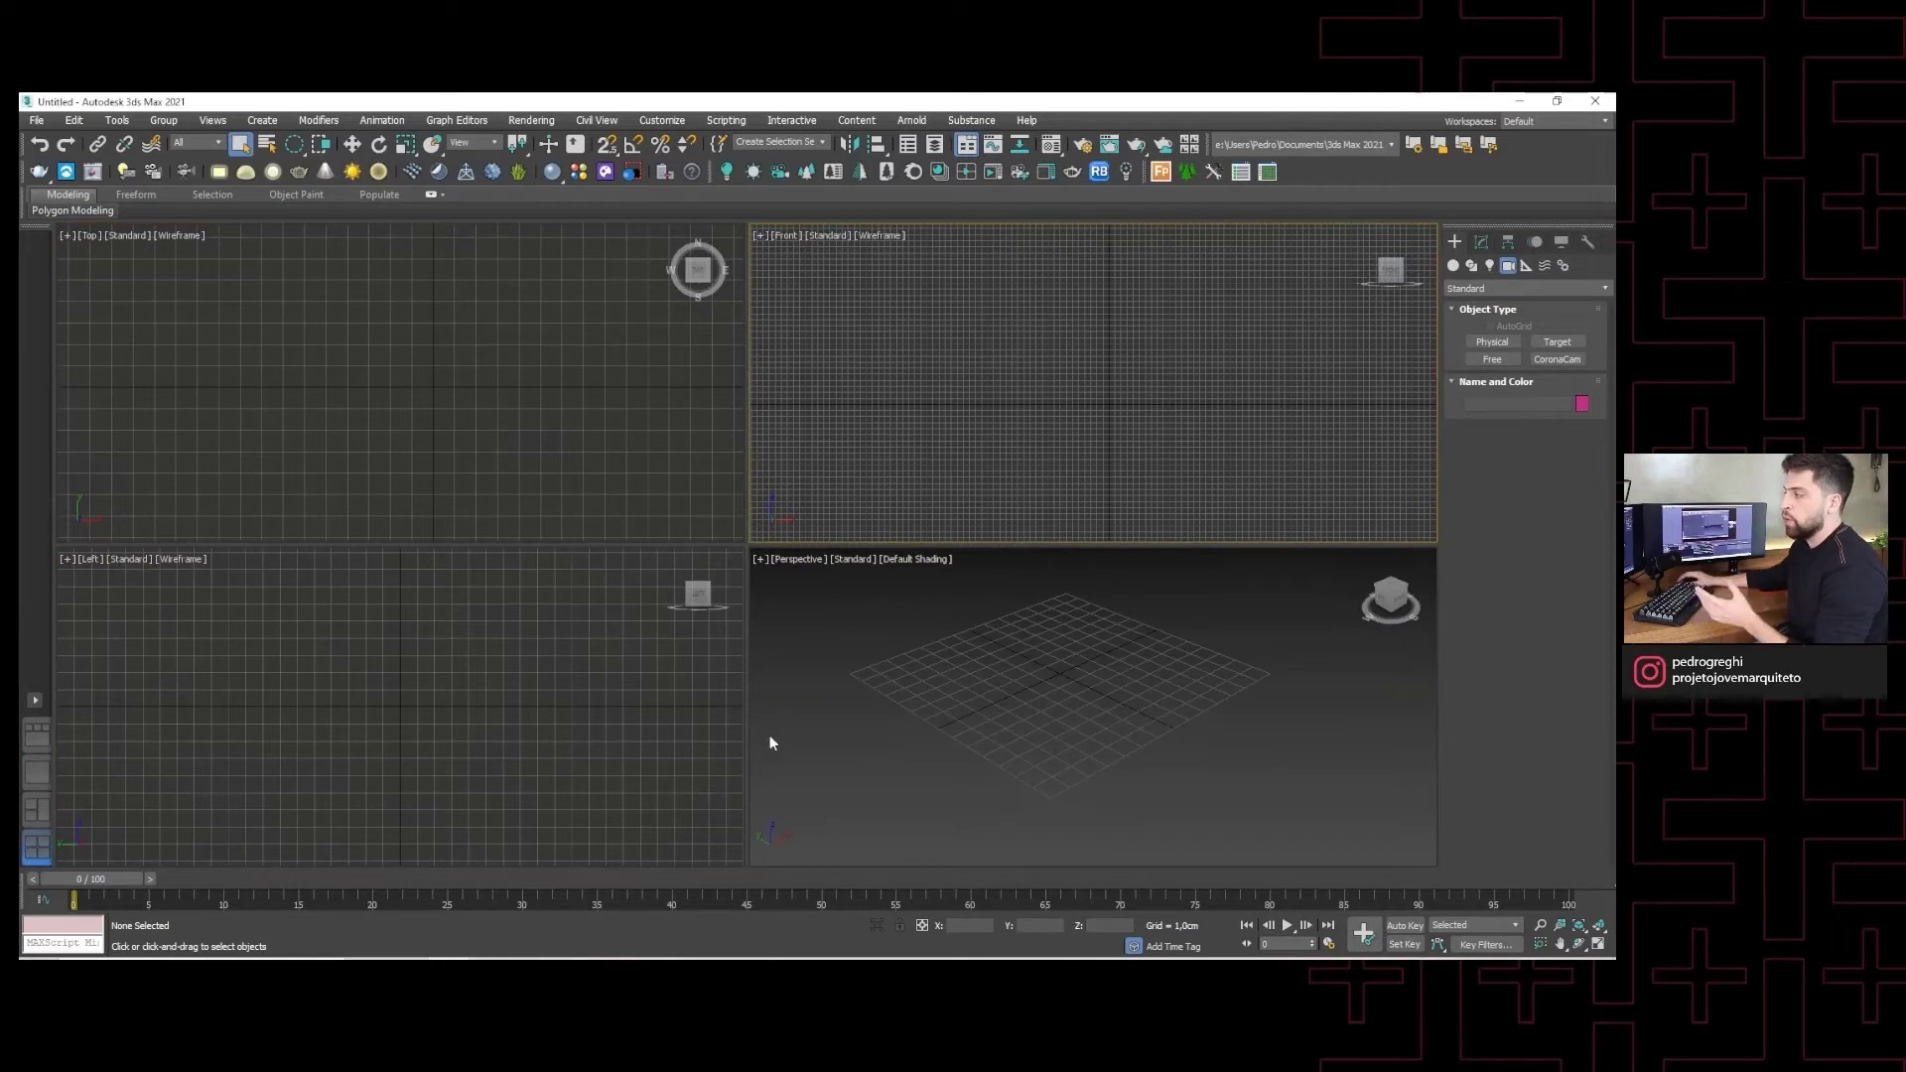
pyautogui.click(826, 694)
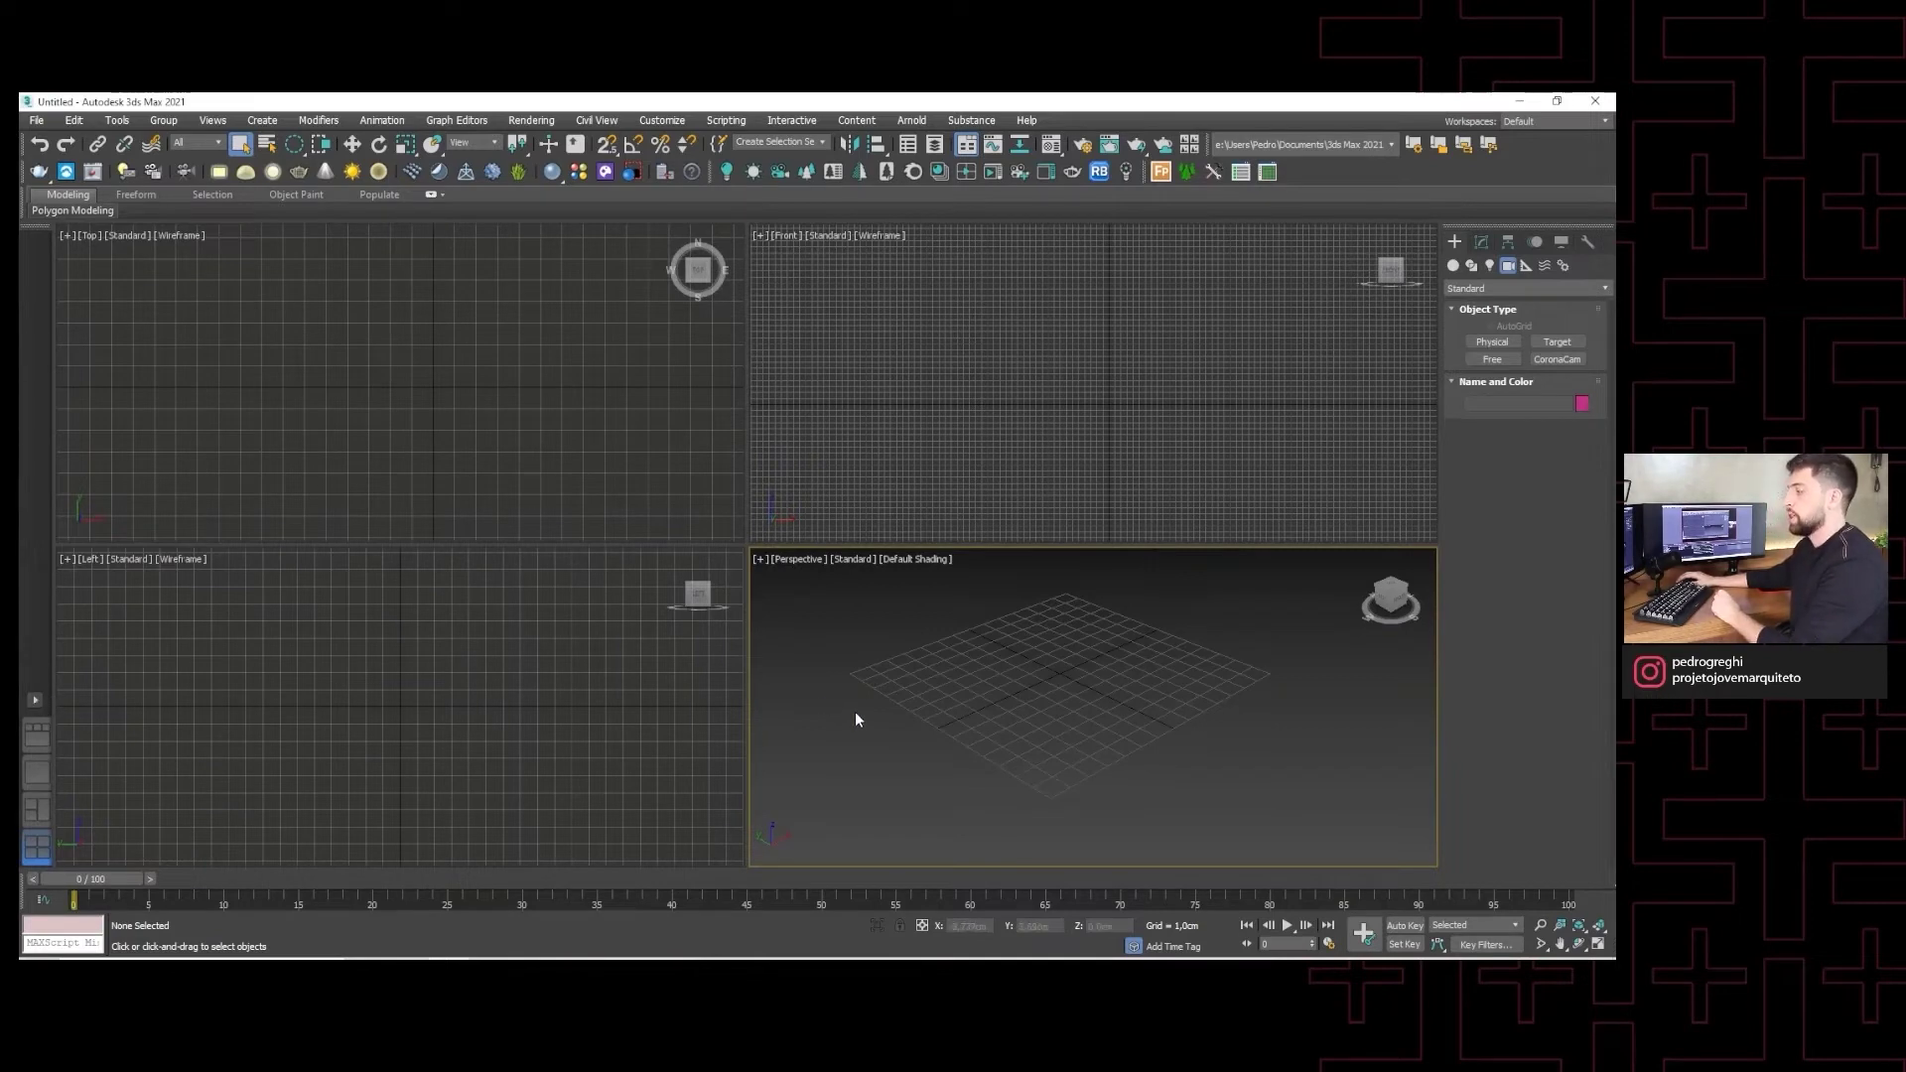
pyautogui.hotkey('alt', 'w')
pyautogui.scroll(3, 913, 536)
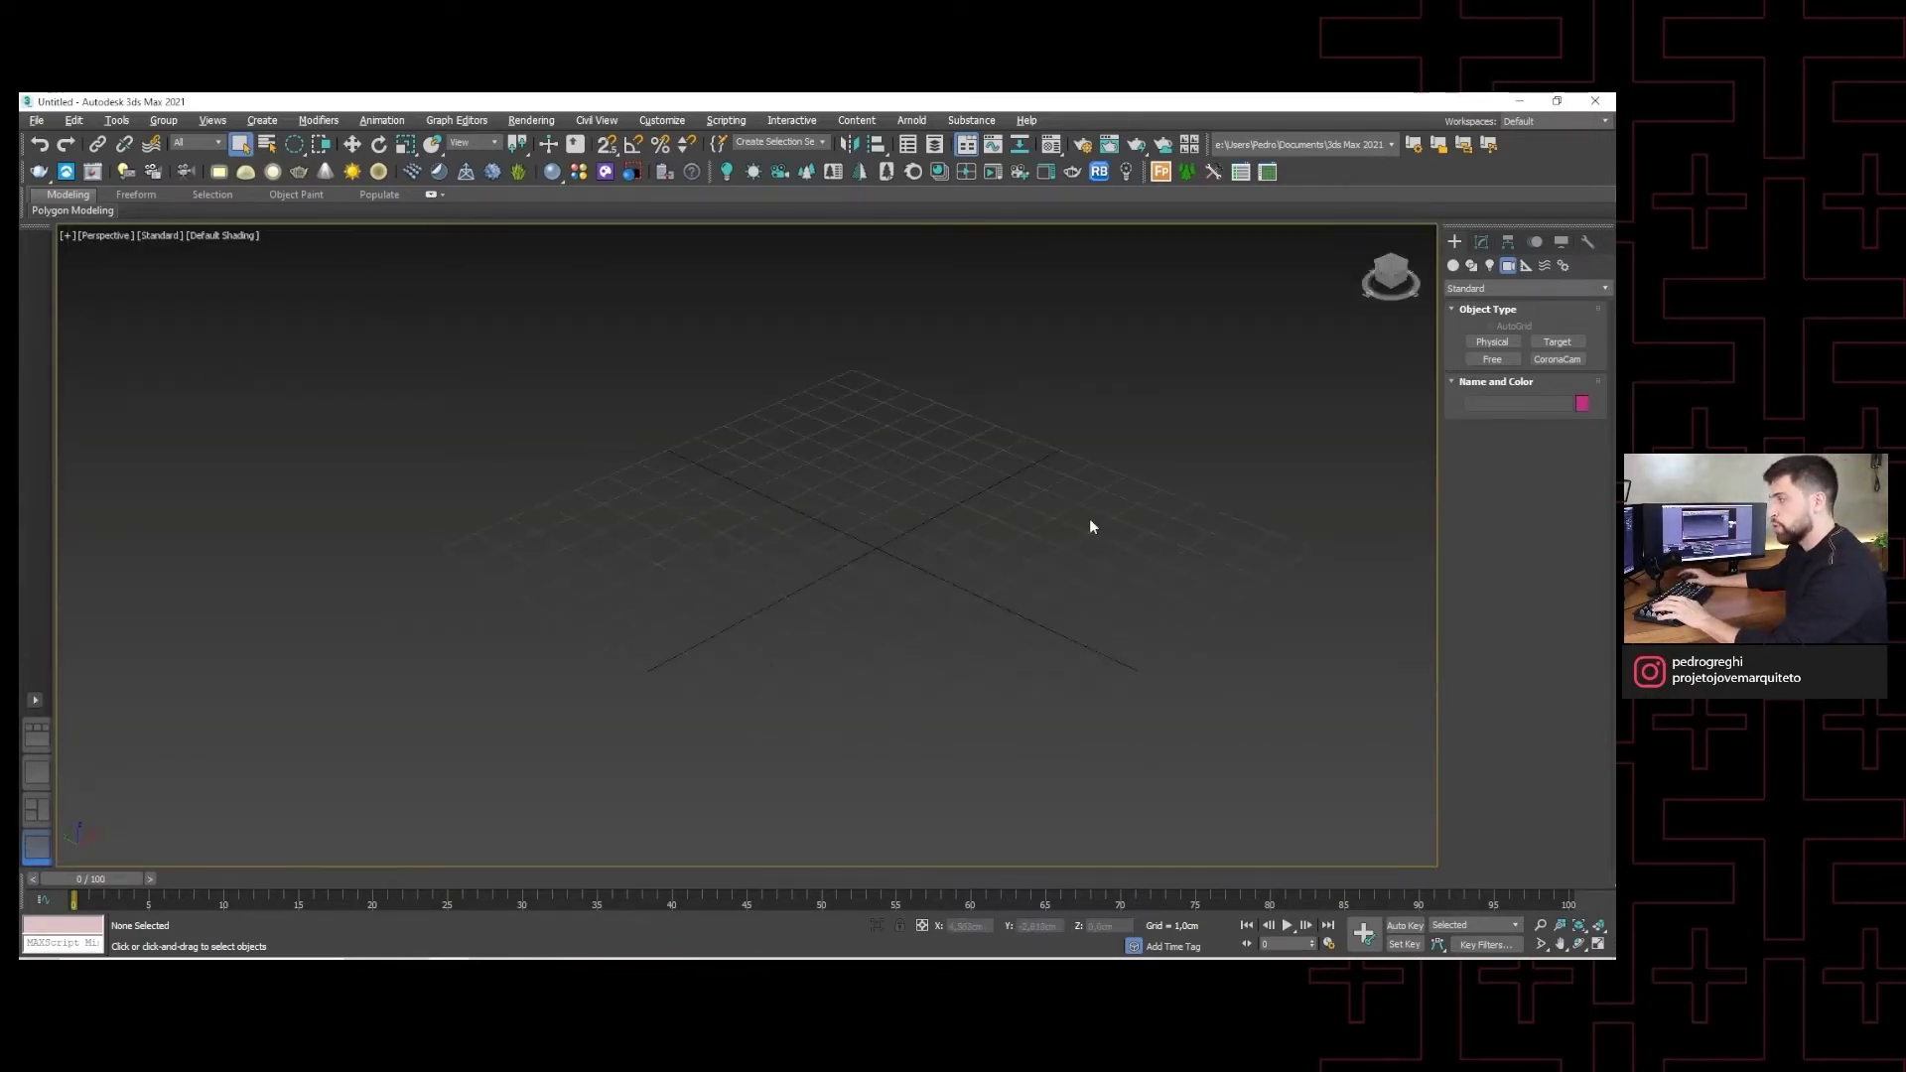
pyautogui.moveTo(1088, 519)
pyautogui.mouseDown(button='middle')
pyautogui.moveTo(994, 481)
pyautogui.moveTo(941, 485)
pyautogui.mouseUp(button='middle')
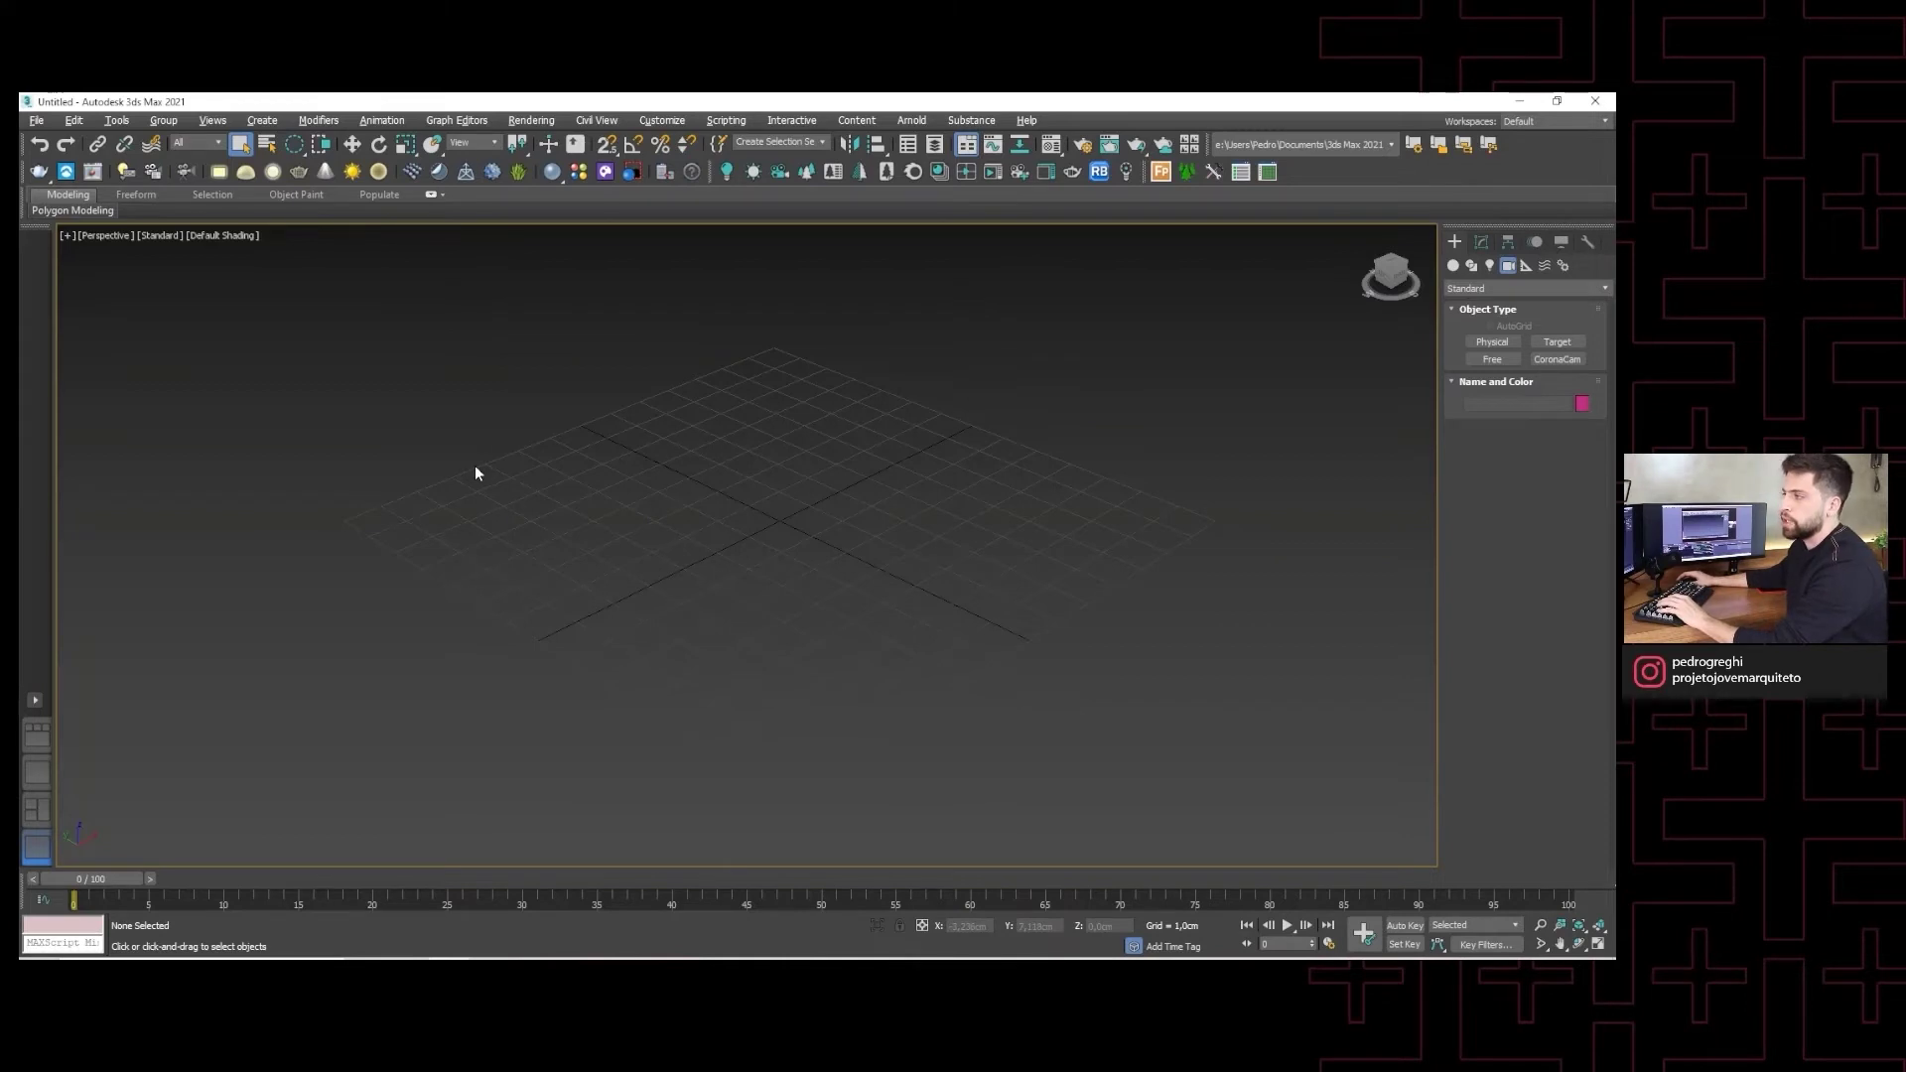
pyautogui.hotkey('alt', 'w')
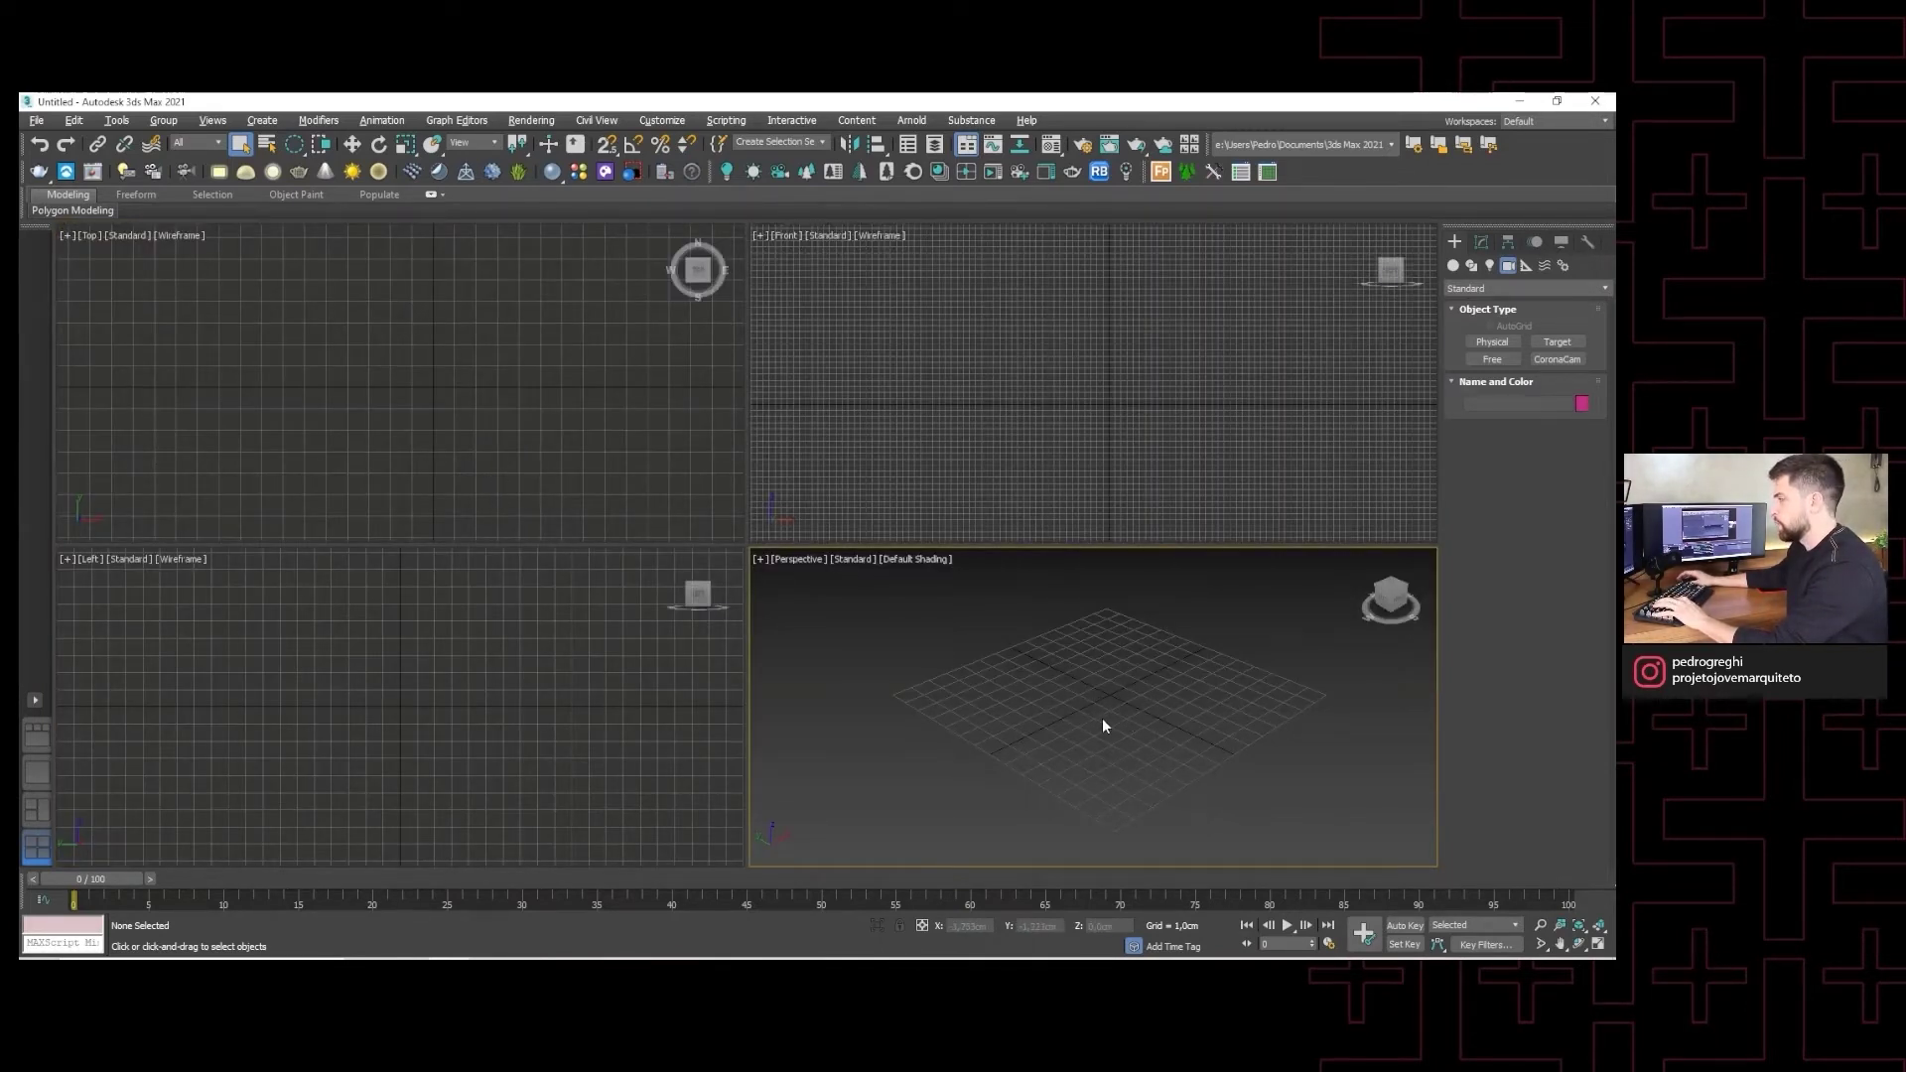
# - Draw a standard-primitive box on the Perspective grid and end box creation
pyautogui.click(1454, 266)
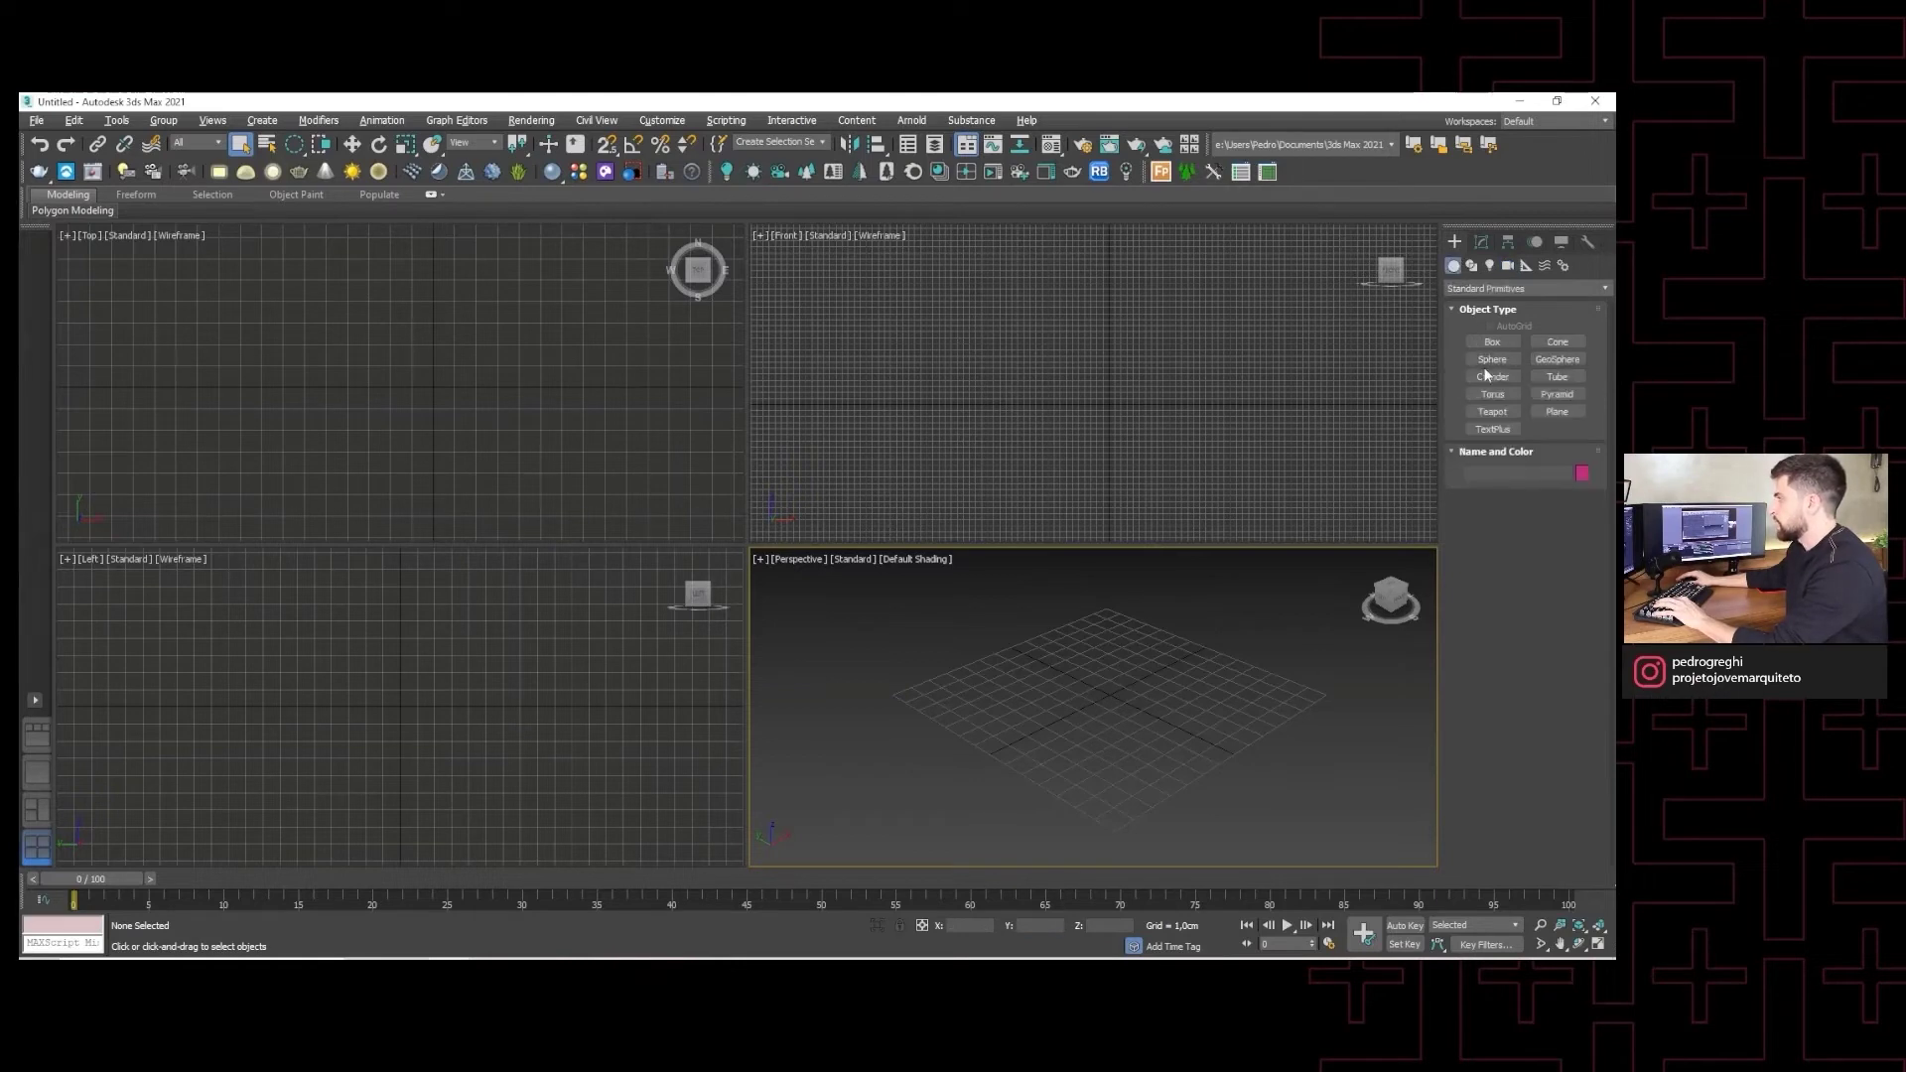
pyautogui.click(1497, 341)
pyautogui.moveTo(1172, 703); pyautogui.dragTo(1183, 707)
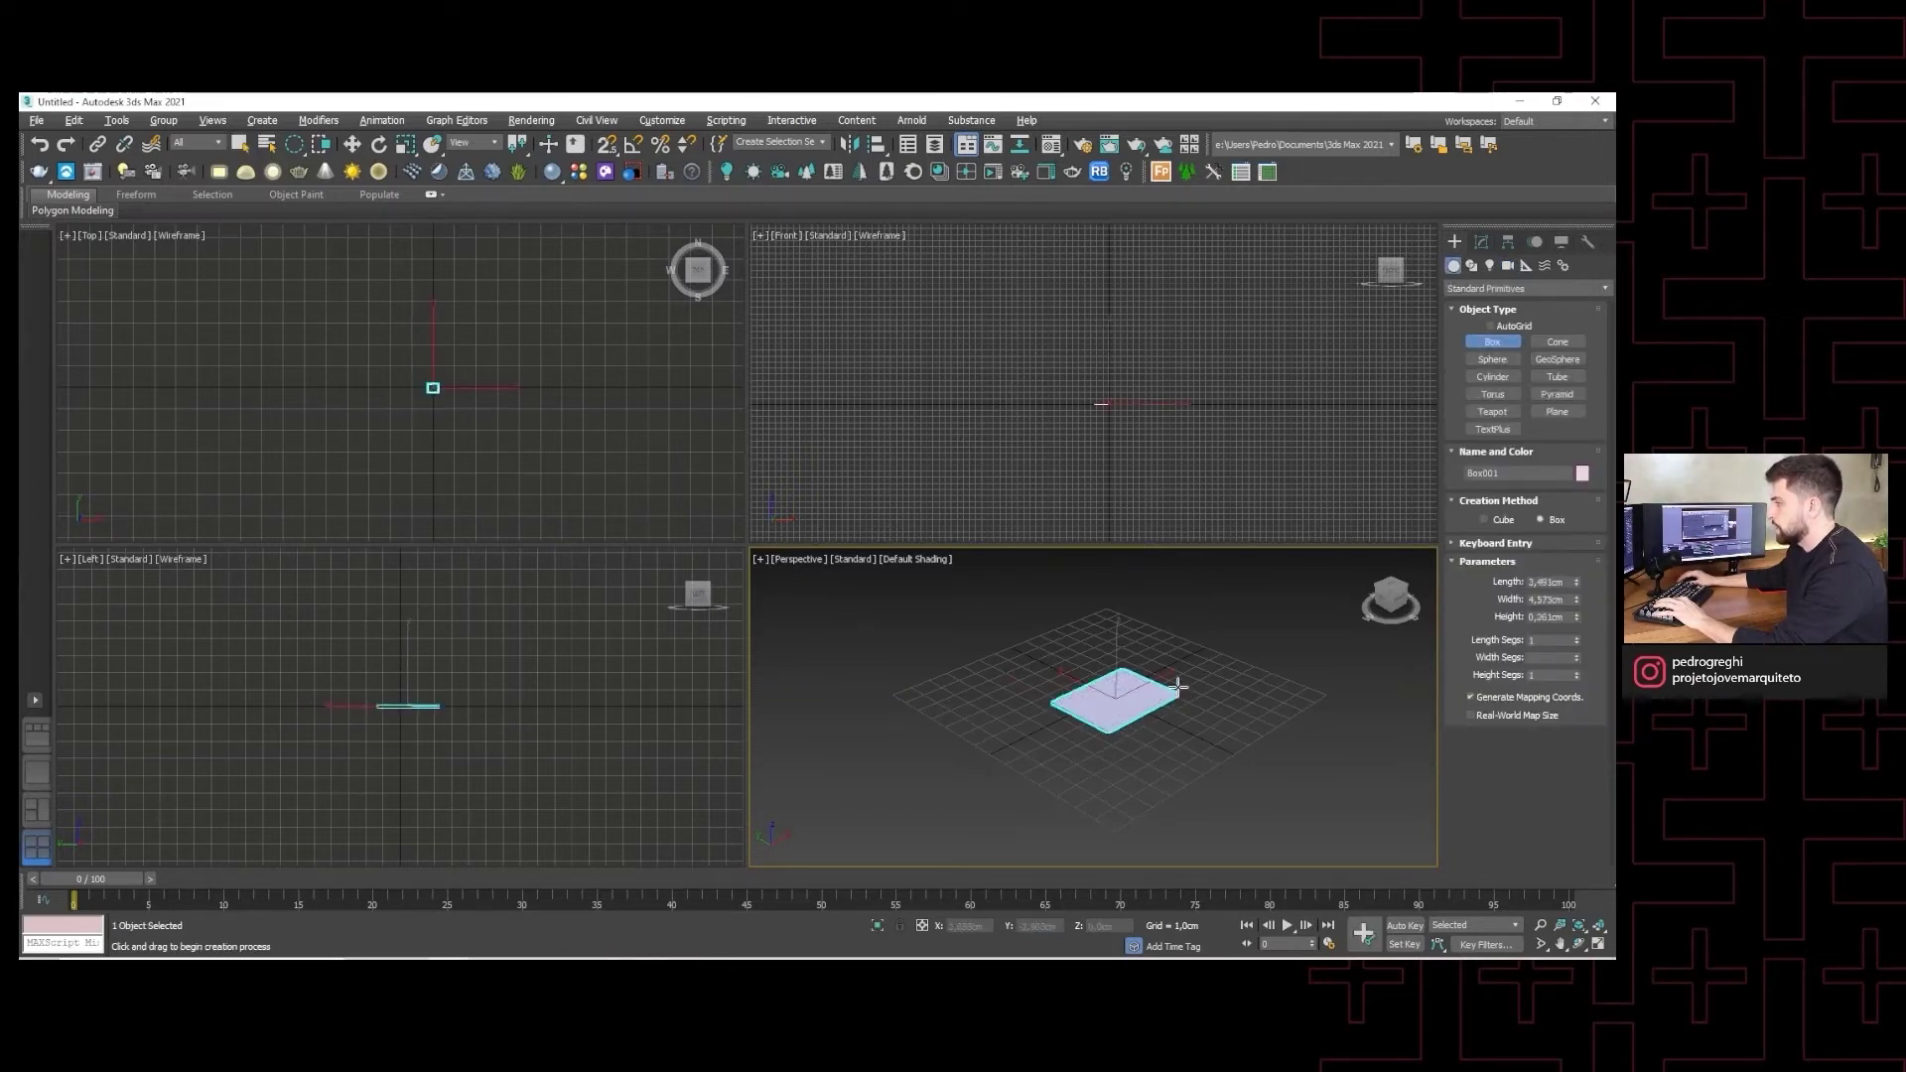
pyautogui.rightClick(983, 669)
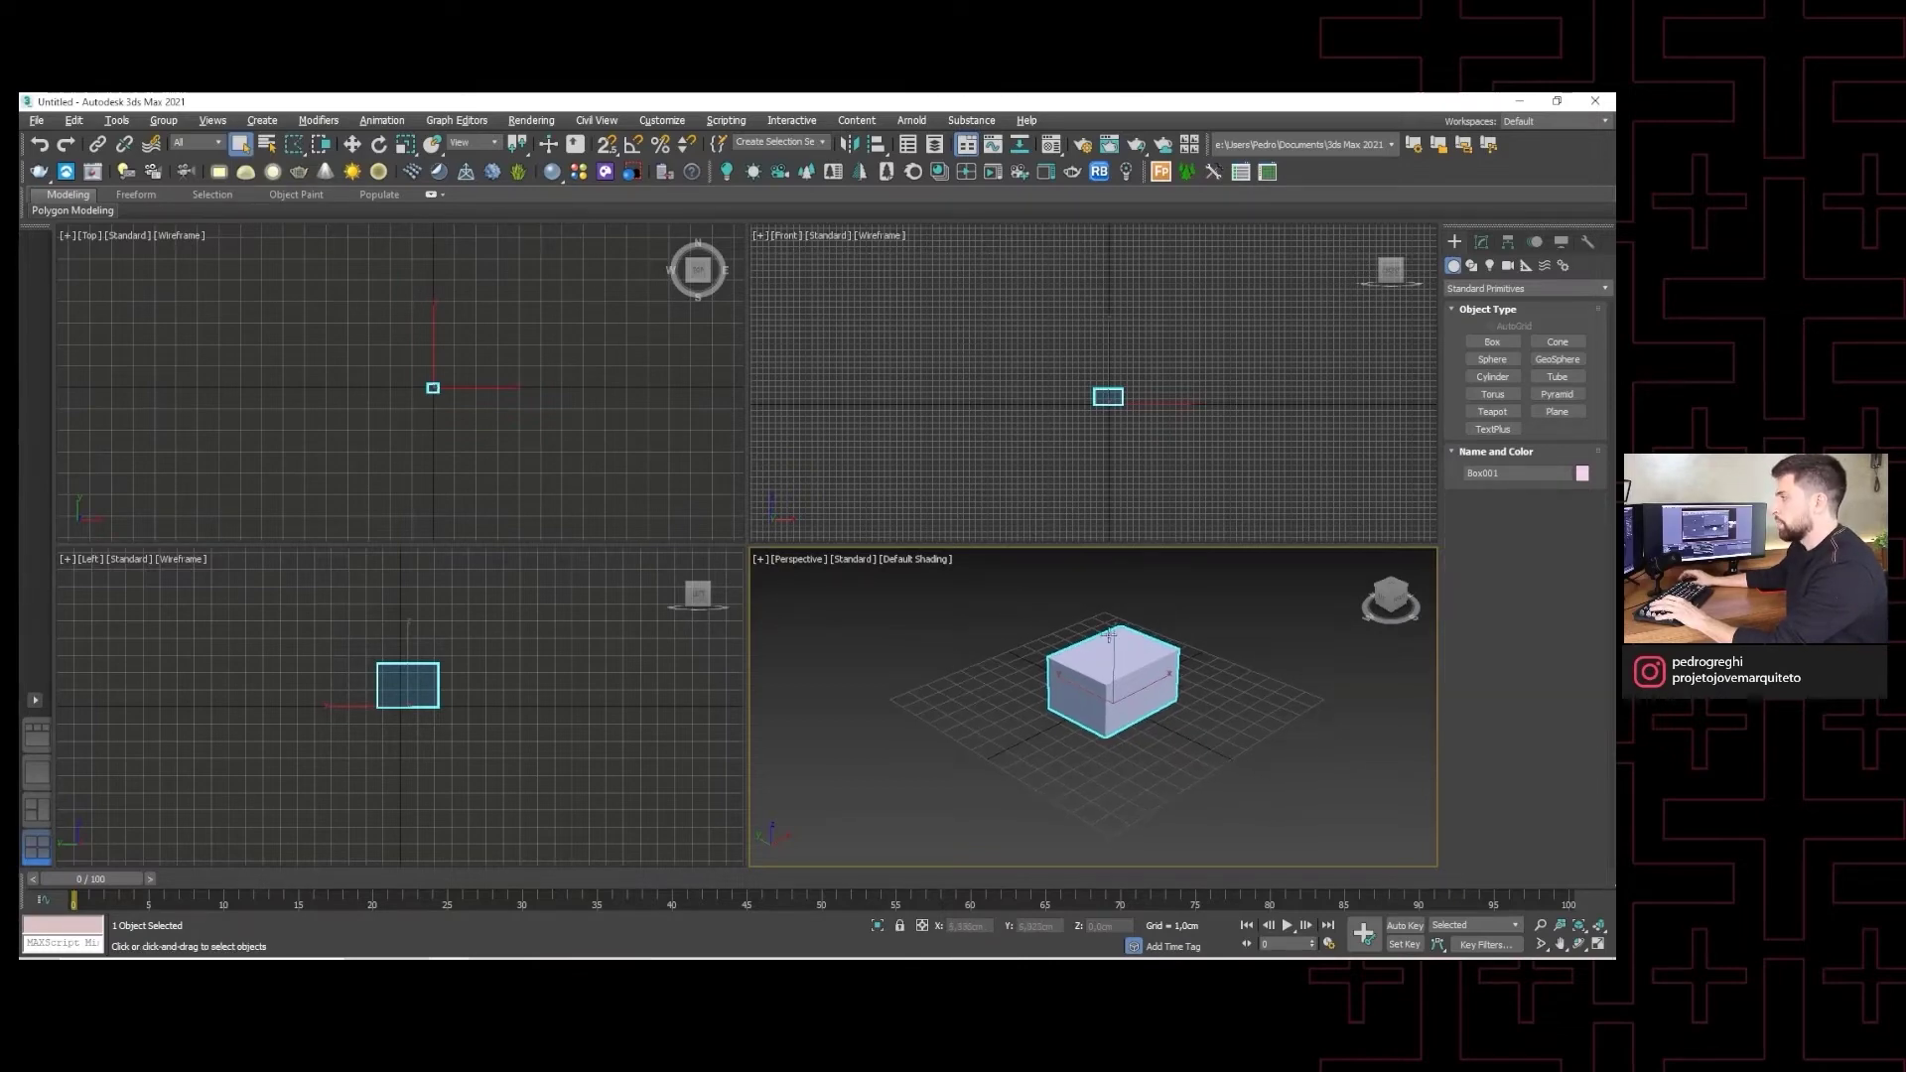
pyautogui.moveTo(983, 669); pyautogui.dragTo(926, 709, button='middle')
pyautogui.click(576, 392)
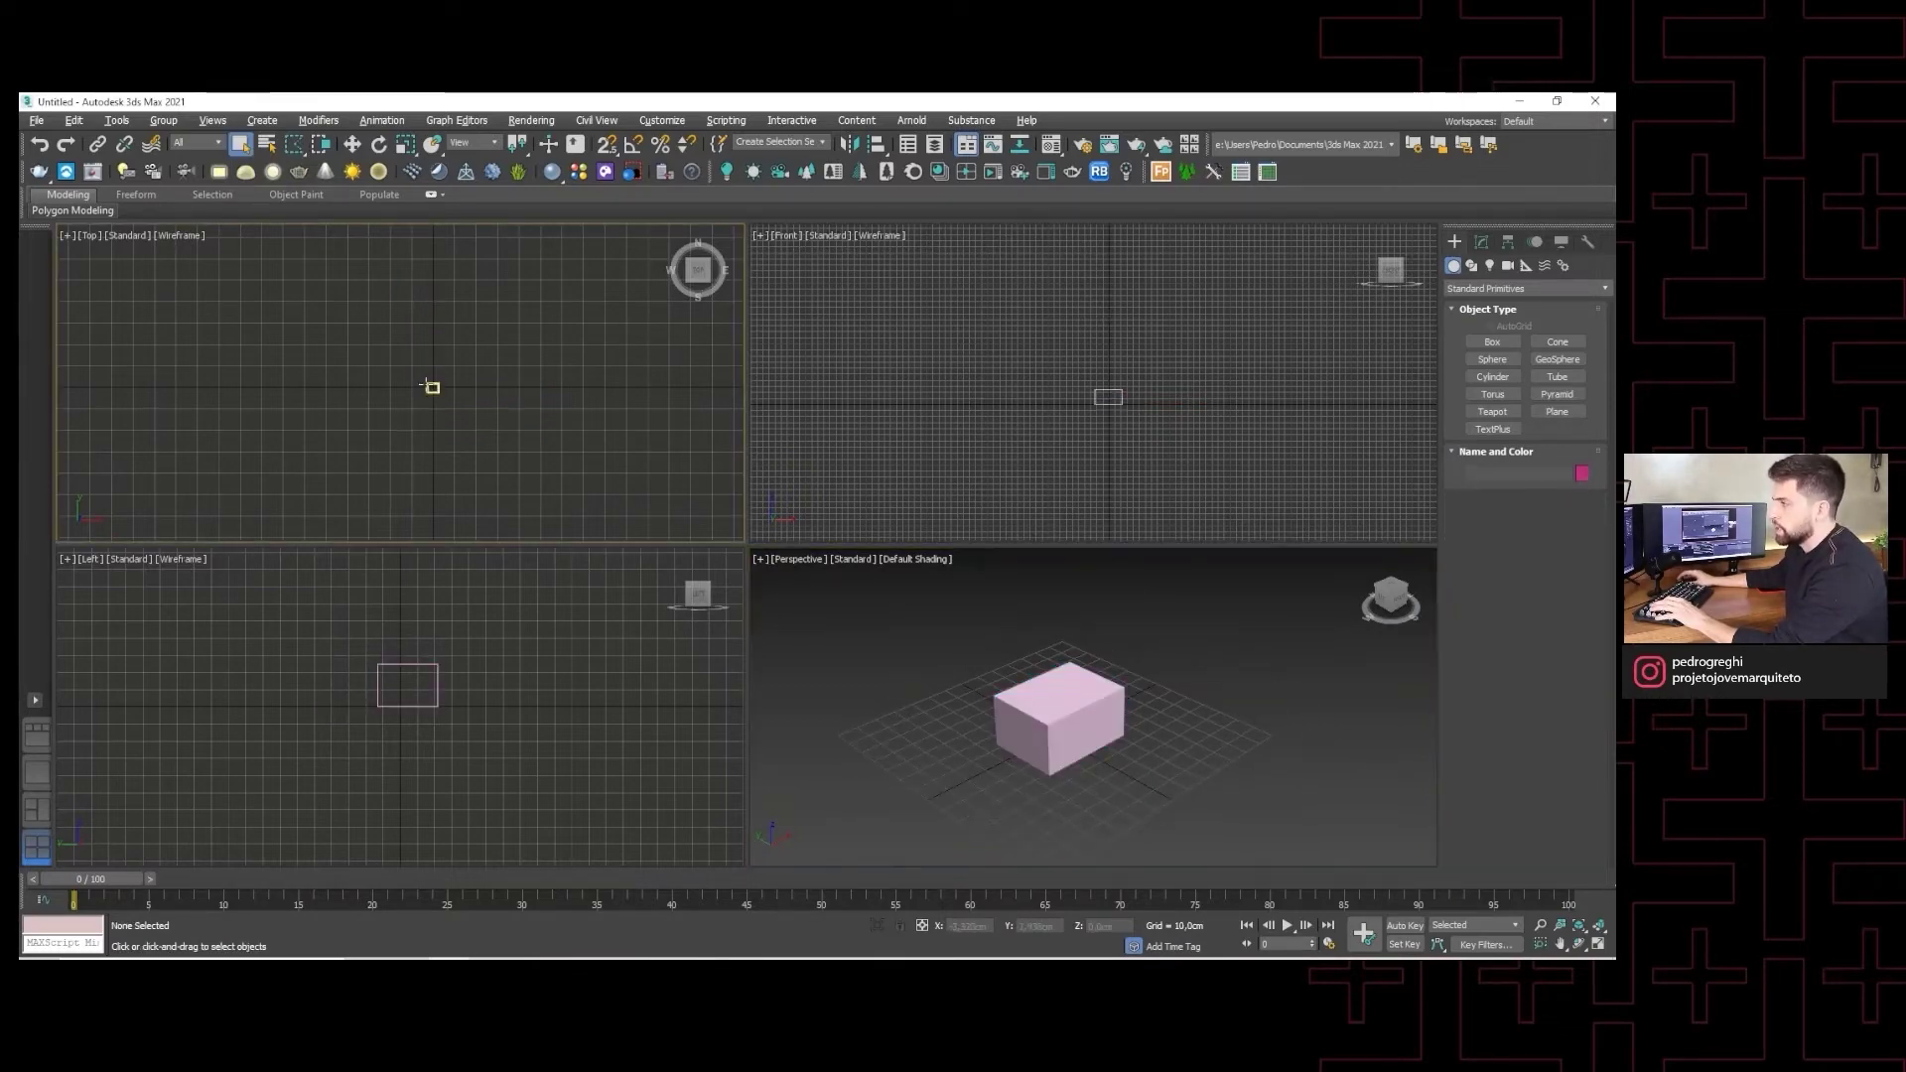
pyautogui.scroll(3, 437, 402)
pyautogui.scroll(2, 445, 419)
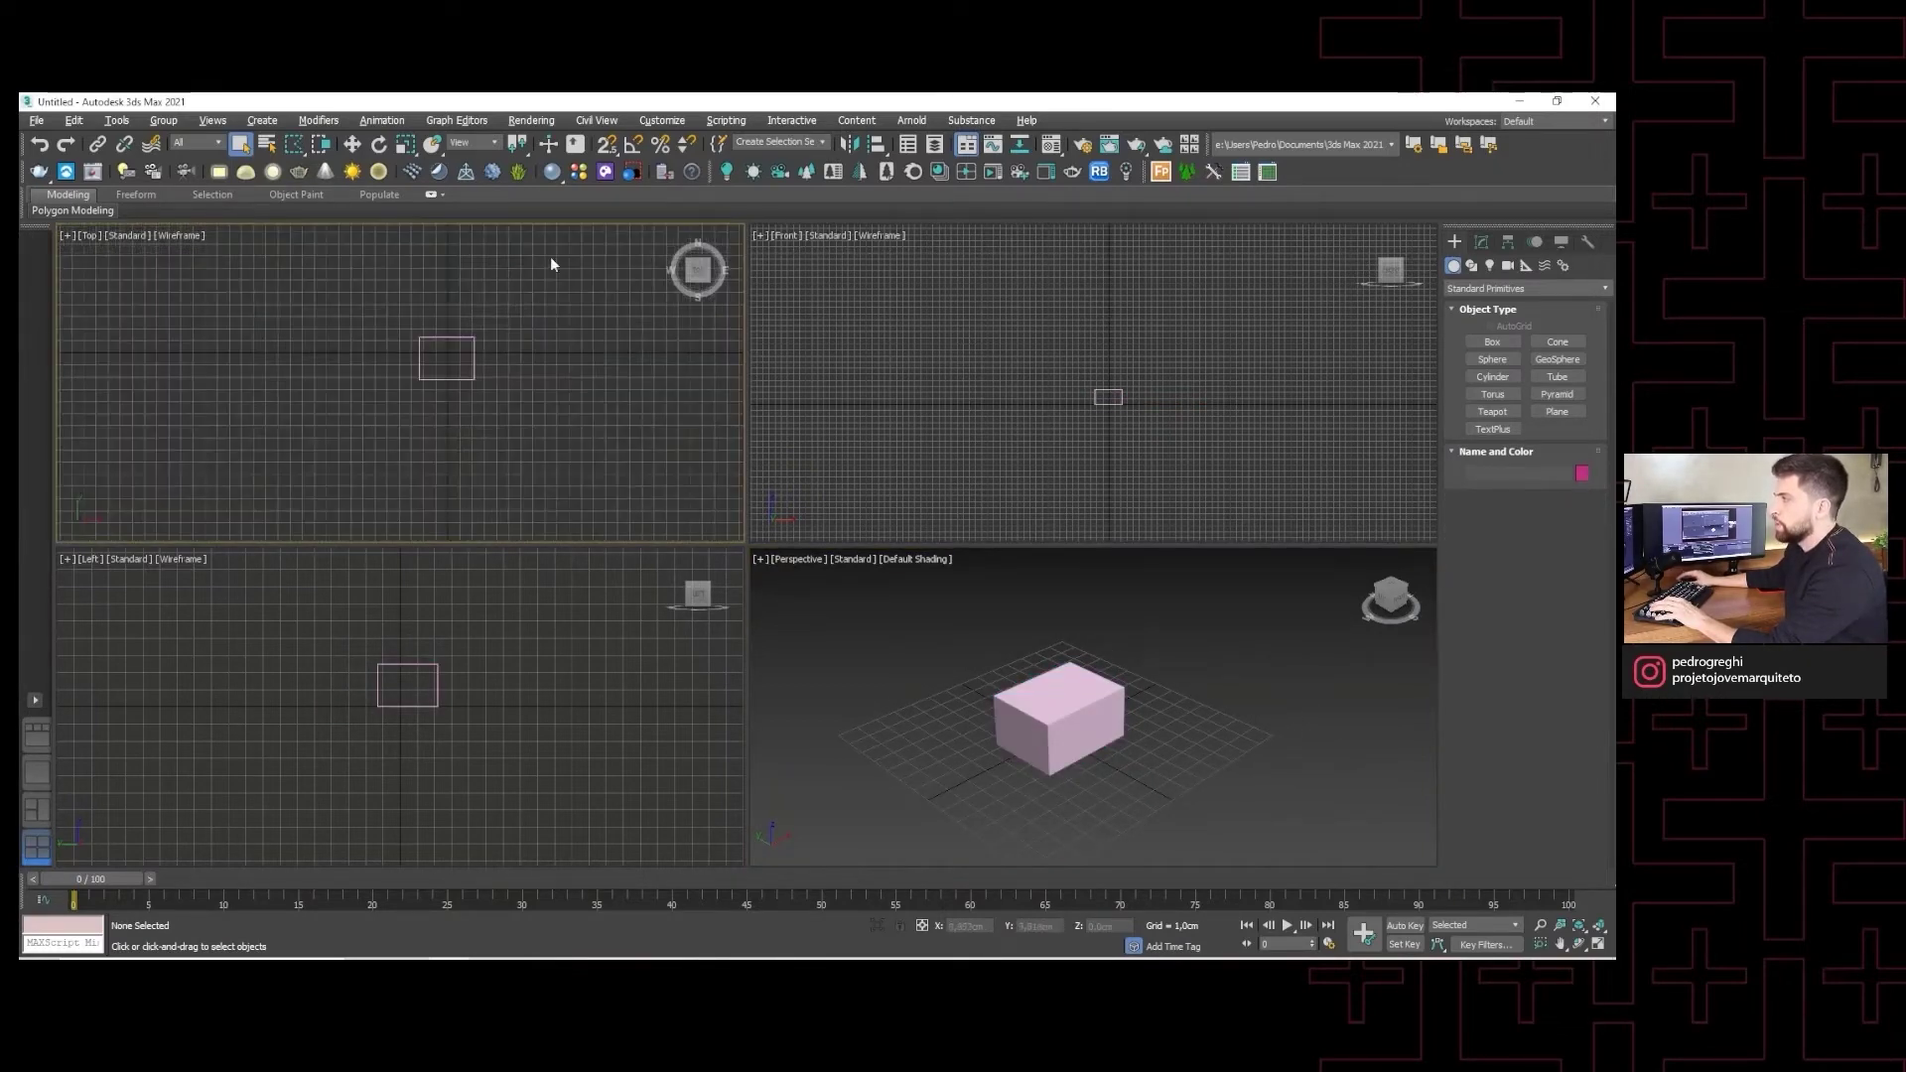
# - Place a Corona target camera aimed at the box in Top view and look through it in Perspective
pyautogui.click(780, 173)
pyautogui.moveTo(442, 473); pyautogui.dragTo(447, 302)
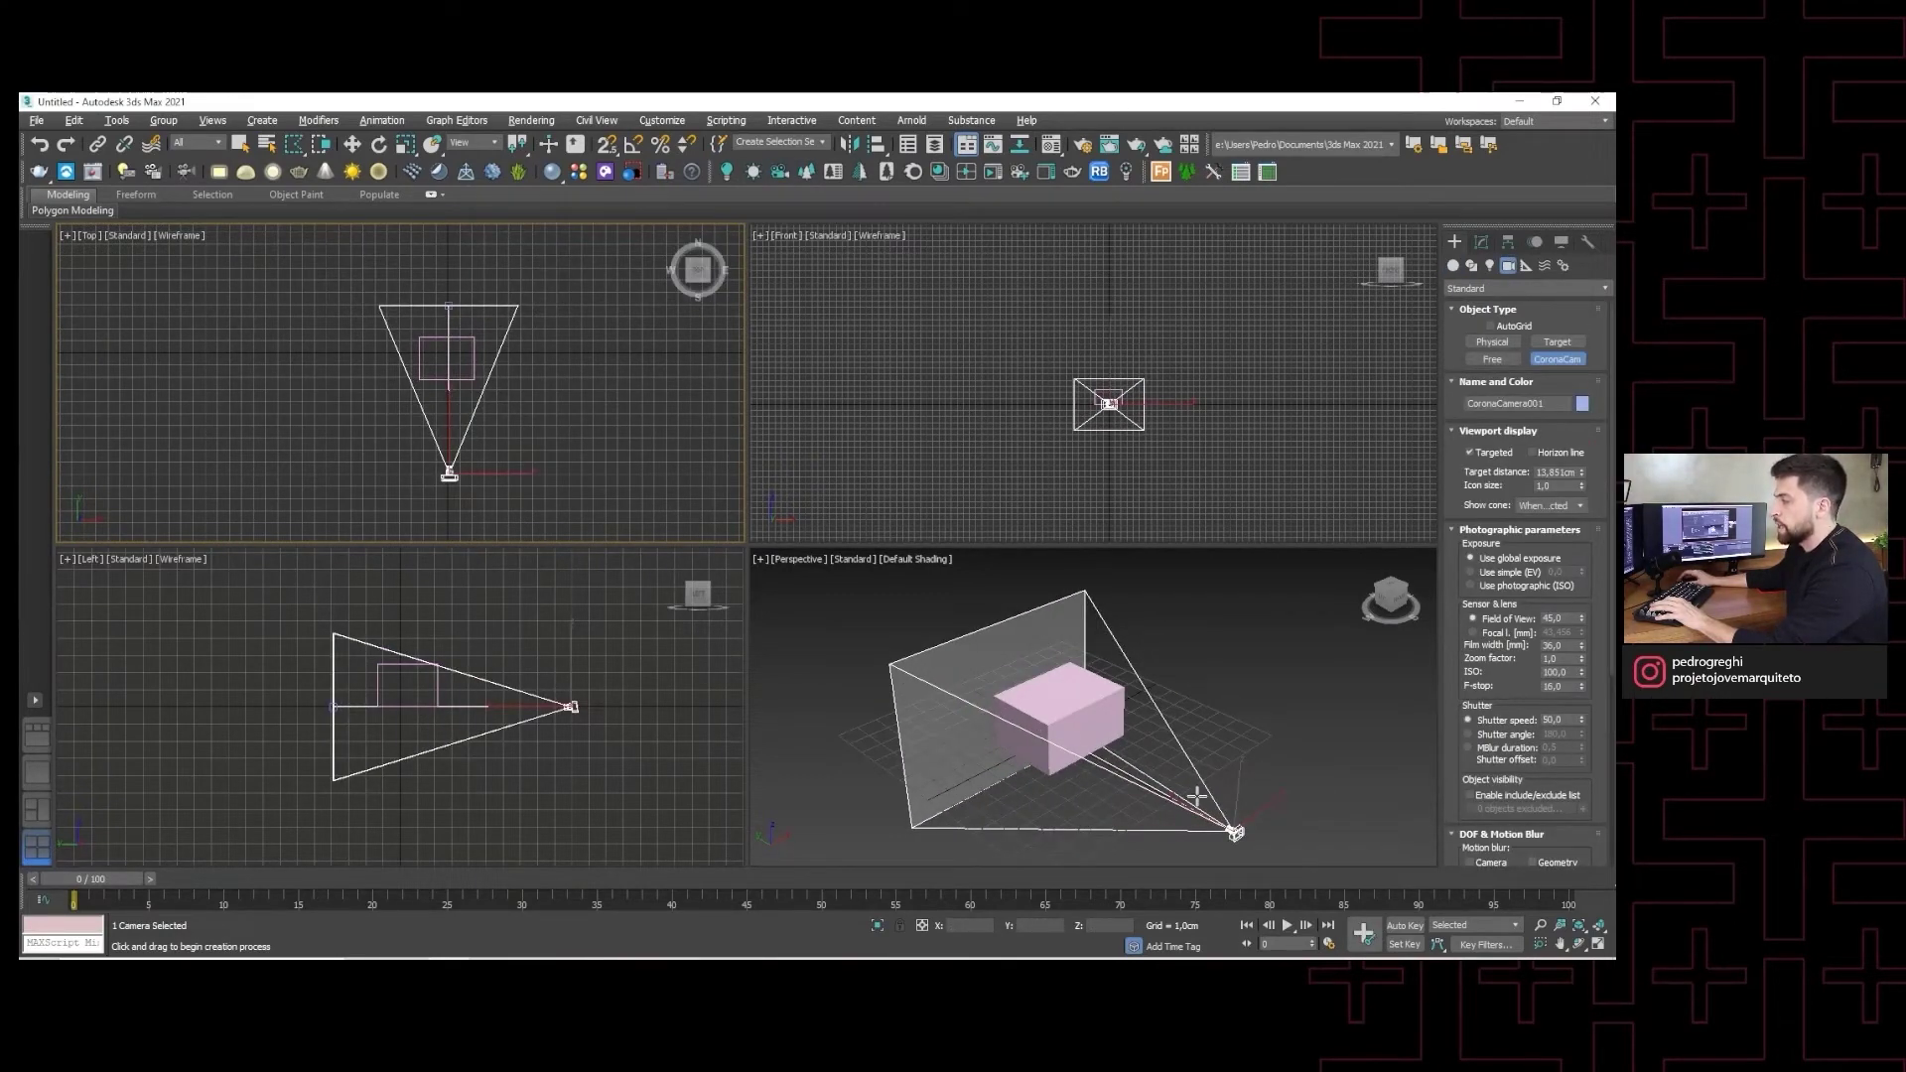
pyautogui.moveTo(1194, 798)
pyautogui.mouseDown(button='middle')
pyautogui.moveTo(1132, 706)
pyautogui.moveTo(1154, 730)
pyautogui.mouseUp(button='middle')
pyautogui.press('c')
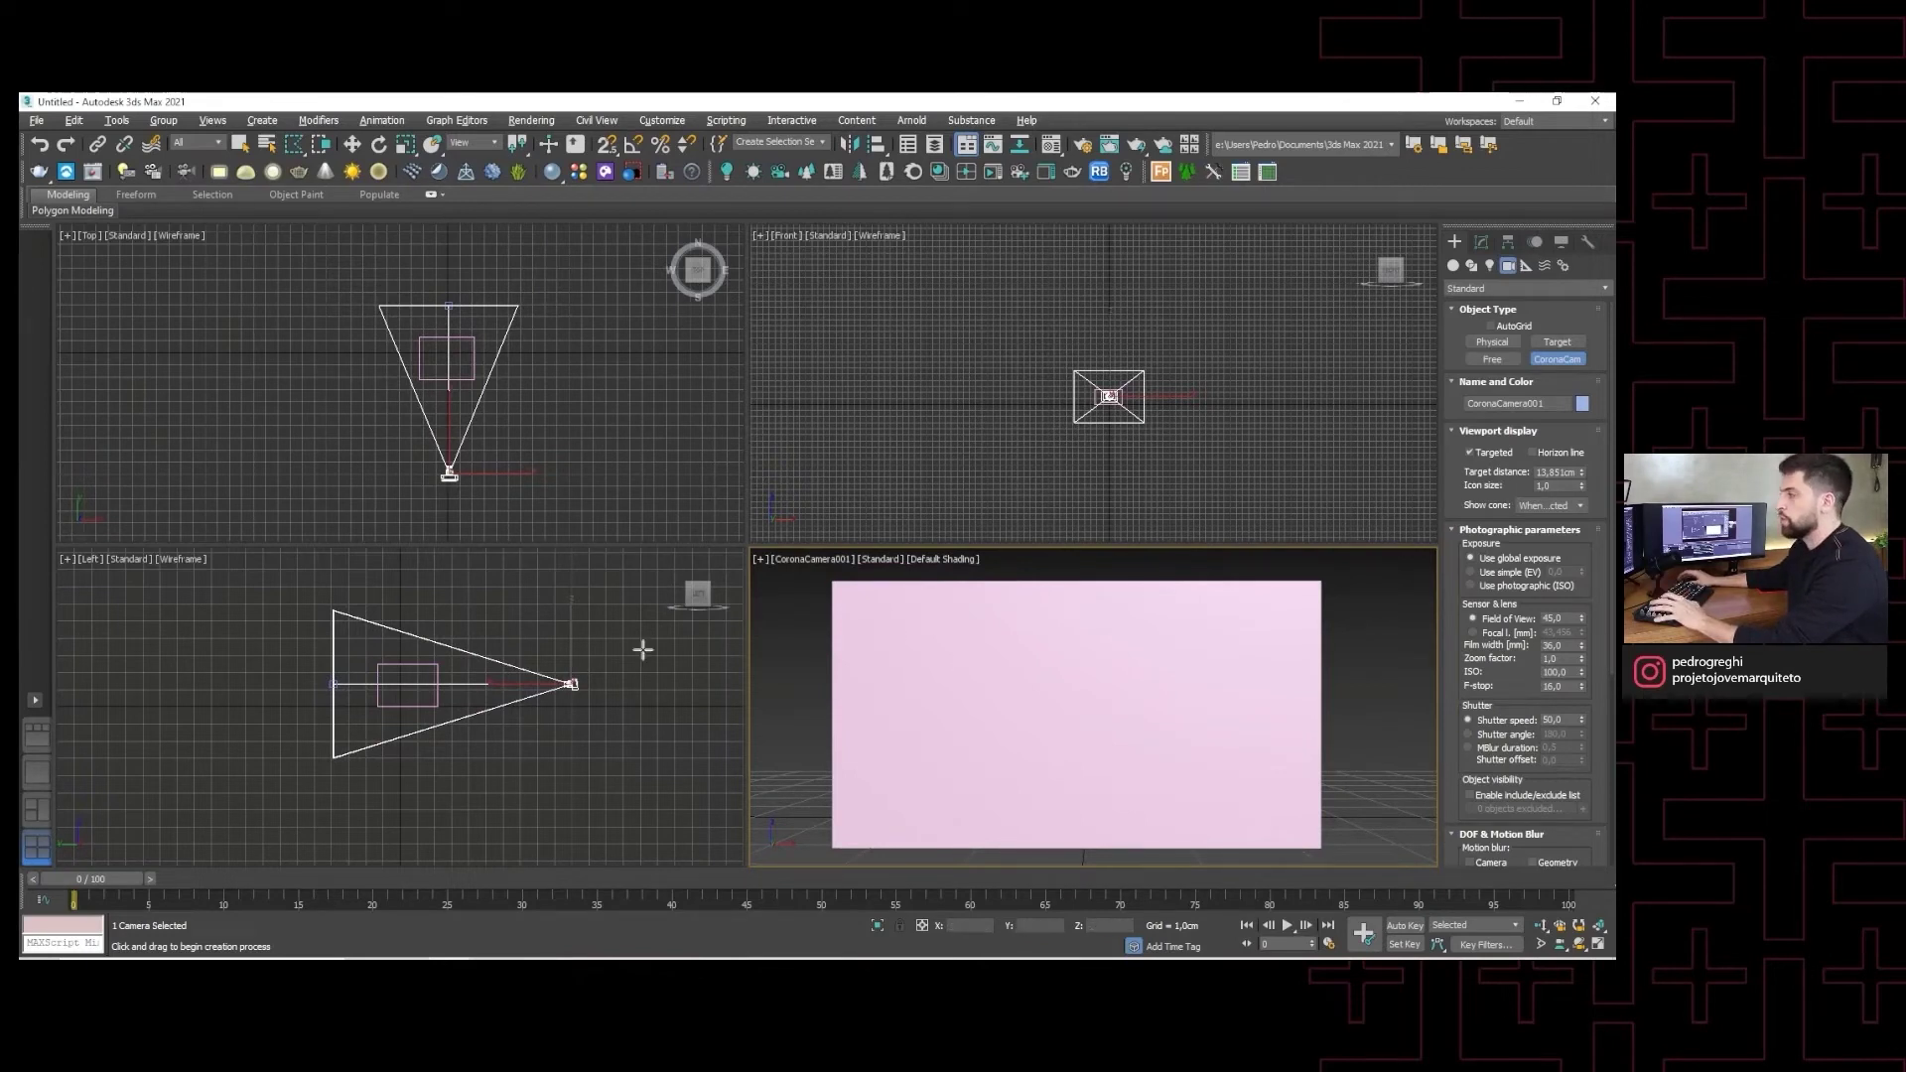
# - Delete the camera and its target, maximize Perspective with Alt+W, and orbit above the box
pyautogui.press('Delete')
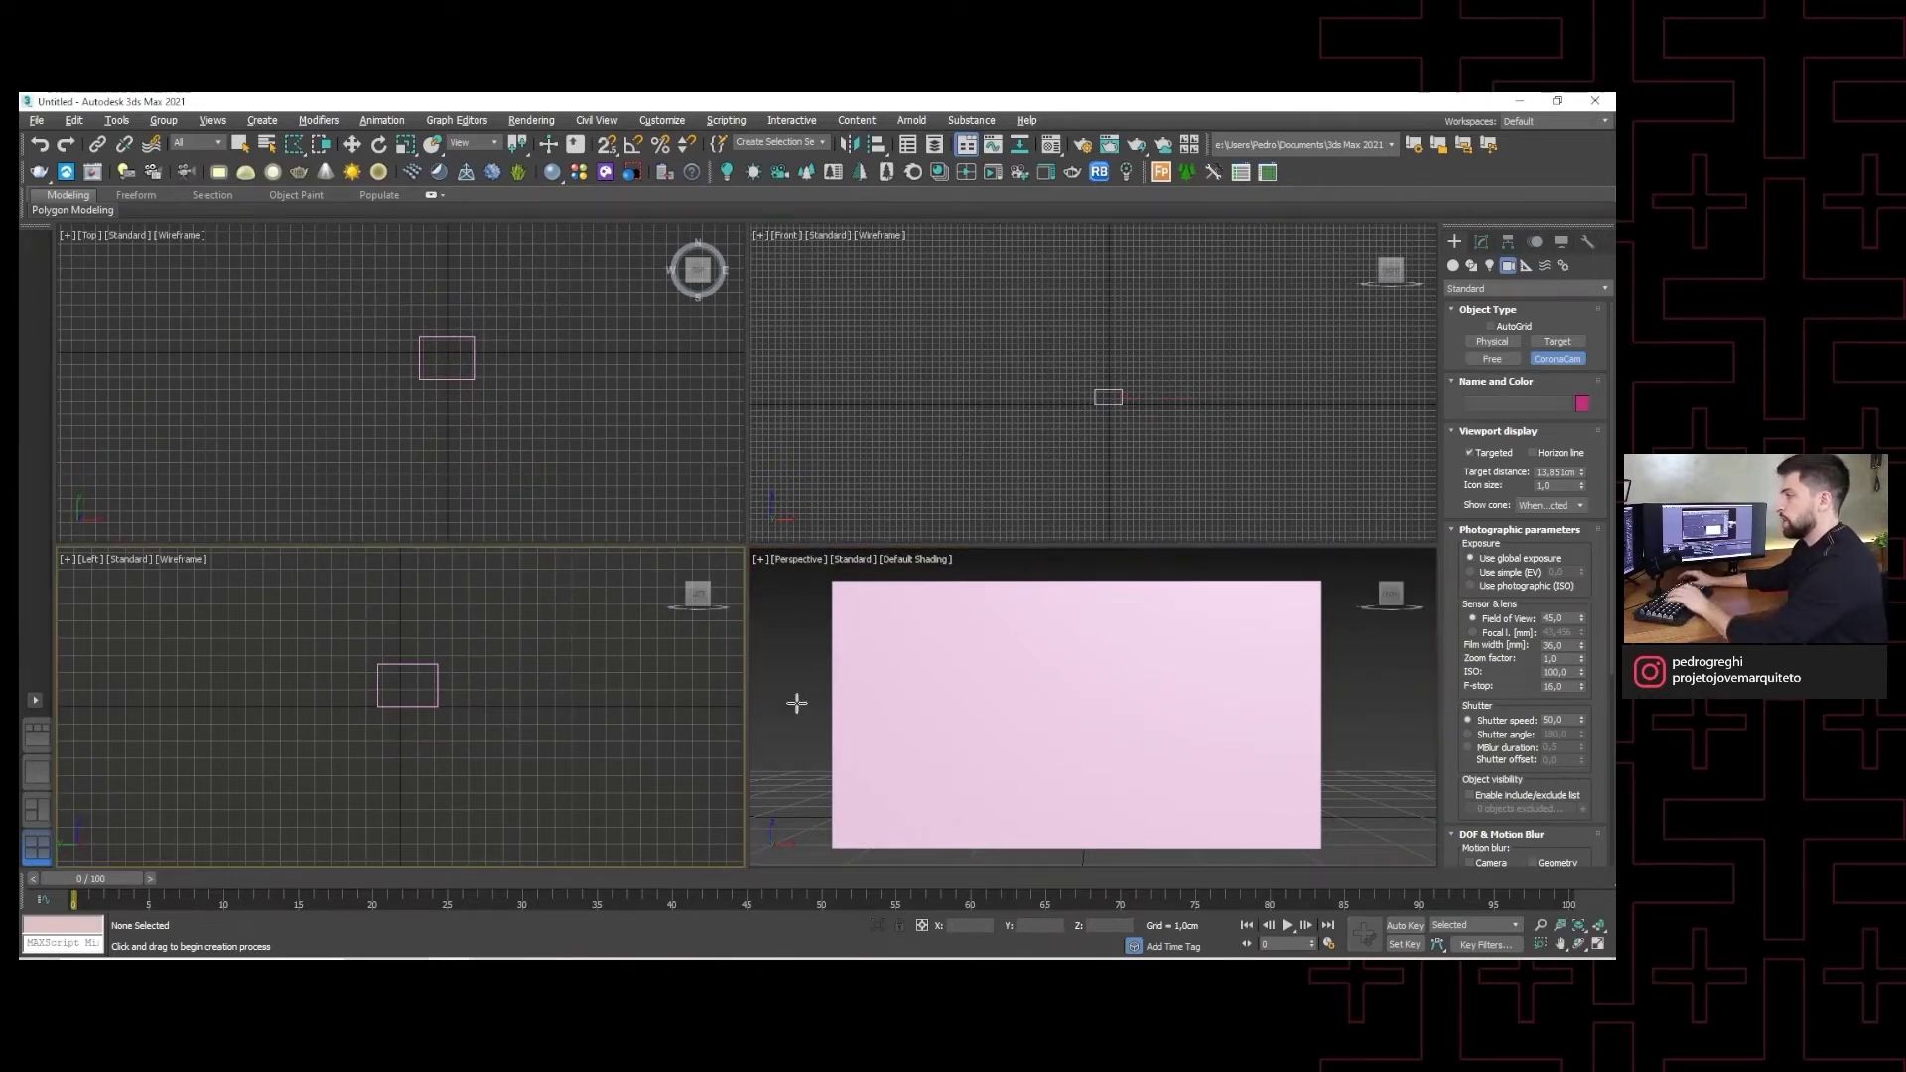
pyautogui.hotkey('alt', 'w')
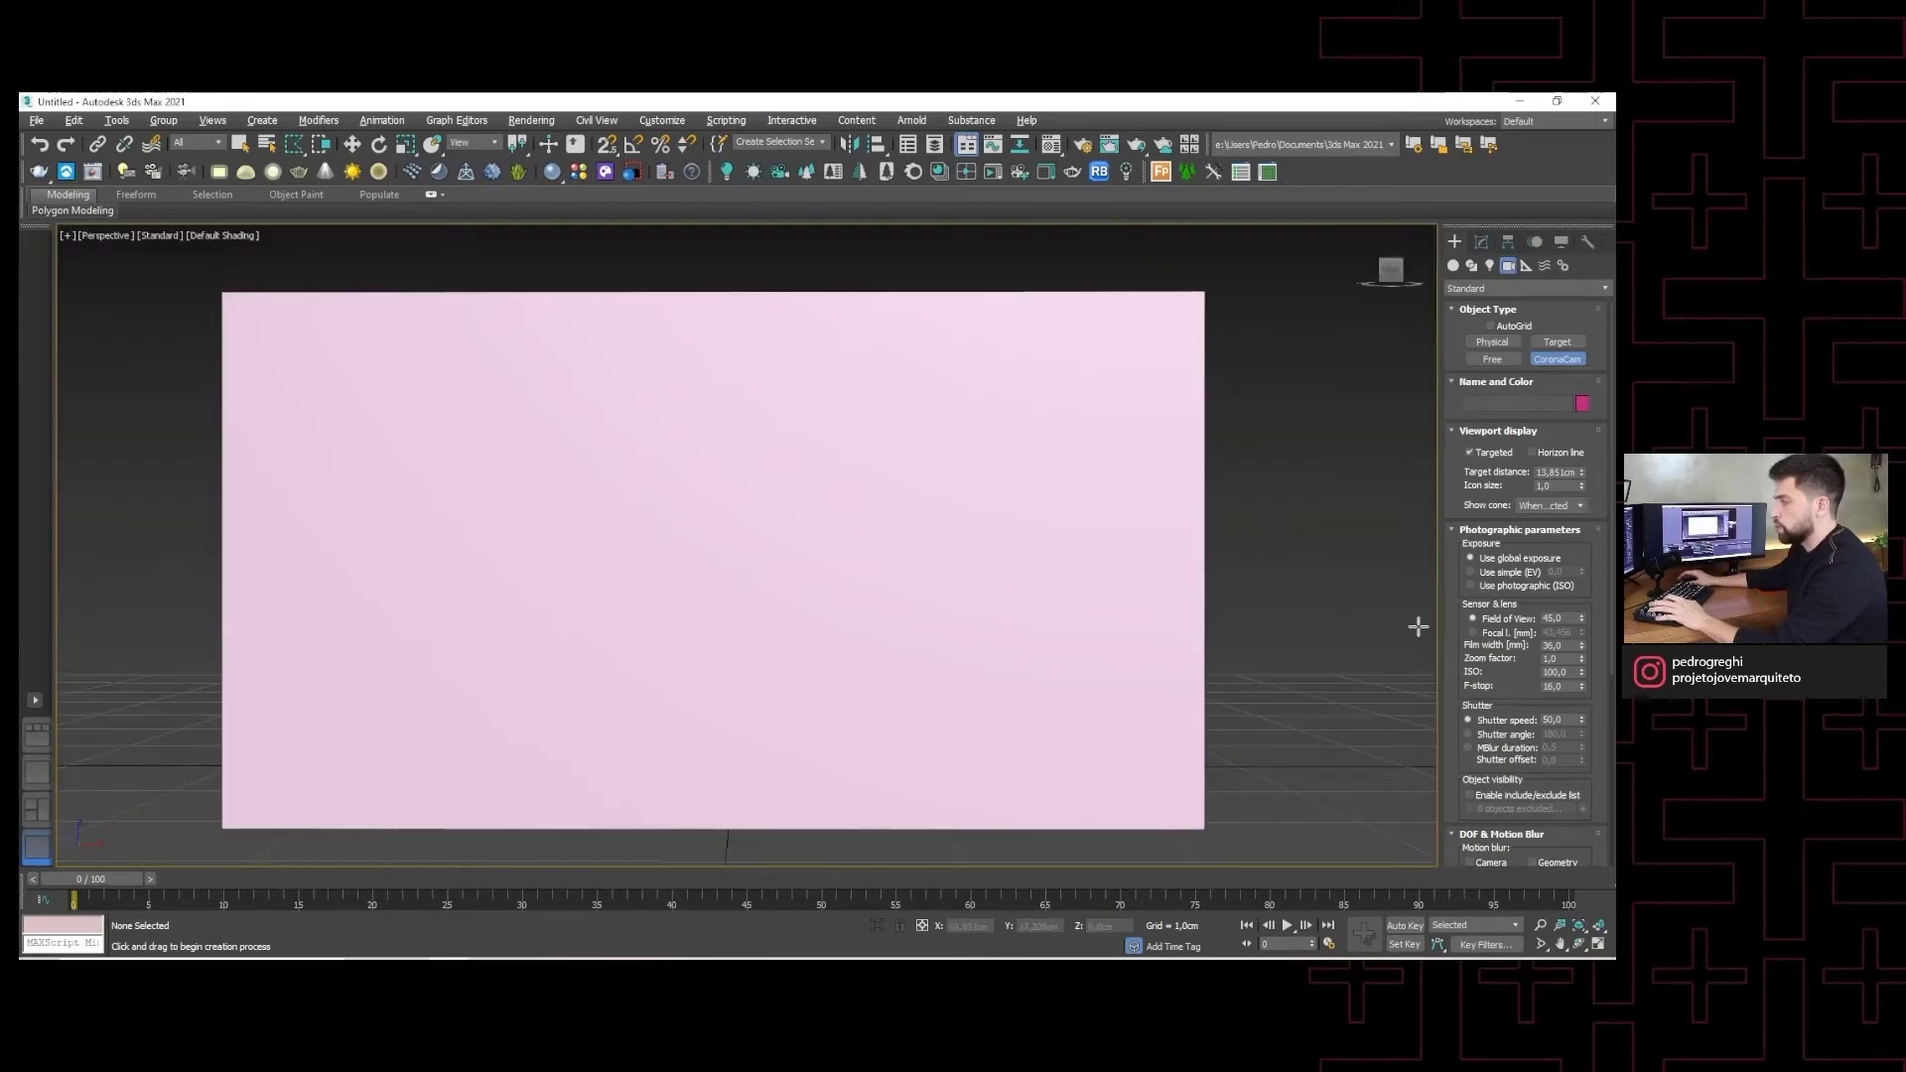
pyautogui.scroll(-5, 1417, 626)
pyautogui.moveTo(1417, 626)
pyautogui.keyDown('alt'); pyautogui.mouseDown(button='middle')
pyautogui.moveTo(927, 668)
pyautogui.moveTo(948, 626)
pyautogui.moveTo(845, 555)
pyautogui.mouseUp(button='middle'); pyautogui.keyUp('alt')
pyautogui.scroll(-3, 948, 625)
pyautogui.scroll(2, 845, 555)
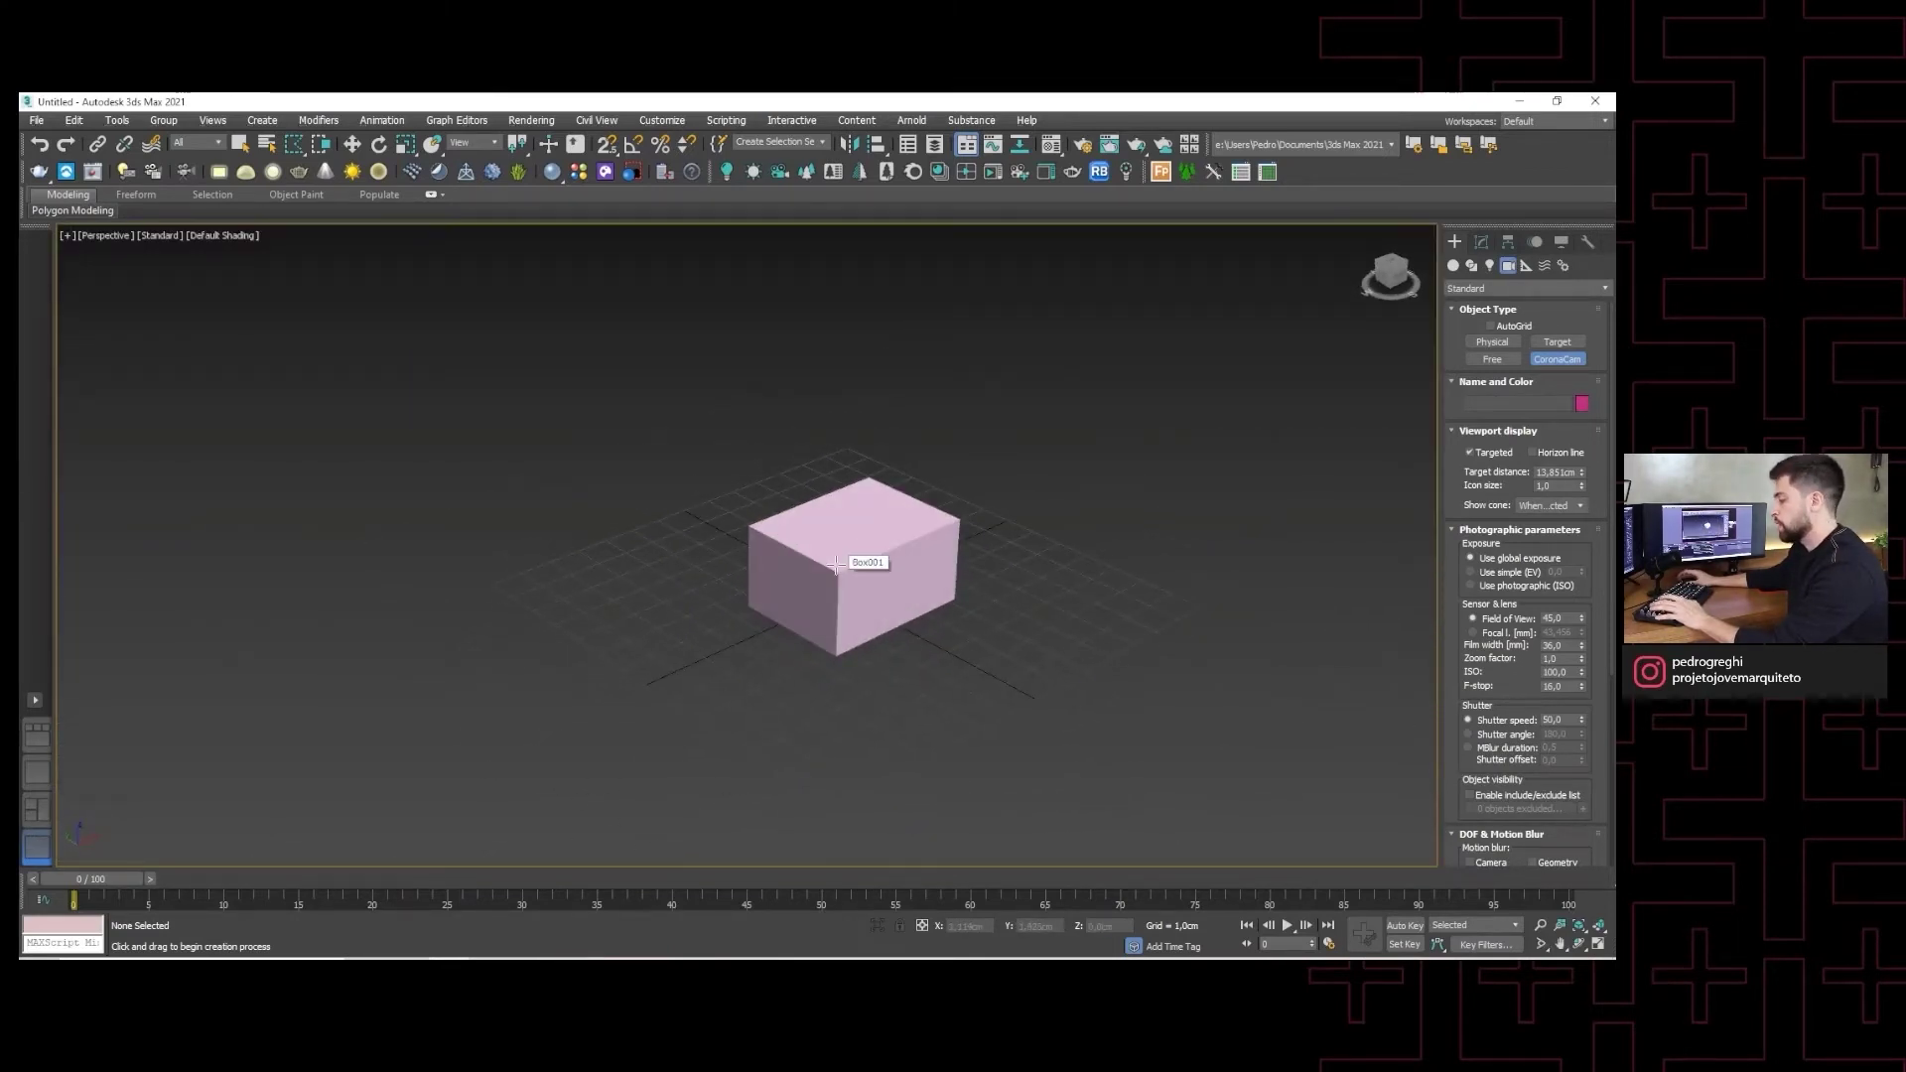
# - Pan and zoom around the box, toggling F3 to end in Wireframe display
pyautogui.press('F3')
pyautogui.press('F3')
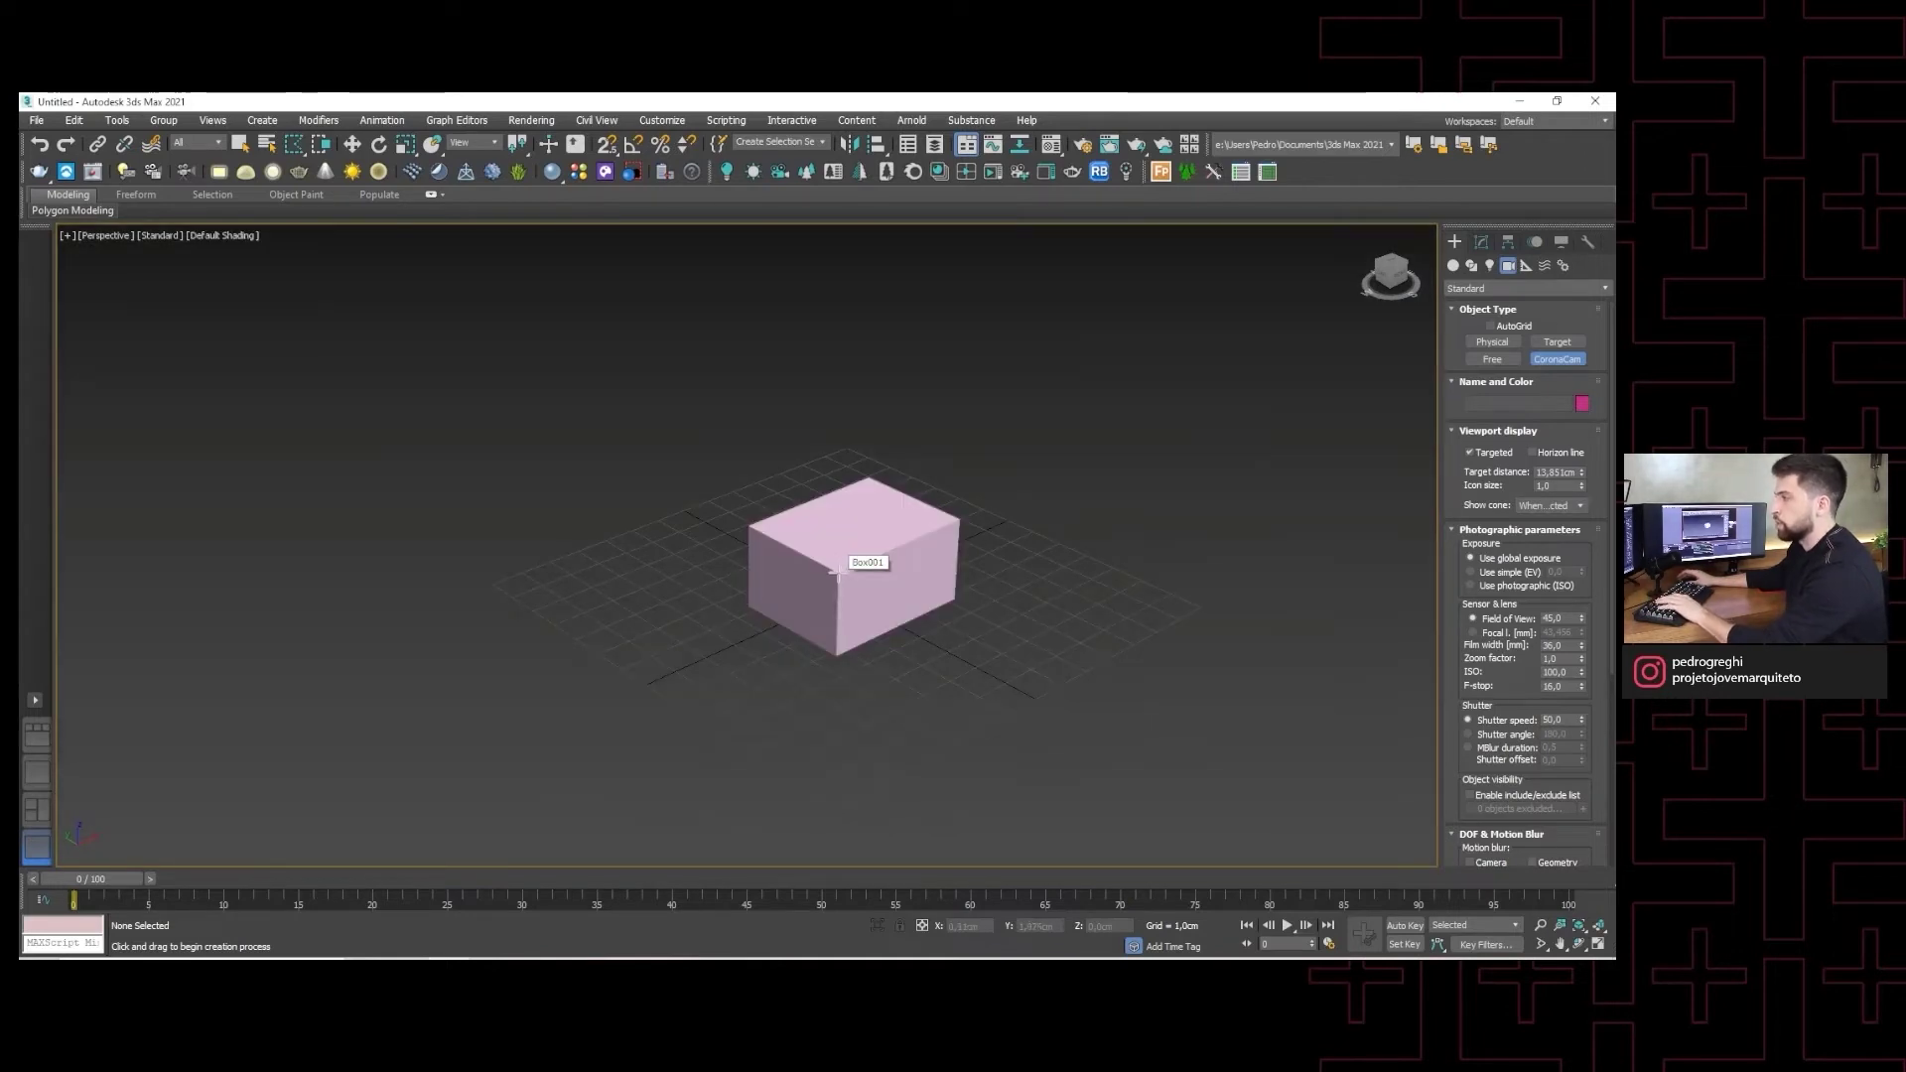
pyautogui.moveTo(837, 574); pyautogui.dragTo(834, 588, button='middle')
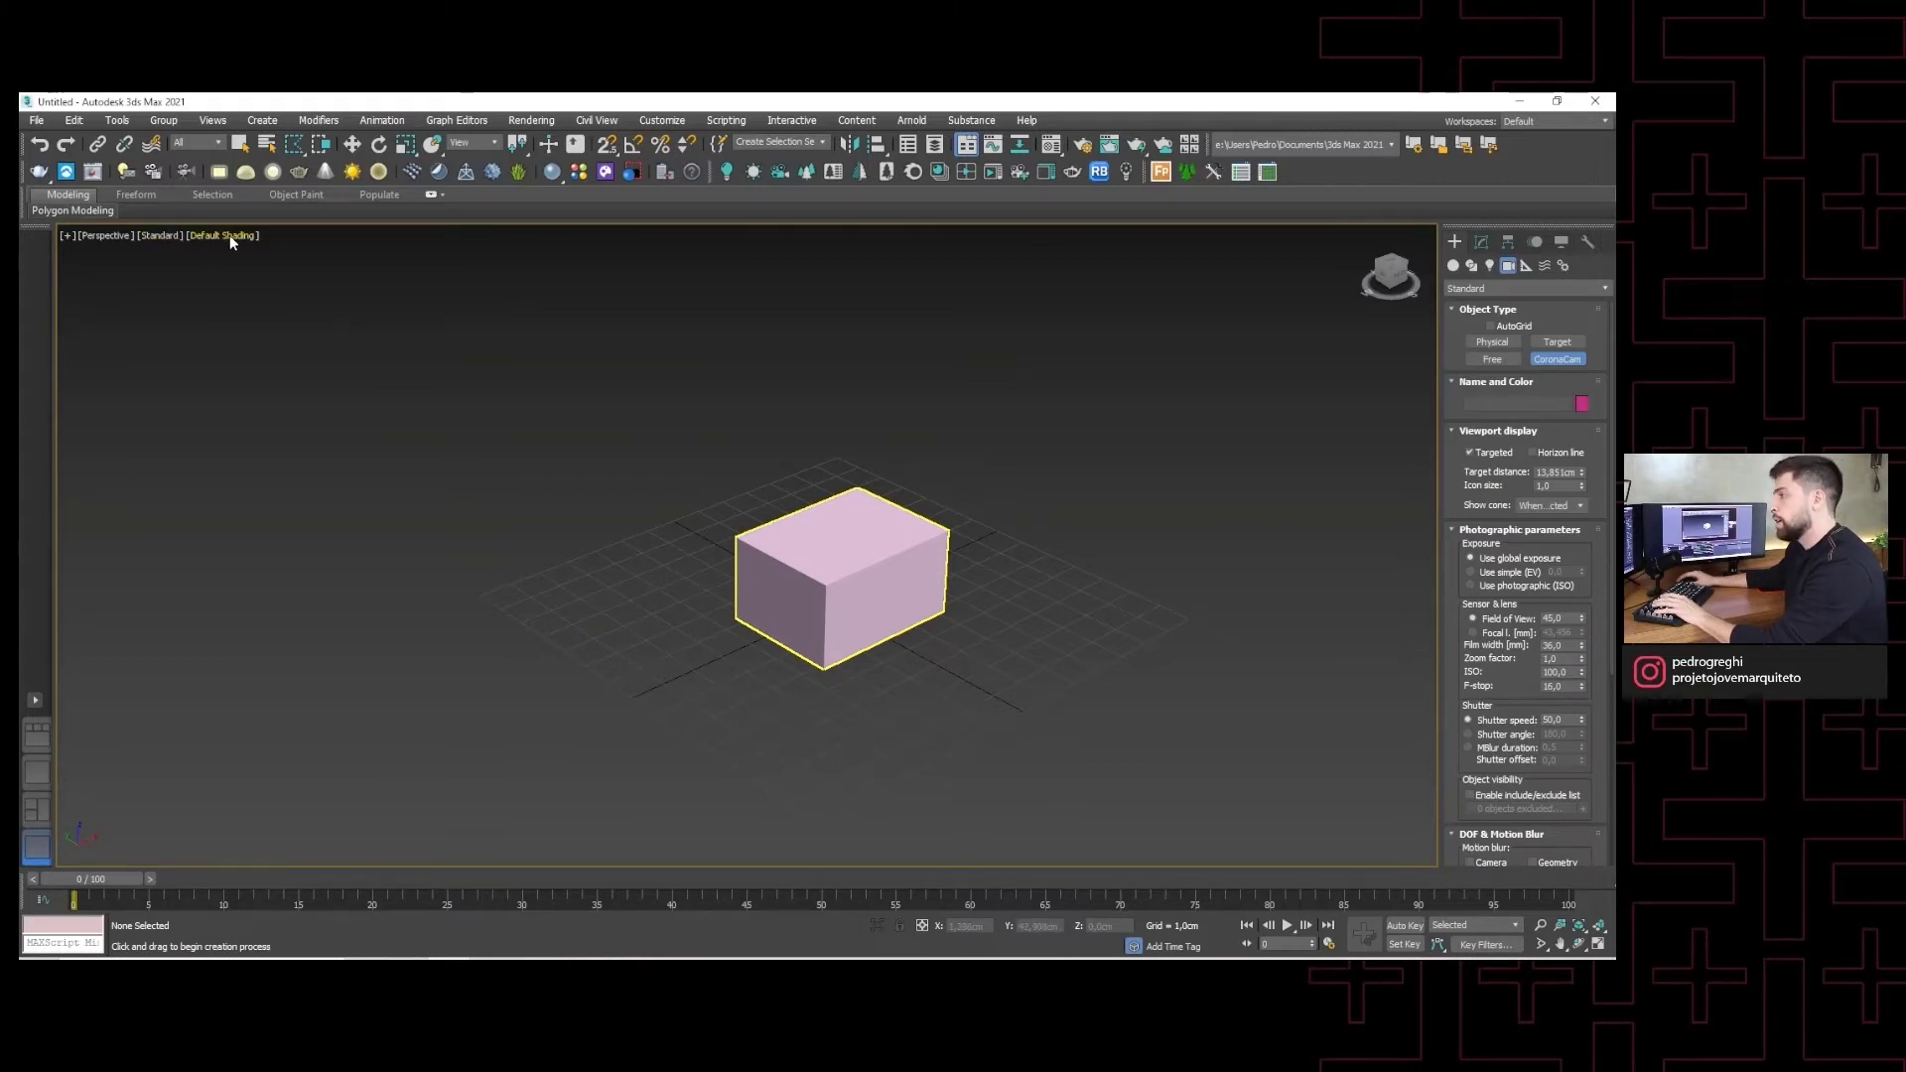
pyautogui.moveTo(344, 363); pyautogui.dragTo(371, 393, button='middle')
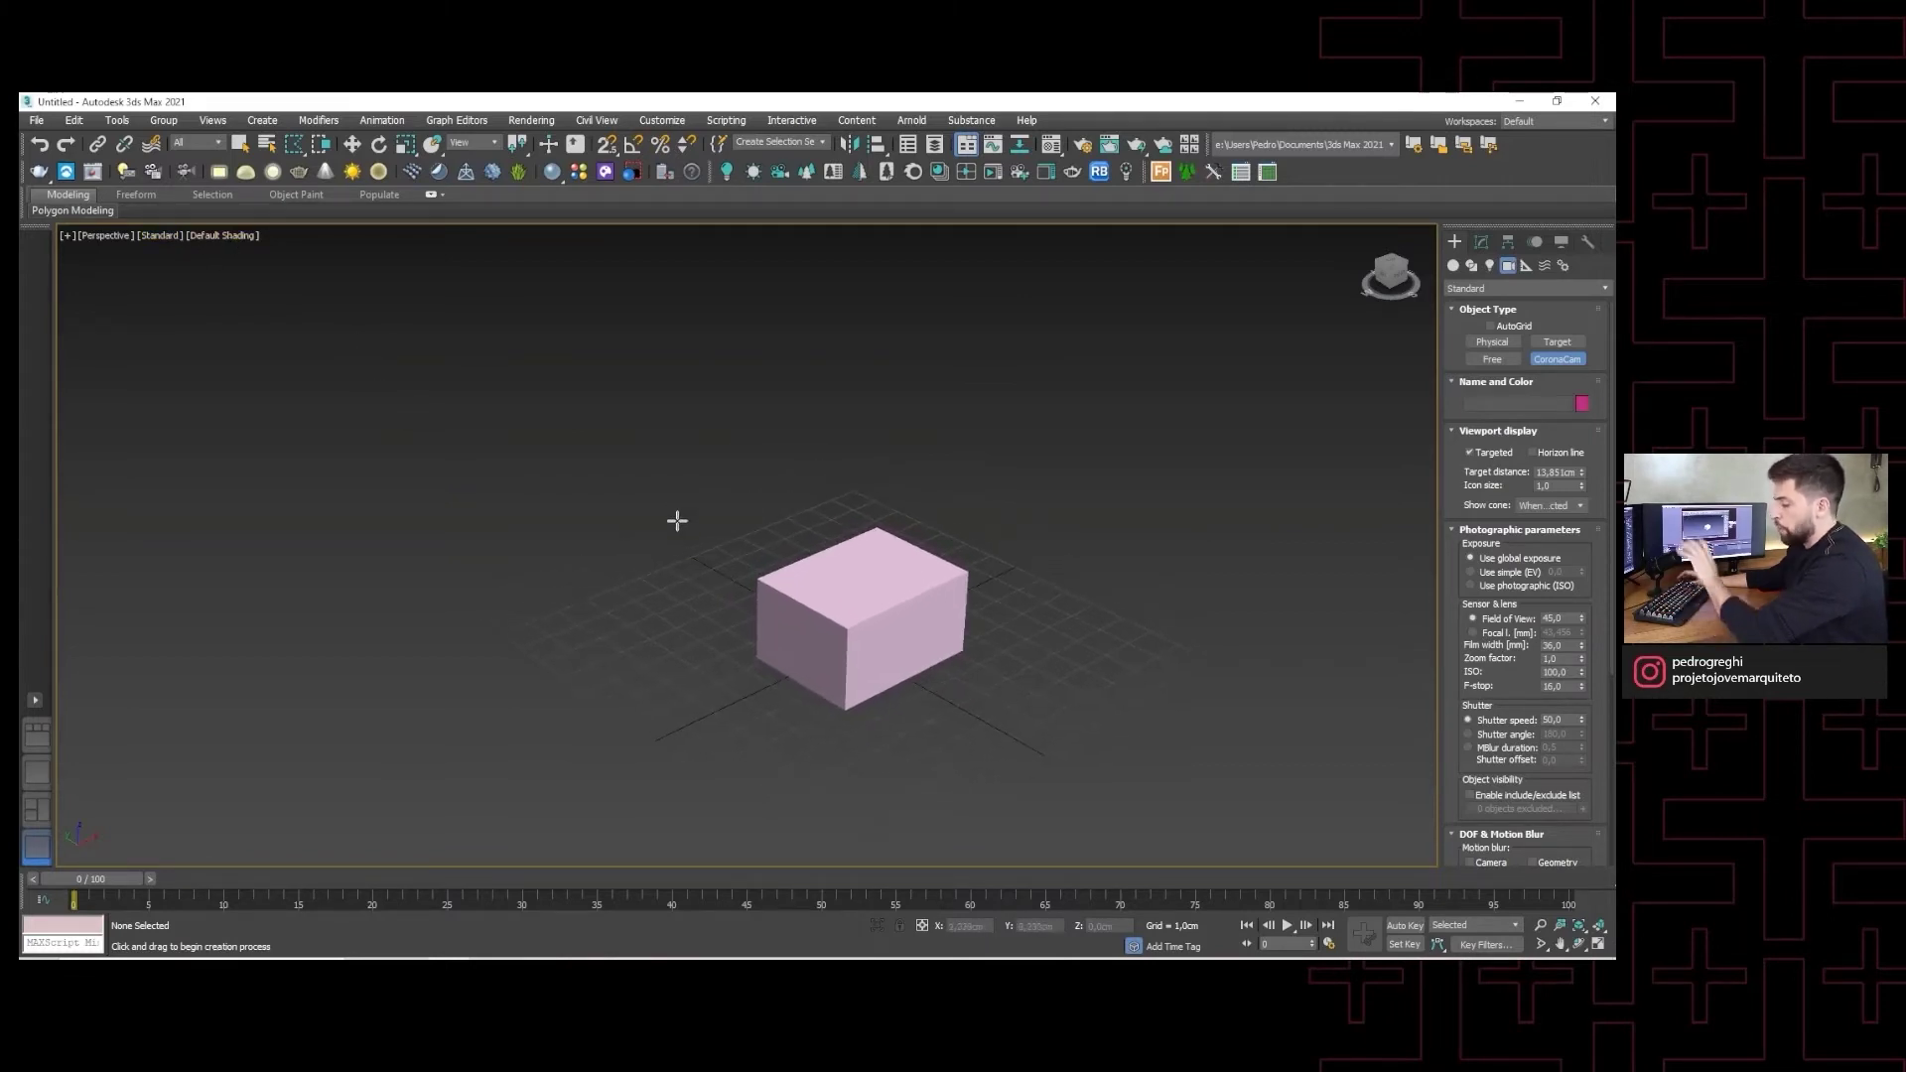
pyautogui.scroll(1, 796, 661)
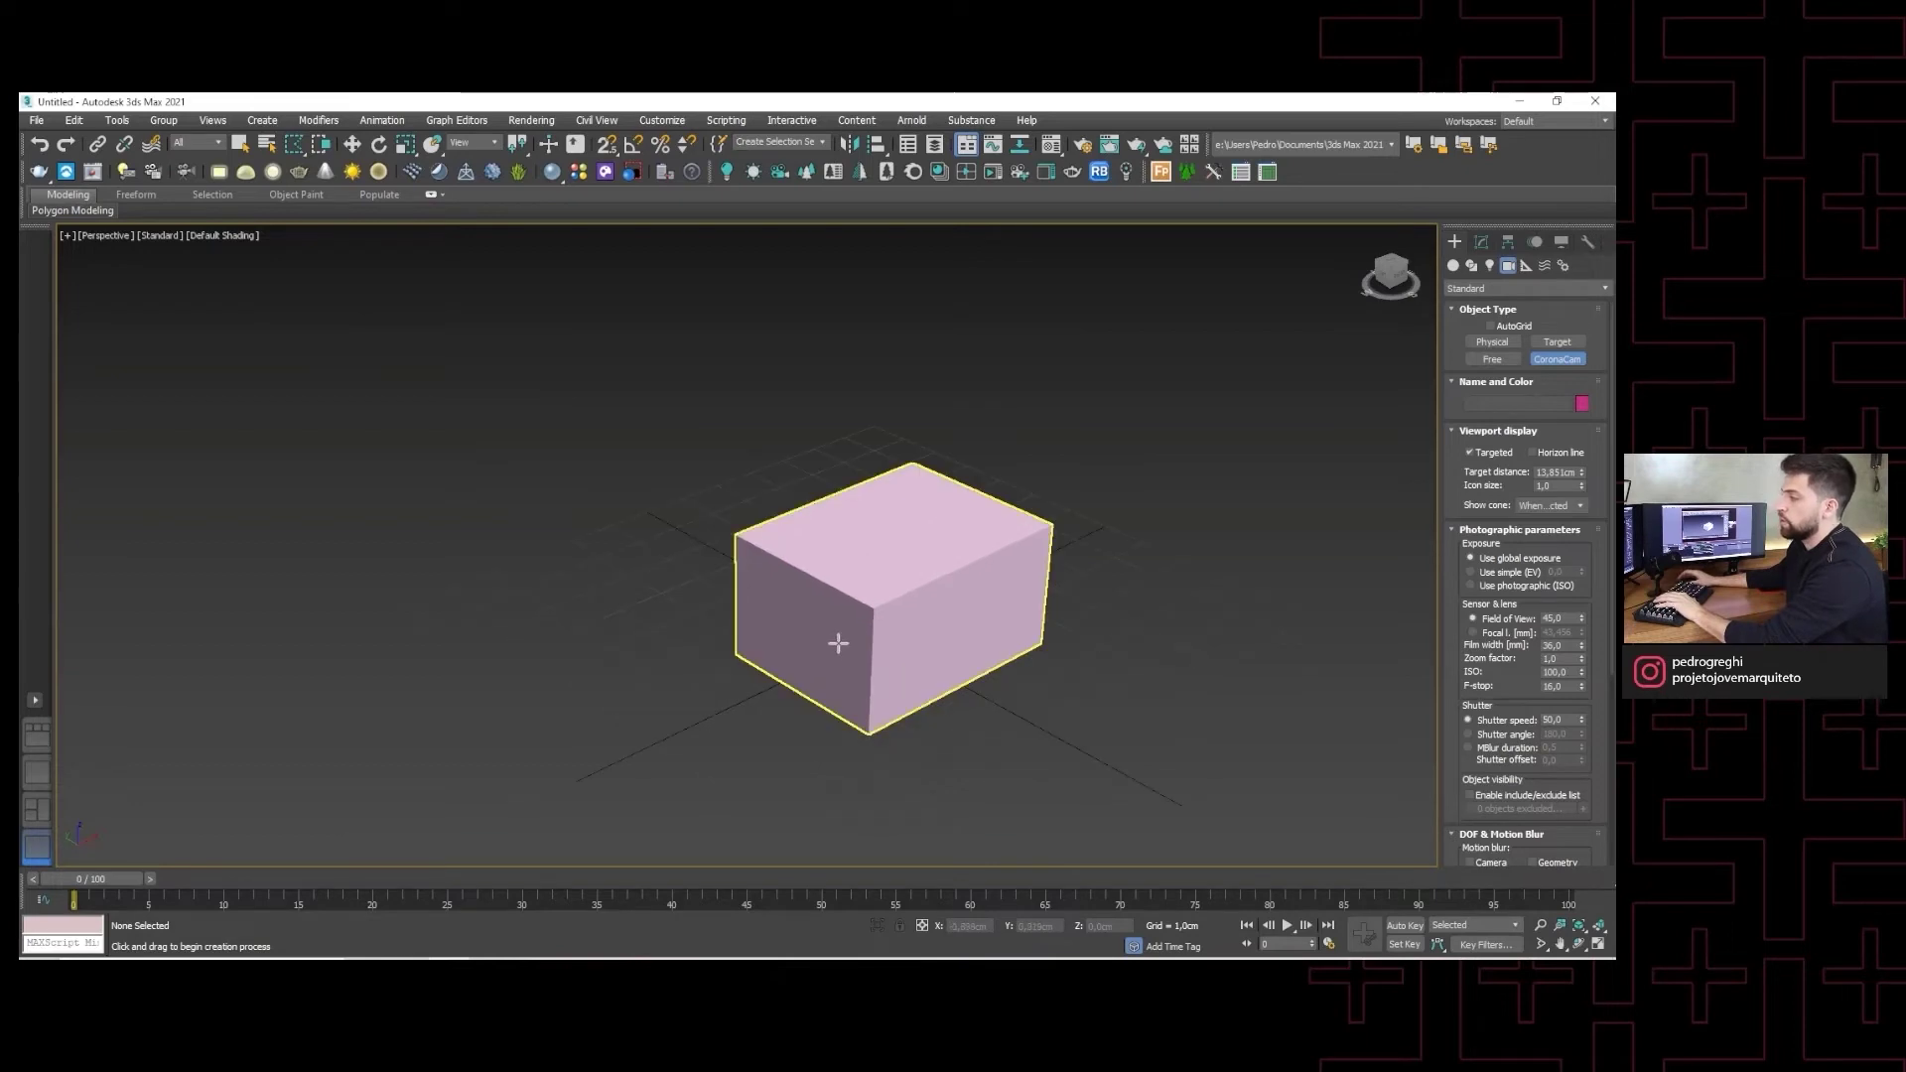
pyautogui.scroll(2, 839, 645)
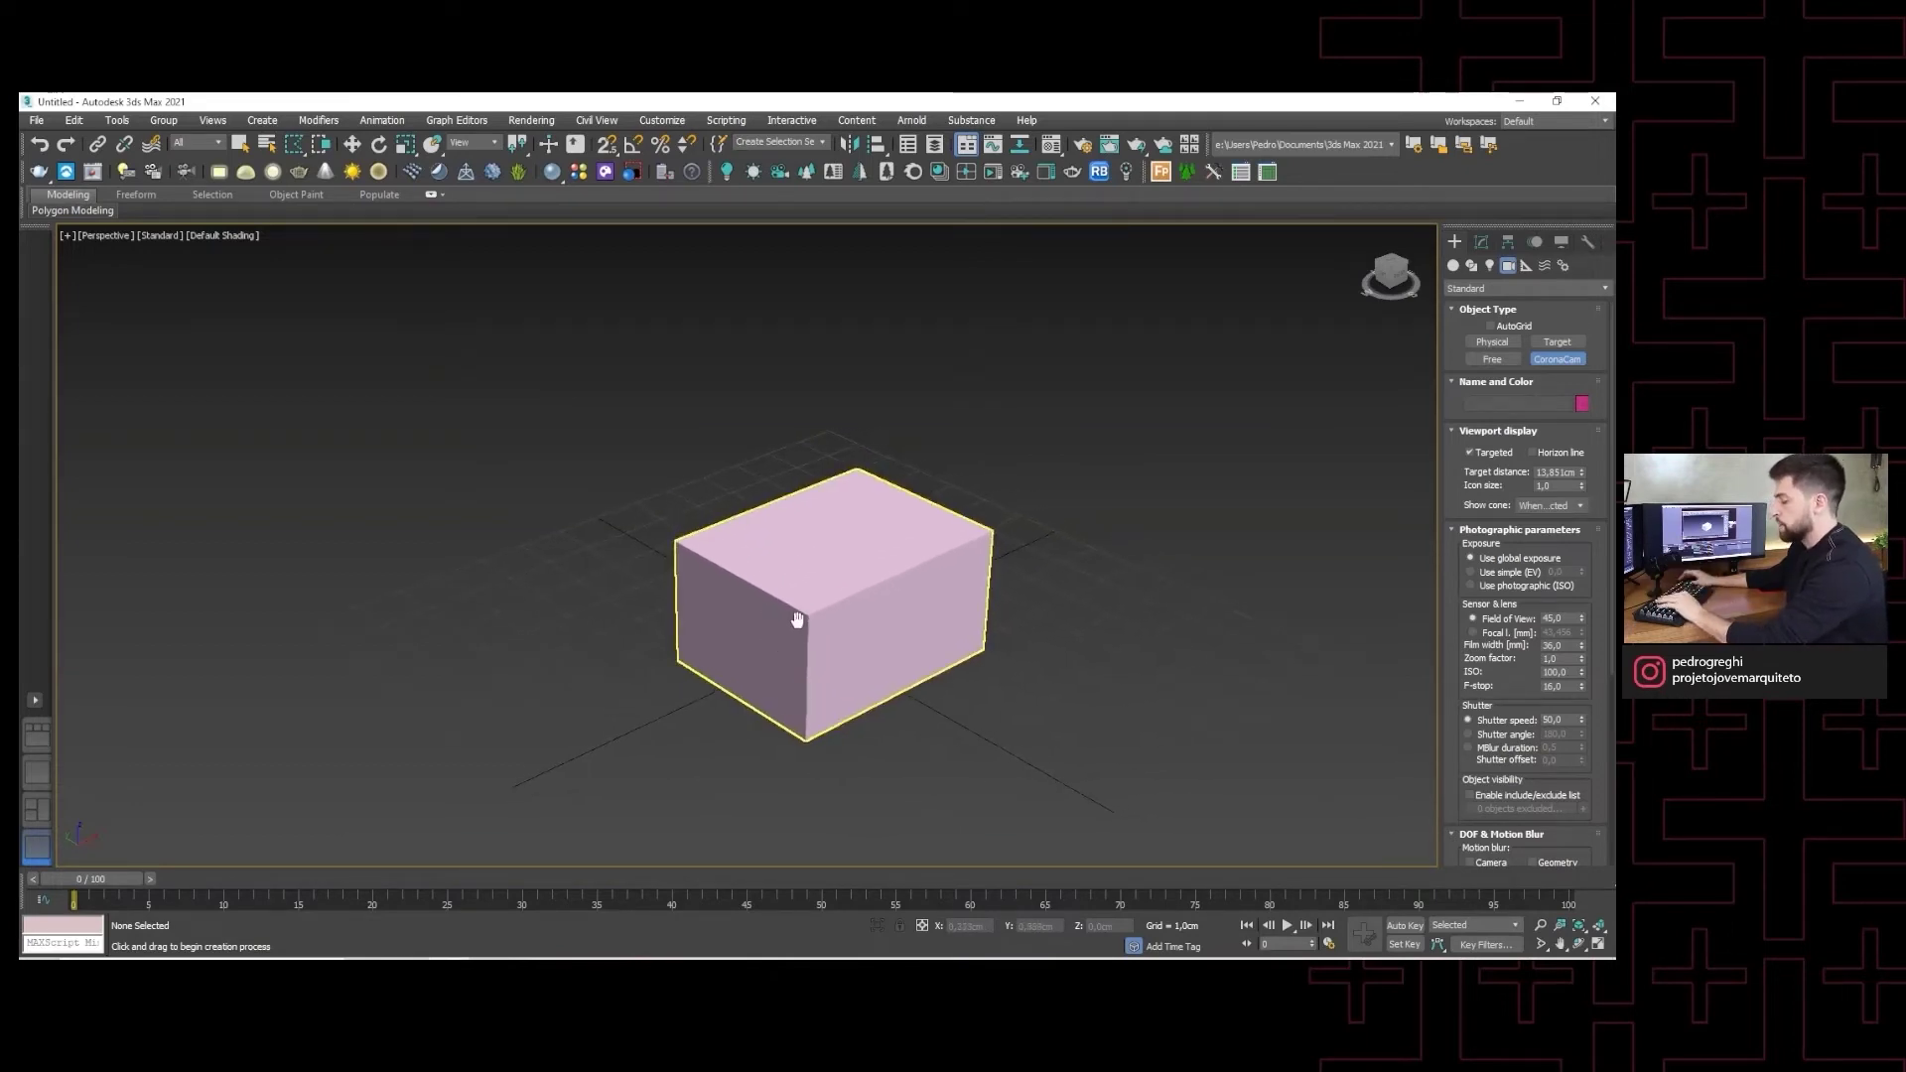
pyautogui.moveTo(796, 621); pyautogui.dragTo(826, 660, button='middle')
pyautogui.press('F3')
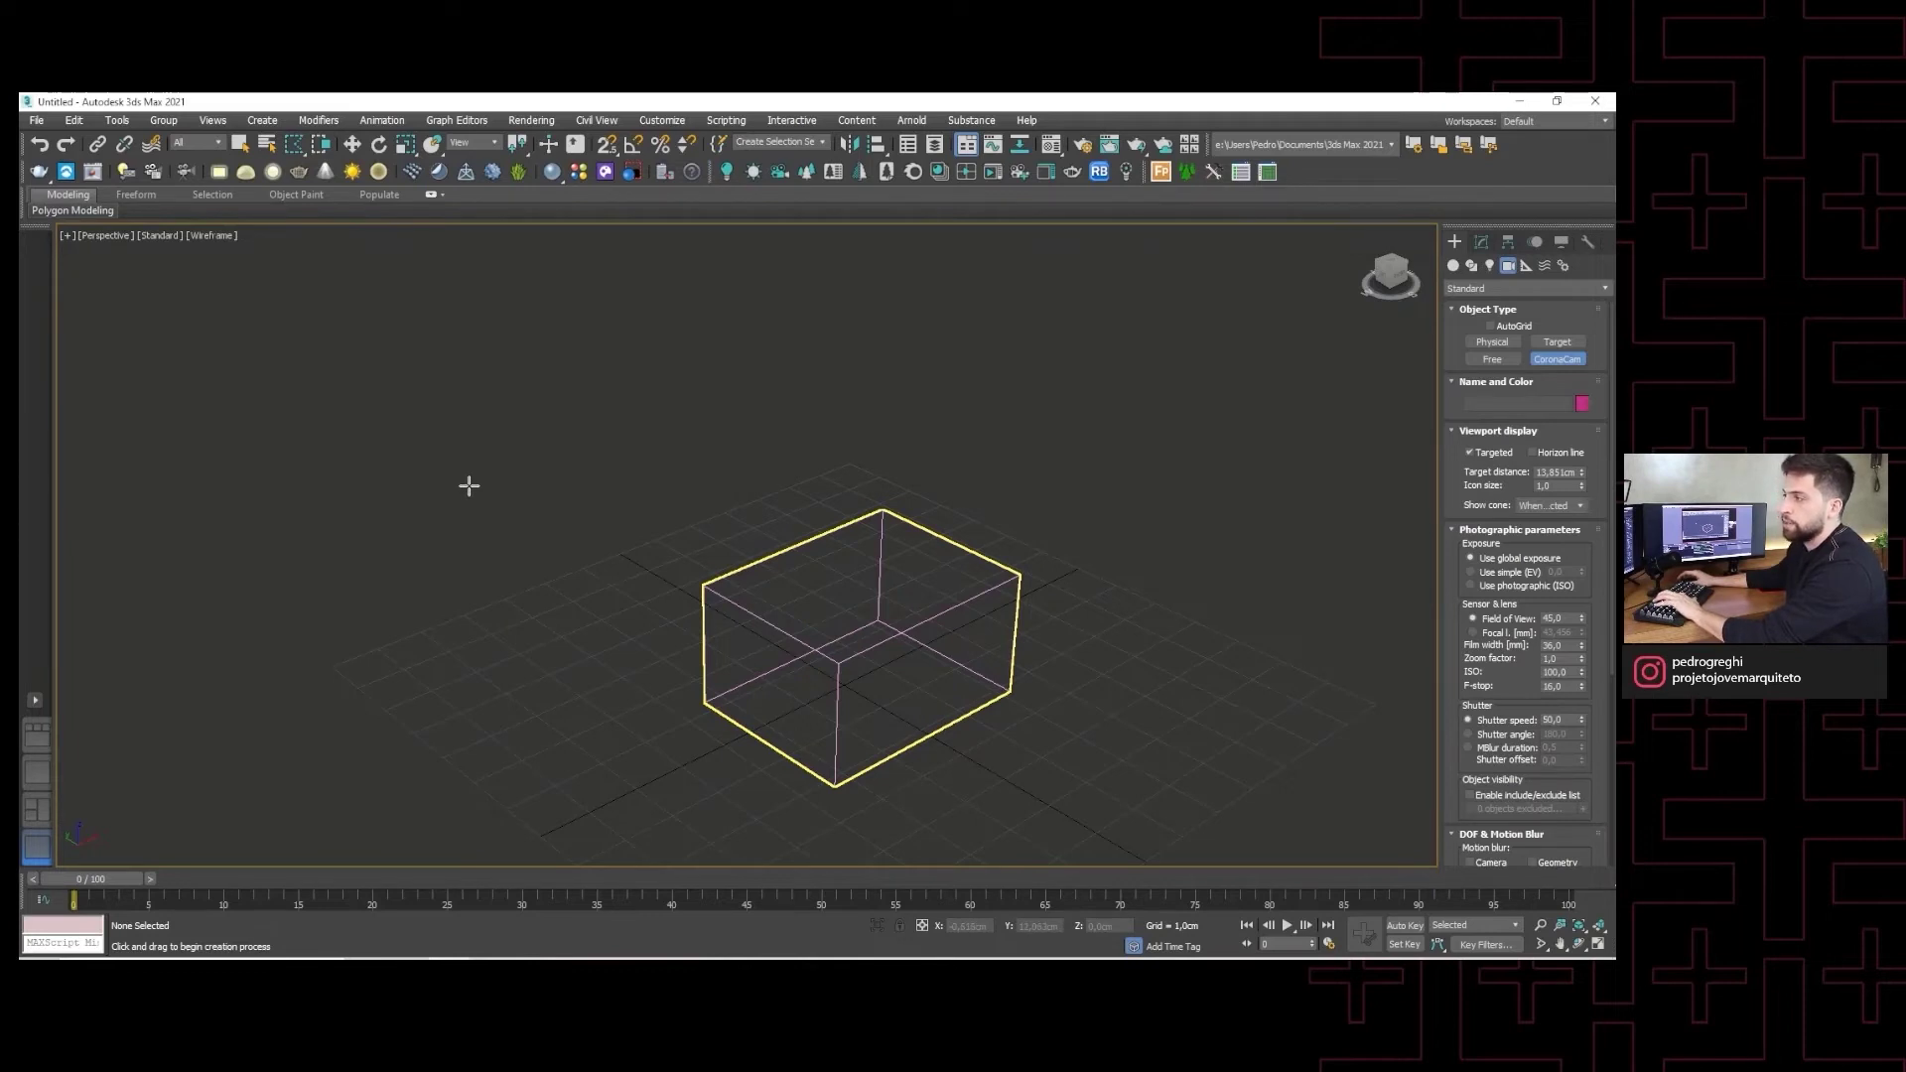
# - Turn on Edged Faces with F4 and zoom into a box corner, briefly toggling wireframe
pyautogui.press('F4')
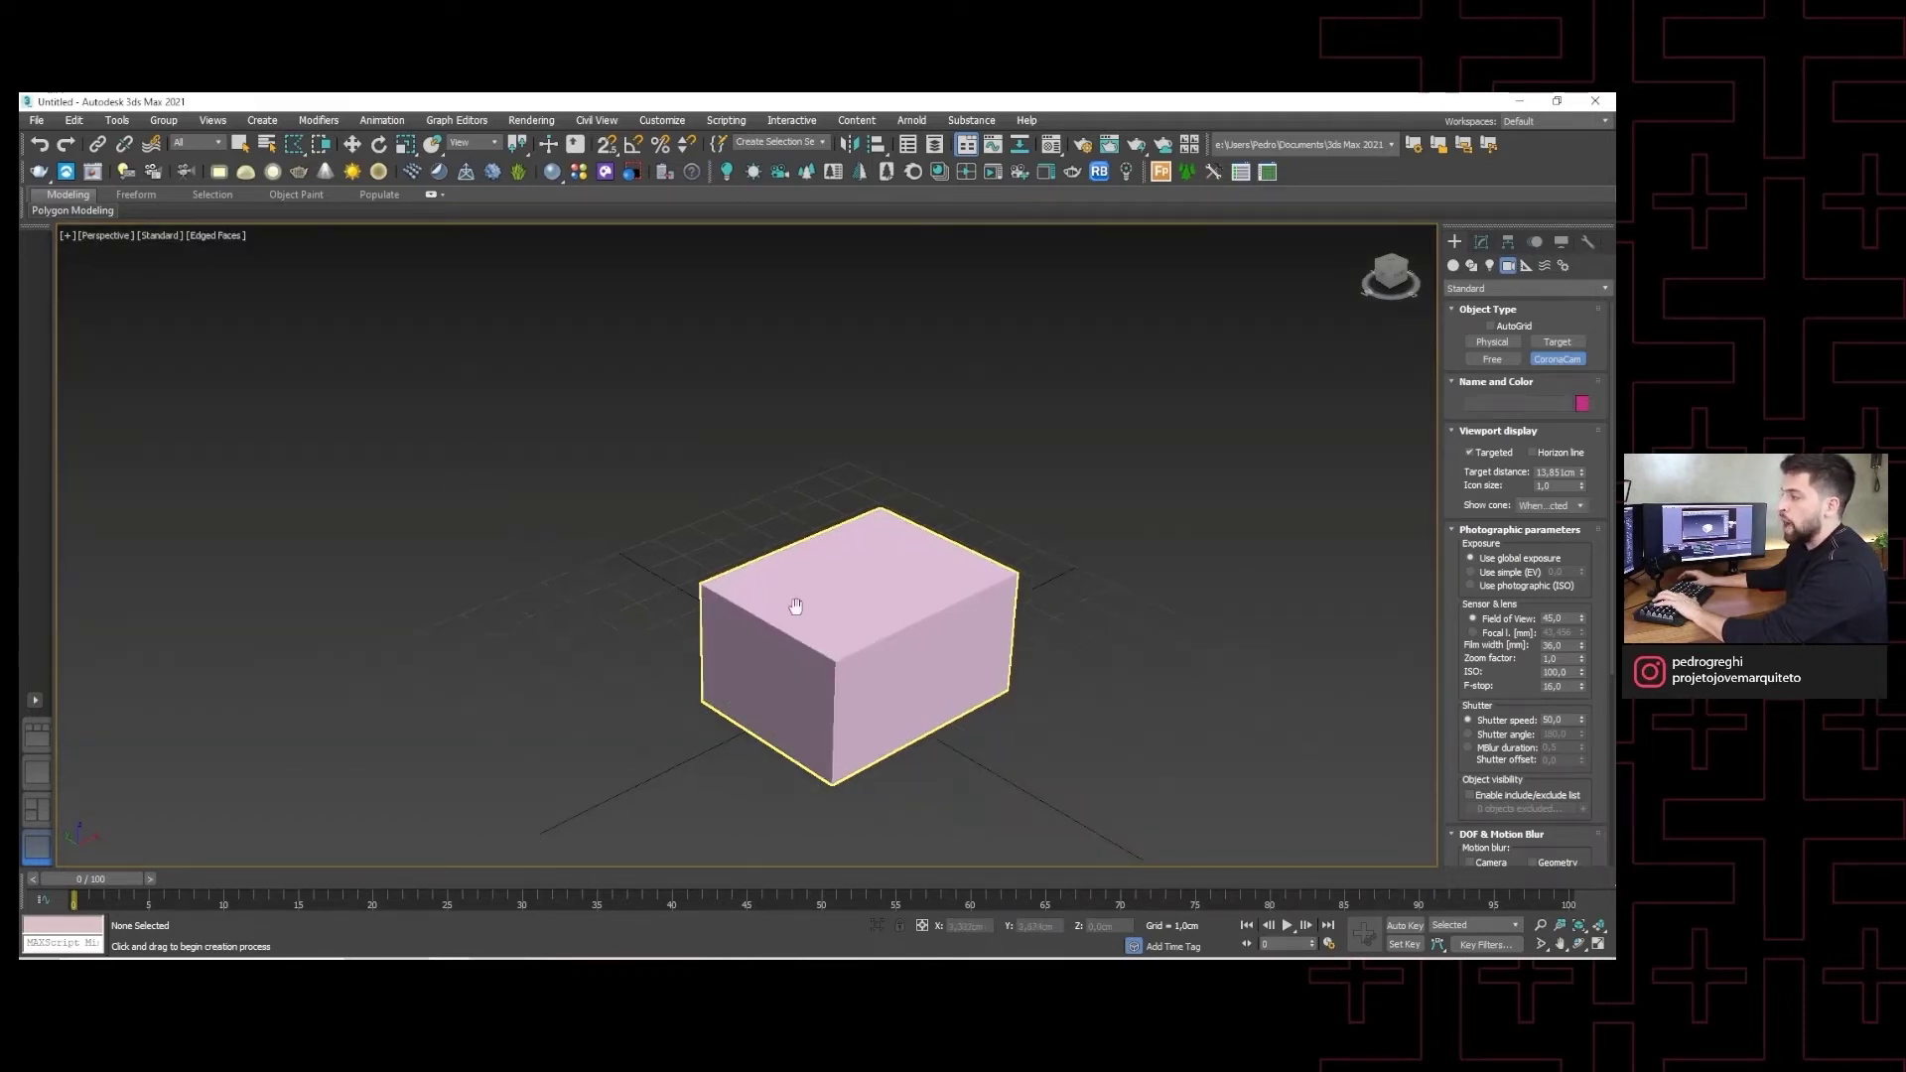
pyautogui.scroll(5, 758, 583)
pyautogui.scroll(2, 757, 583)
pyautogui.scroll(-2, 762, 534)
pyautogui.press('F3')
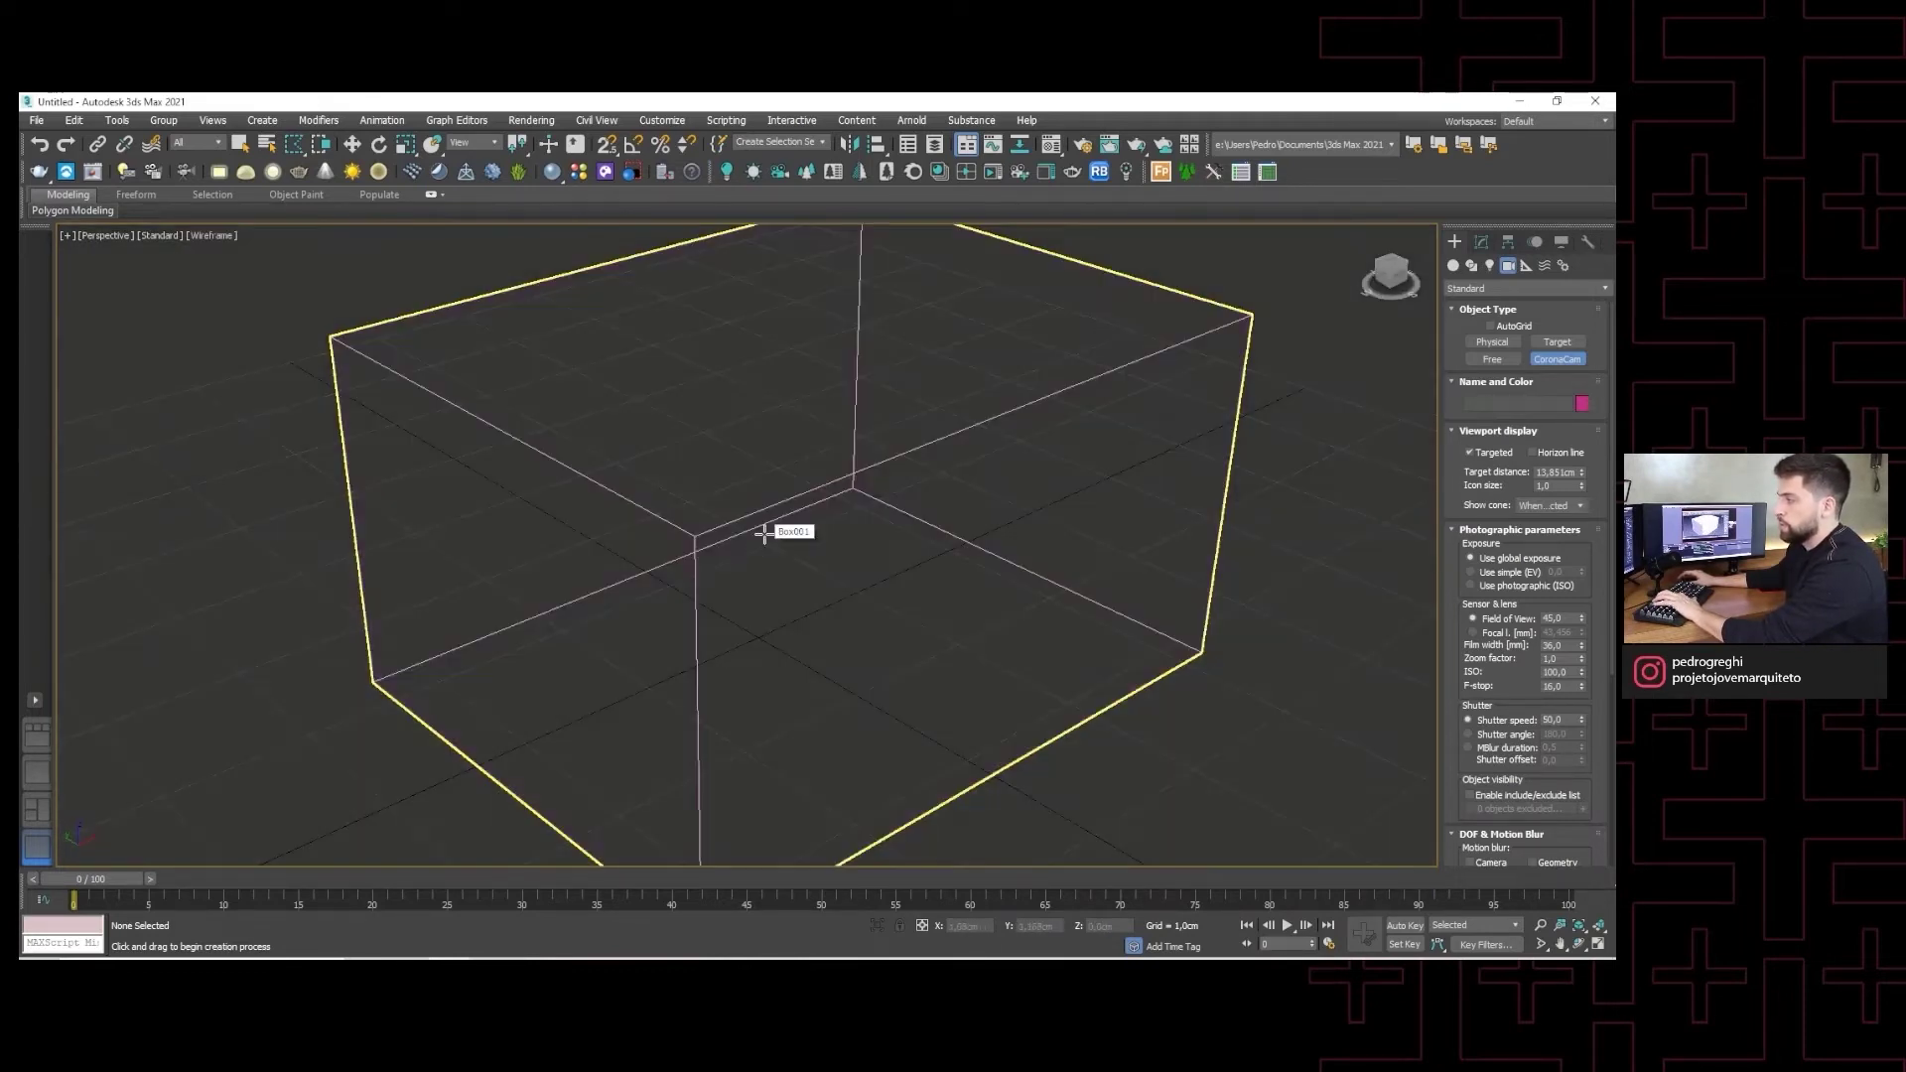
pyautogui.press('F3')
pyautogui.scroll(4, 759, 541)
pyautogui.moveTo(702, 515); pyautogui.dragTo(635, 502, button='middle')
pyautogui.scroll(-1, 626, 591)
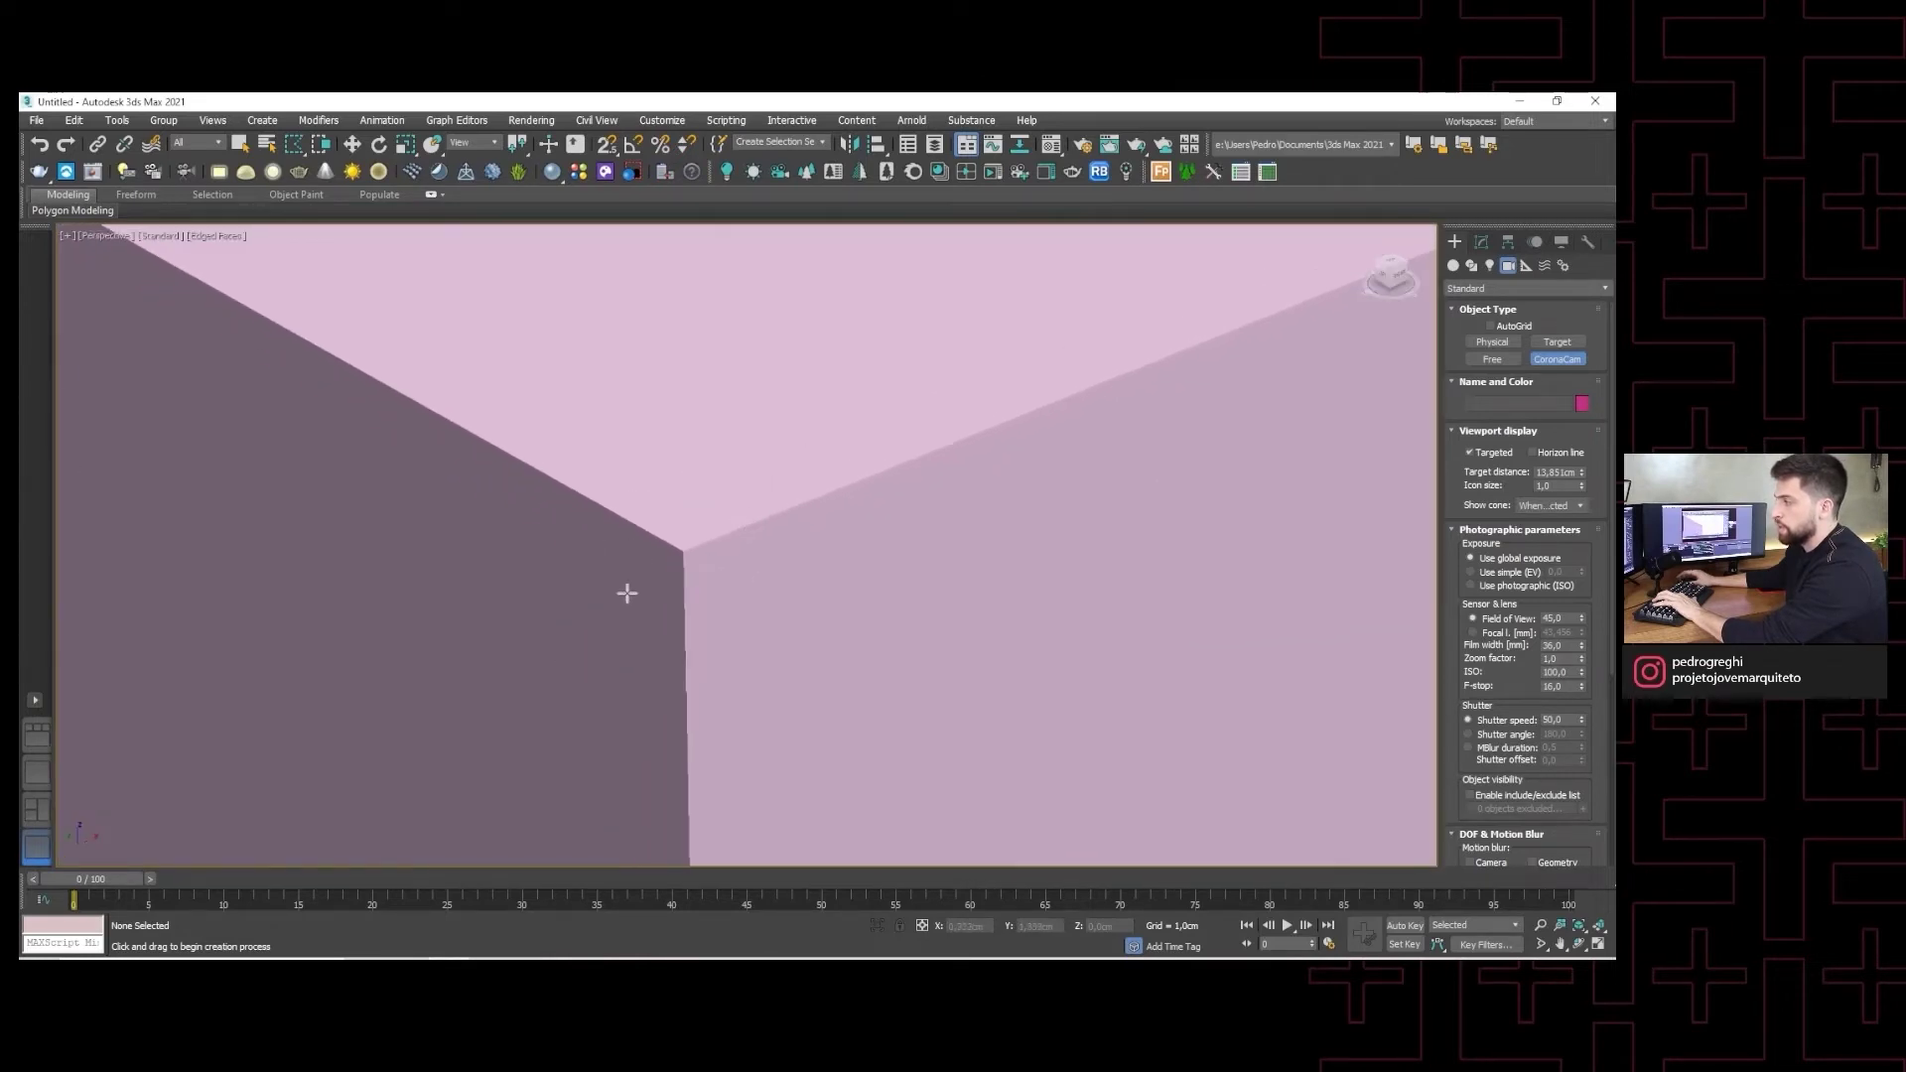
pyautogui.scroll(-5, 765, 588)
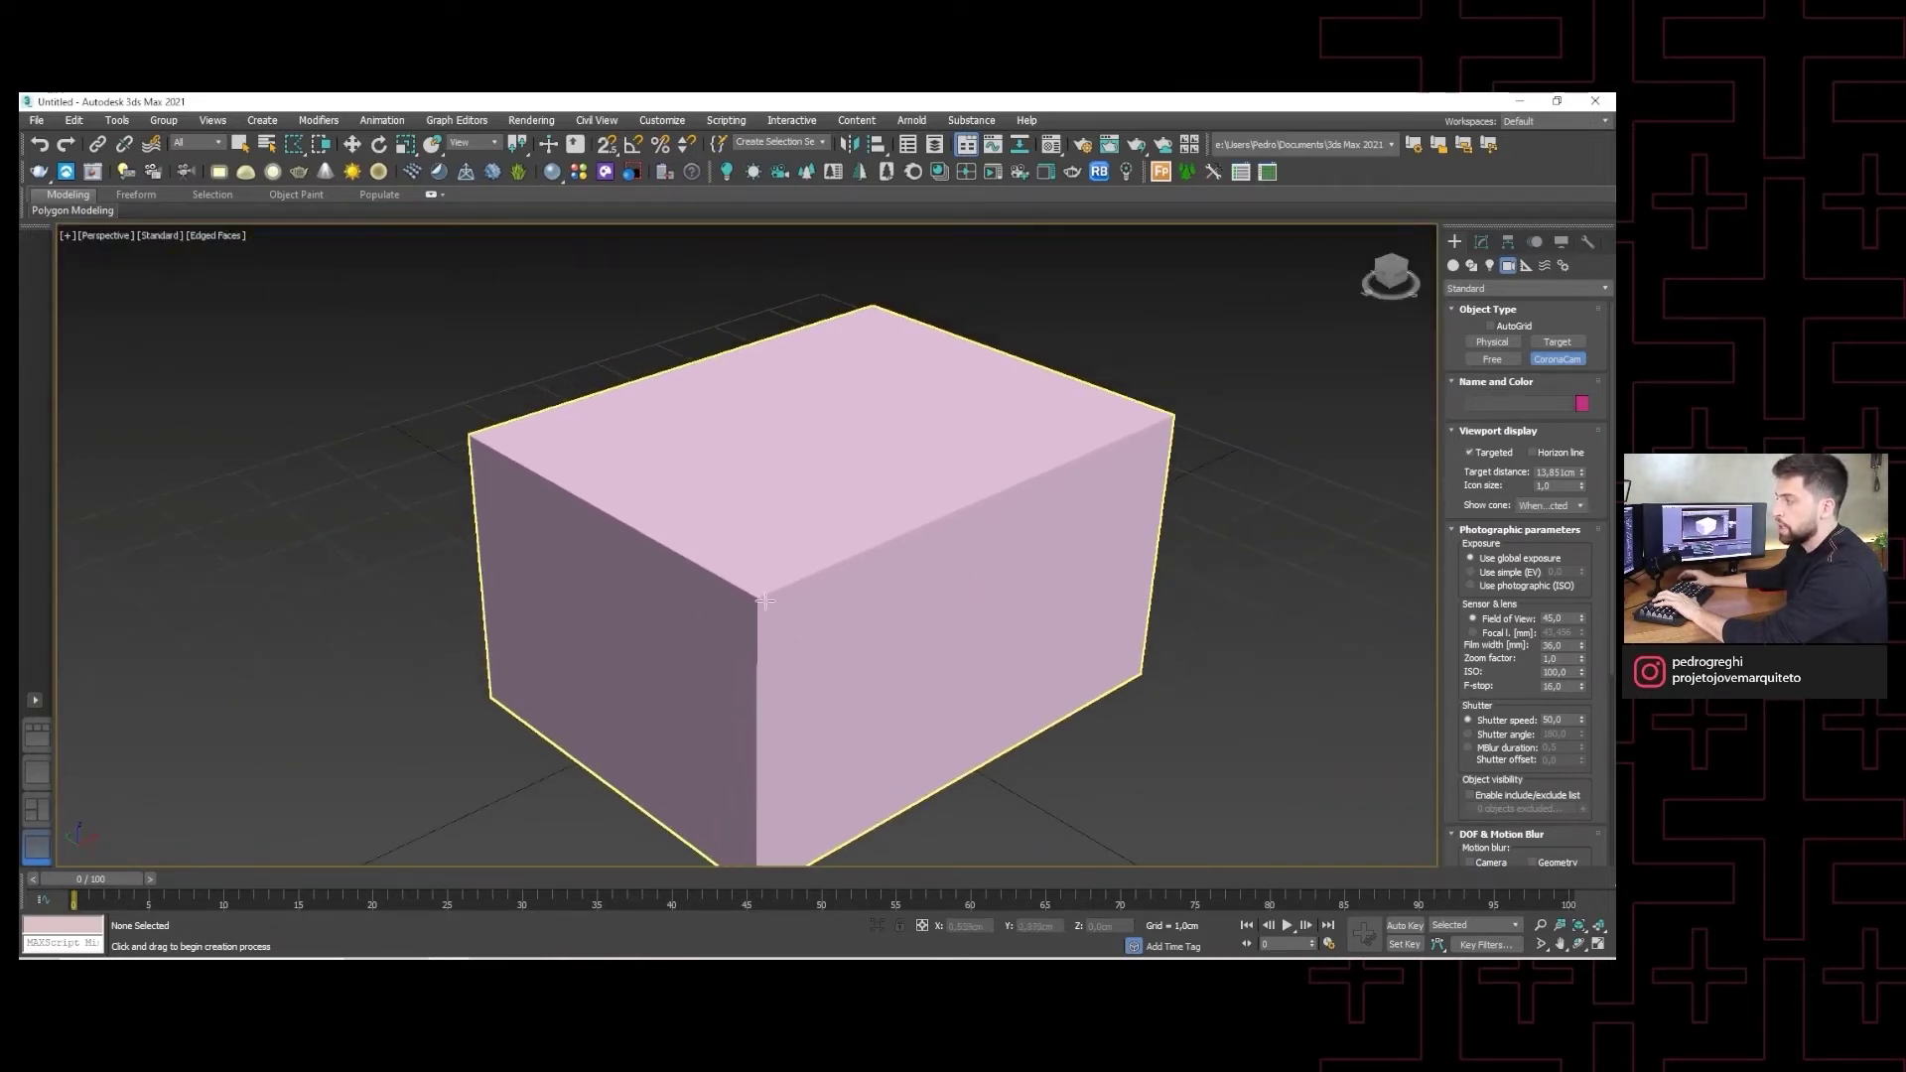
pyautogui.scroll(3, 765, 600)
pyautogui.scroll(-3, 765, 600)
# - Turn Edged Faces off and pan around, switching between wireframe and default shading
pyautogui.press('F4')
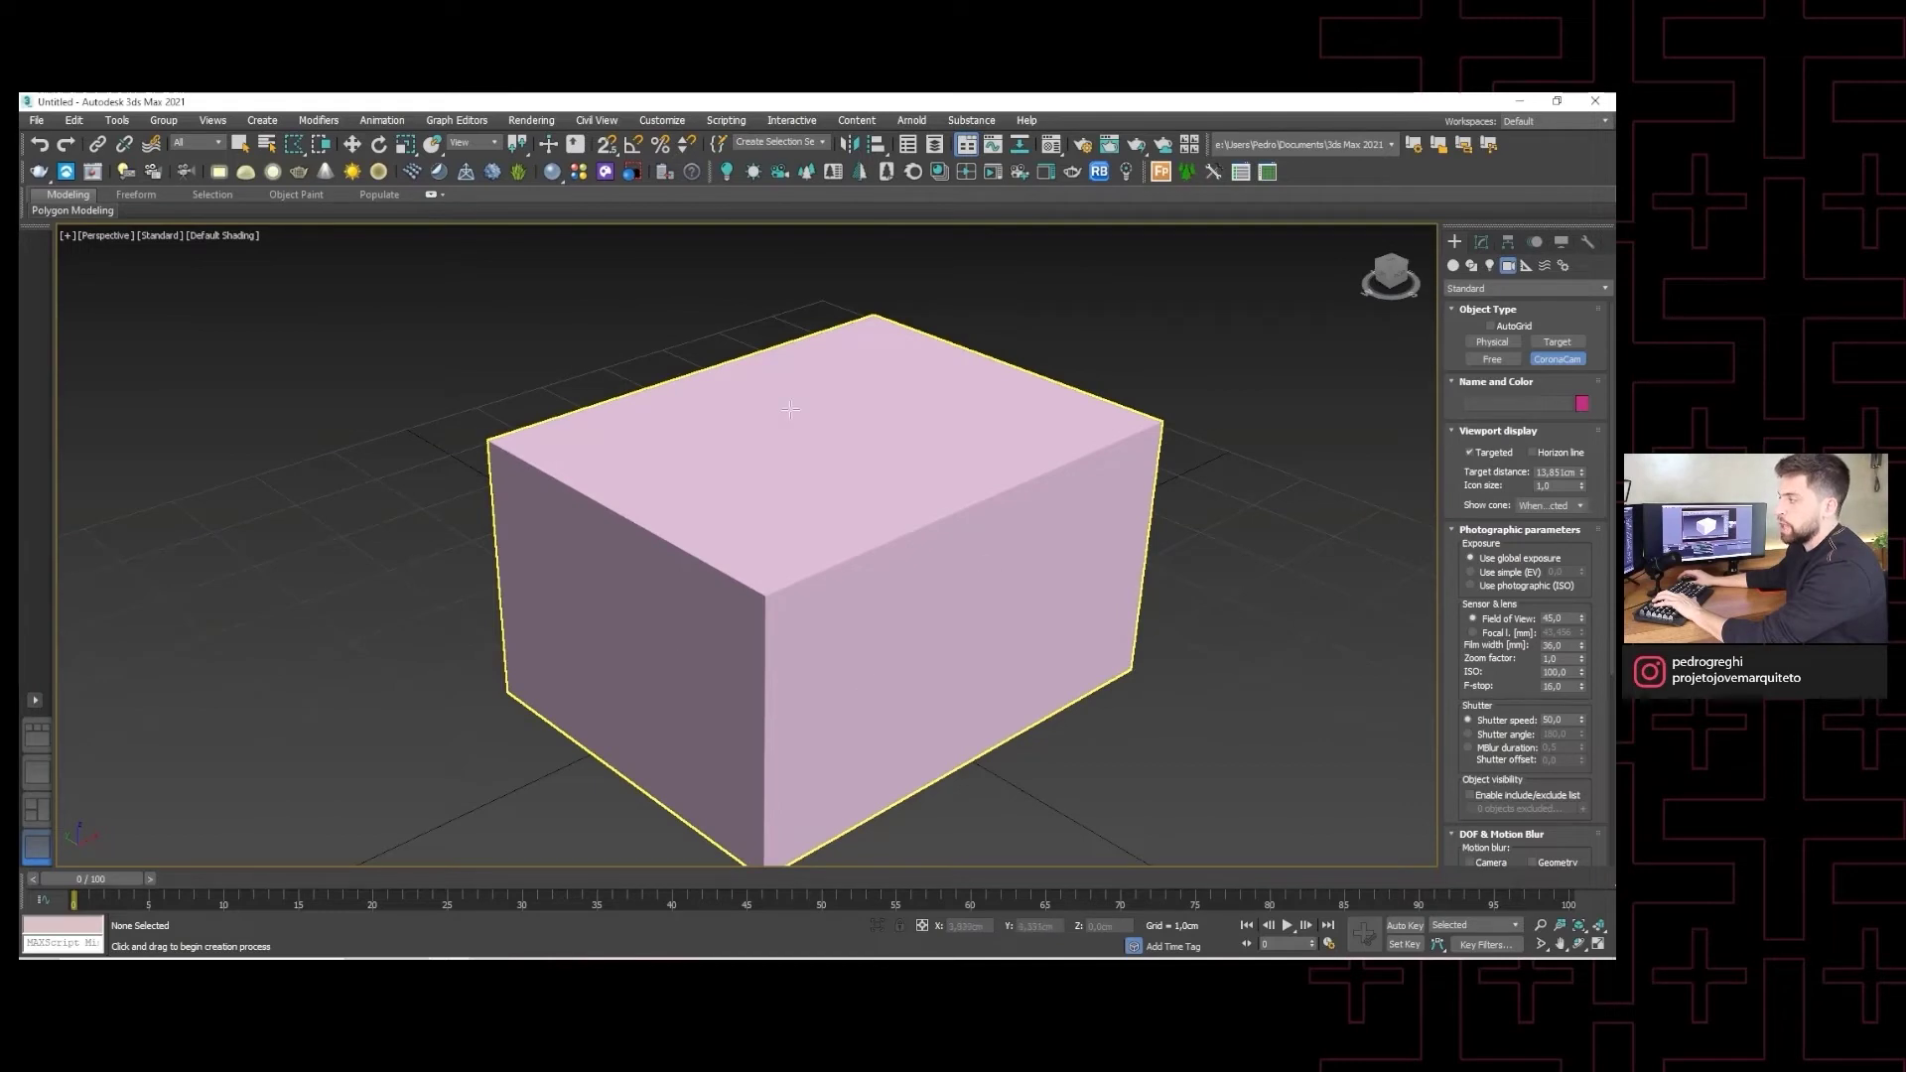
pyautogui.scroll(3, 629, 387)
pyautogui.scroll(-4, 630, 387)
pyautogui.scroll(-2, 460, 517)
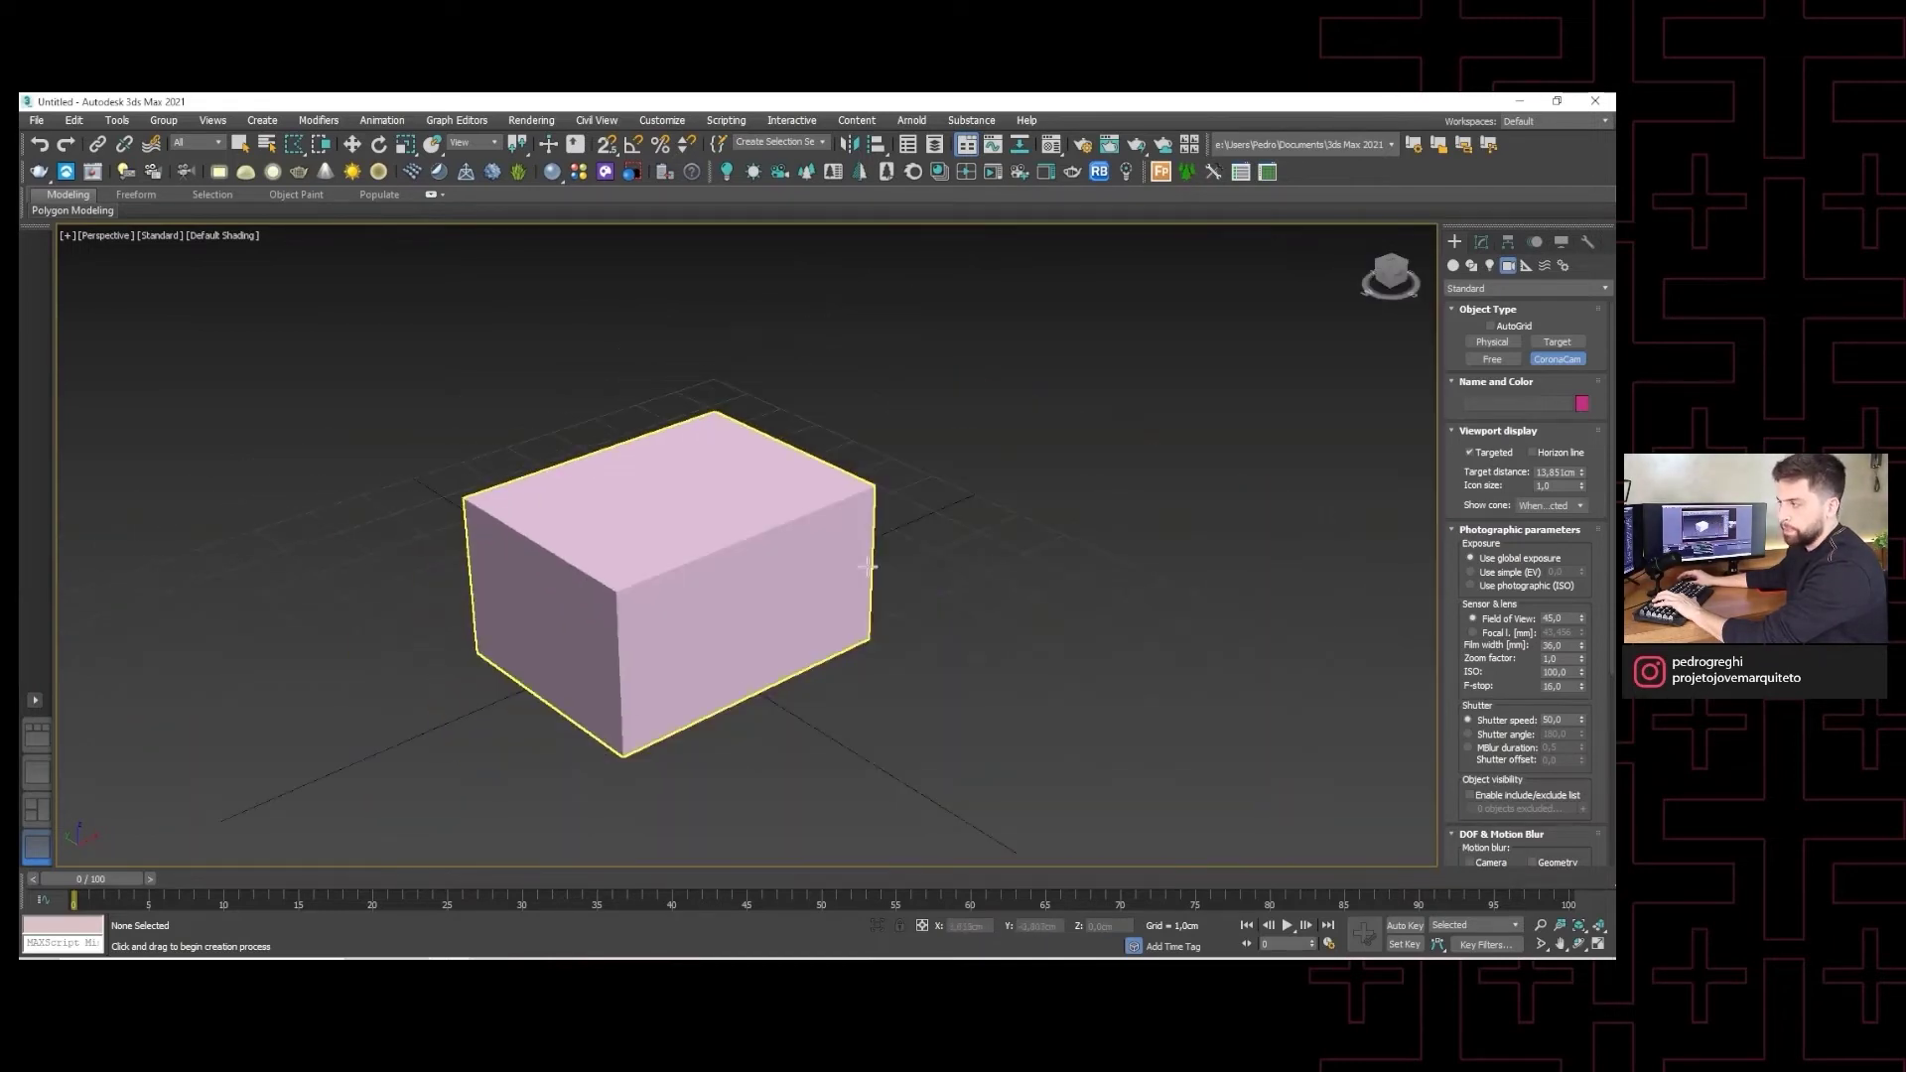
pyautogui.scroll(-2, 868, 566)
pyautogui.moveTo(868, 566); pyautogui.dragTo(981, 517, button='middle')
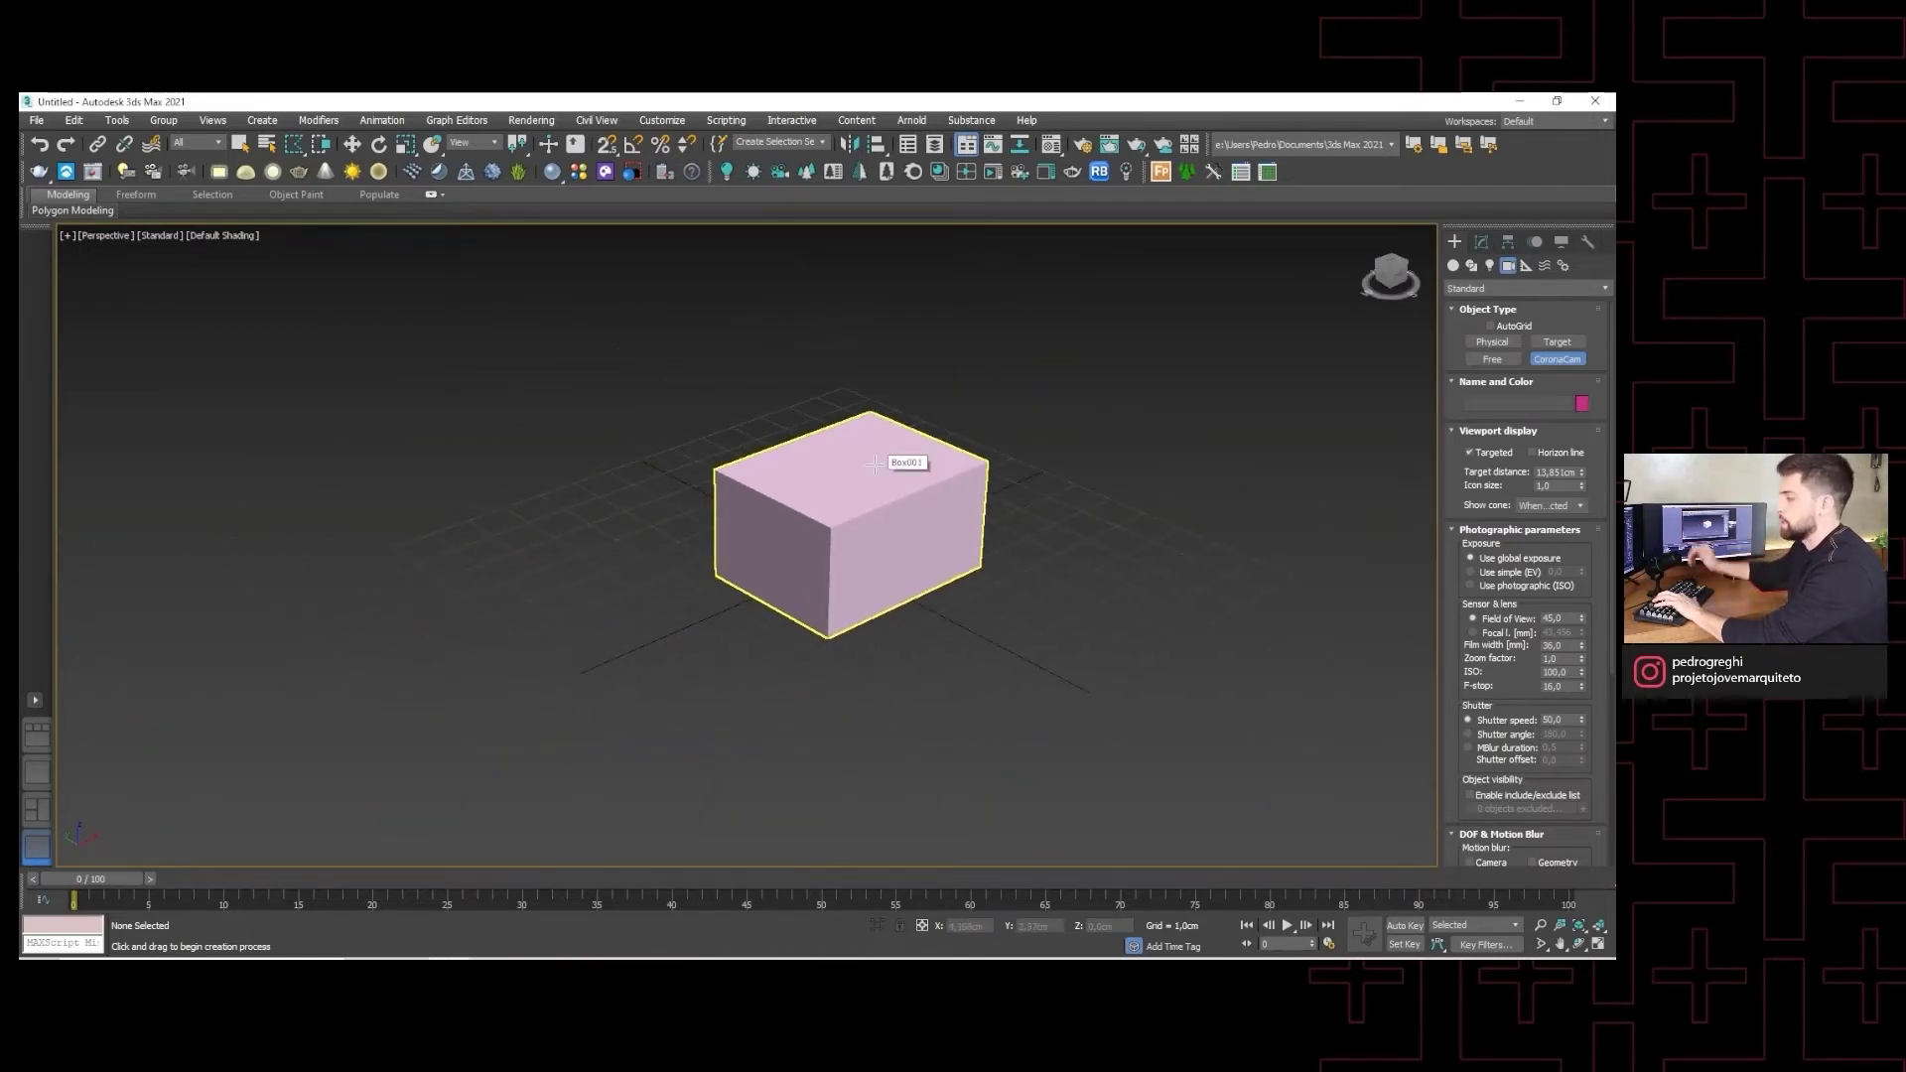
pyautogui.press('F3')
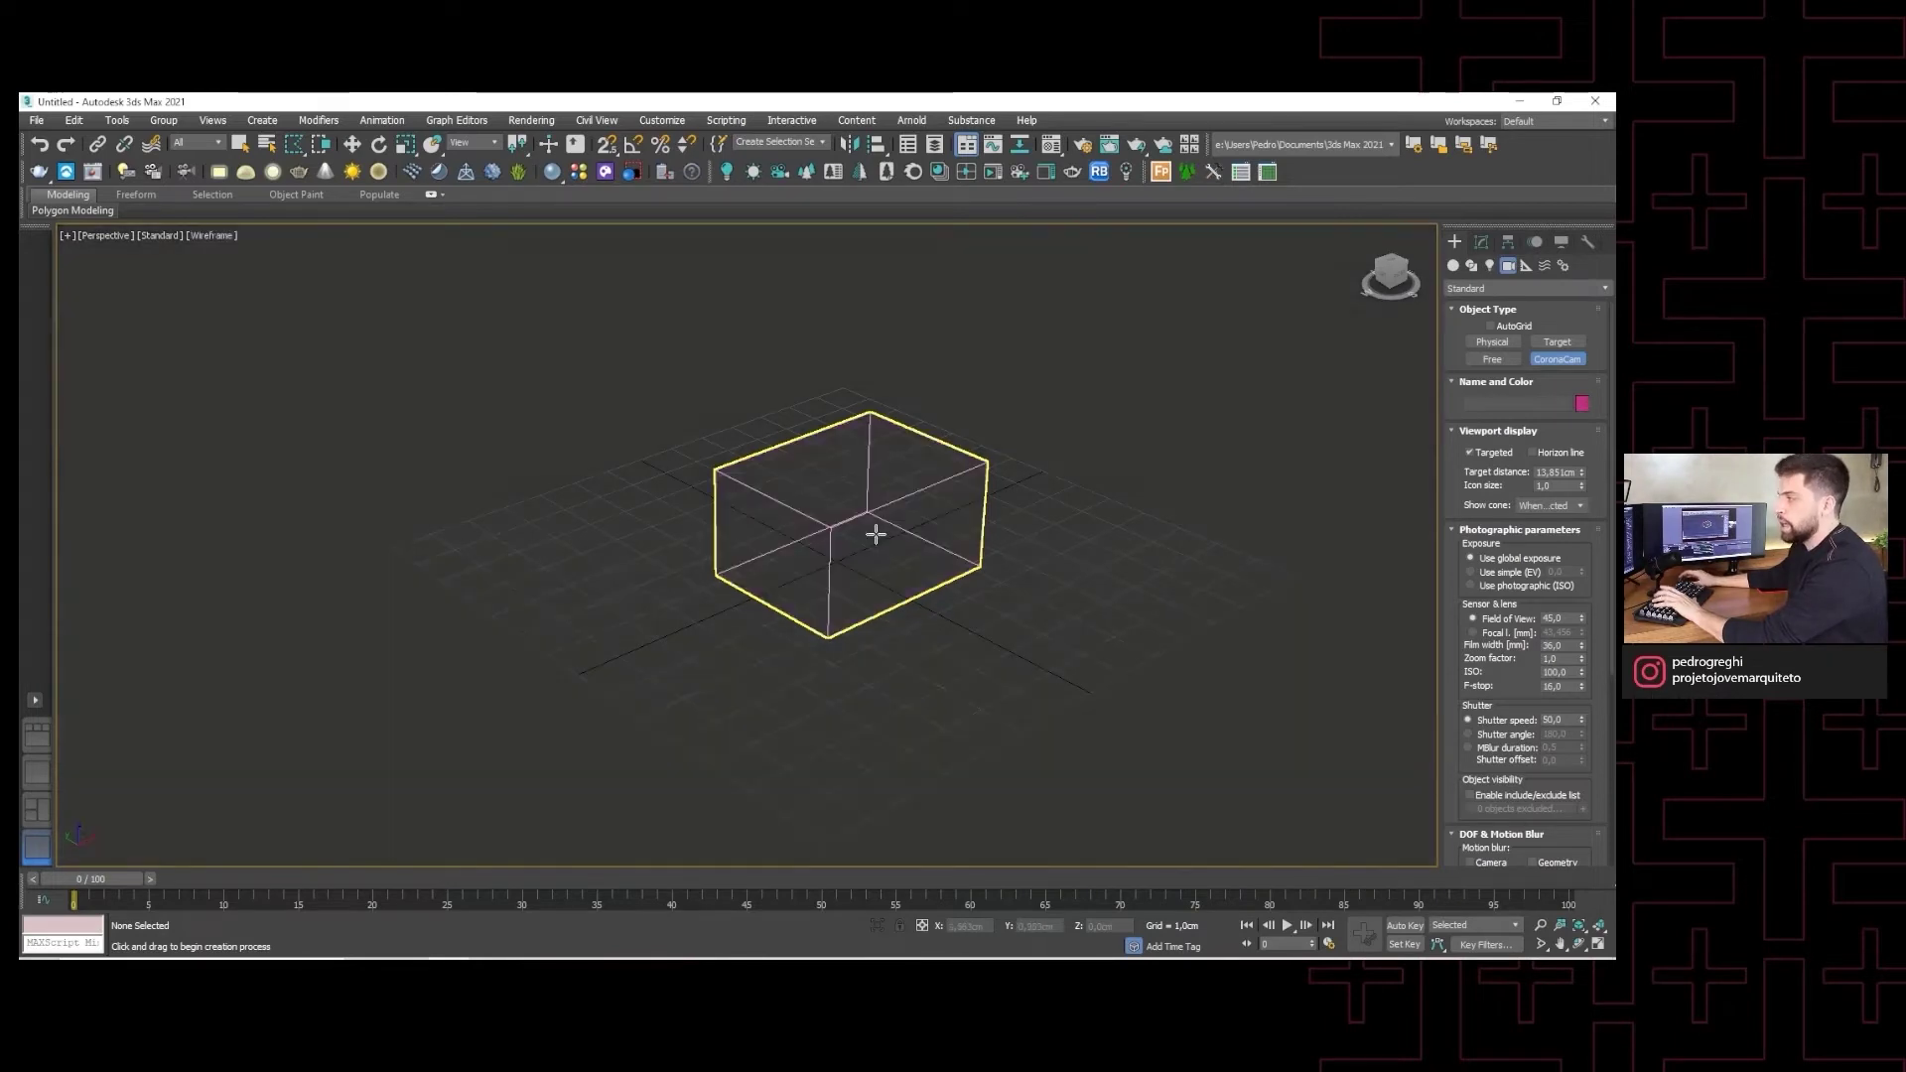
pyautogui.moveTo(880, 571); pyautogui.dragTo(809, 601, button='middle')
pyautogui.press('F3')
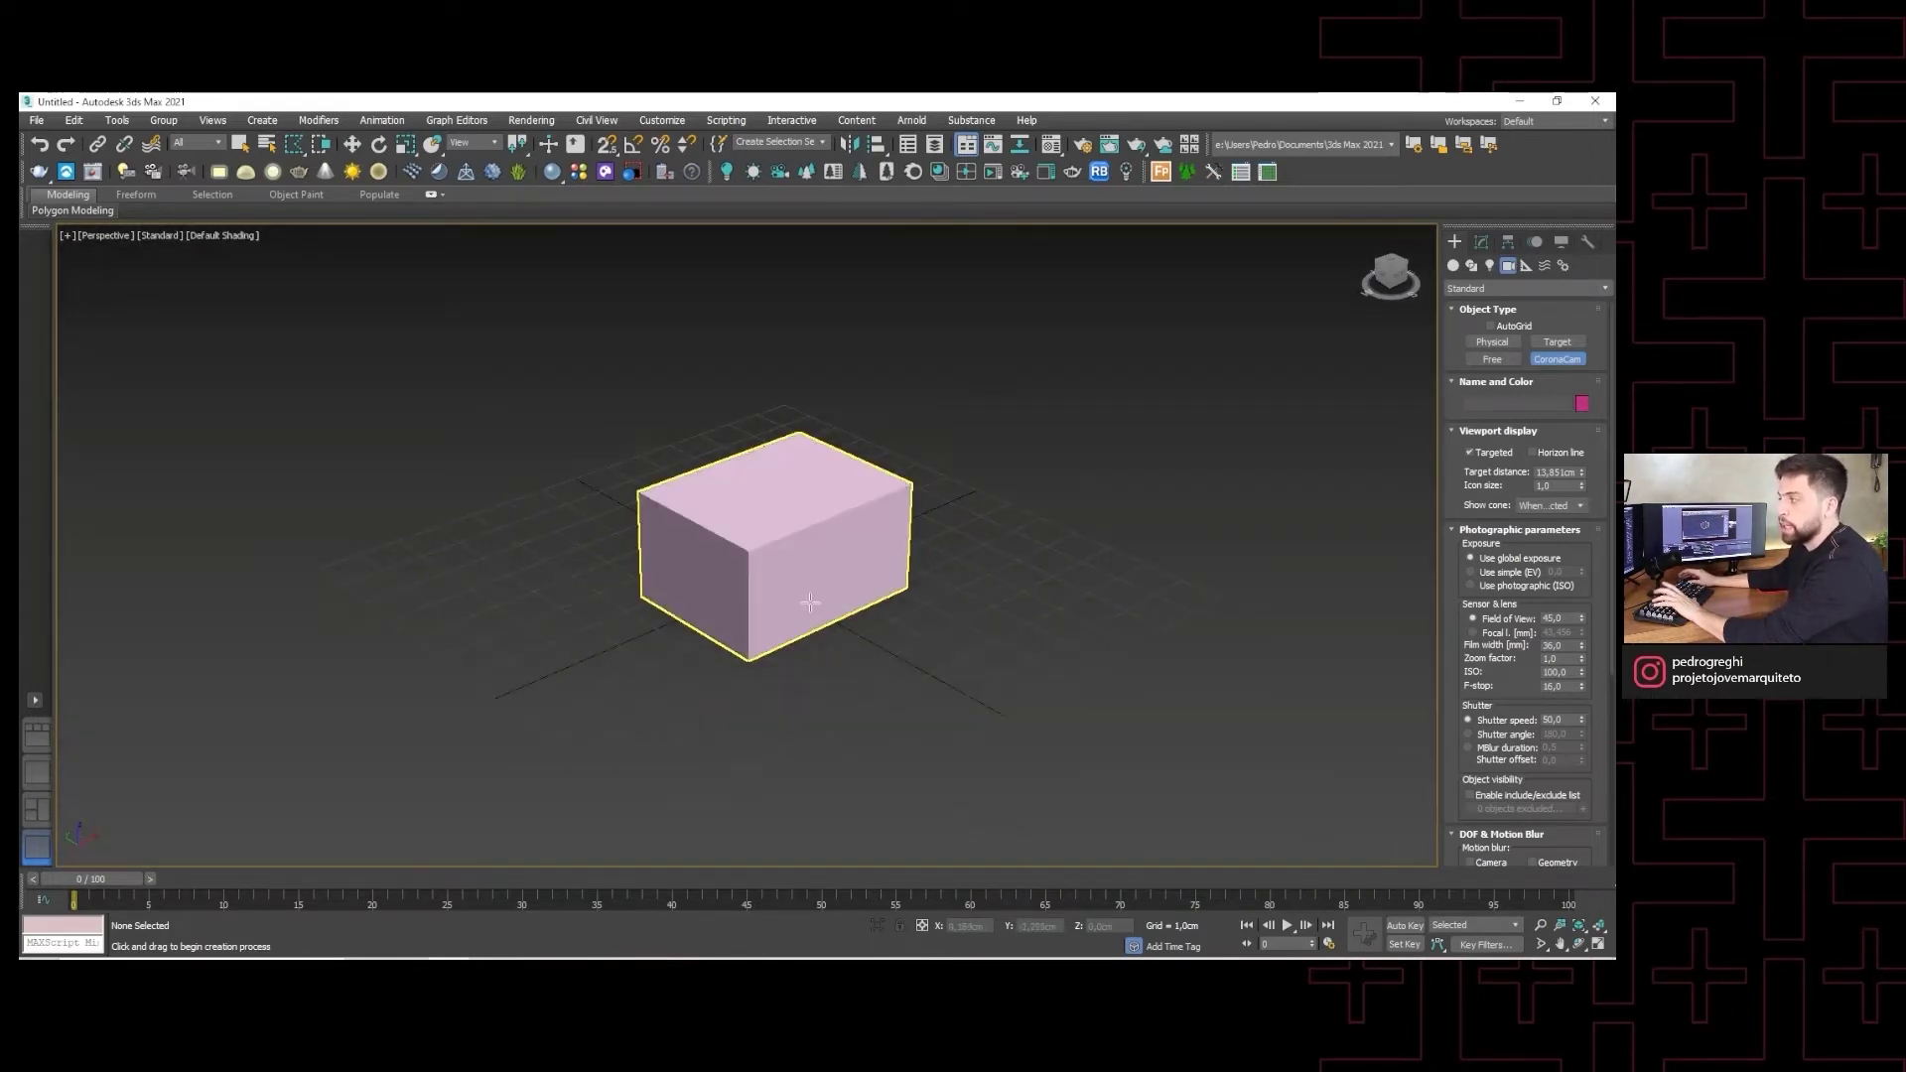
pyautogui.press('F3')
pyautogui.press('F3')
pyautogui.press('F3')
pyautogui.press('F3')
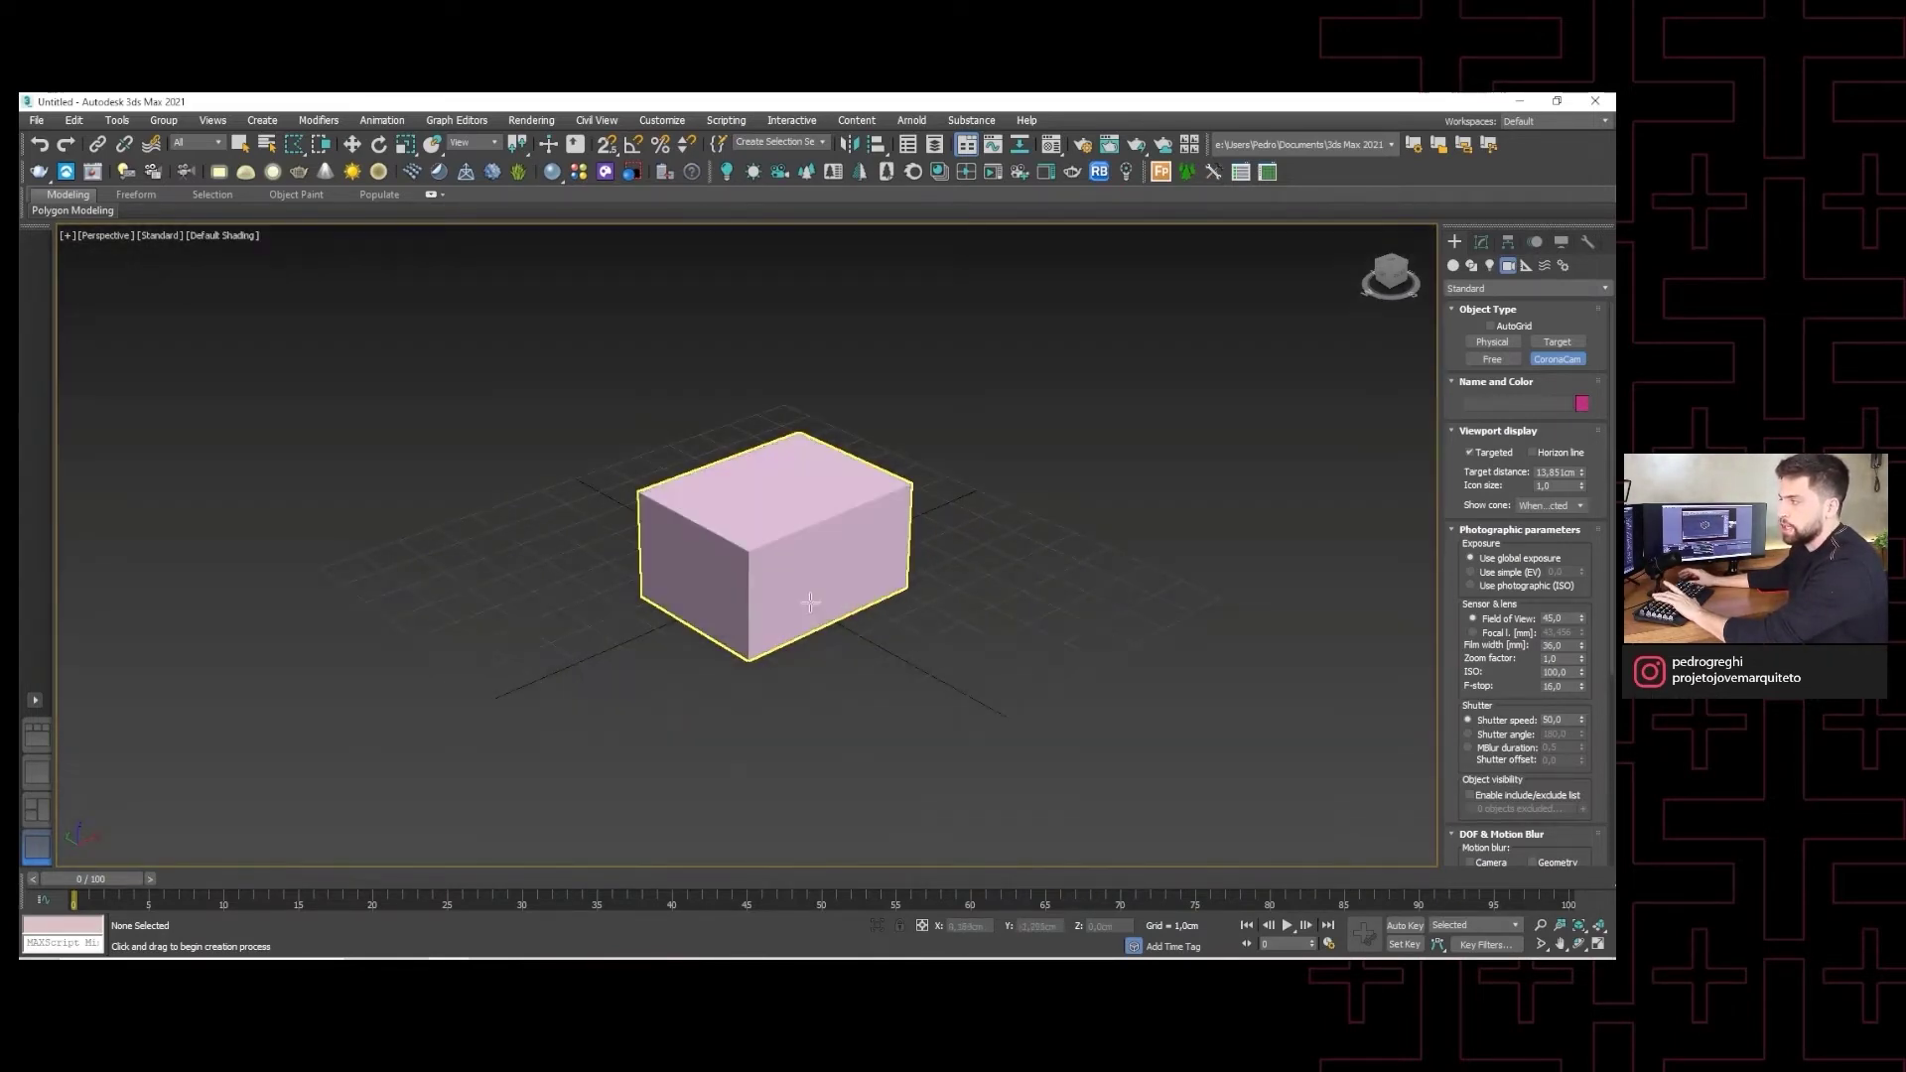
pyautogui.press('F3')
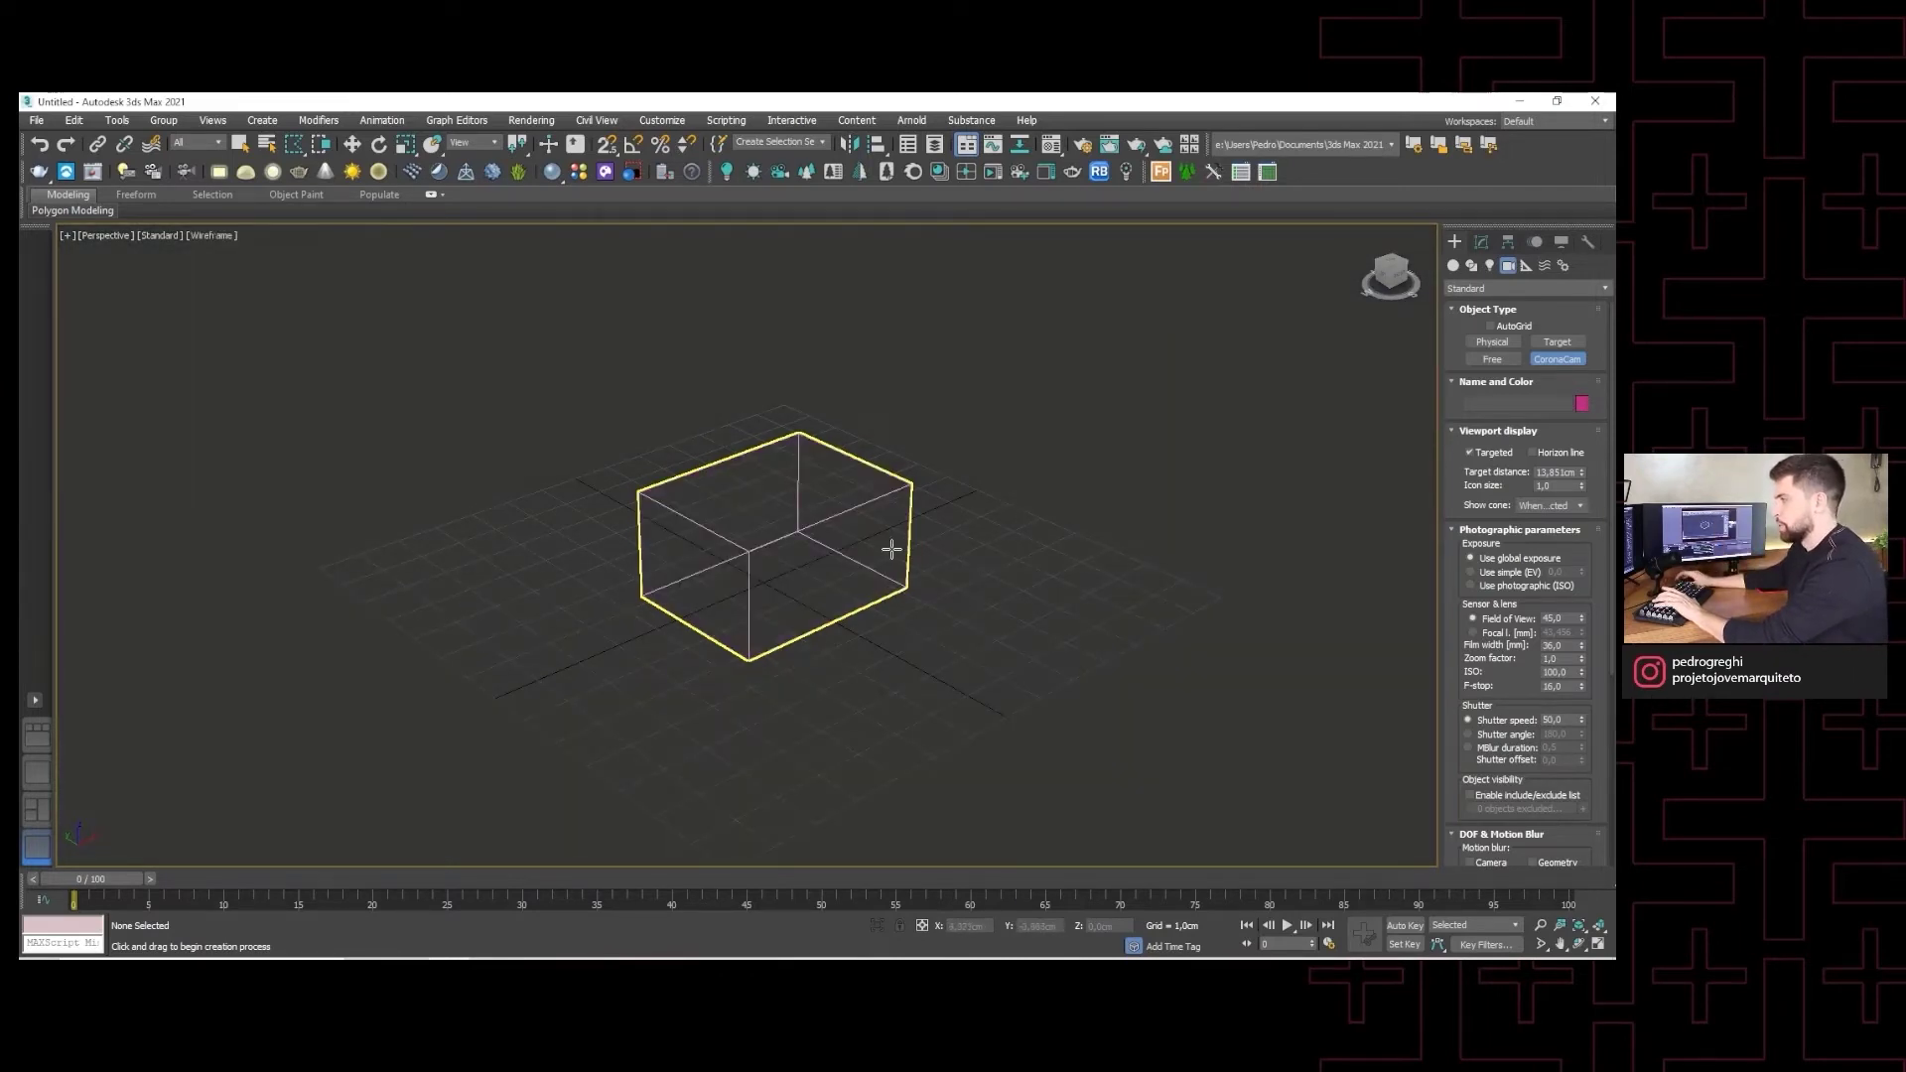
# - Frame the box and compare wireframe against solid shading with F3
pyautogui.scroll(3, 746, 562)
pyautogui.moveTo(746, 563); pyautogui.dragTo(794, 561, button='middle')
pyautogui.press('F3')
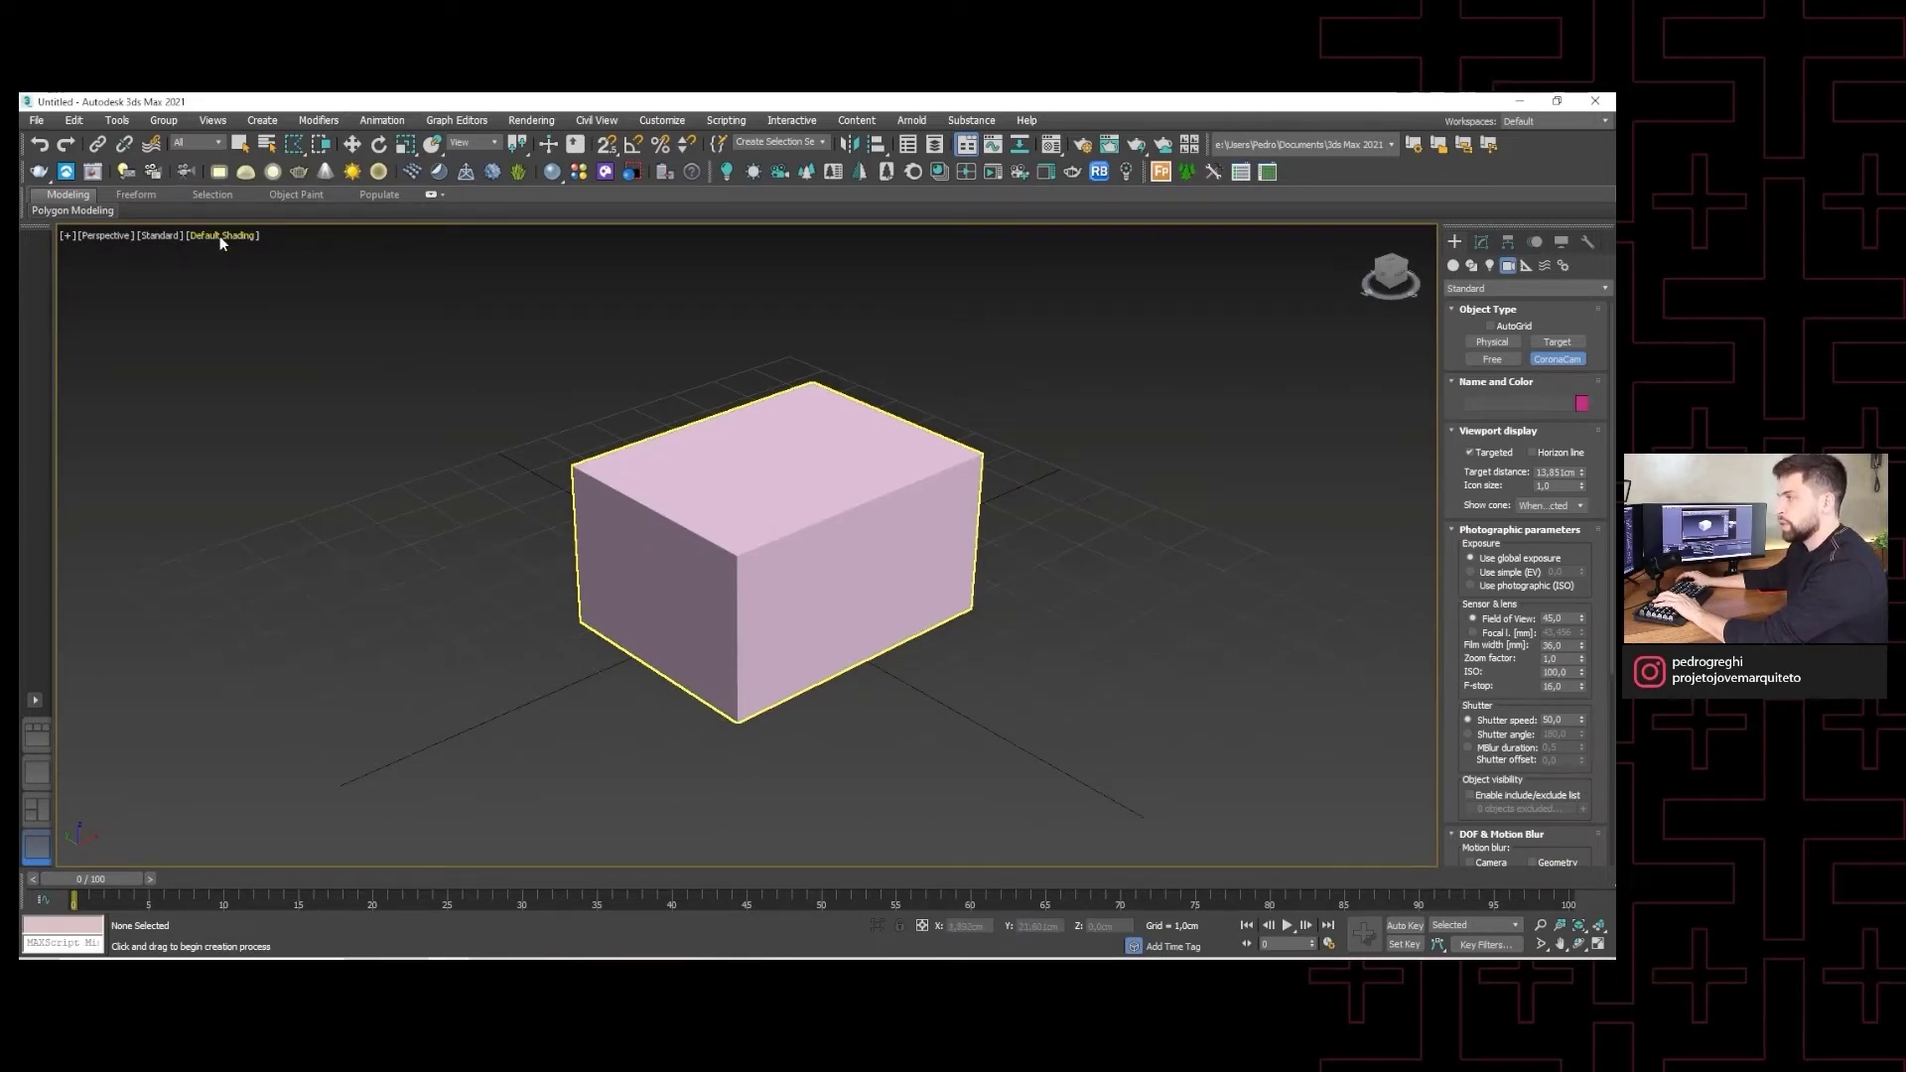
pyautogui.press('F3')
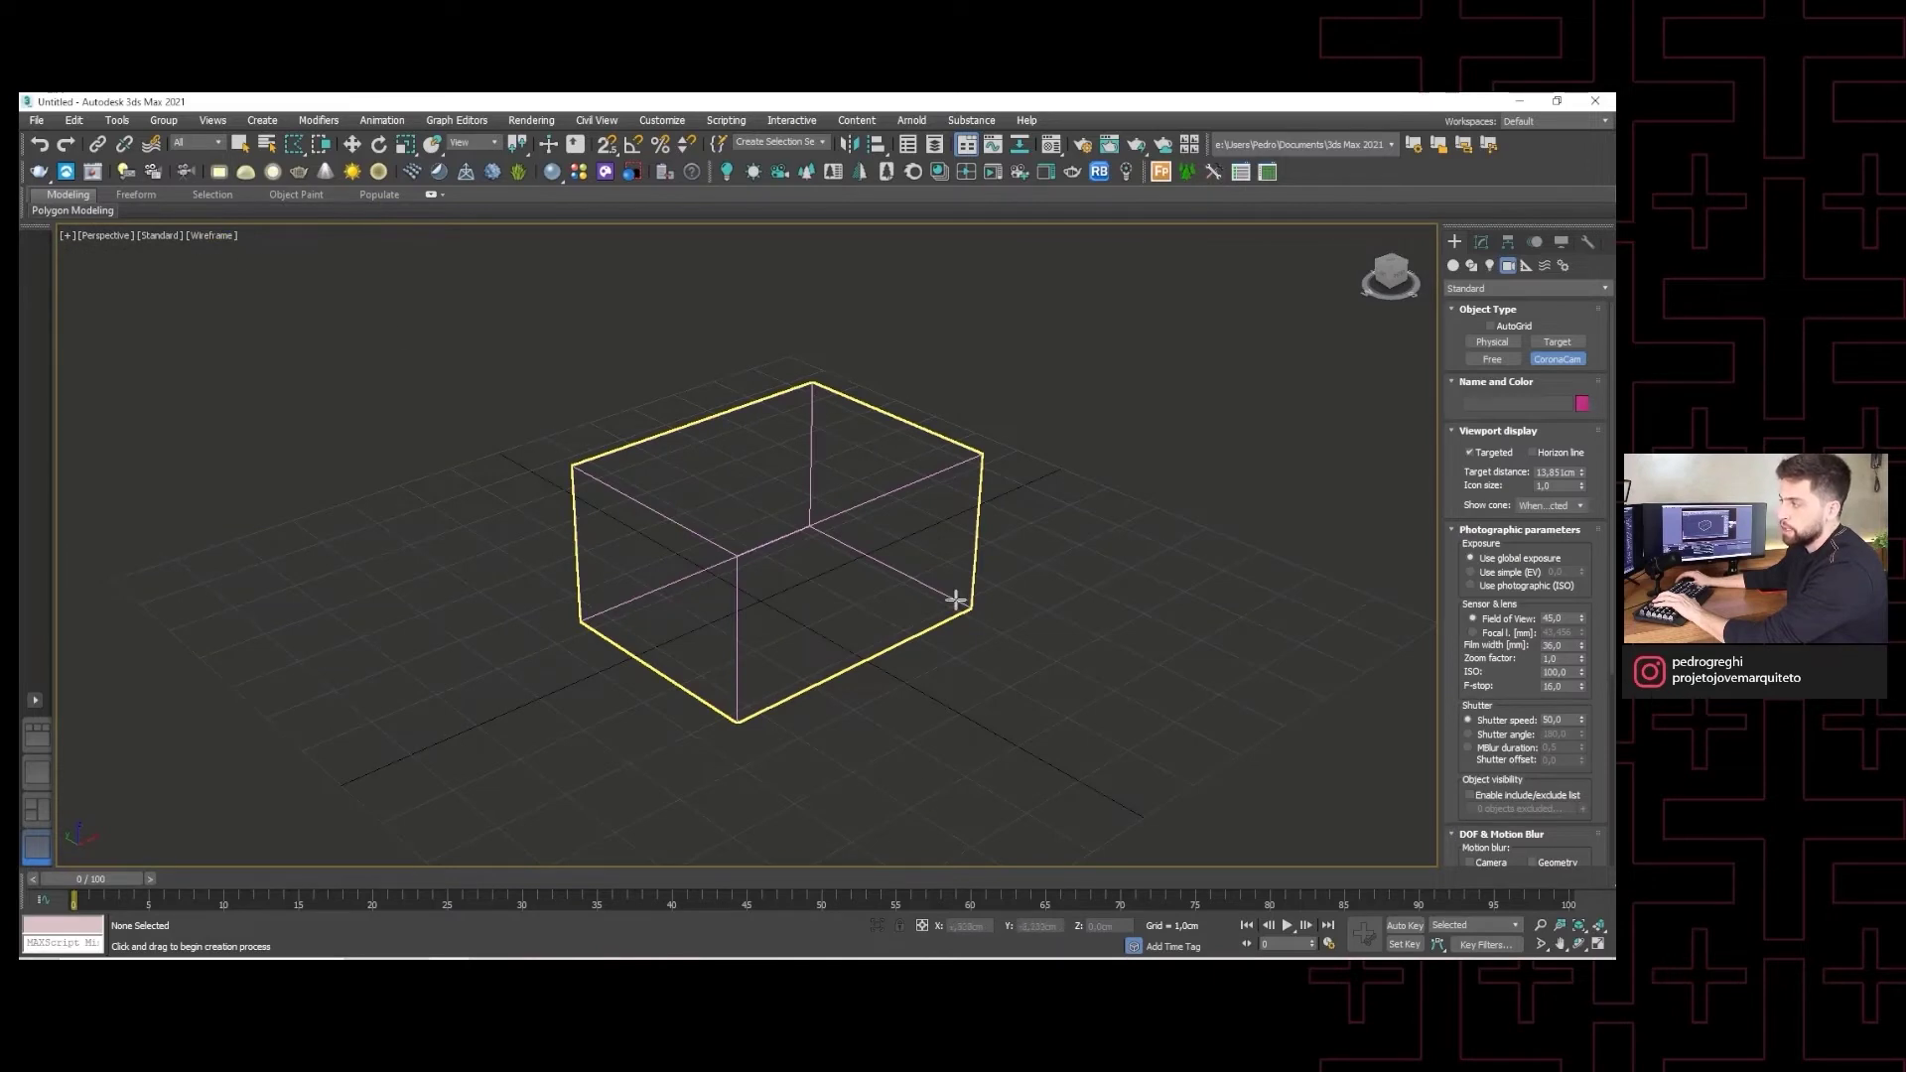
pyautogui.press('F3')
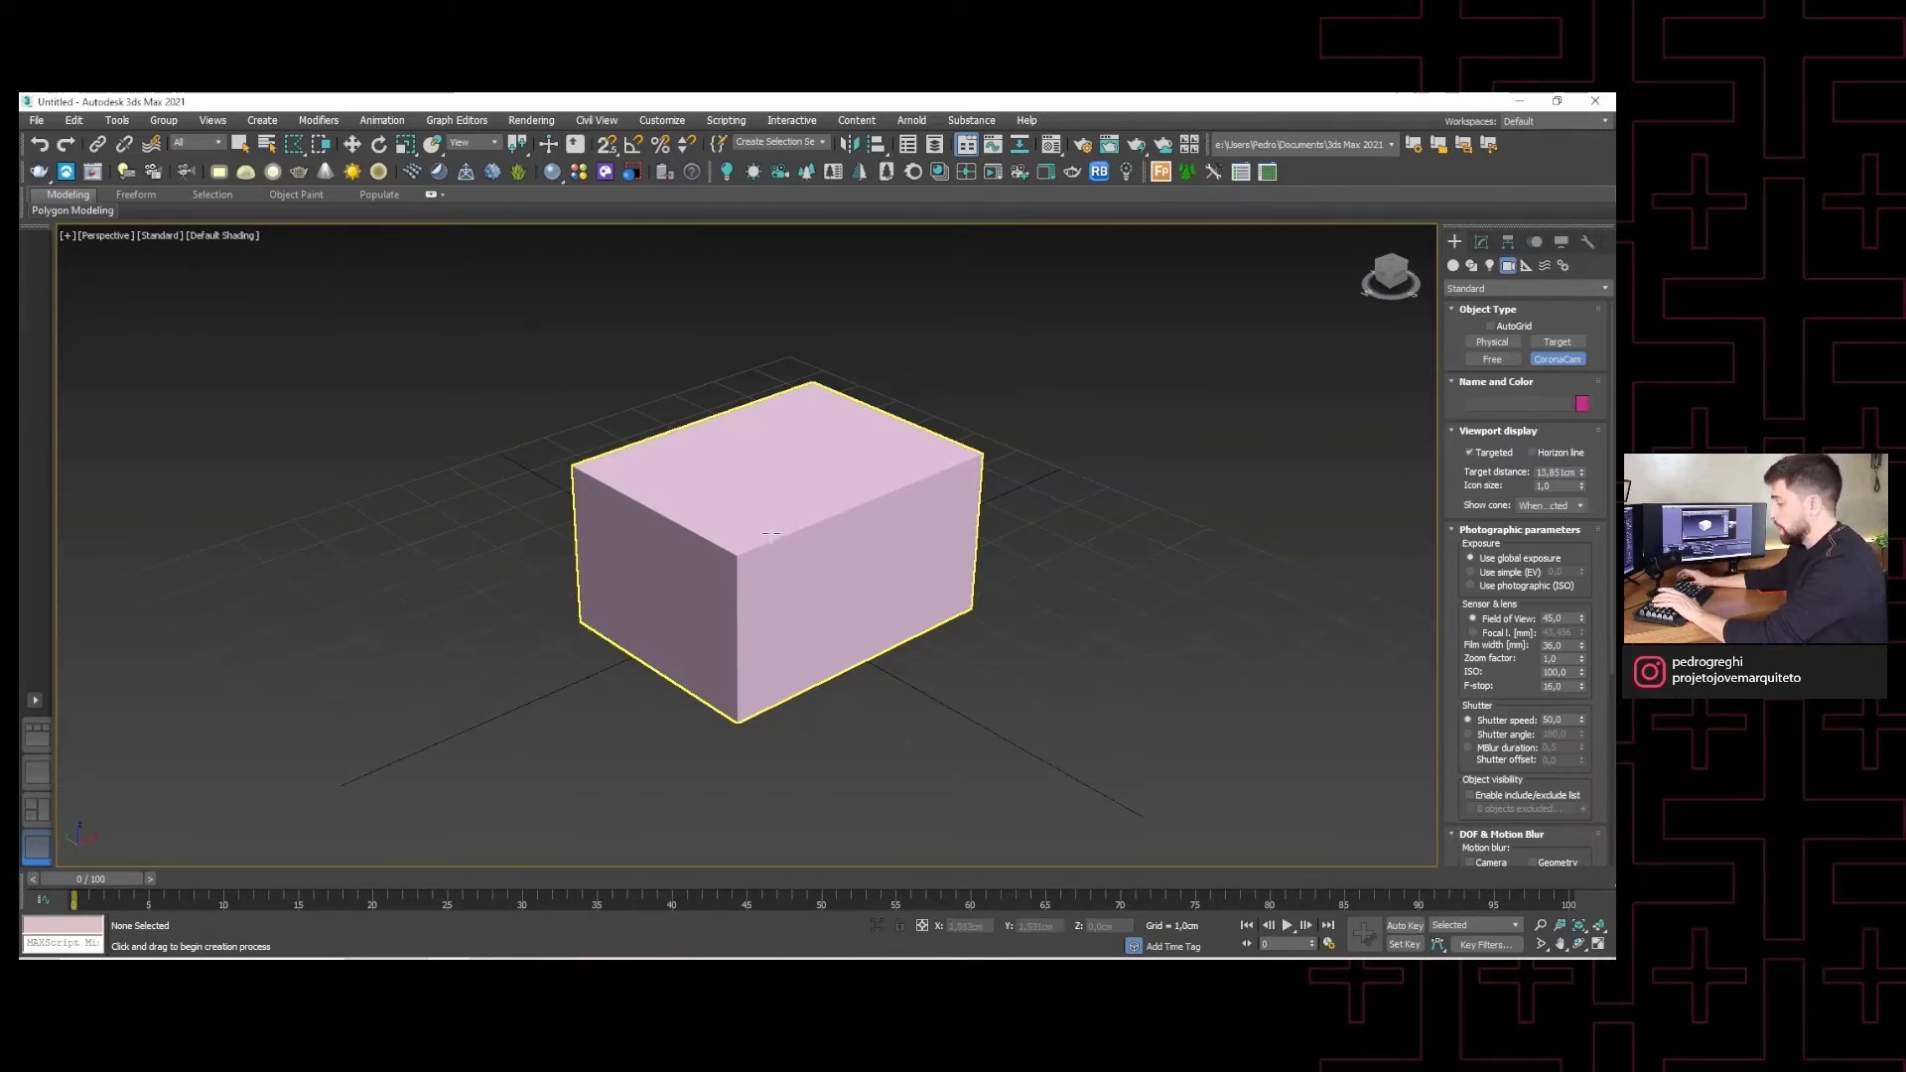
# - Turn Edged Faces back on with F4 and zoom in and out on the box
pyautogui.press('F4')
pyautogui.scroll(5, 744, 557)
pyautogui.scroll(3, 745, 557)
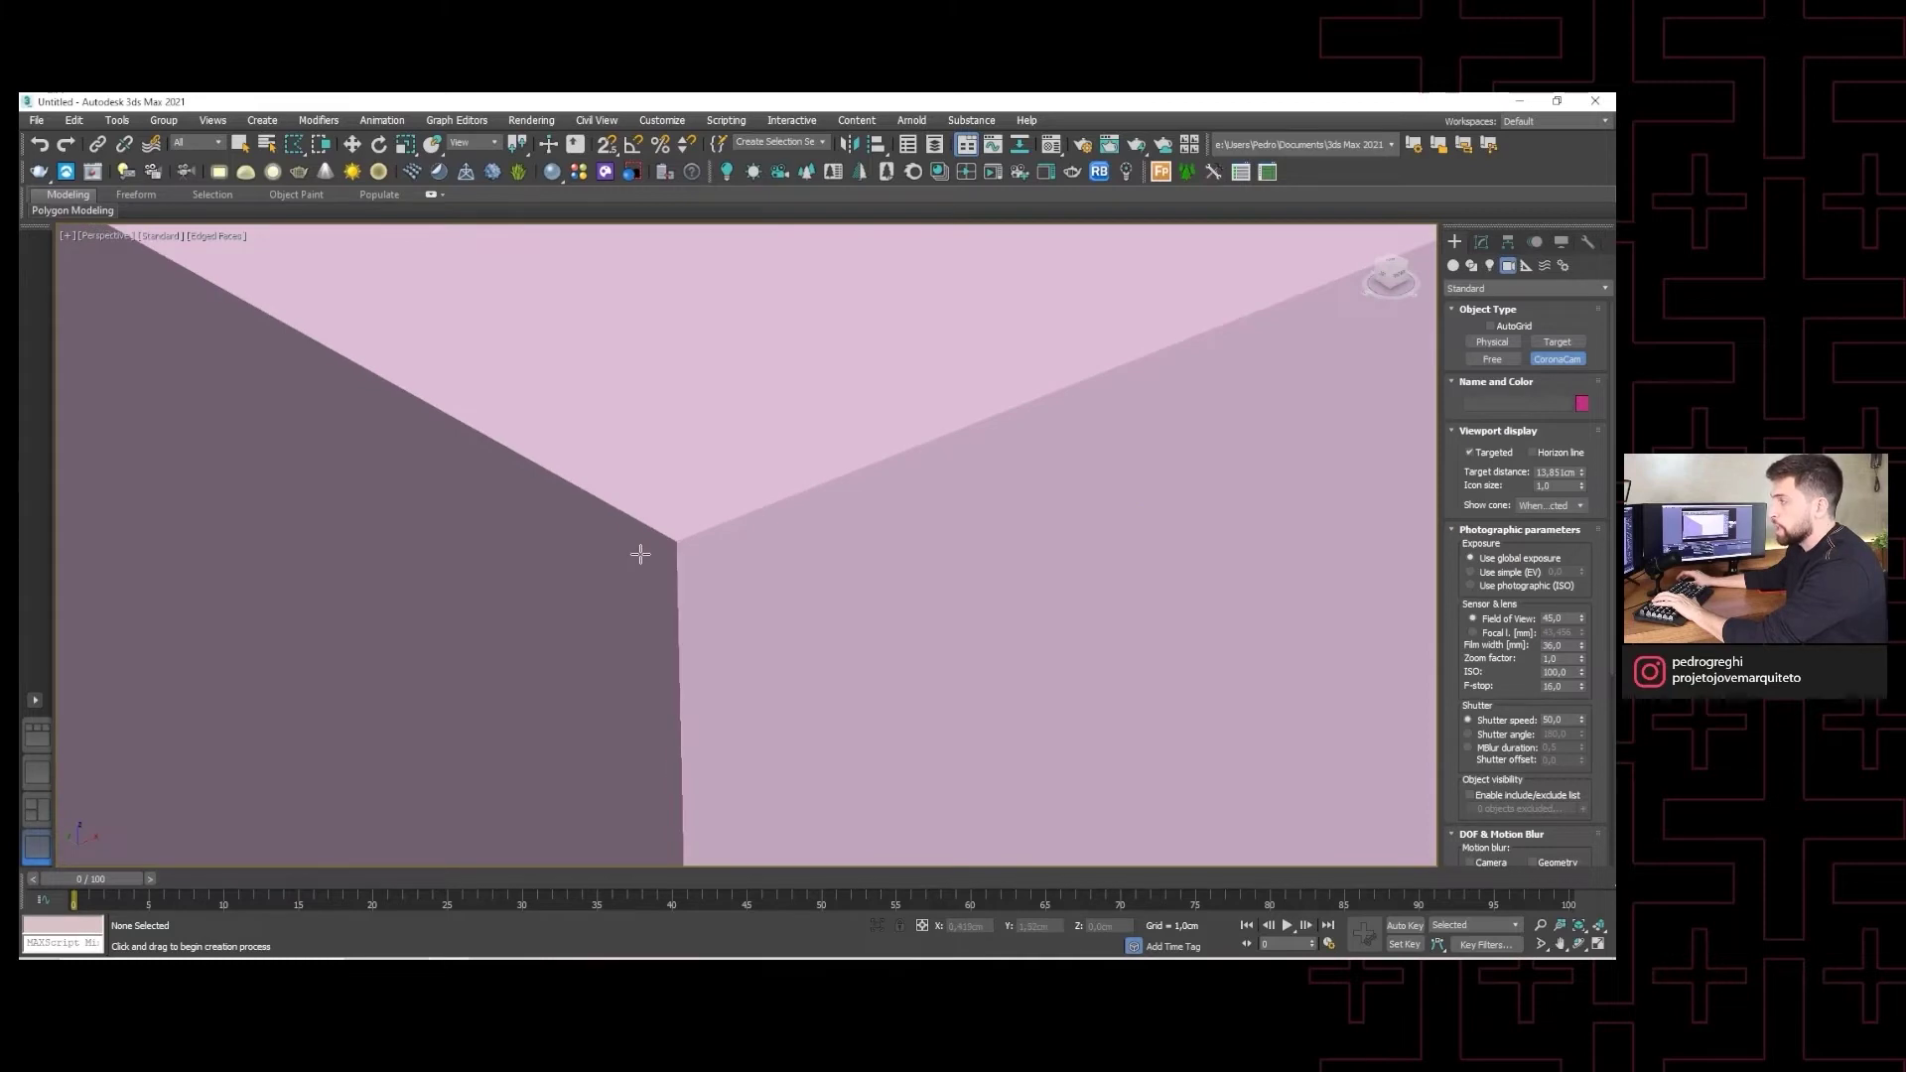
pyautogui.scroll(-6, 643, 553)
pyautogui.scroll(-1, 692, 527)
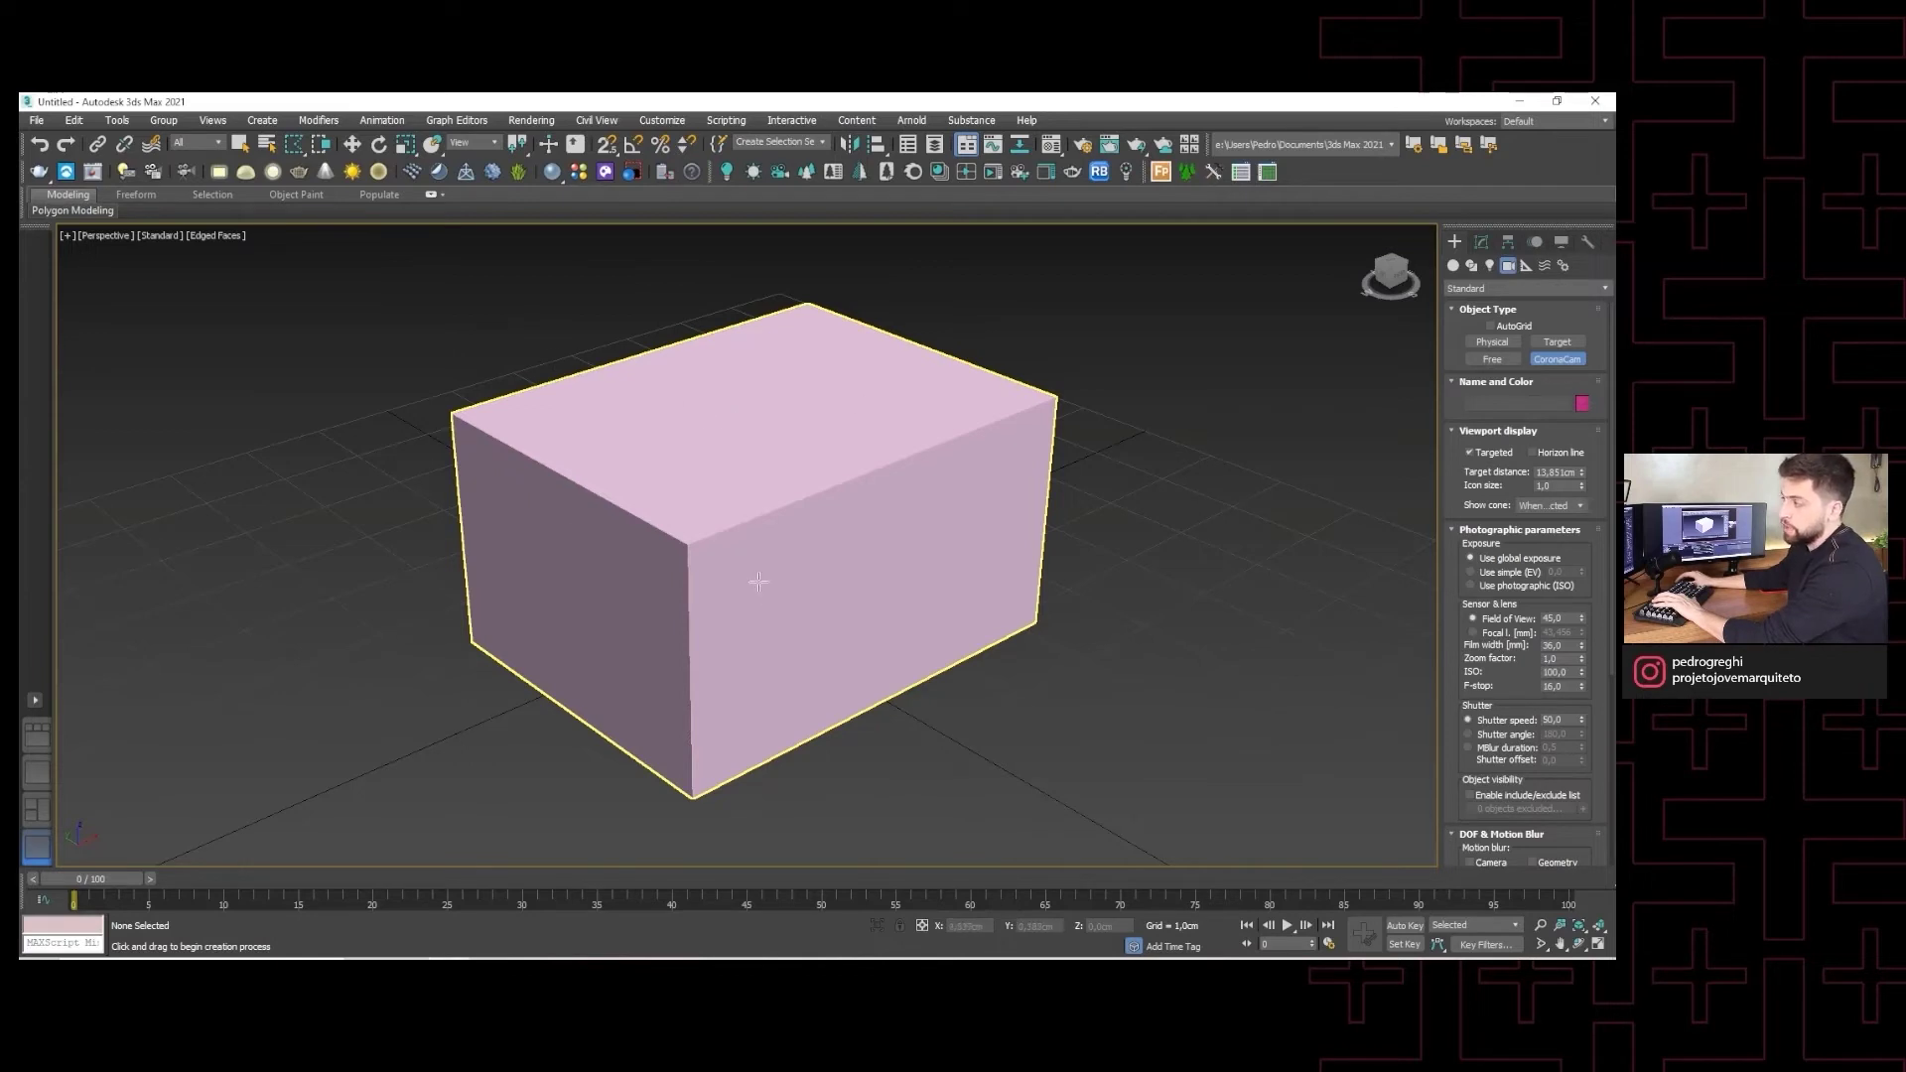
pyautogui.scroll(5, 758, 581)
pyautogui.scroll(1, 774, 615)
pyautogui.scroll(2, 794, 685)
pyautogui.scroll(-2, 780, 663)
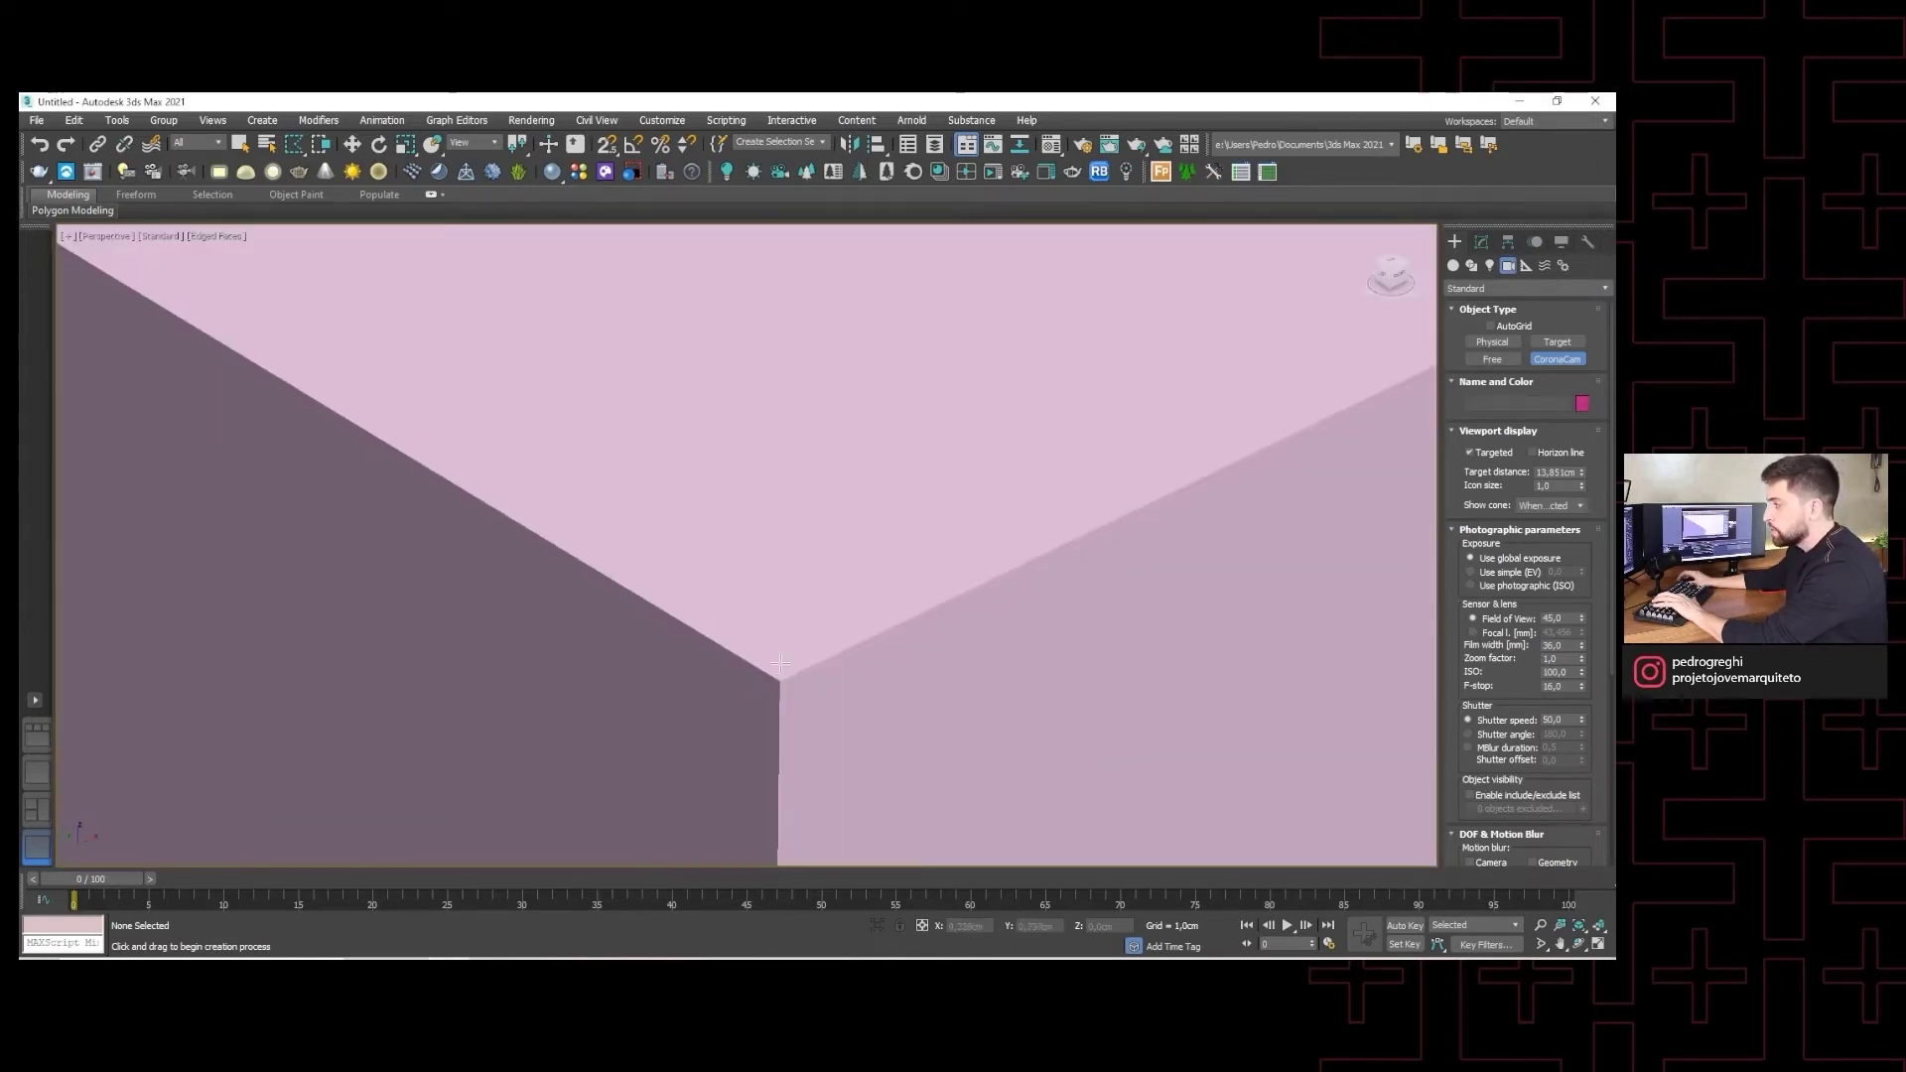
pyautogui.scroll(-5, 780, 663)
pyautogui.scroll(-2, 794, 625)
pyautogui.scroll(-1, 796, 615)
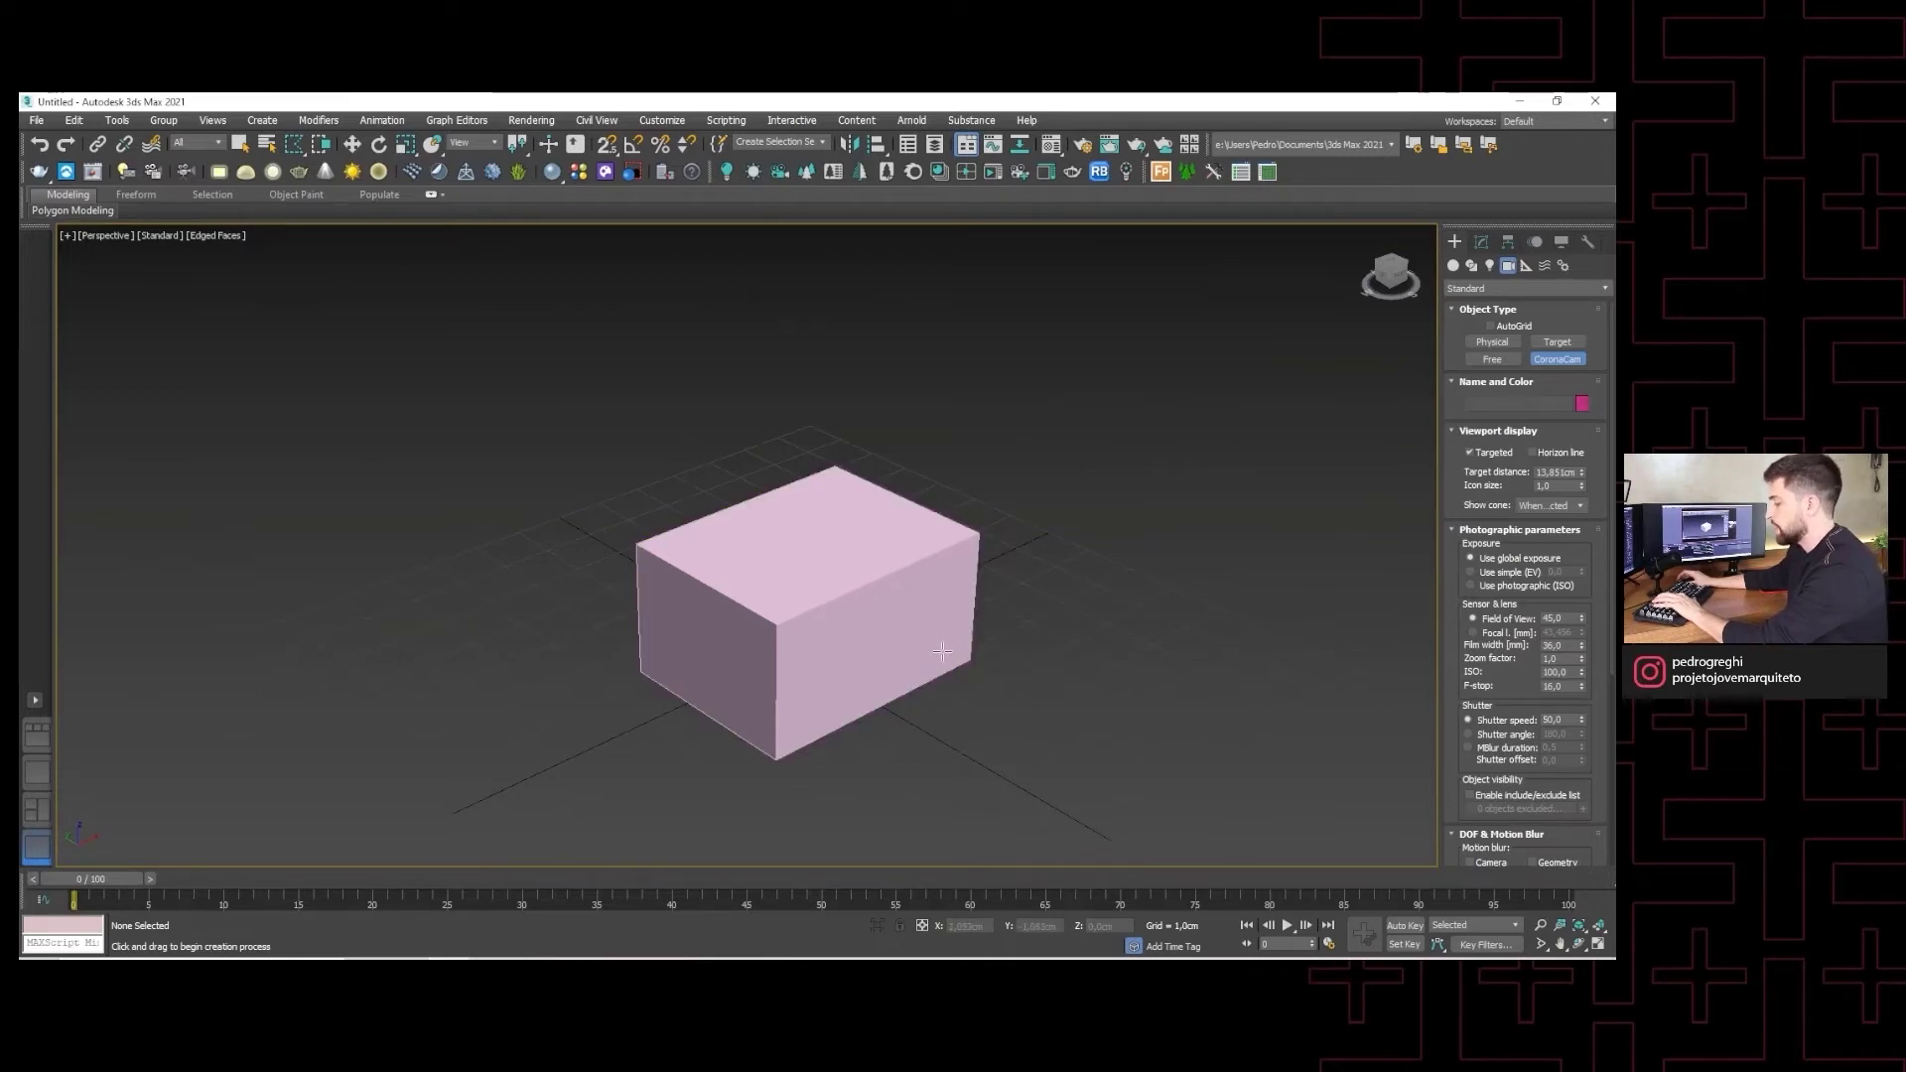
# - Flick to wireframe and back, leaving the box in solid Default Shading
pyautogui.scroll(2, 804, 625)
pyautogui.press('F3')
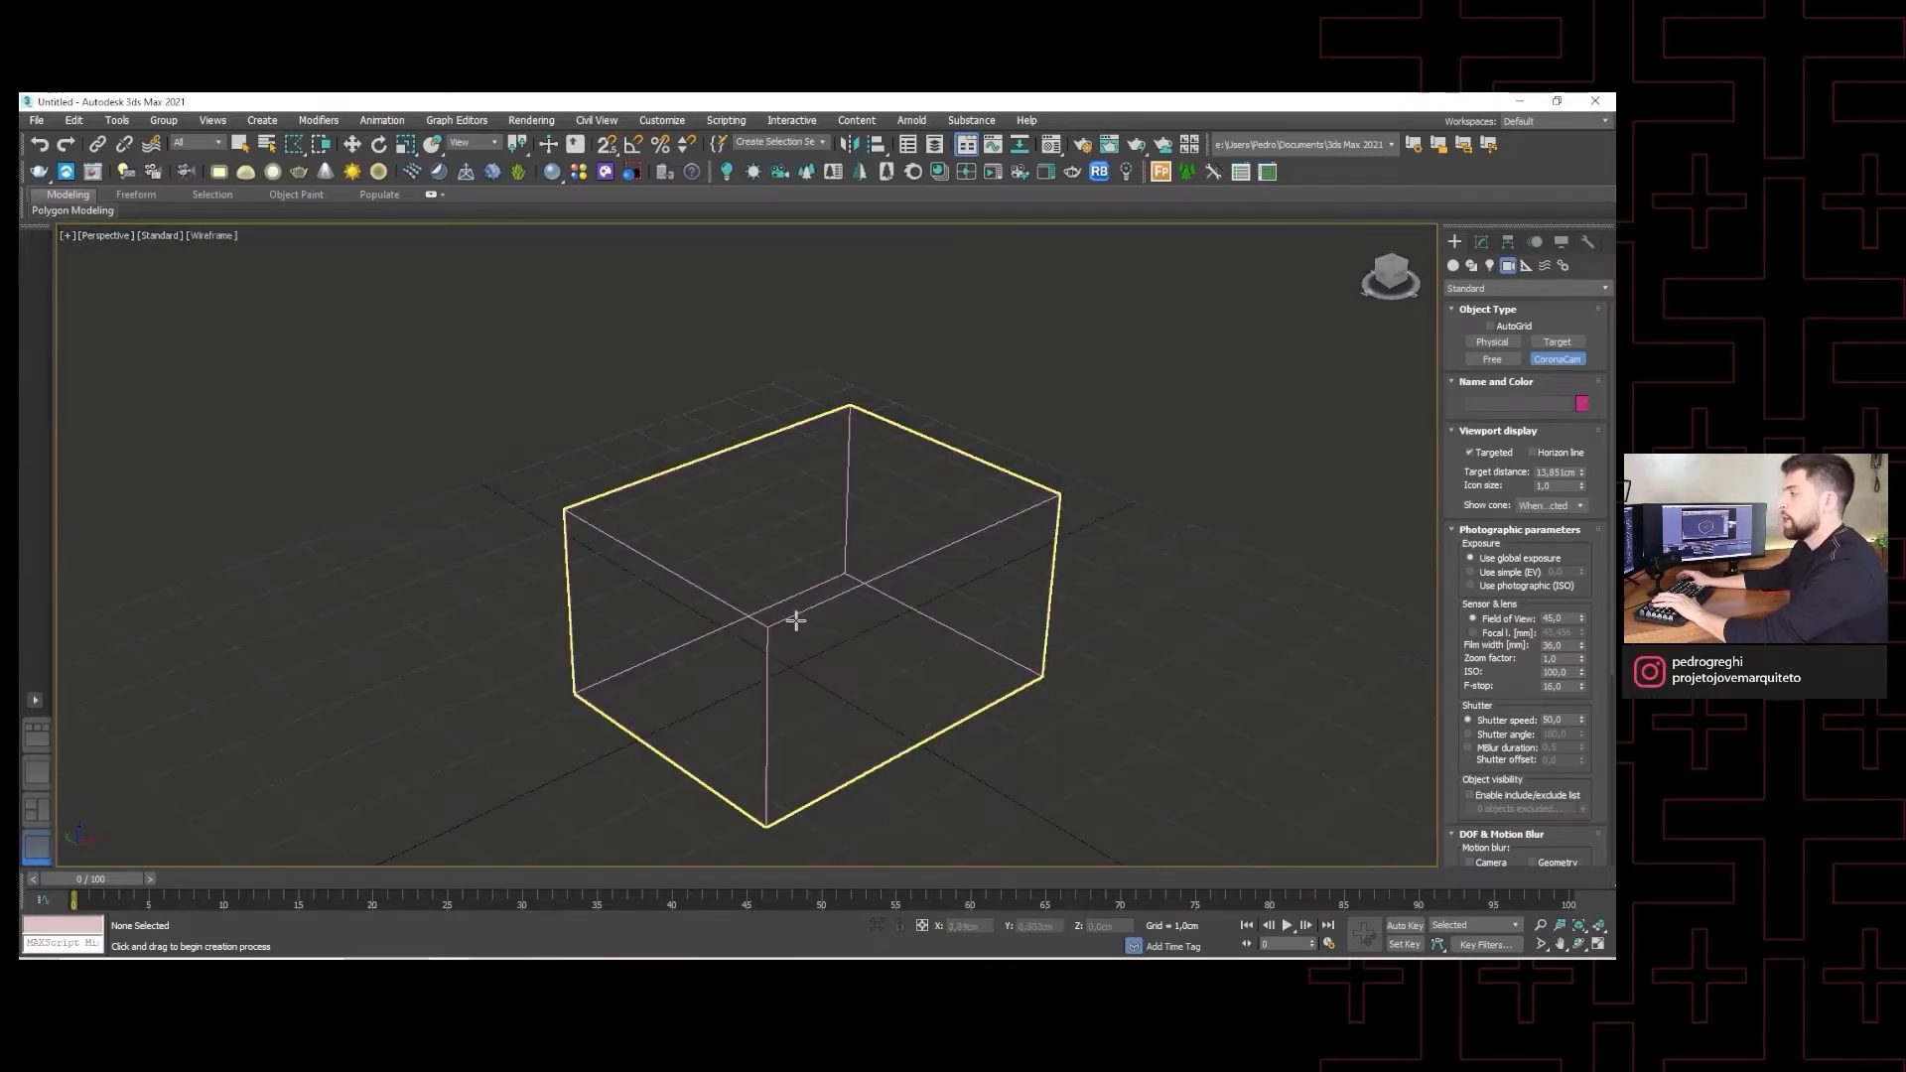
pyautogui.press('F3')
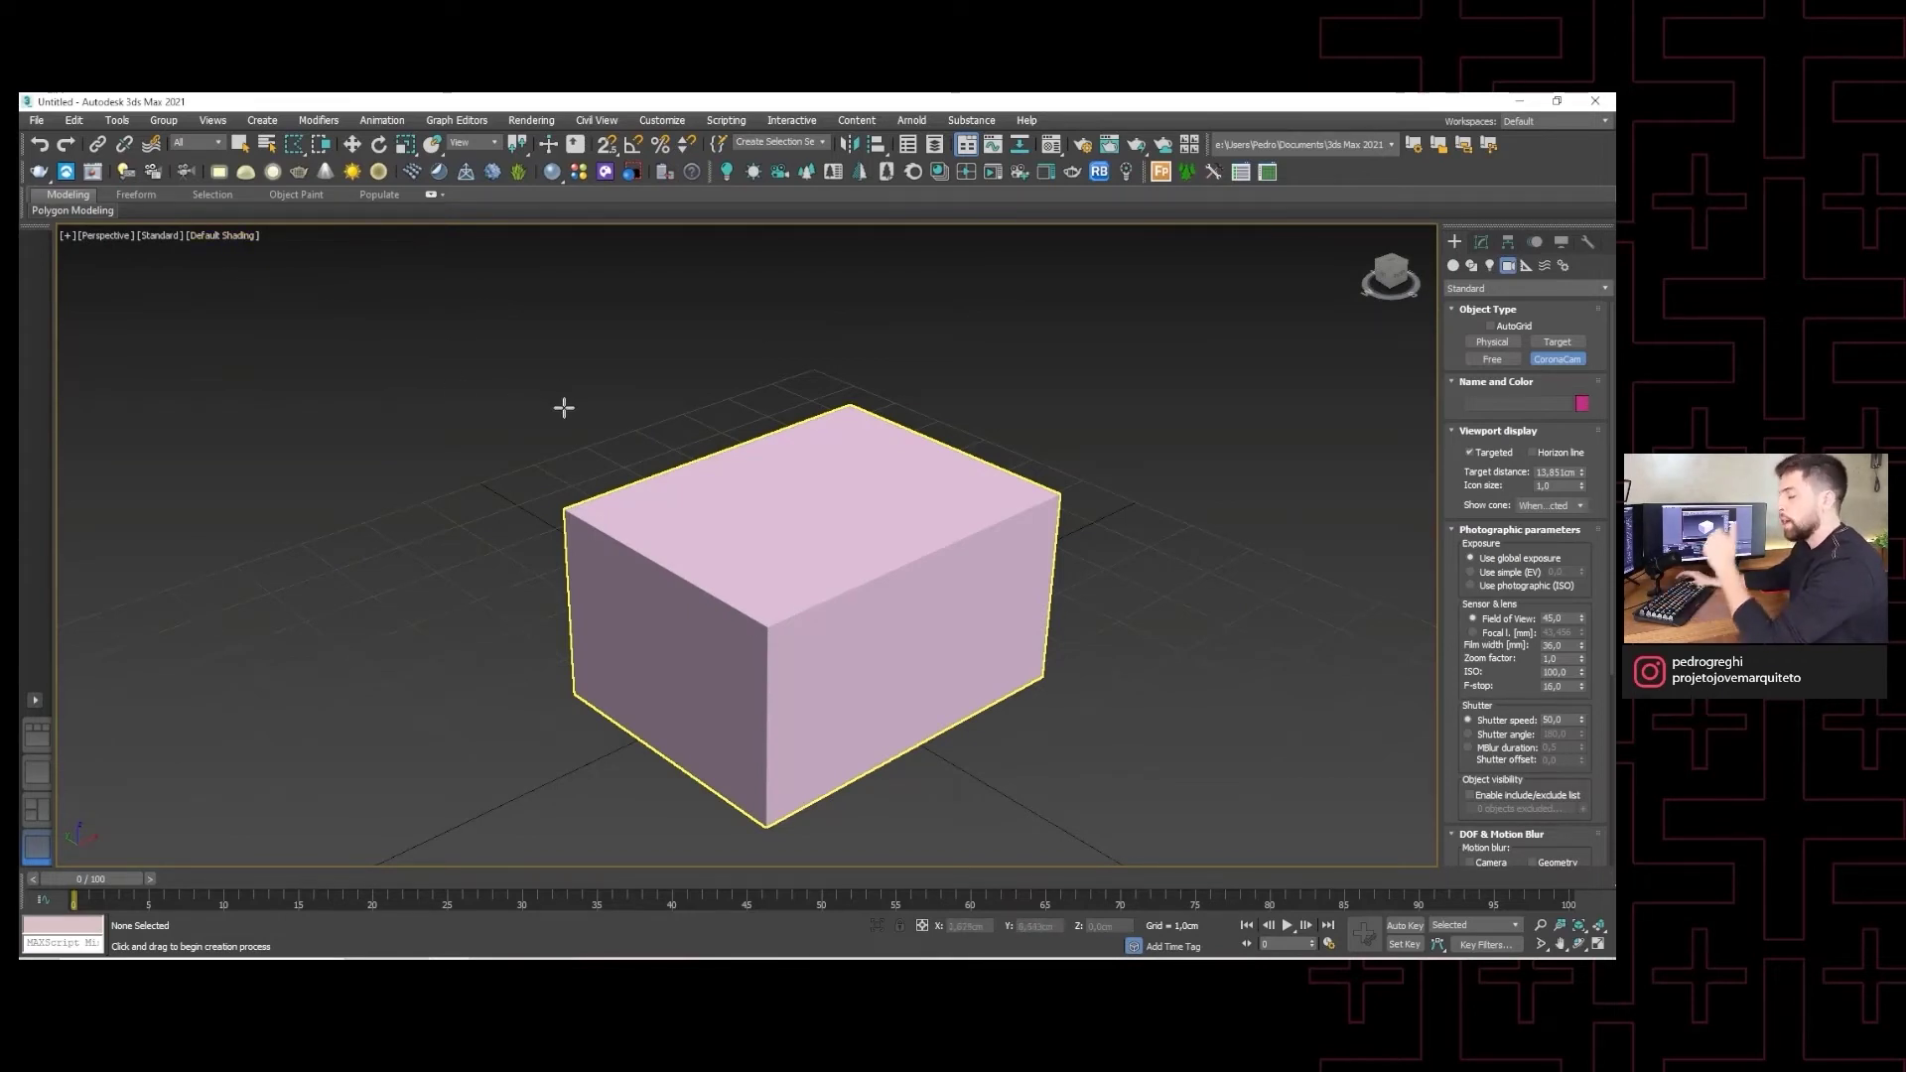
pyautogui.scroll(-4, 819, 446)
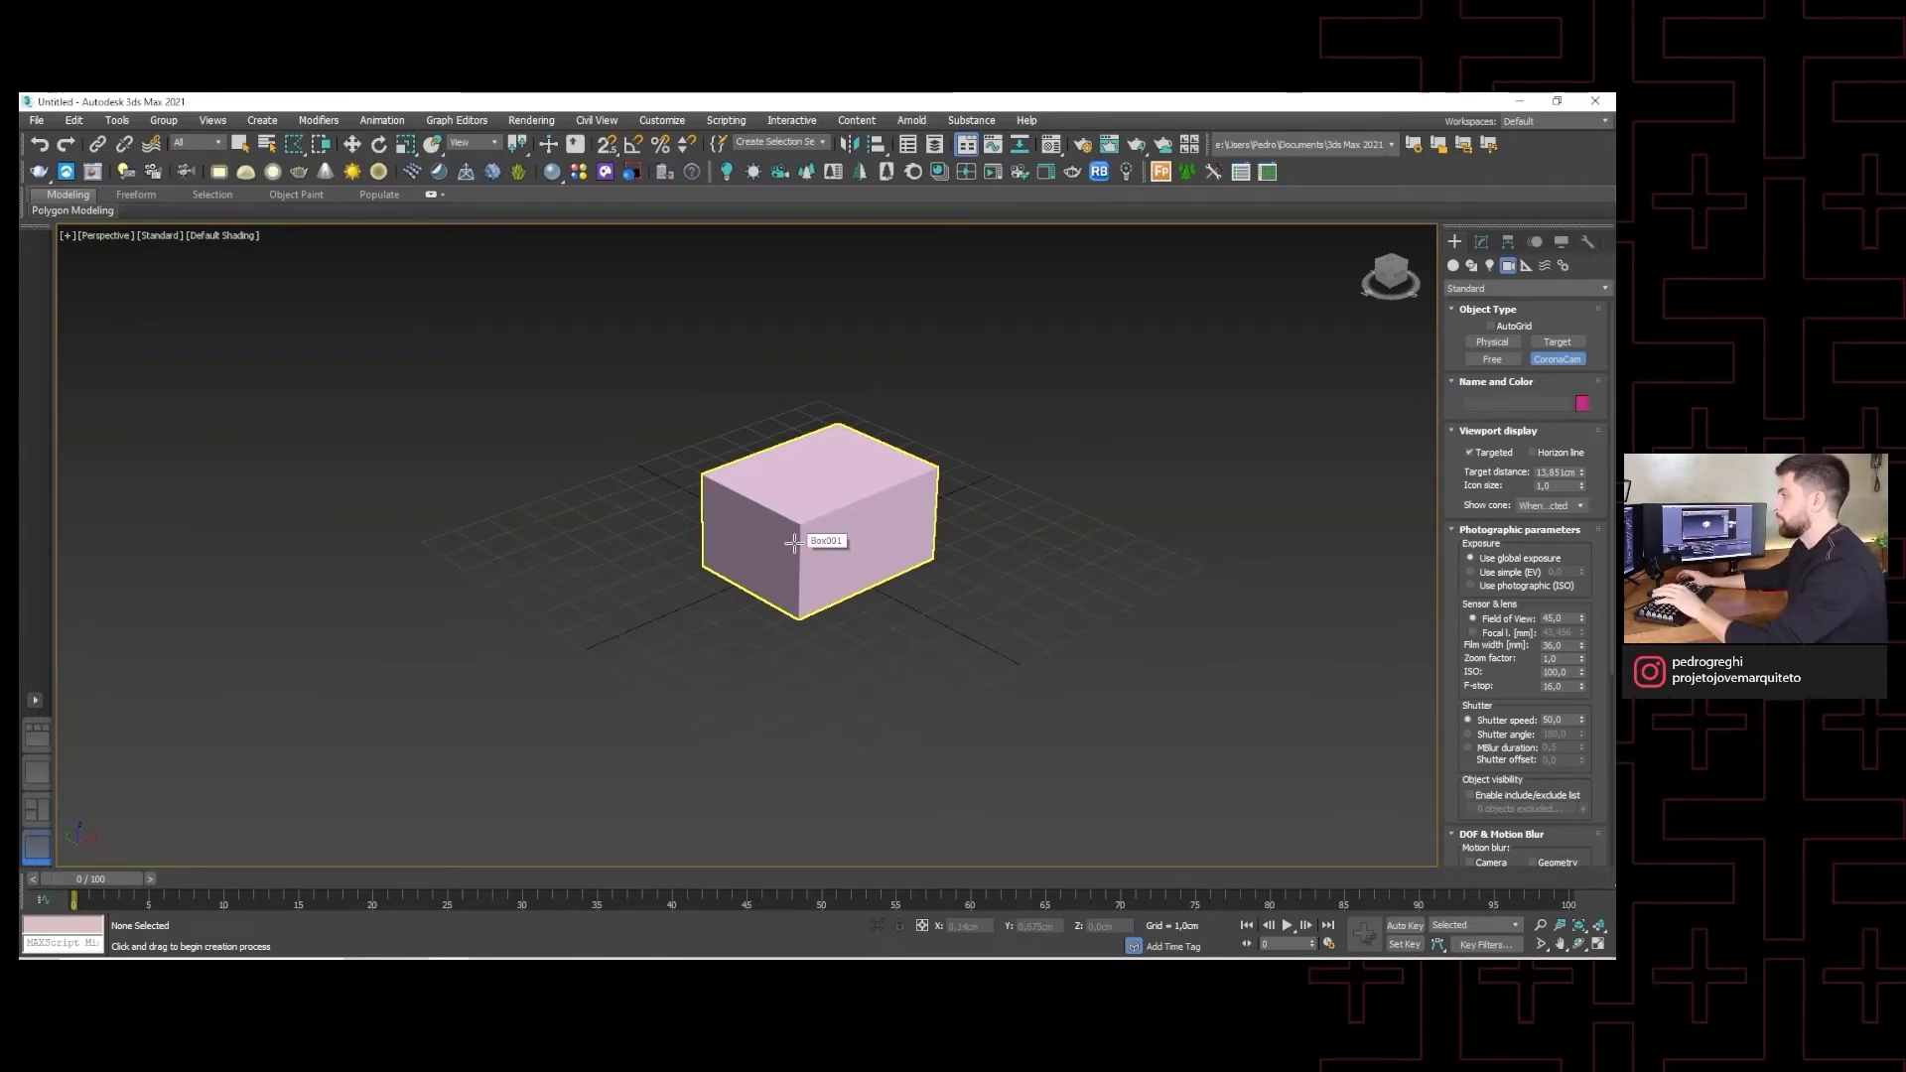
# - Frame the pink box closer in Perspective and show the Geometry Standard Primitives list
pyautogui.moveTo(794, 542); pyautogui.dragTo(796, 531, button='middle')
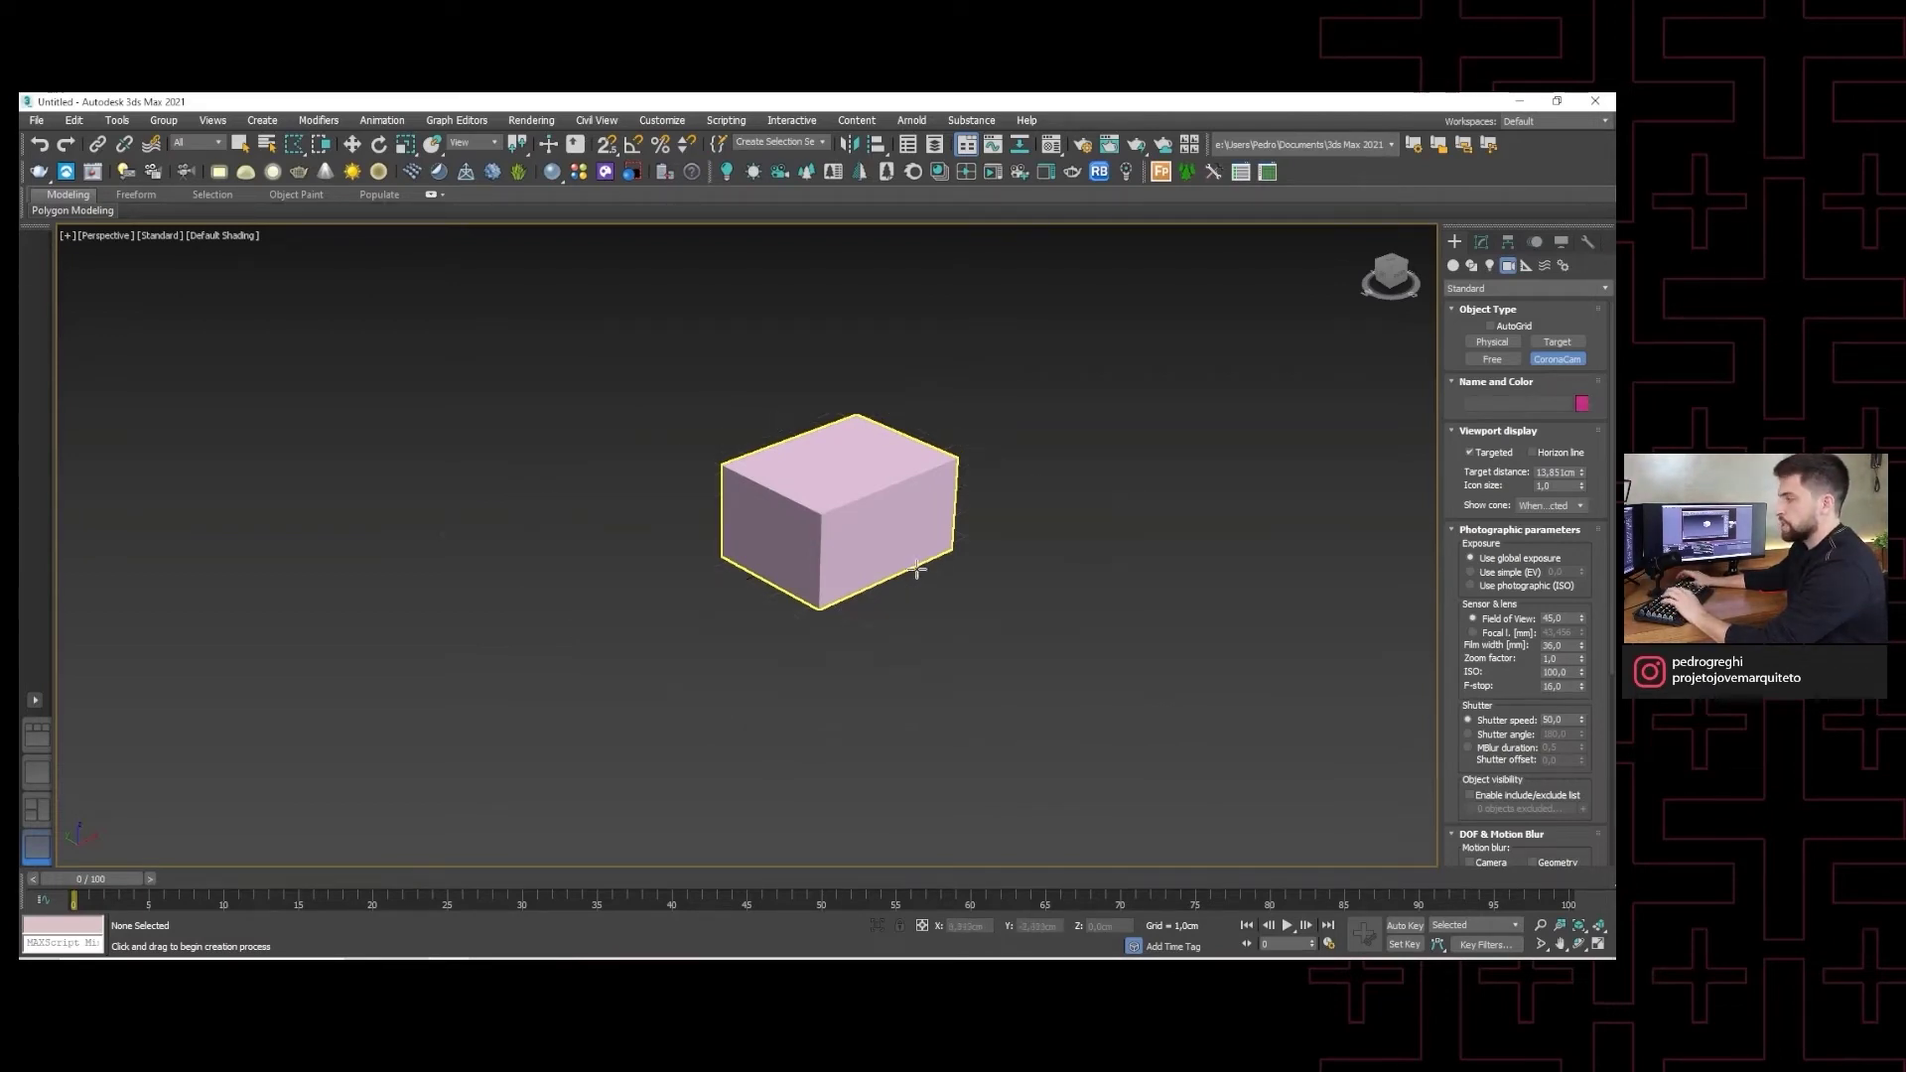
pyautogui.scroll(2, 917, 568)
pyautogui.scroll(2, 933, 586)
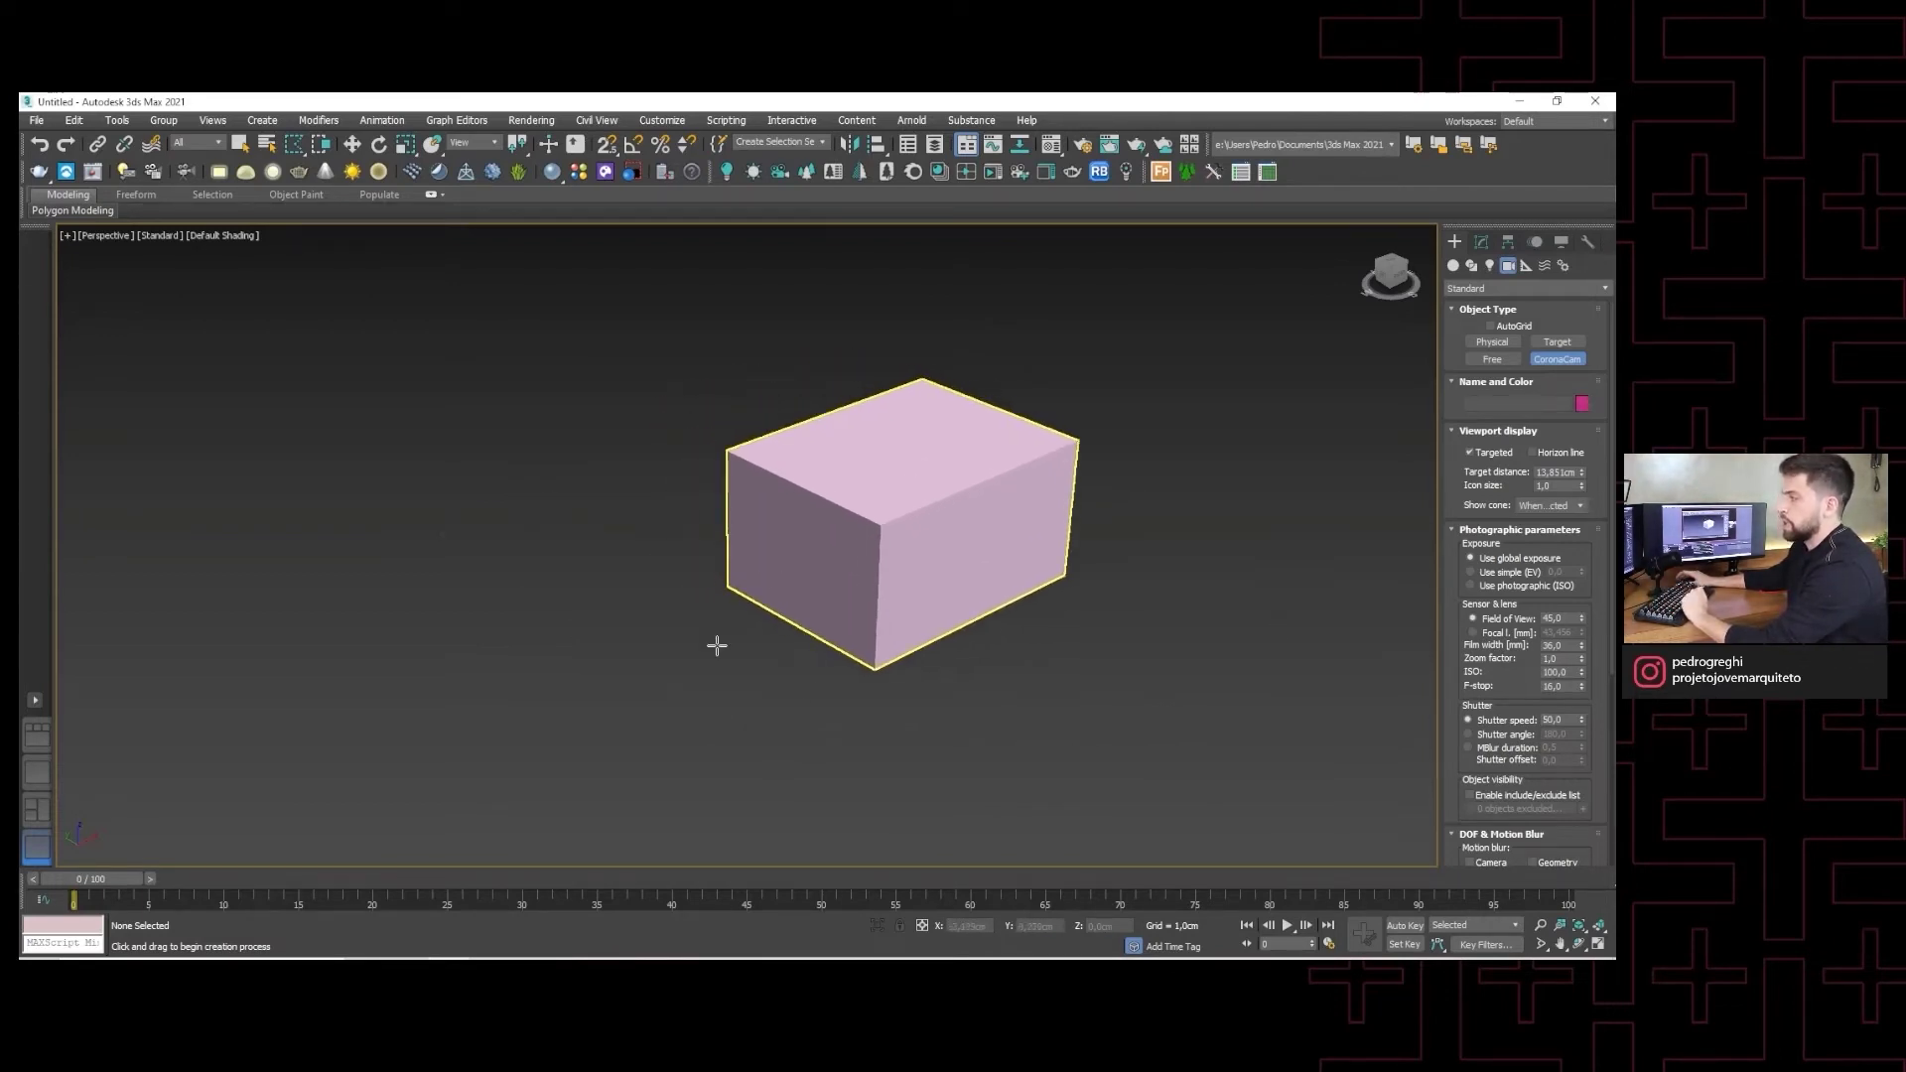
pyautogui.moveTo(1040, 605)
pyautogui.mouseDown(button='middle')
pyautogui.moveTo(983, 600)
pyautogui.moveTo(1093, 604)
pyautogui.moveTo(807, 613)
pyautogui.moveTo(778, 646)
pyautogui.moveTo(917, 593)
pyautogui.moveTo(893, 581)
pyautogui.mouseUp(button='middle')
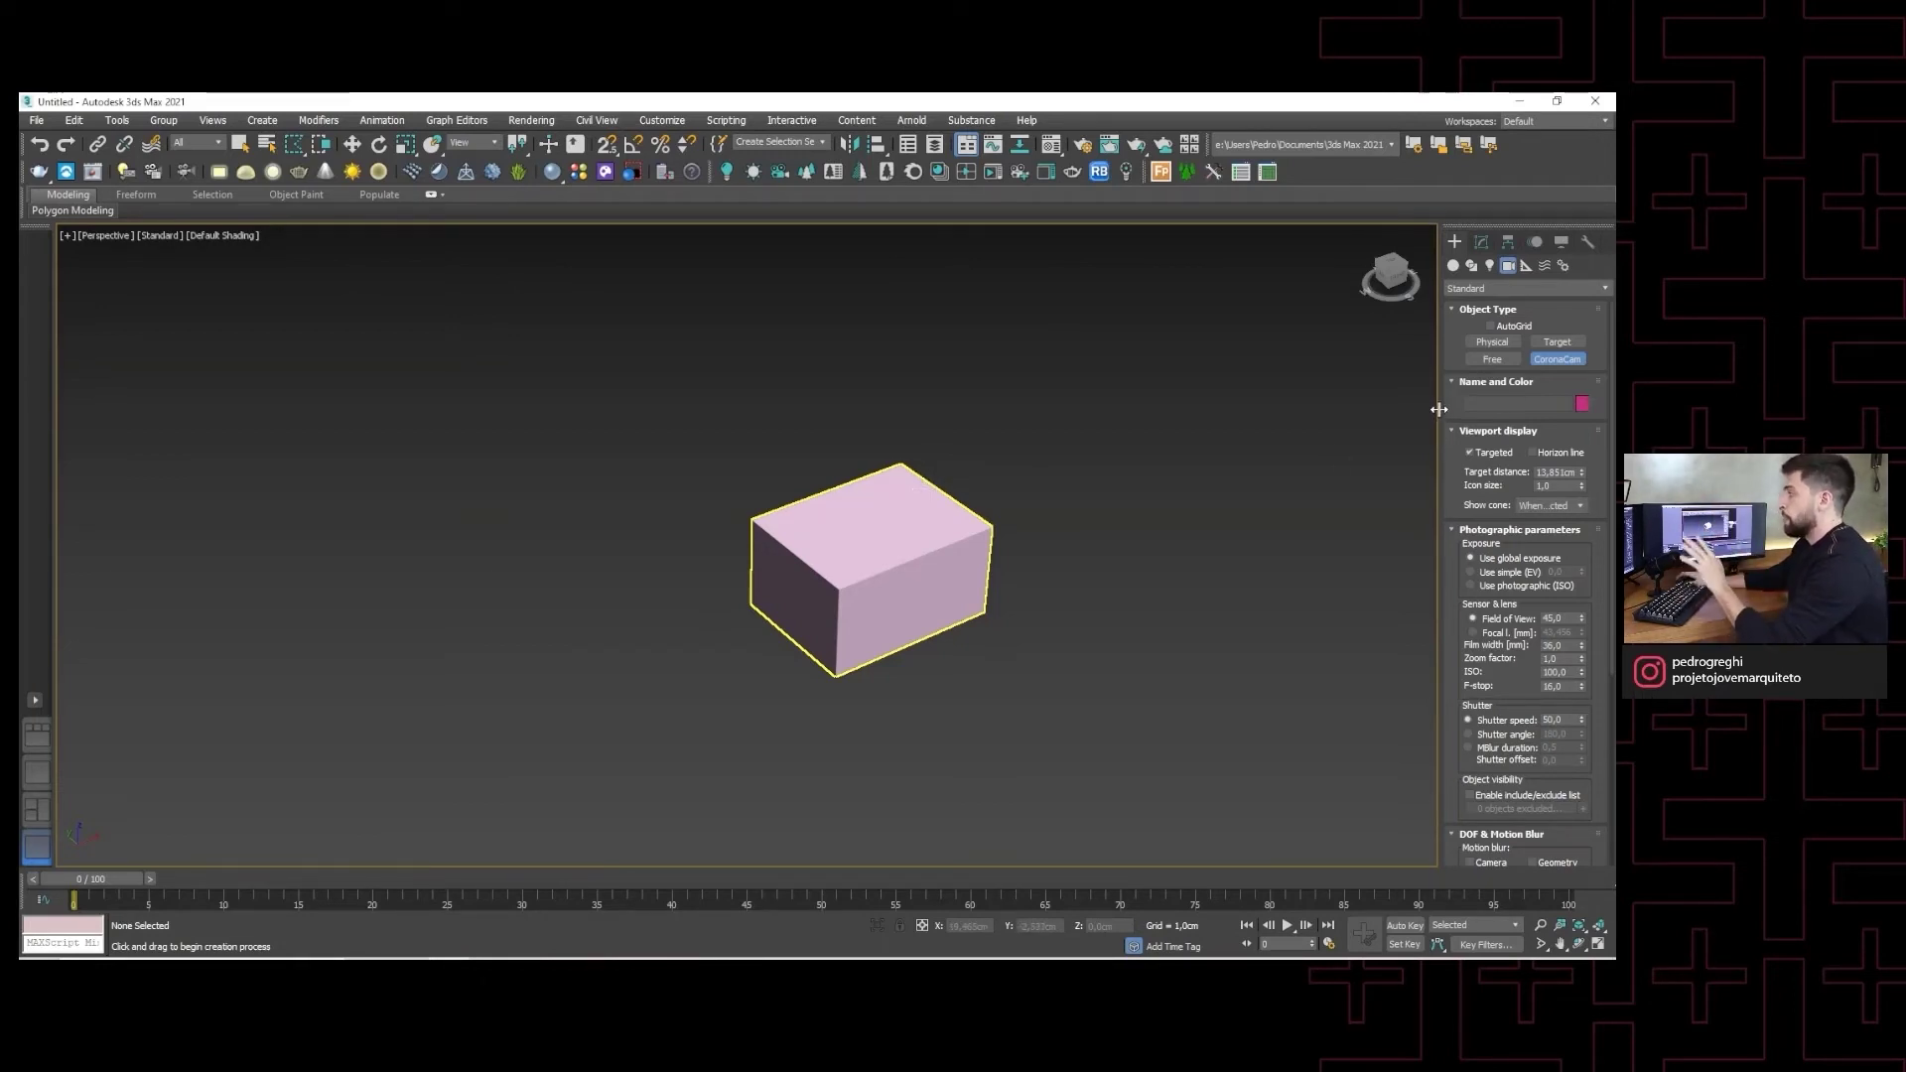
pyautogui.click(1453, 265)
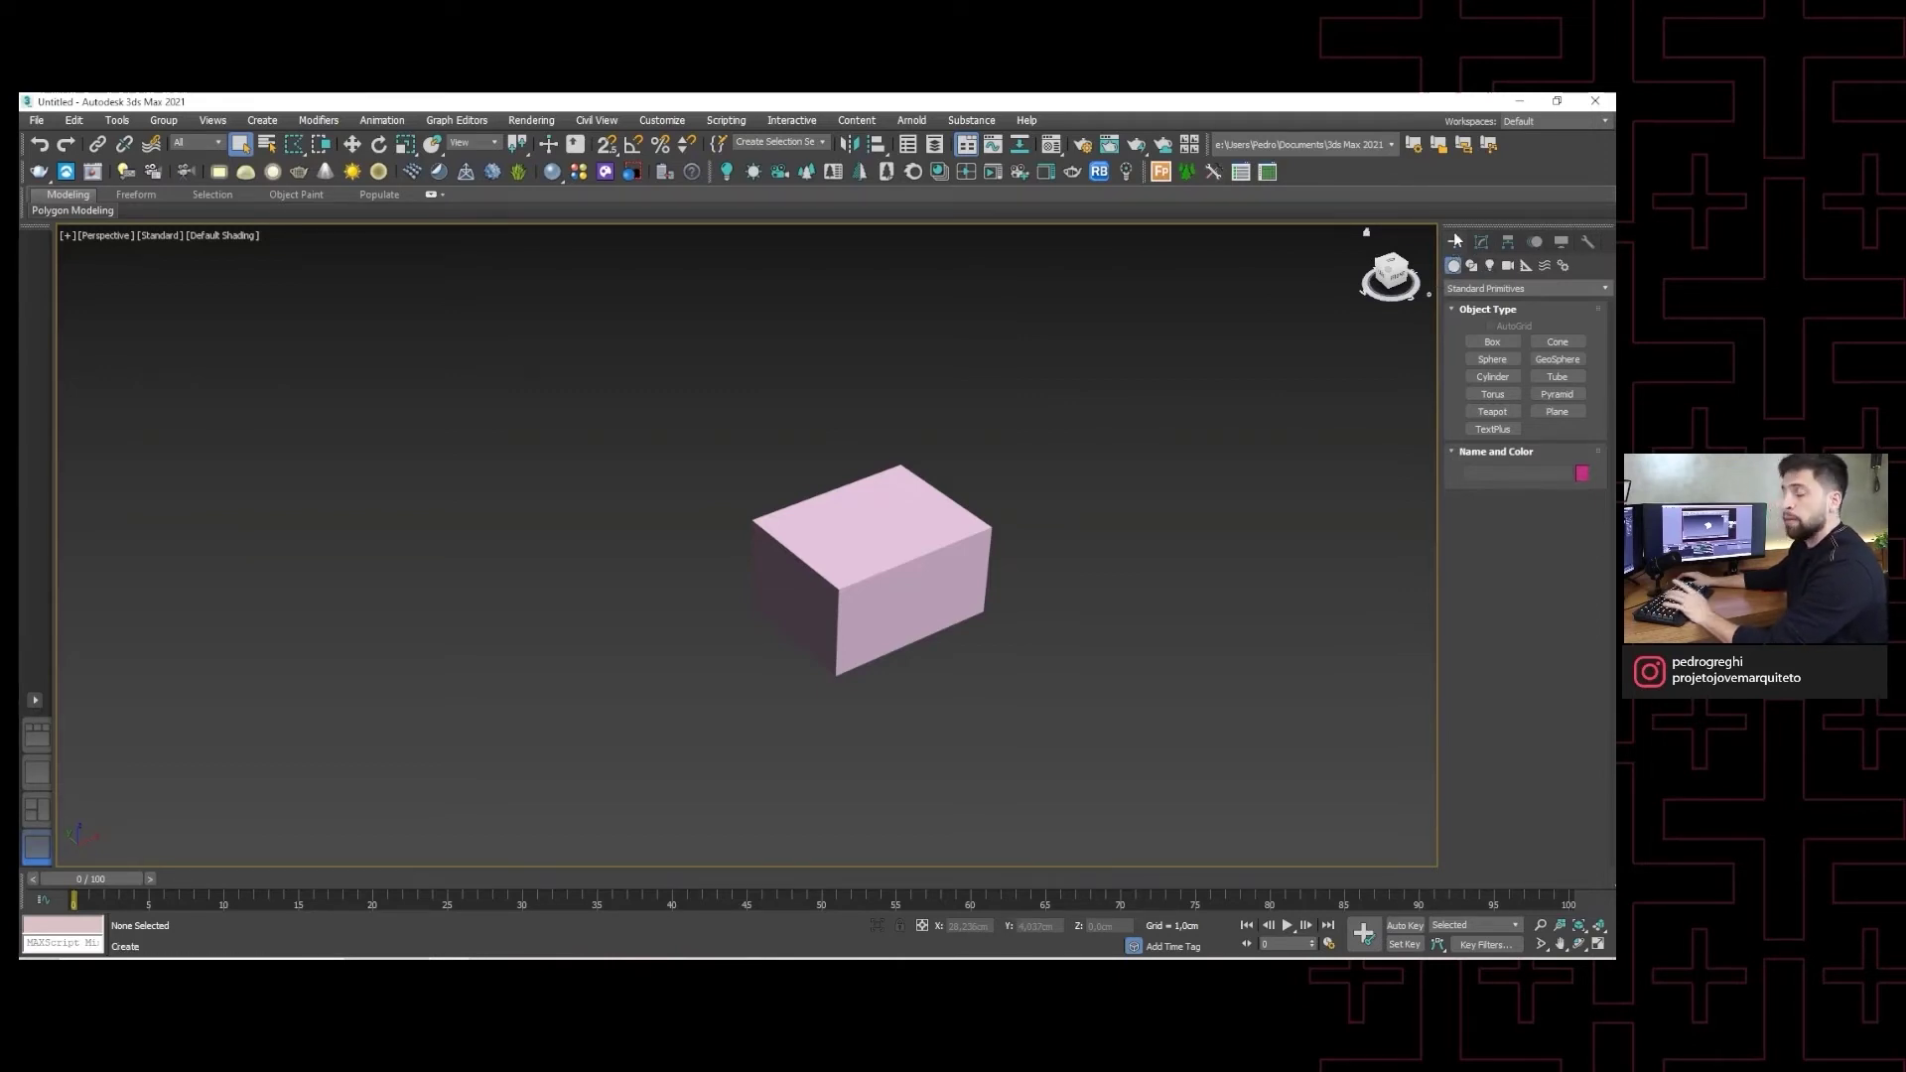
# - Delete the pink box from the scene
pyautogui.click(940, 526)
pyautogui.press('Delete')
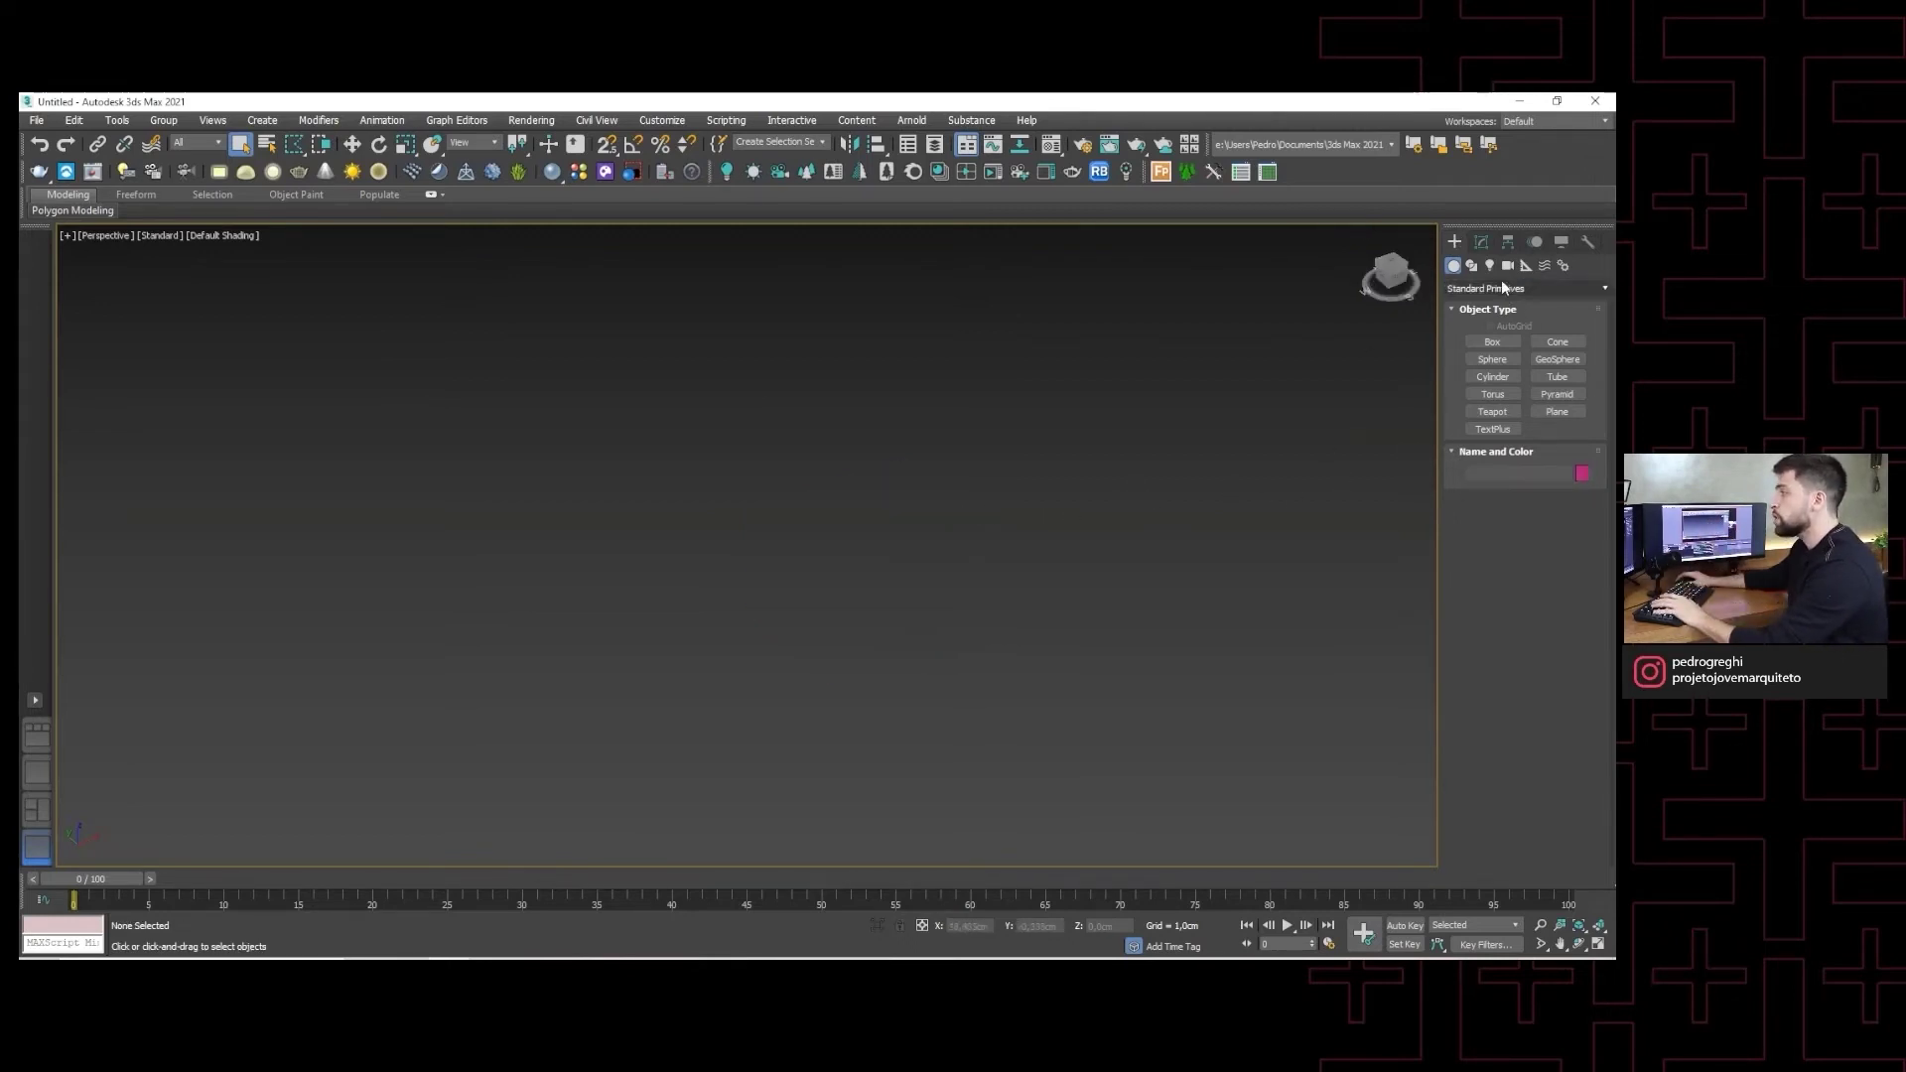
pyautogui.click(1456, 243)
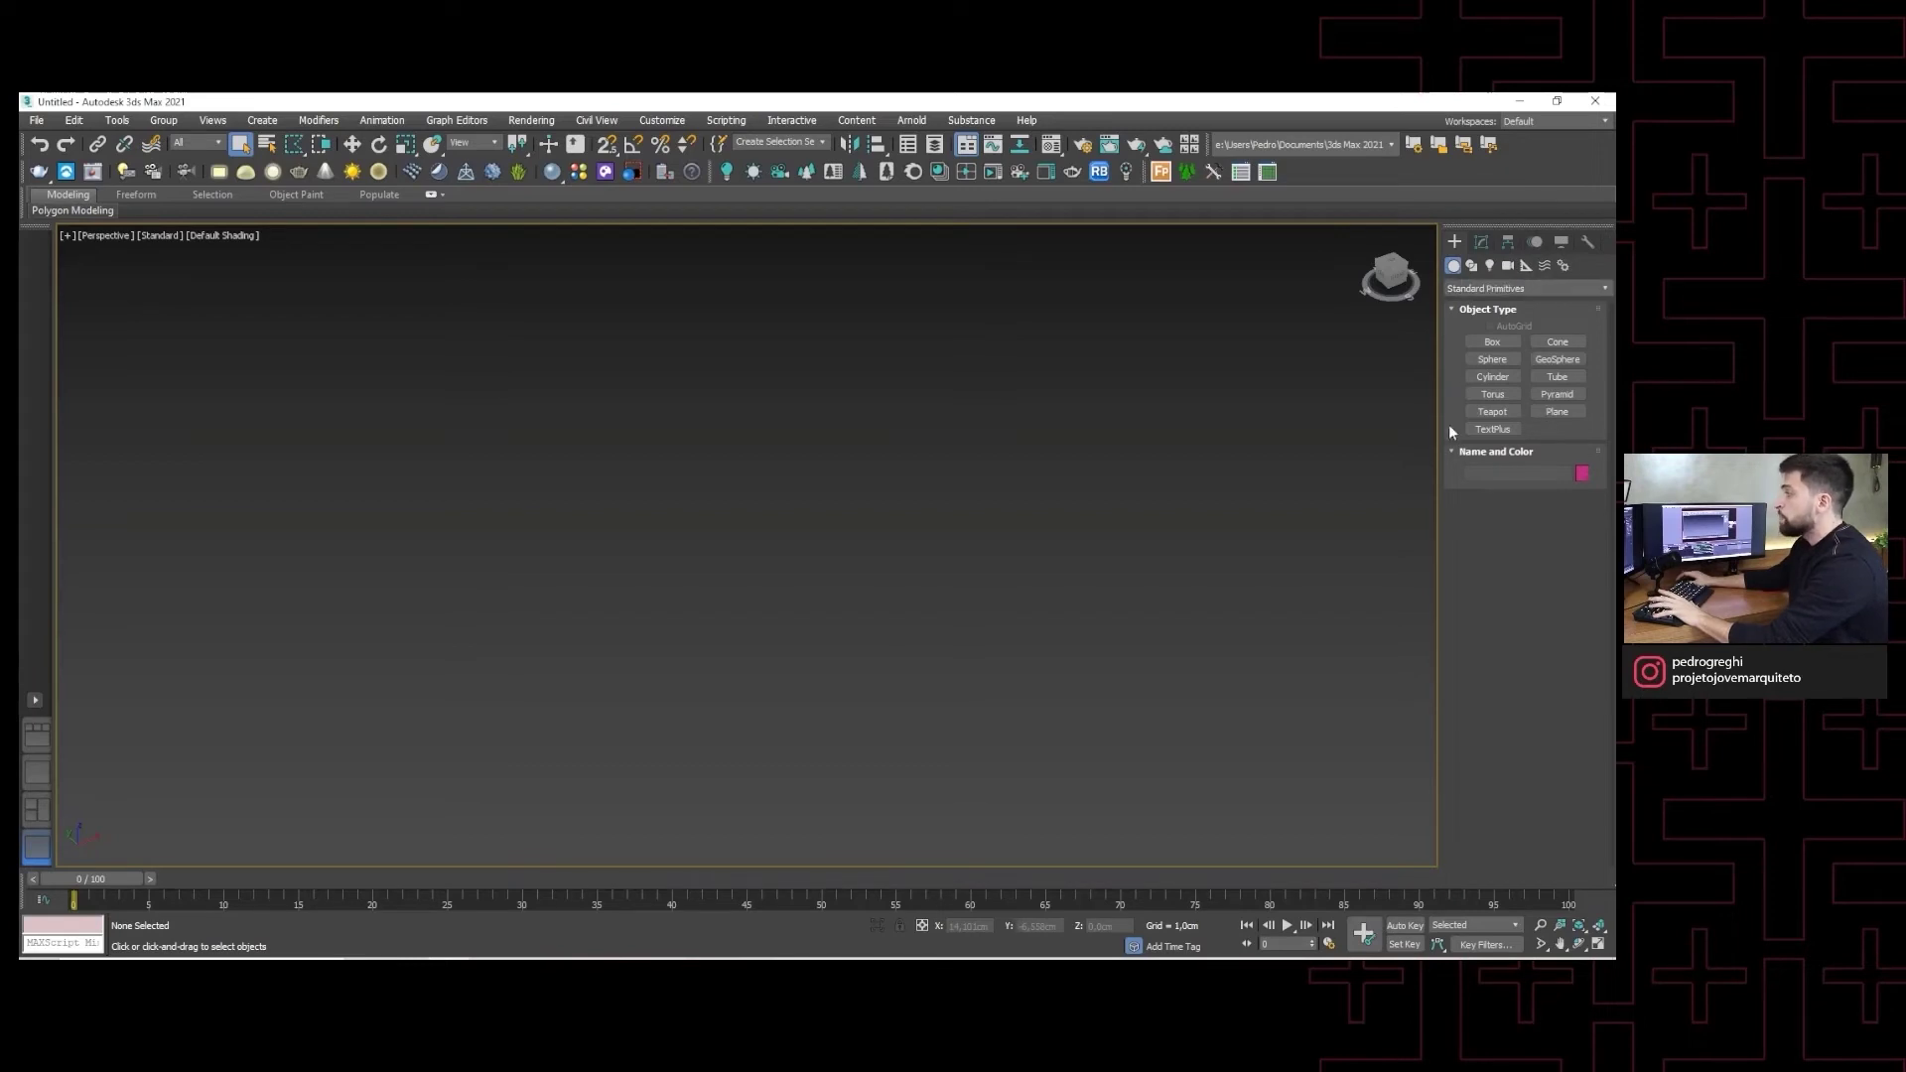
# - Browse the Lights and Cameras categories, then return to Geometry and pick Box
pyautogui.click(1473, 266)
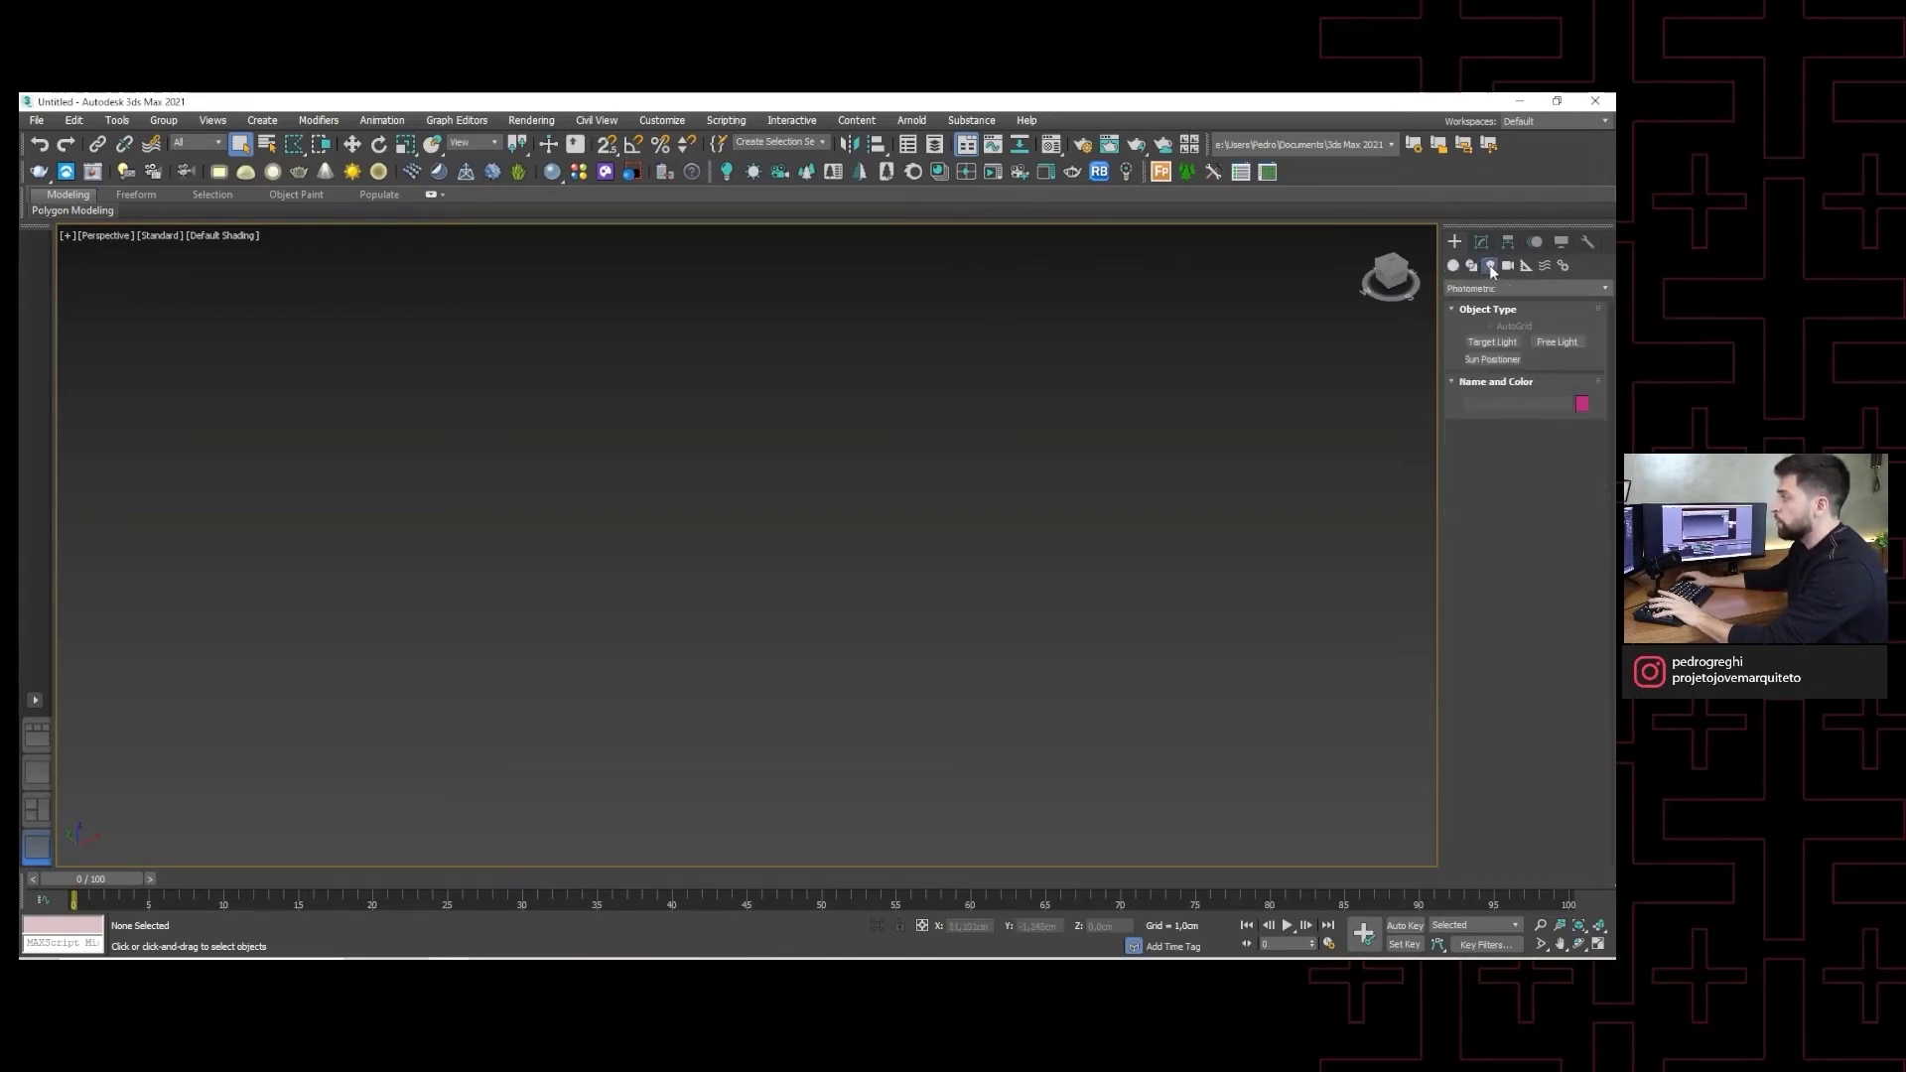
pyautogui.click(1508, 266)
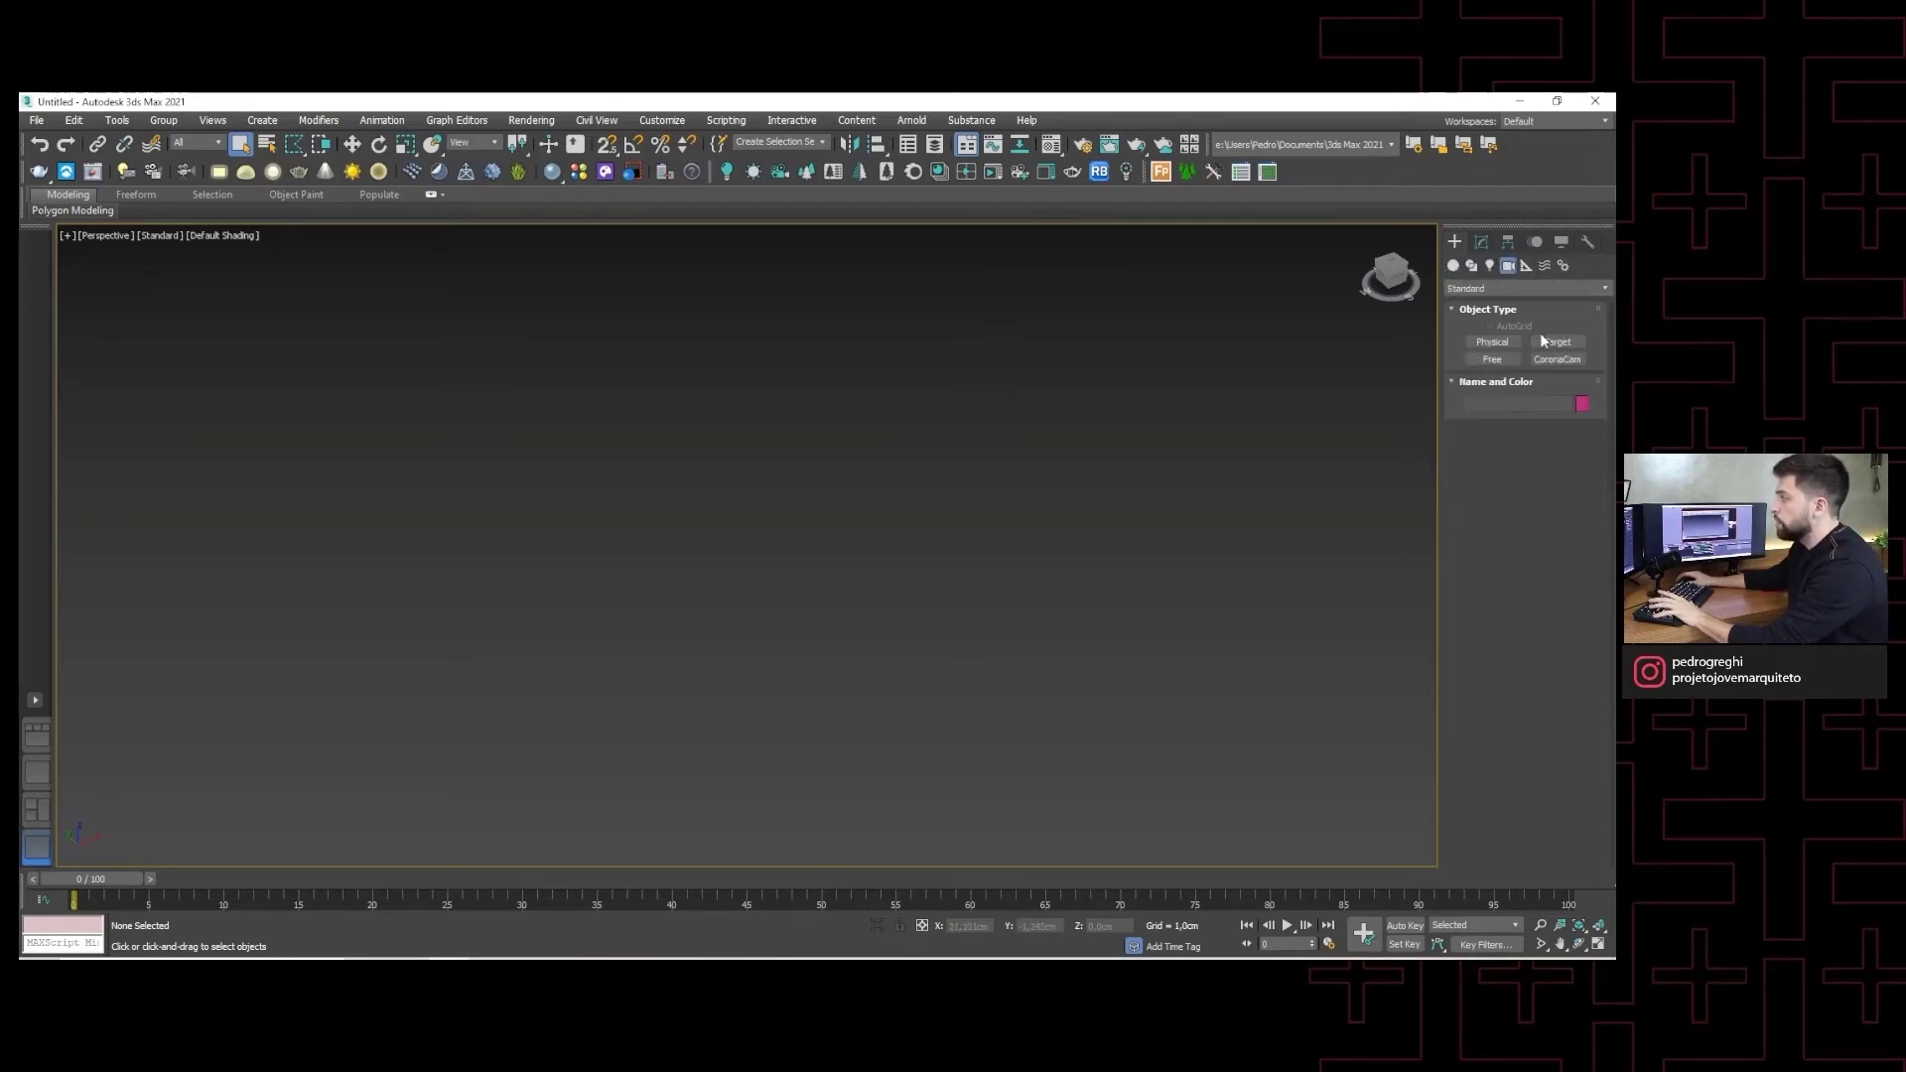
pyautogui.click(1454, 267)
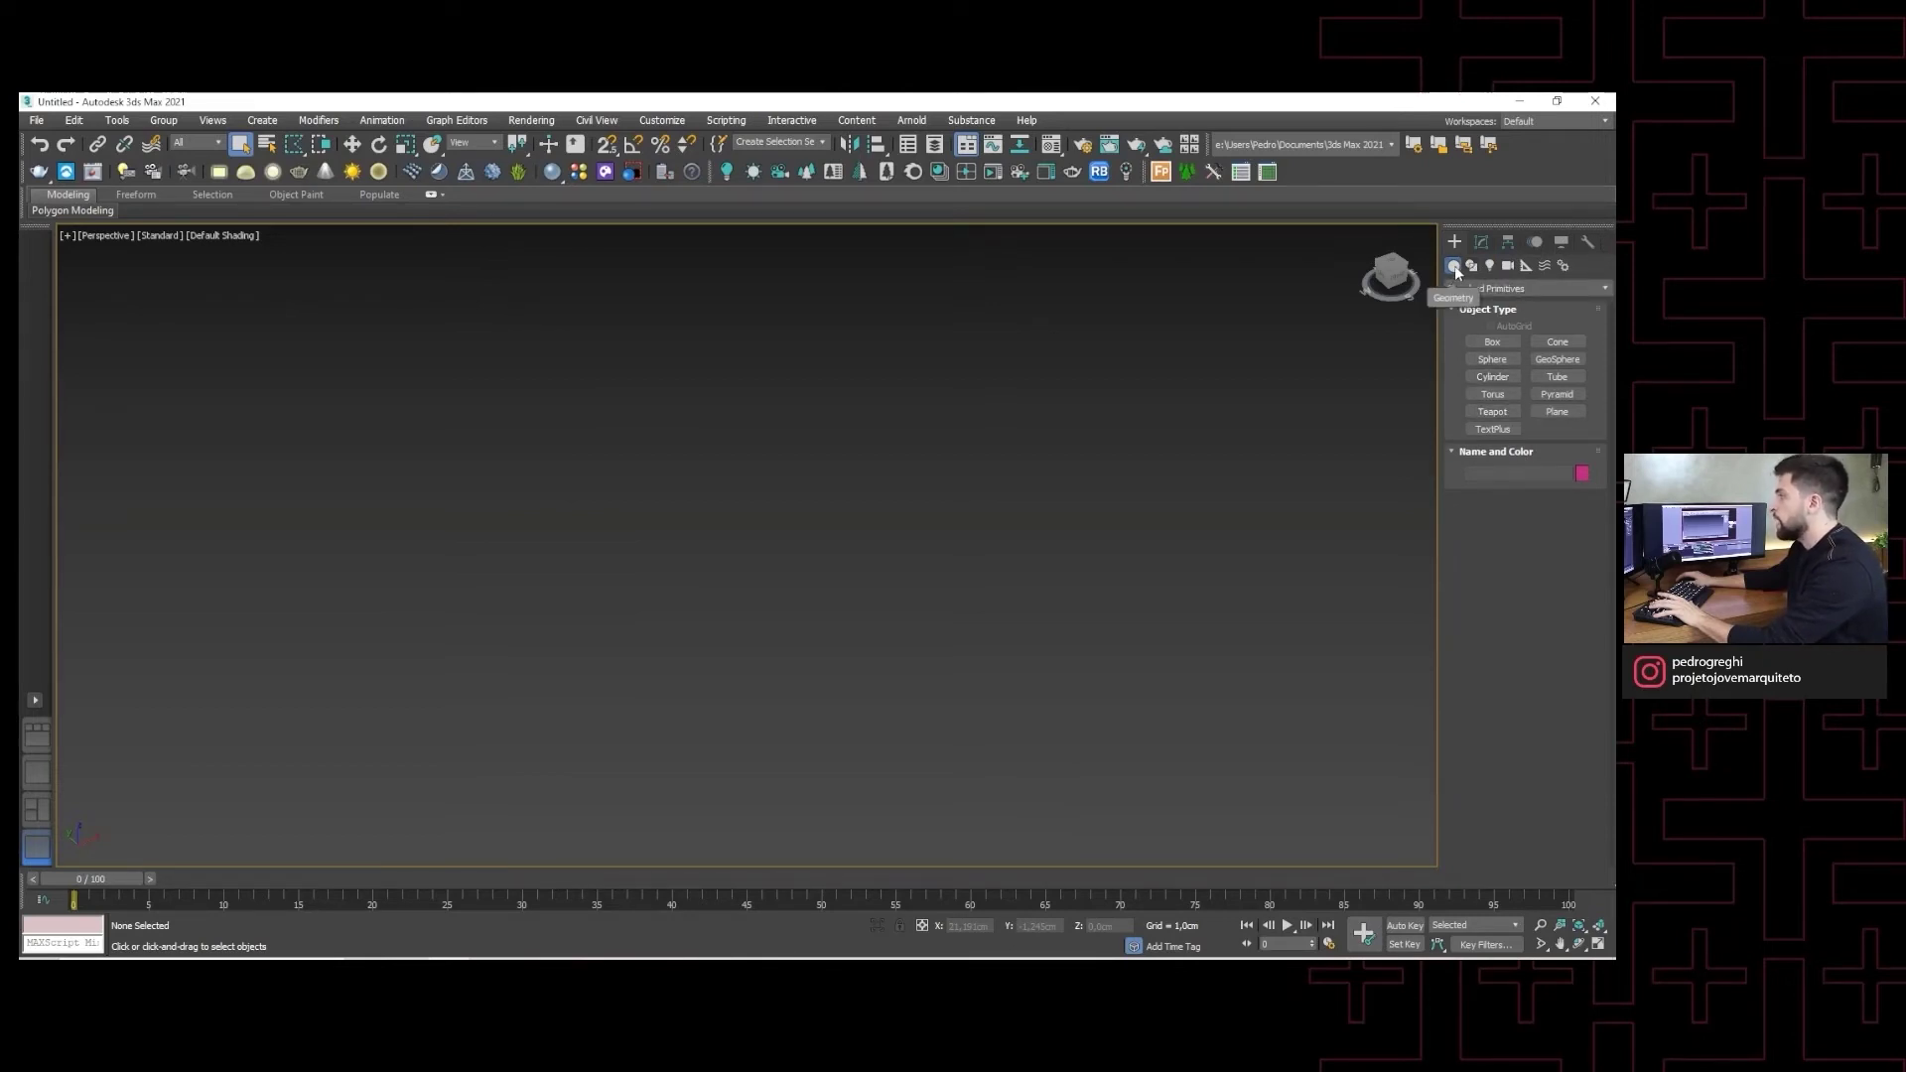
pyautogui.click(1499, 344)
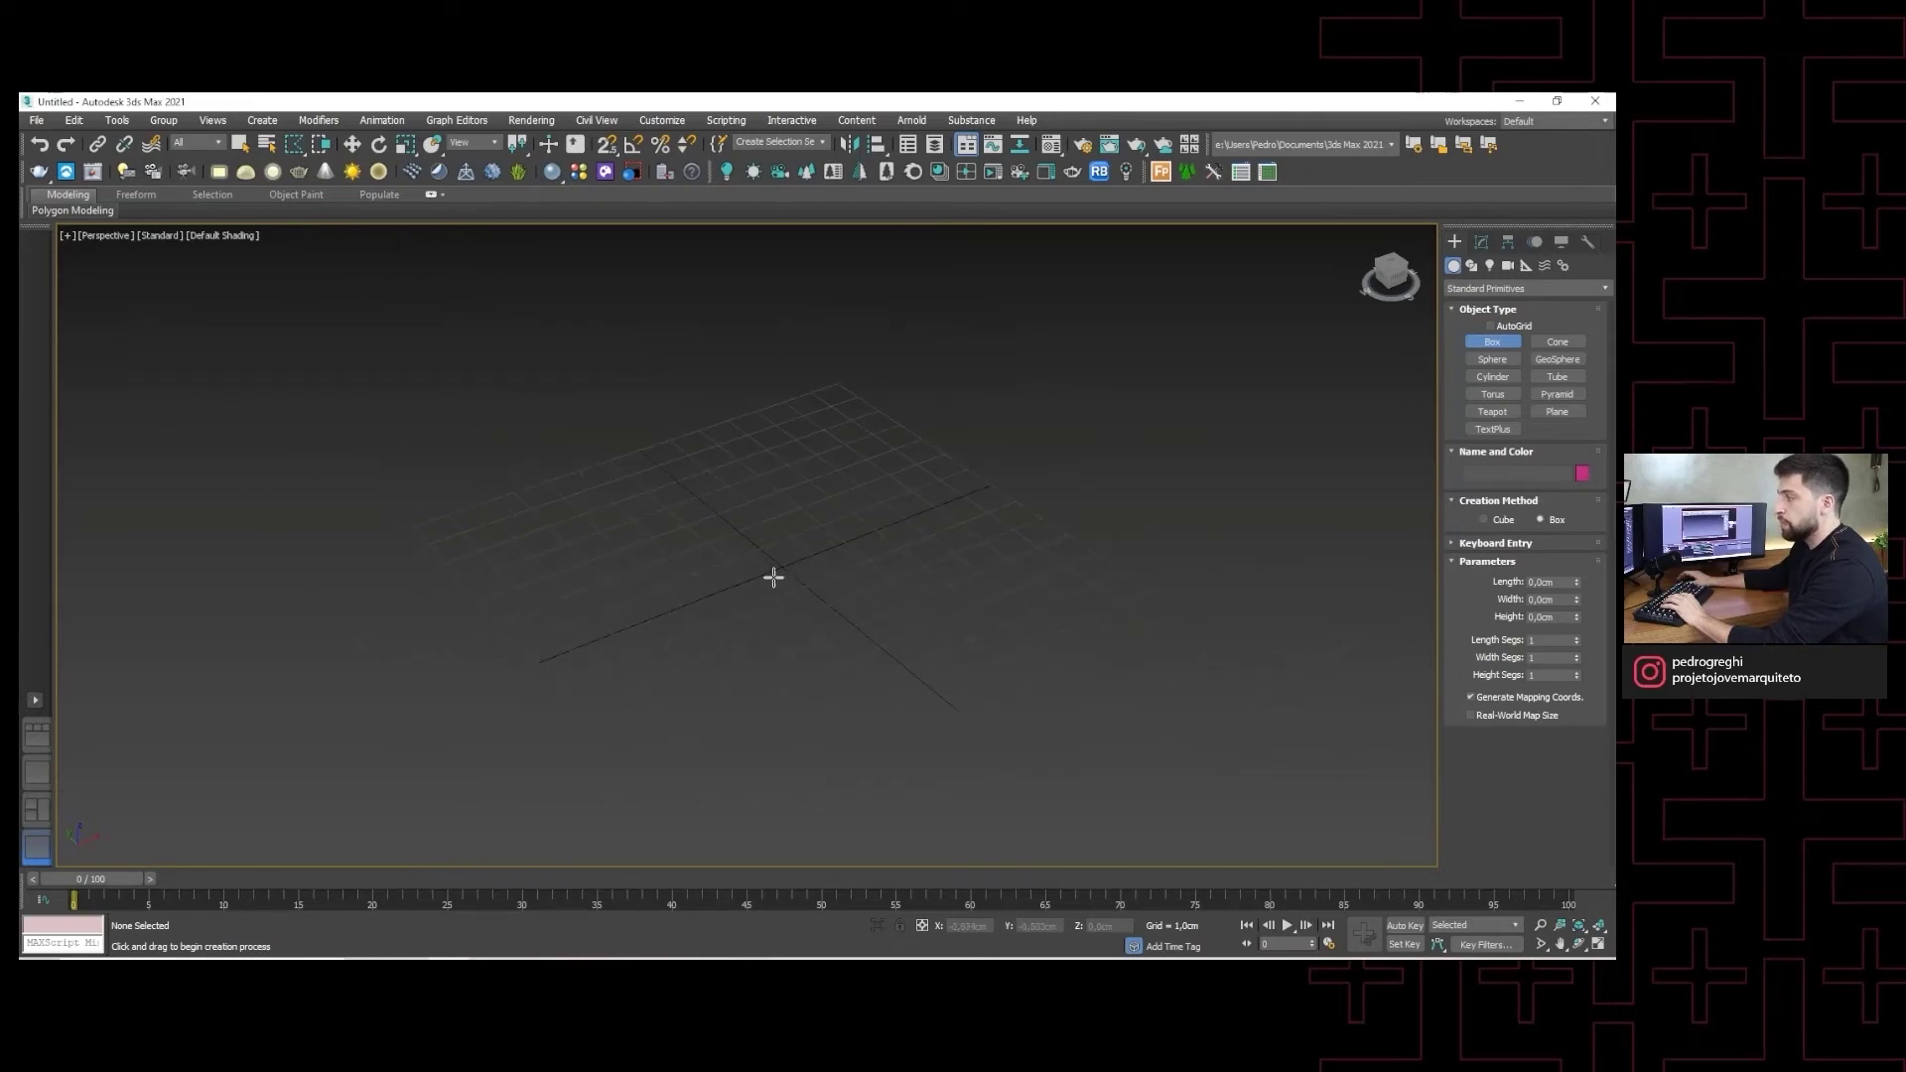
# - Draw a box at the grid centre and a red sphere in front of it
pyautogui.click(700, 554)
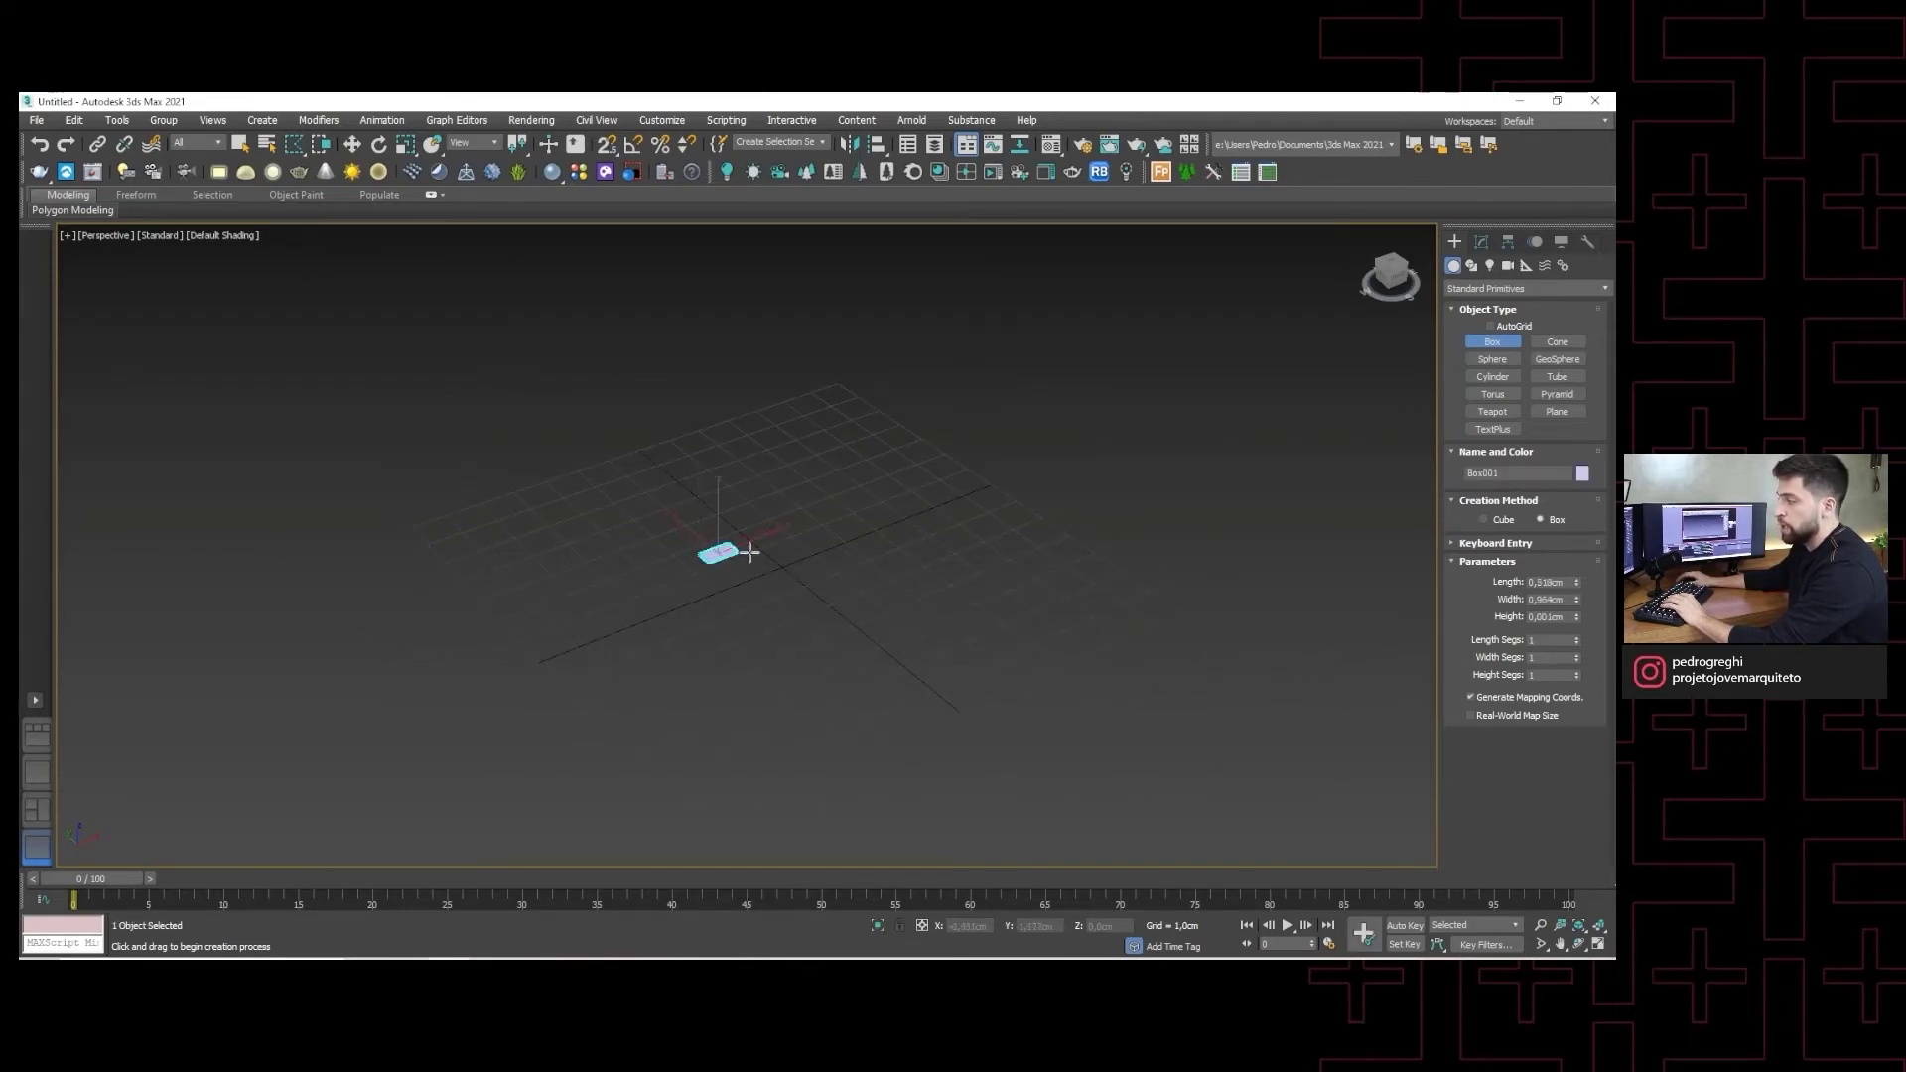
pyautogui.moveTo(749, 553)
pyautogui.mouseDown()
pyautogui.moveTo(884, 574)
pyautogui.moveTo(575, 527)
pyautogui.moveTo(882, 561)
pyautogui.moveTo(1047, 629)
pyautogui.moveTo(1056, 731)
pyautogui.moveTo(1022, 562)
pyautogui.moveTo(936, 551)
pyautogui.moveTo(932, 574)
pyautogui.mouseUp()
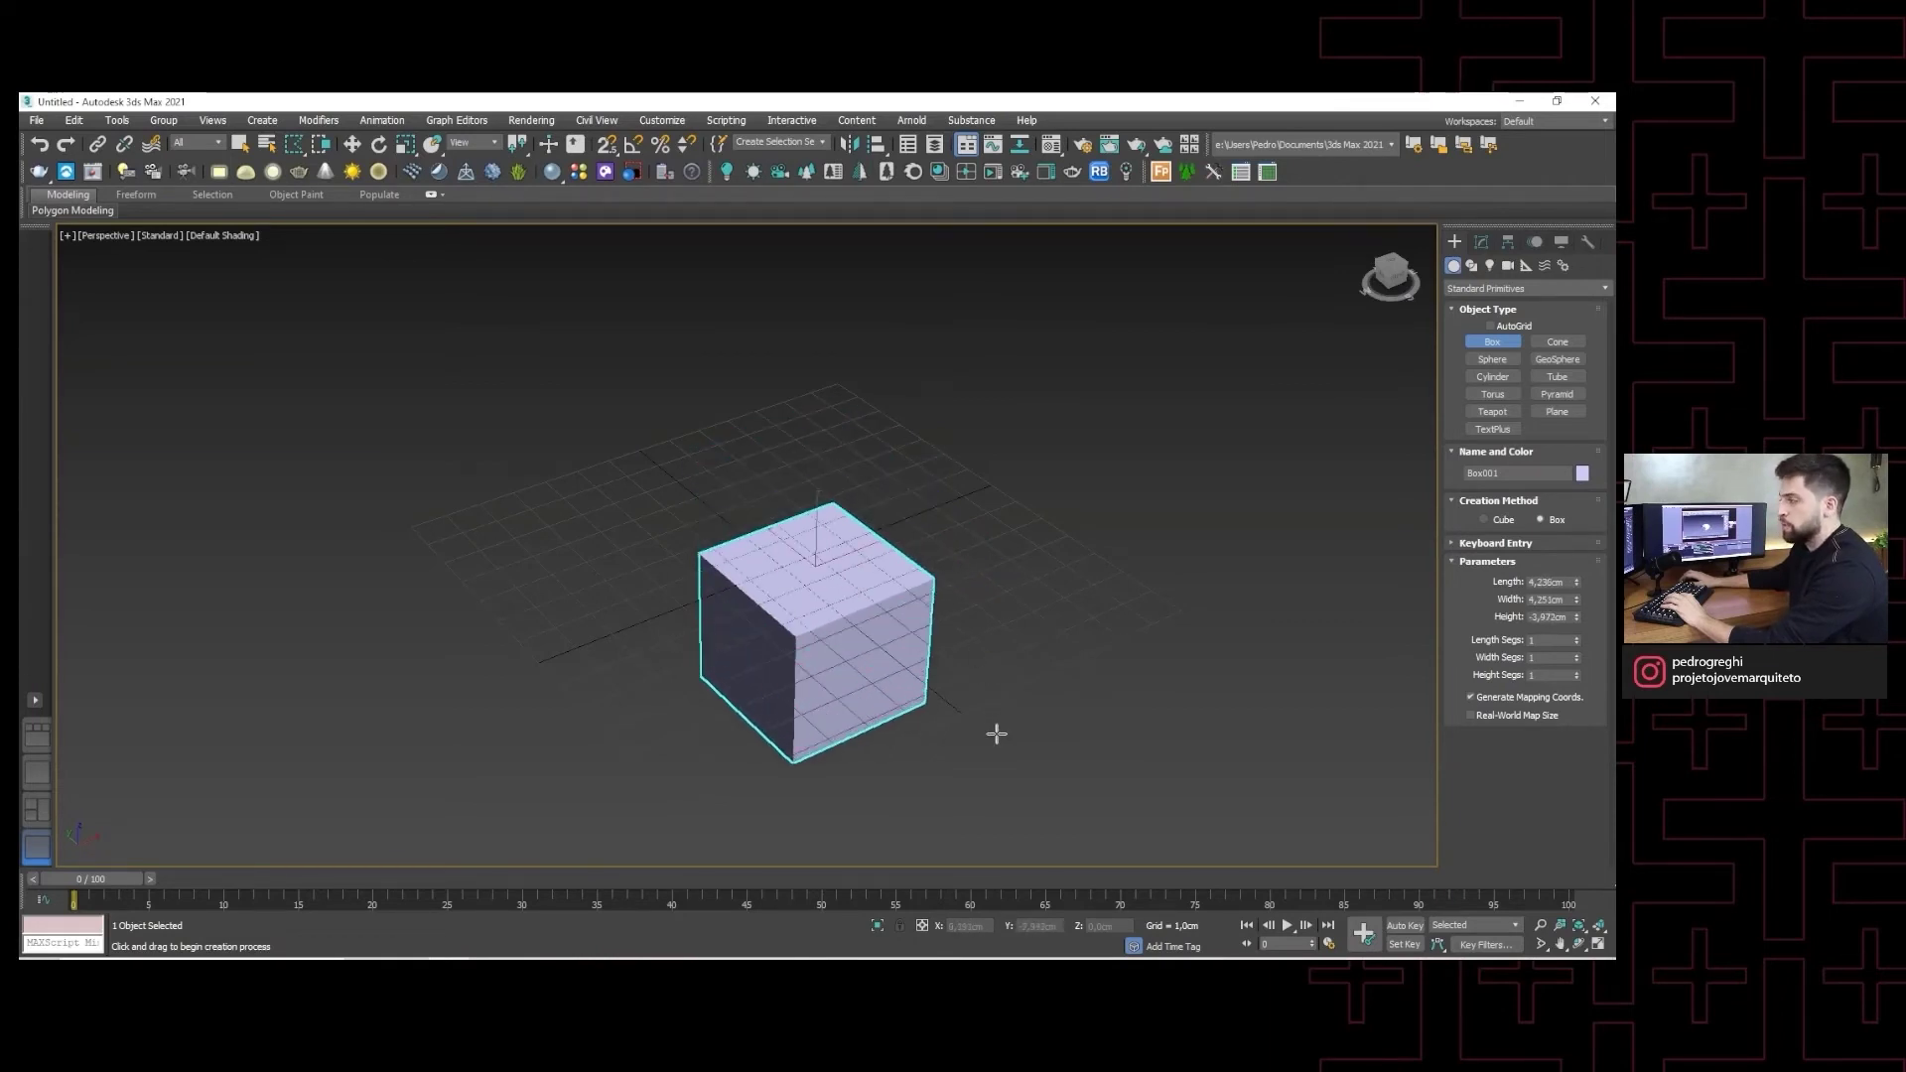
pyautogui.click(941, 448)
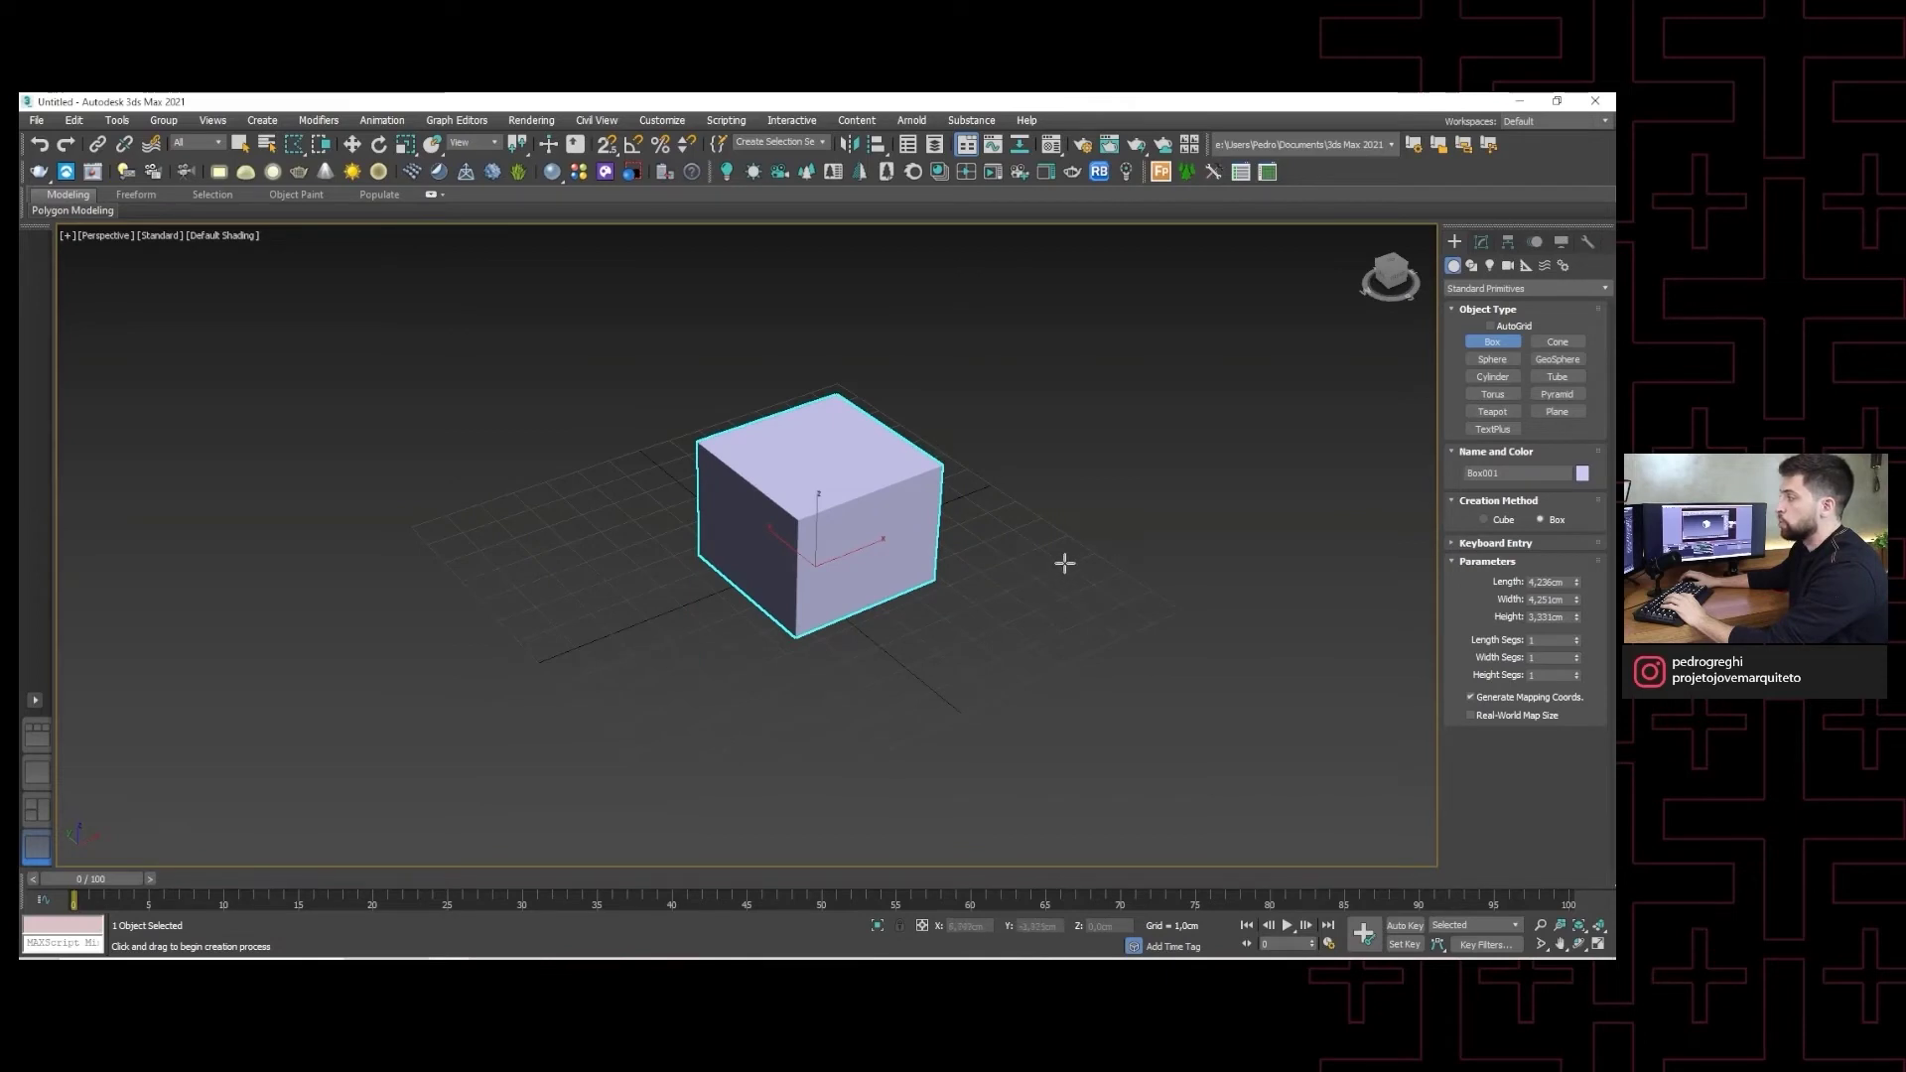
pyautogui.click(1502, 365)
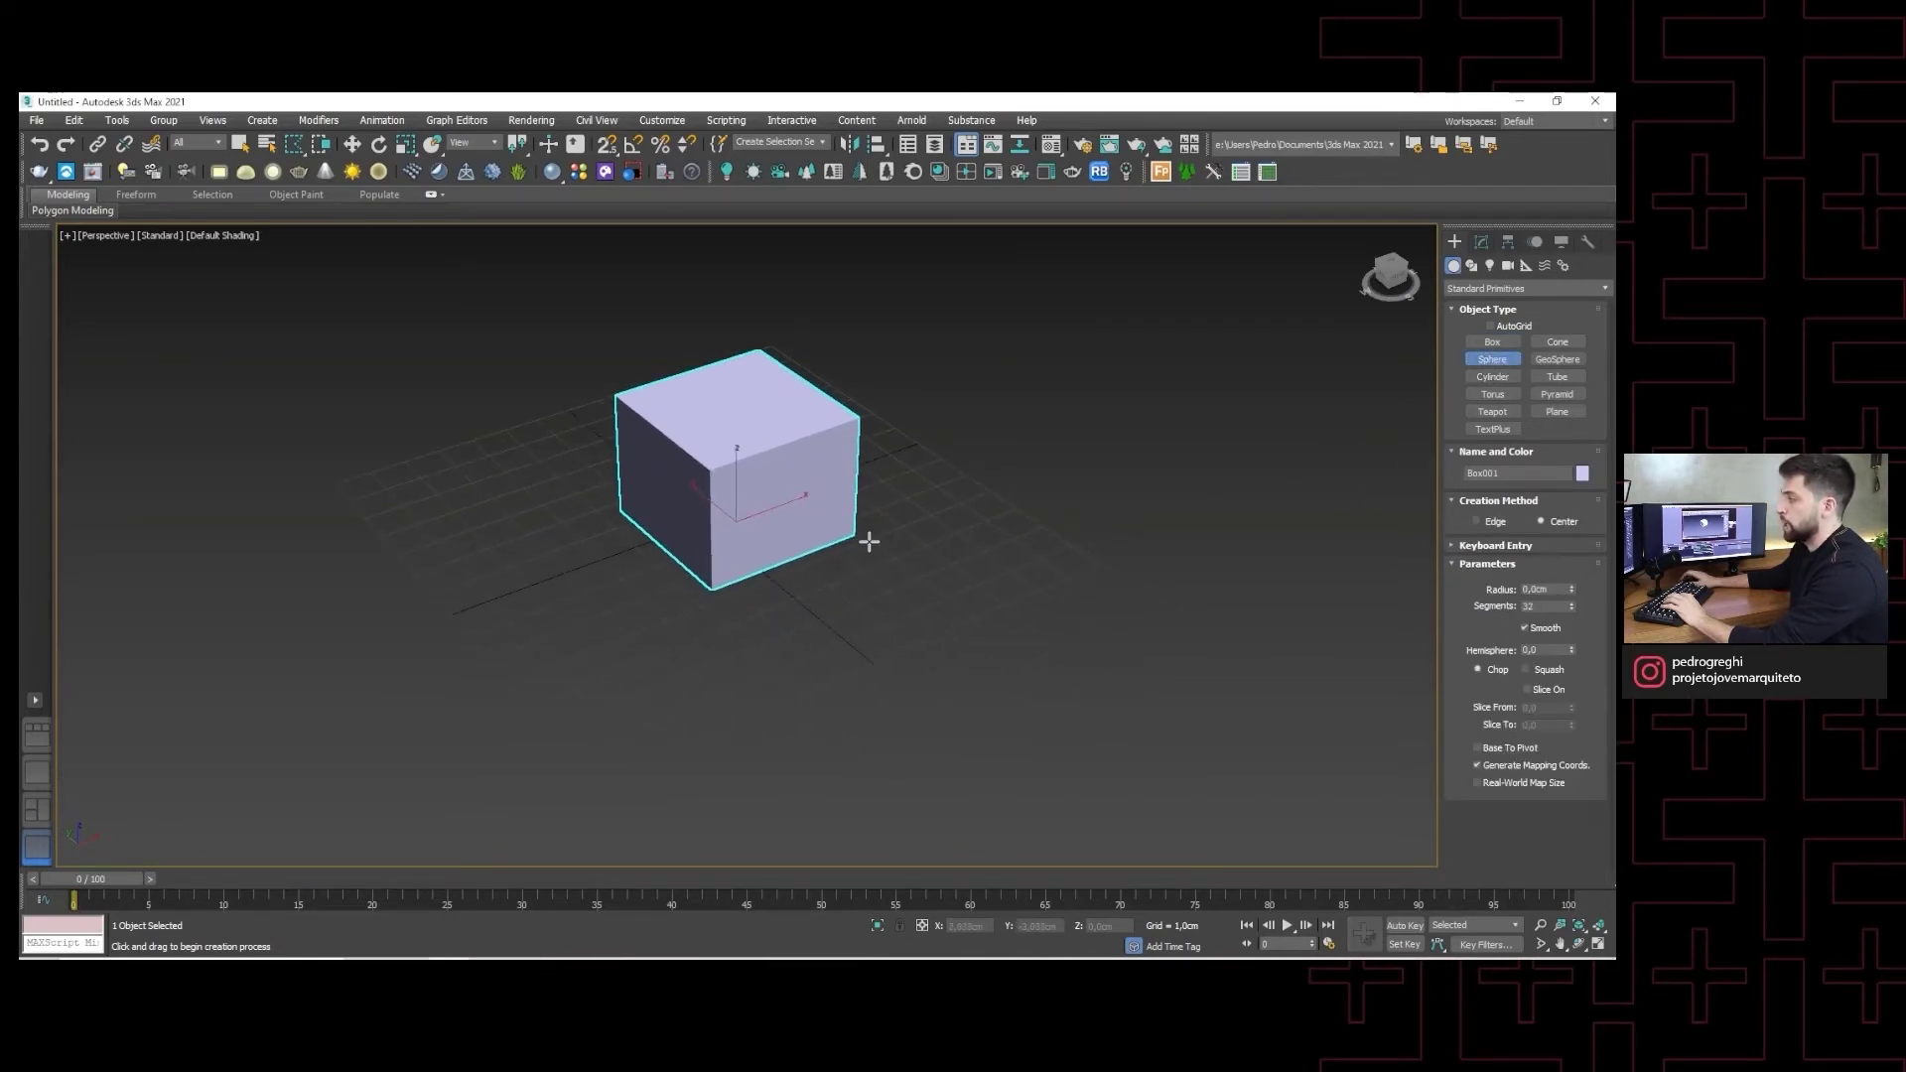
pyautogui.moveTo(1040, 504); pyautogui.dragTo(744, 624, button='middle')
pyautogui.moveTo(695, 639)
pyautogui.mouseDown()
pyautogui.moveTo(1232, 657)
pyautogui.moveTo(775, 602)
pyautogui.mouseUp()
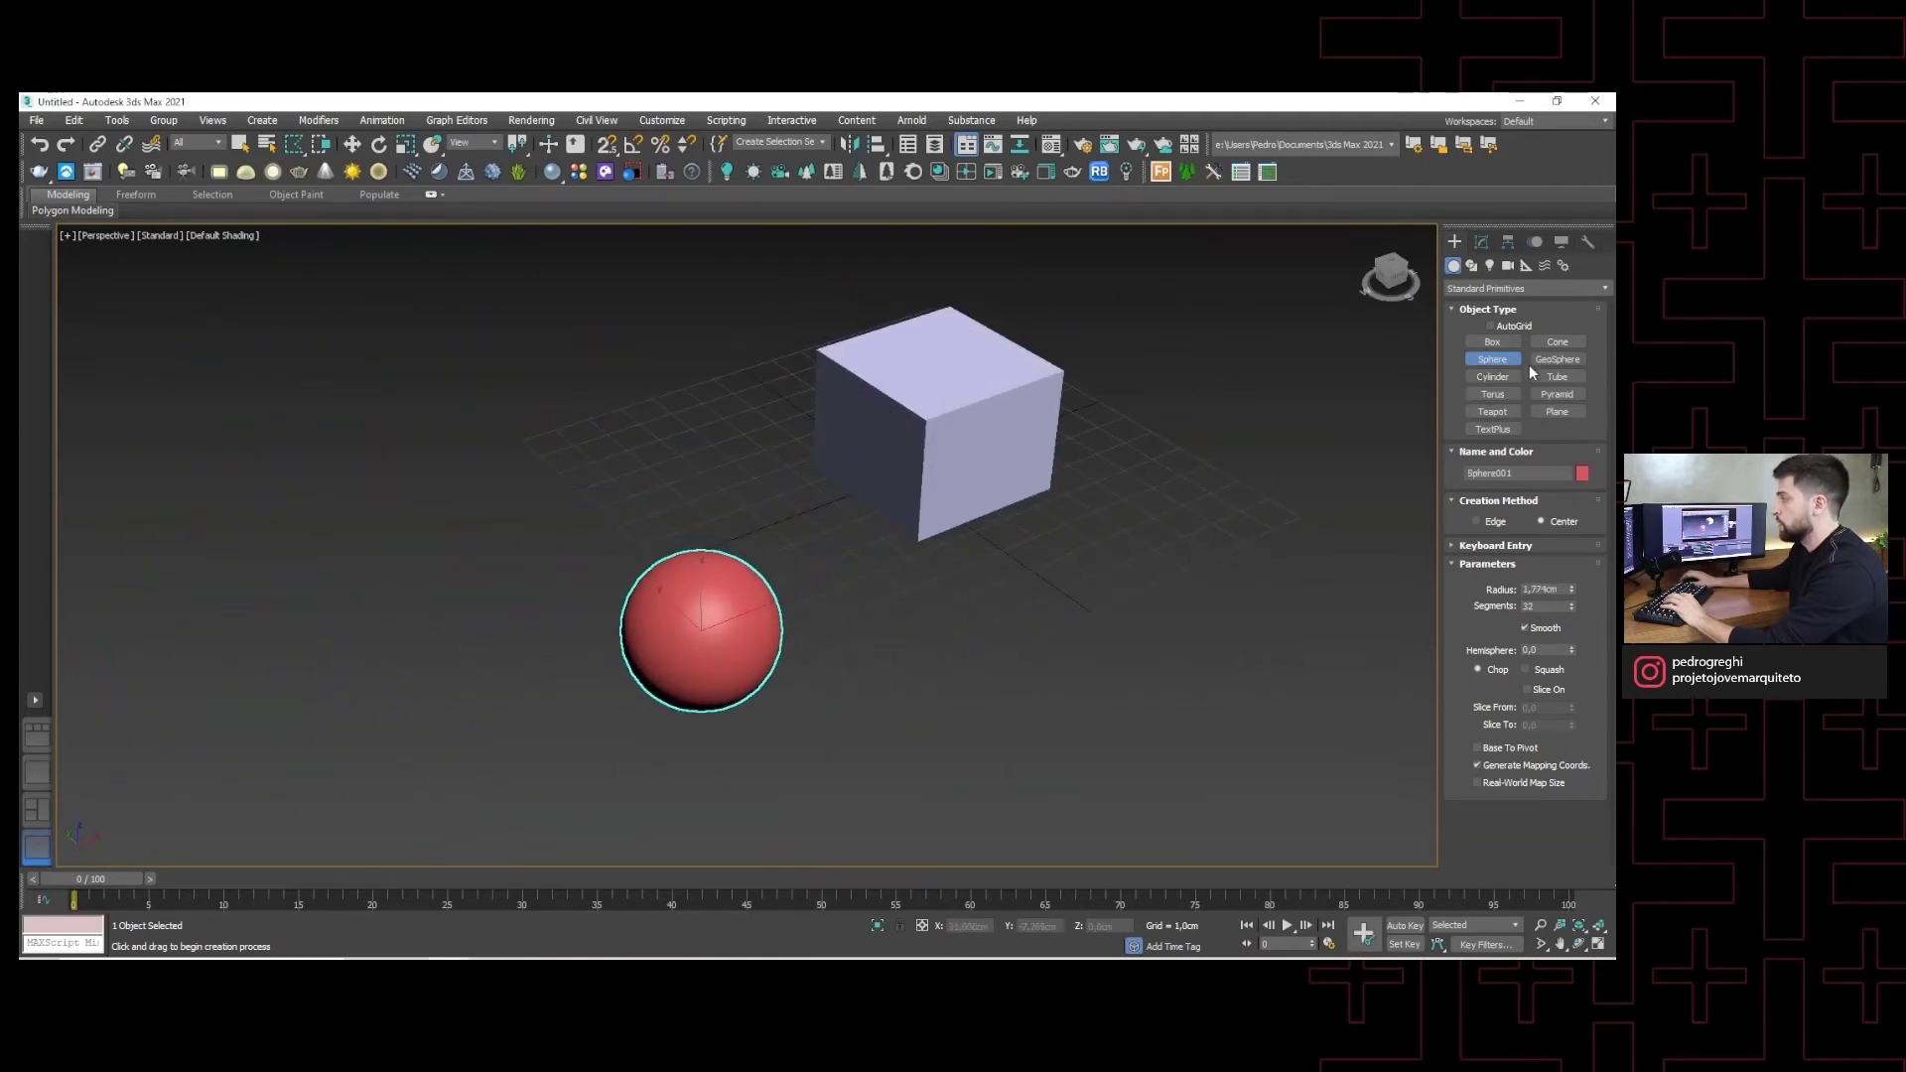
# - Add a pointed cone right of the sphere and a cylinder beside the cone
pyautogui.click(1559, 342)
pyautogui.moveTo(1014, 630); pyautogui.dragTo(1070, 632)
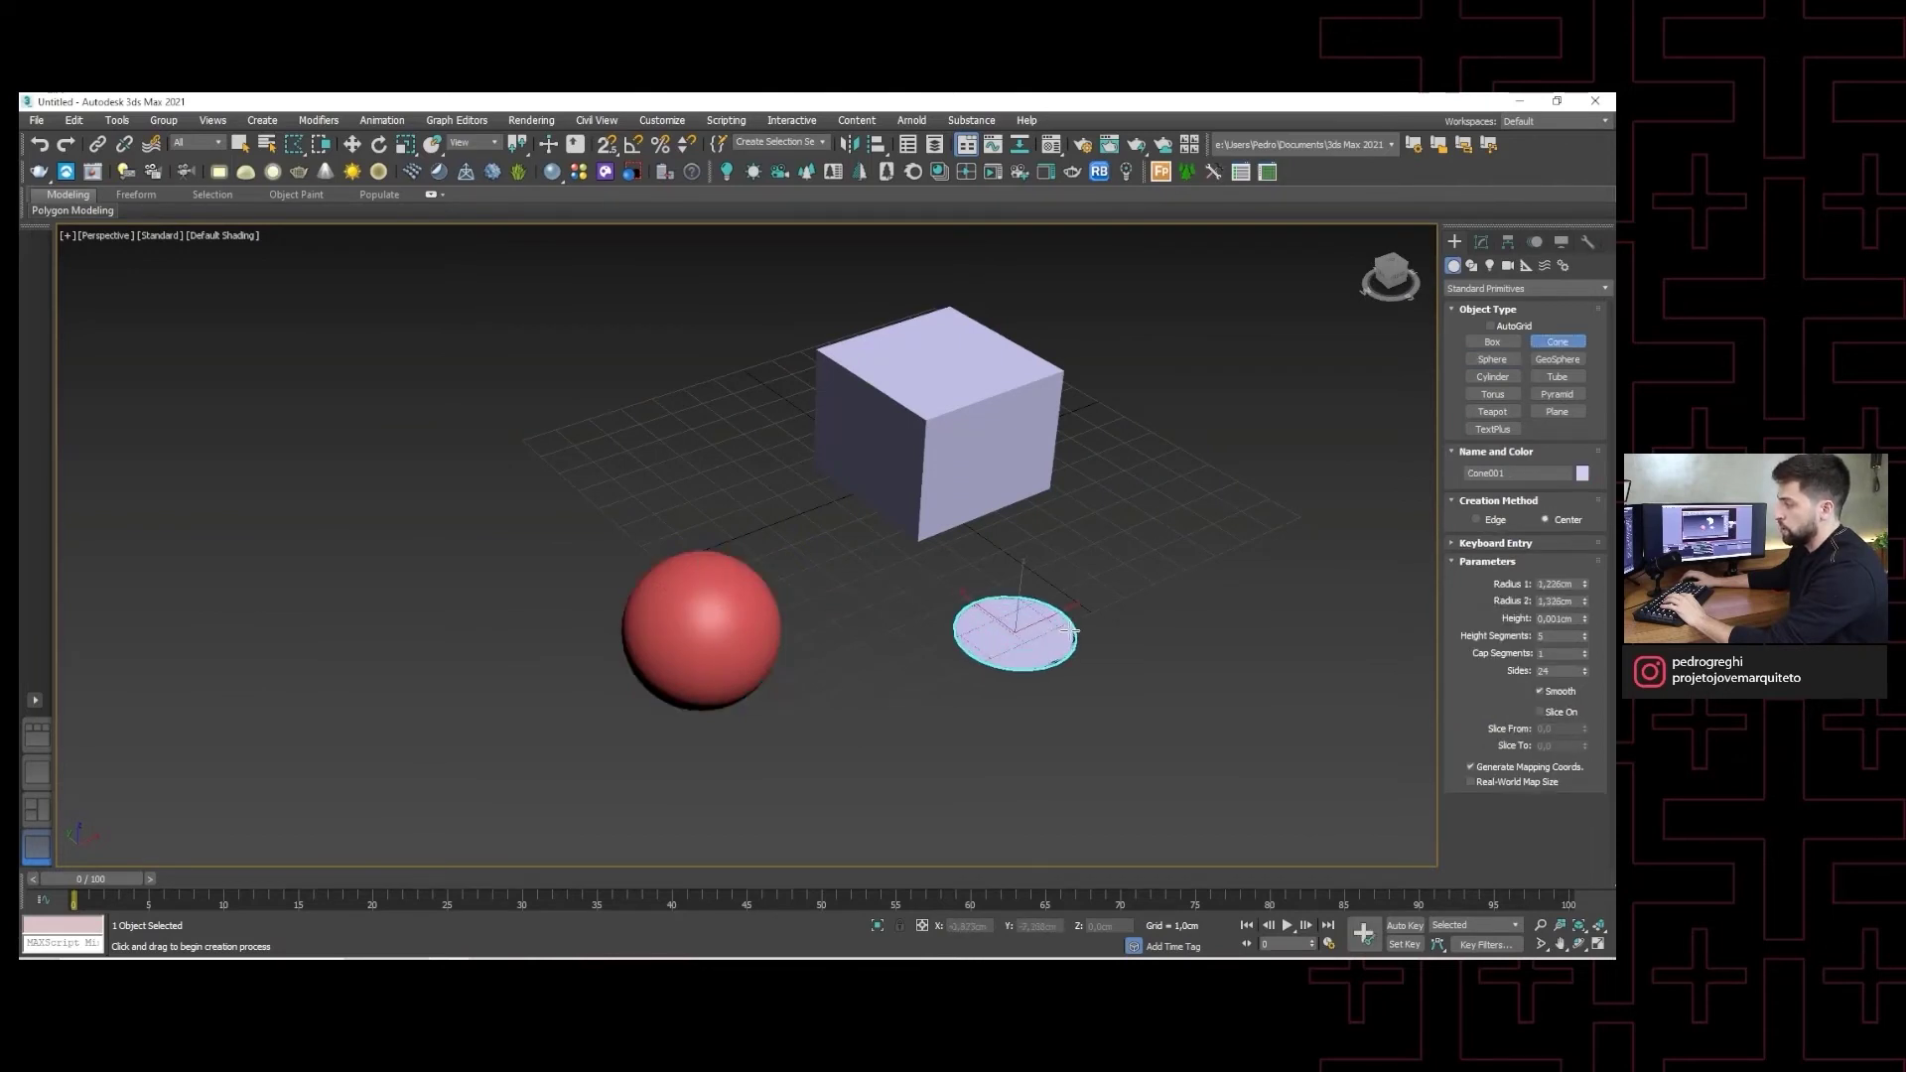
pyautogui.click(1070, 556)
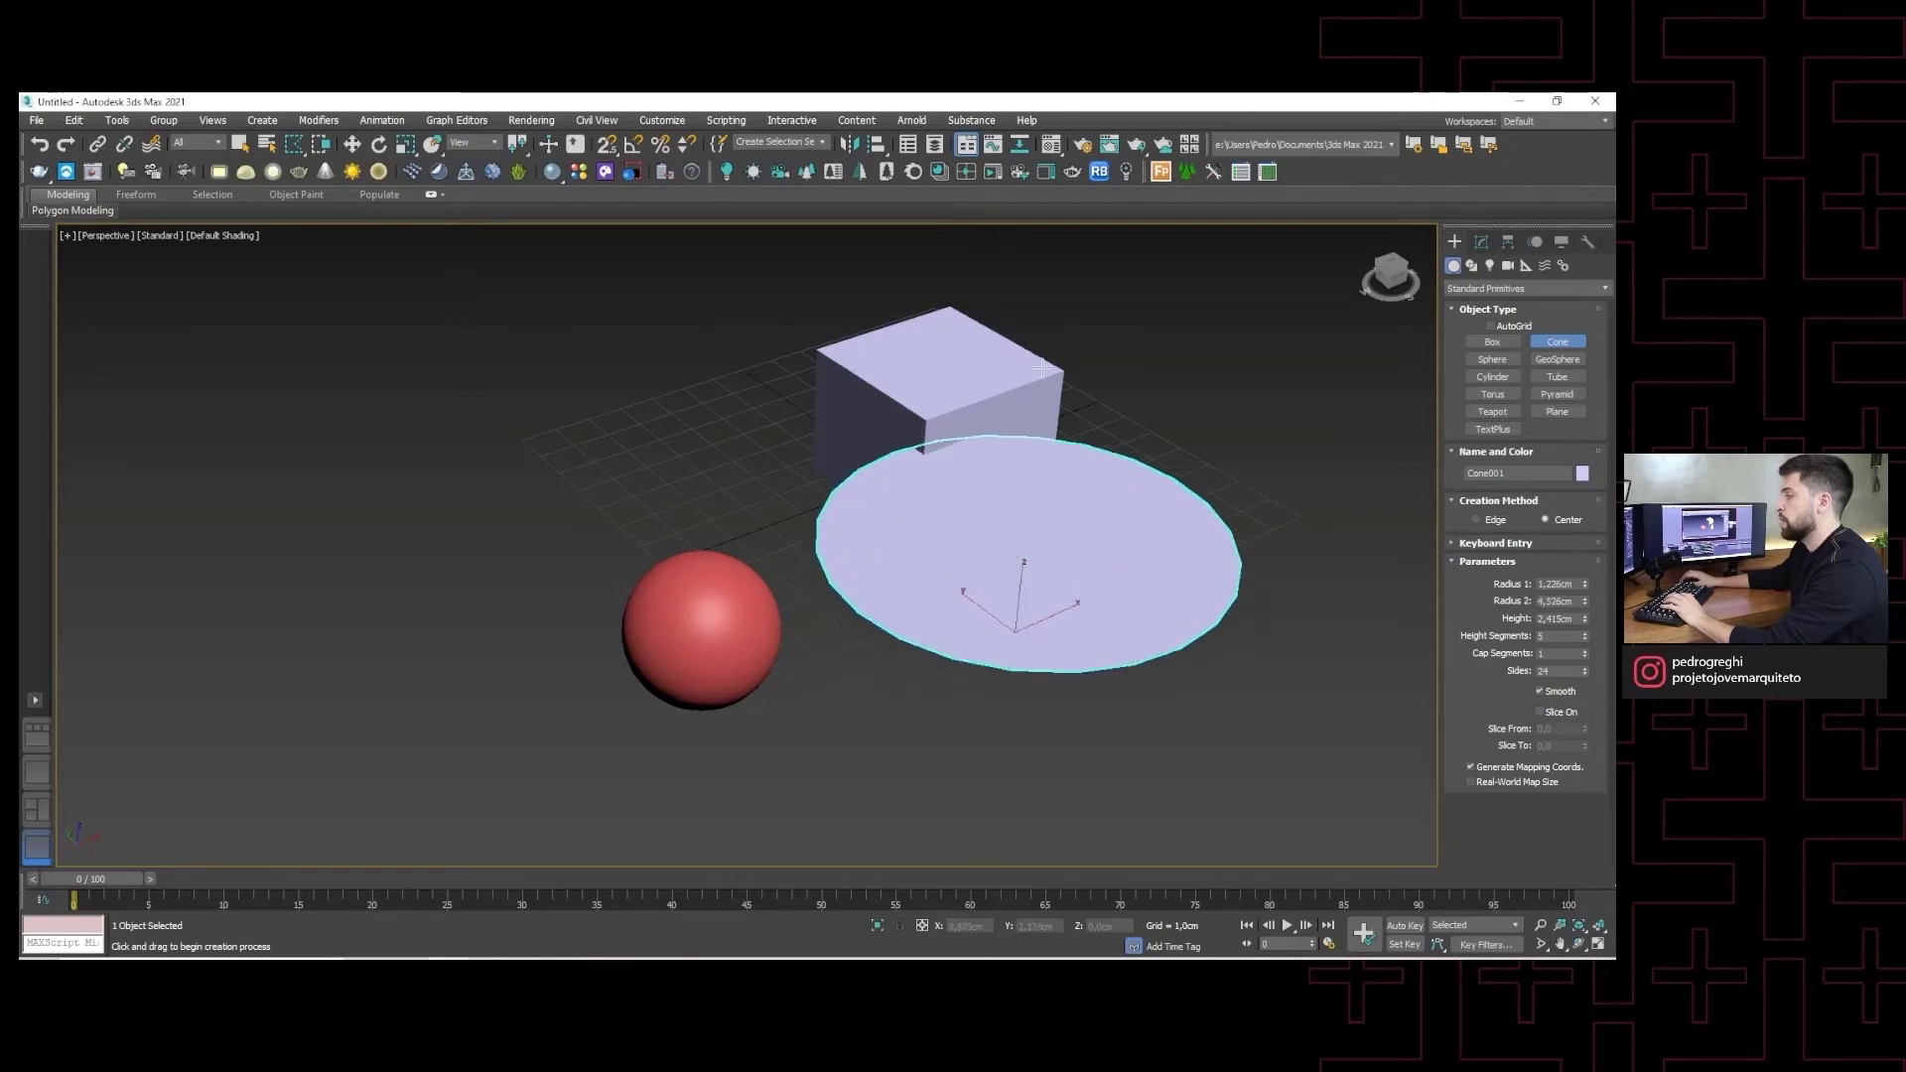
pyautogui.moveTo(1009, 596); pyautogui.dragTo(1042, 341)
pyautogui.rightClick(1031, 779)
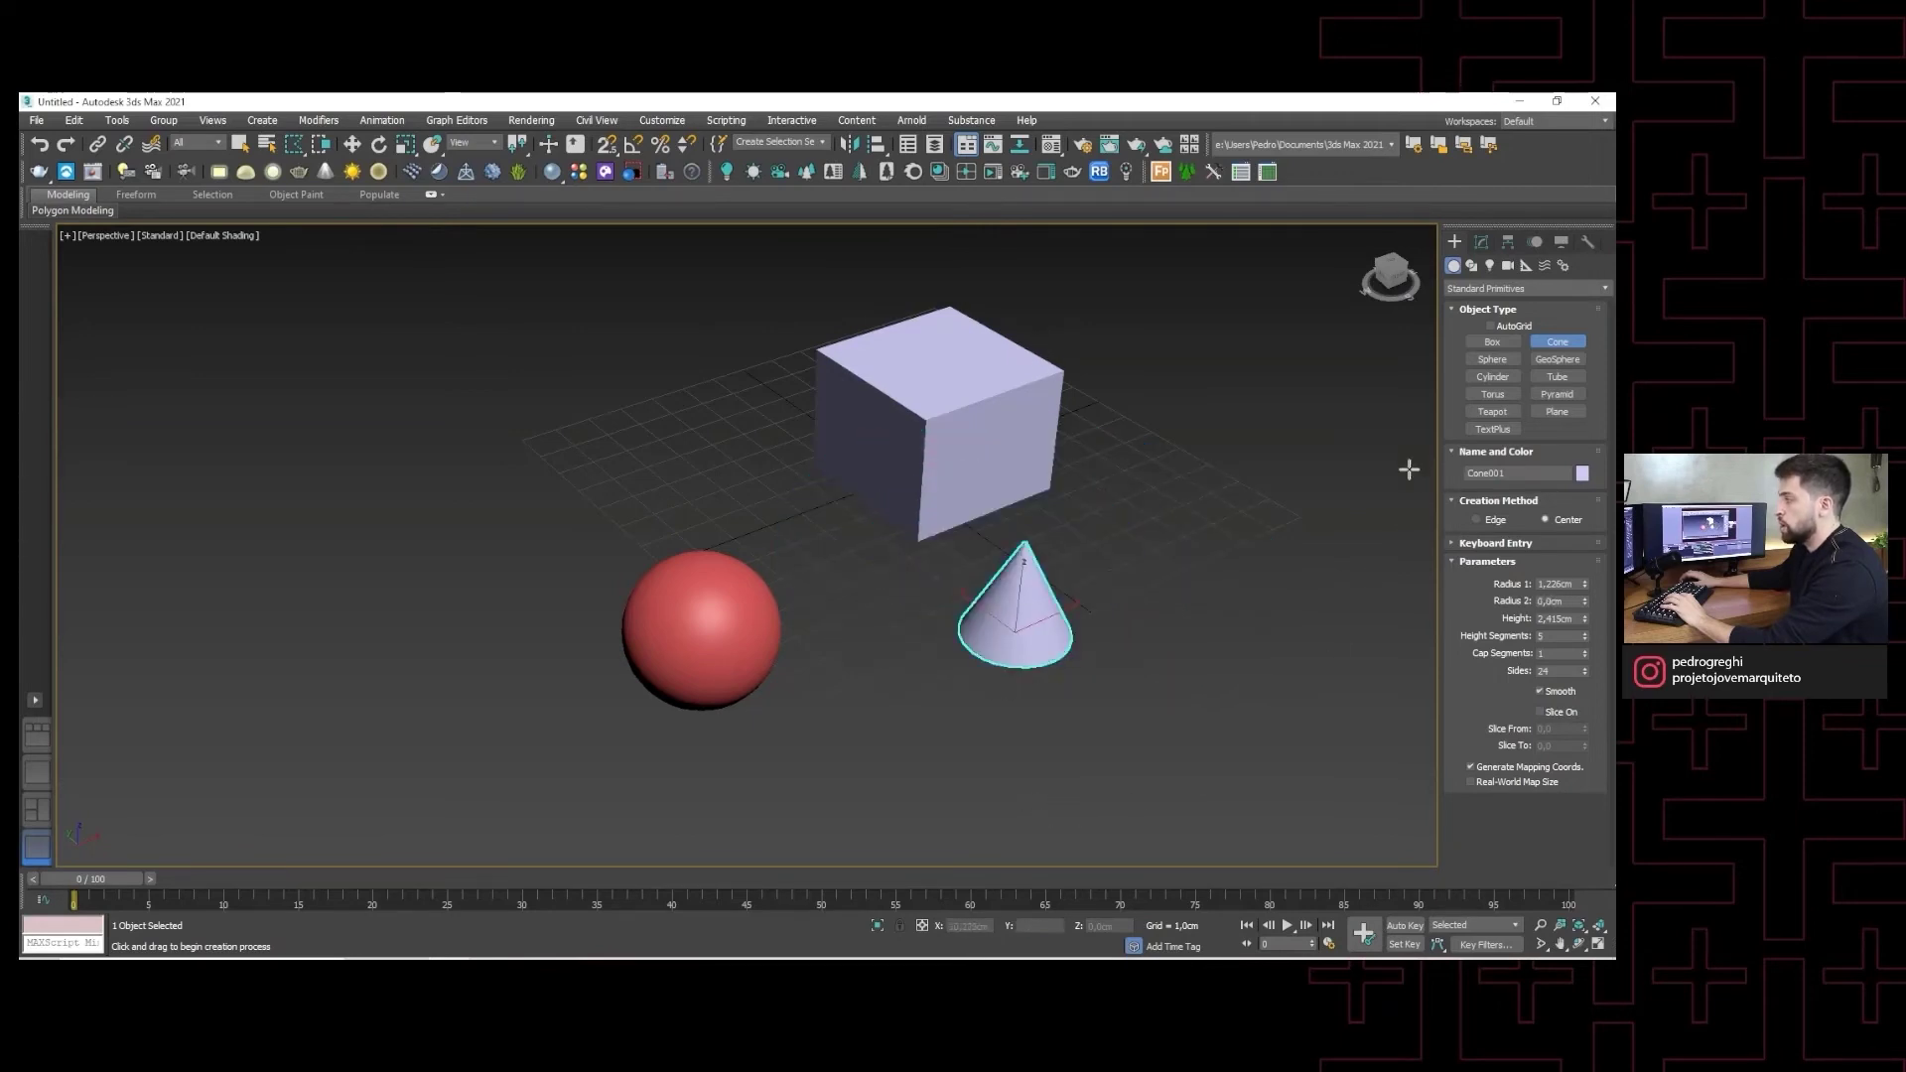
pyautogui.click(1492, 377)
pyautogui.moveTo(1146, 606); pyautogui.dragTo(1196, 608)
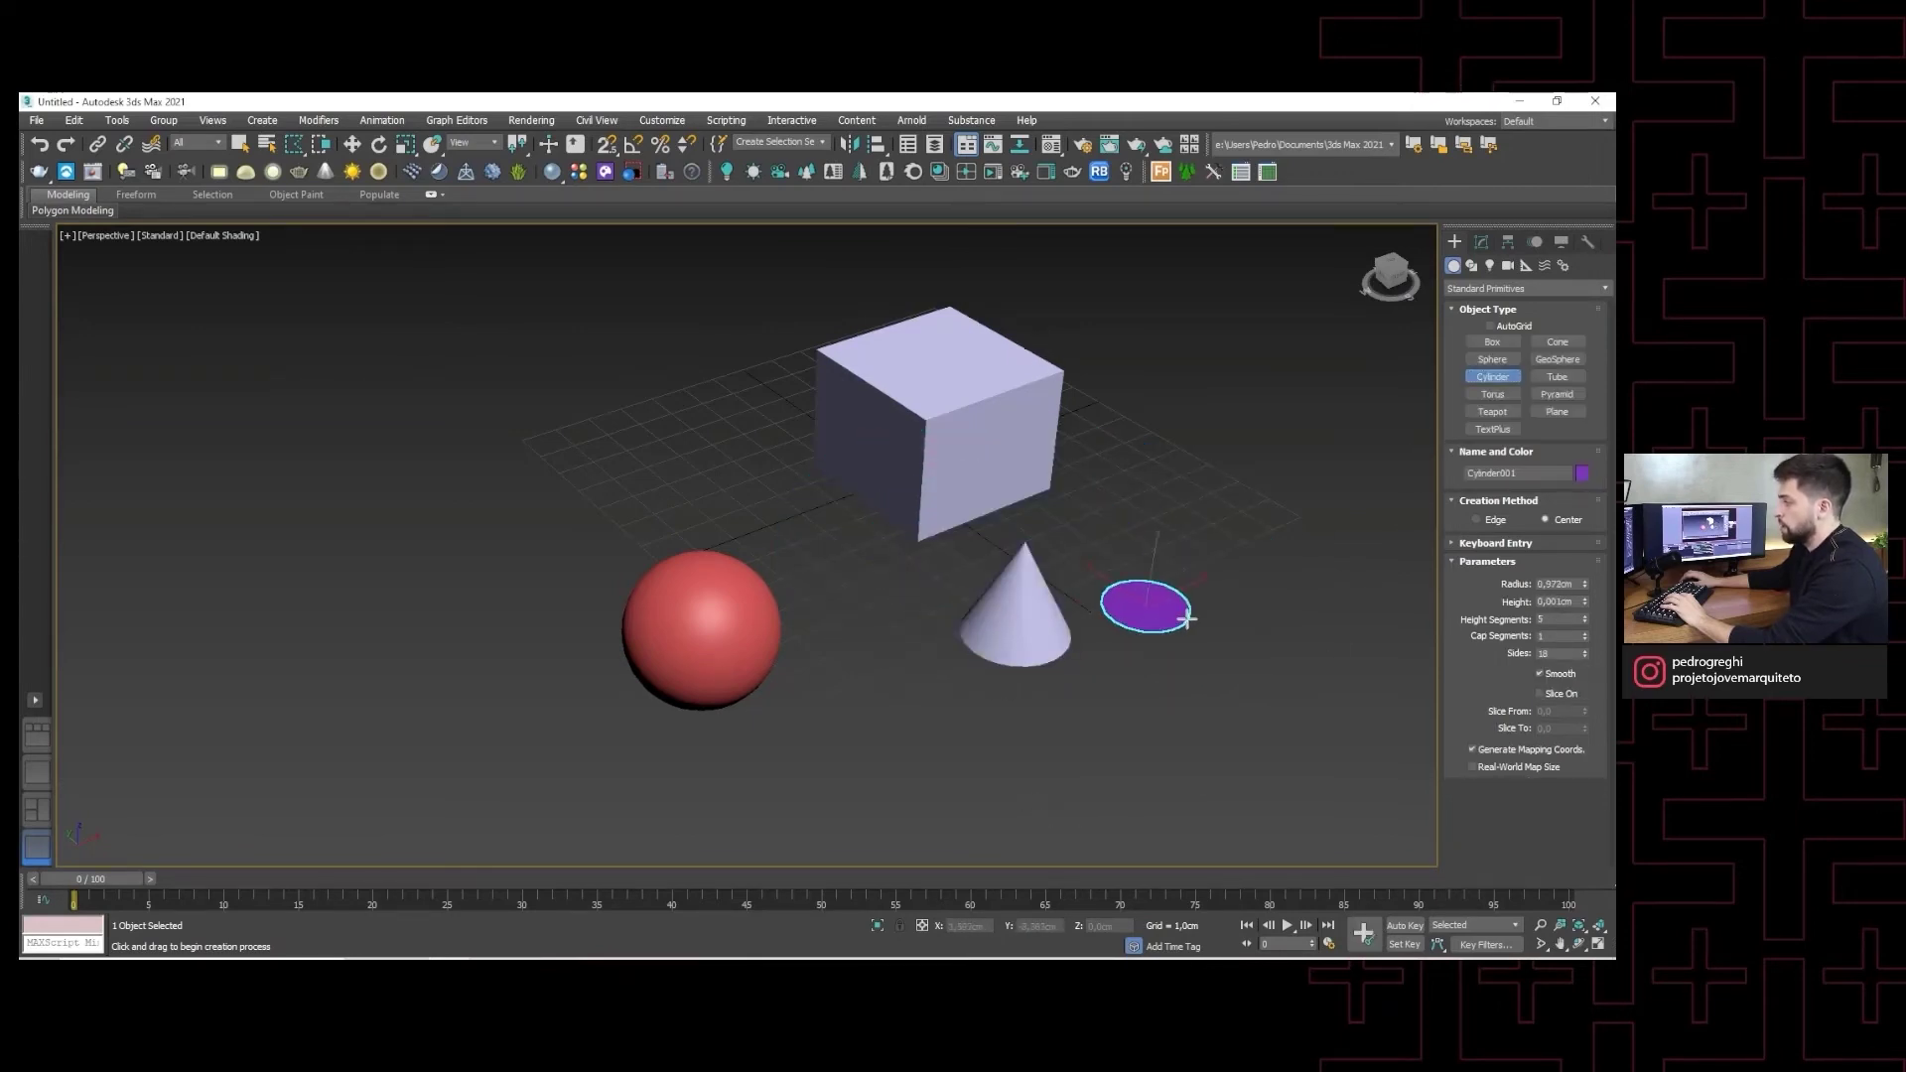
pyautogui.click(1177, 485)
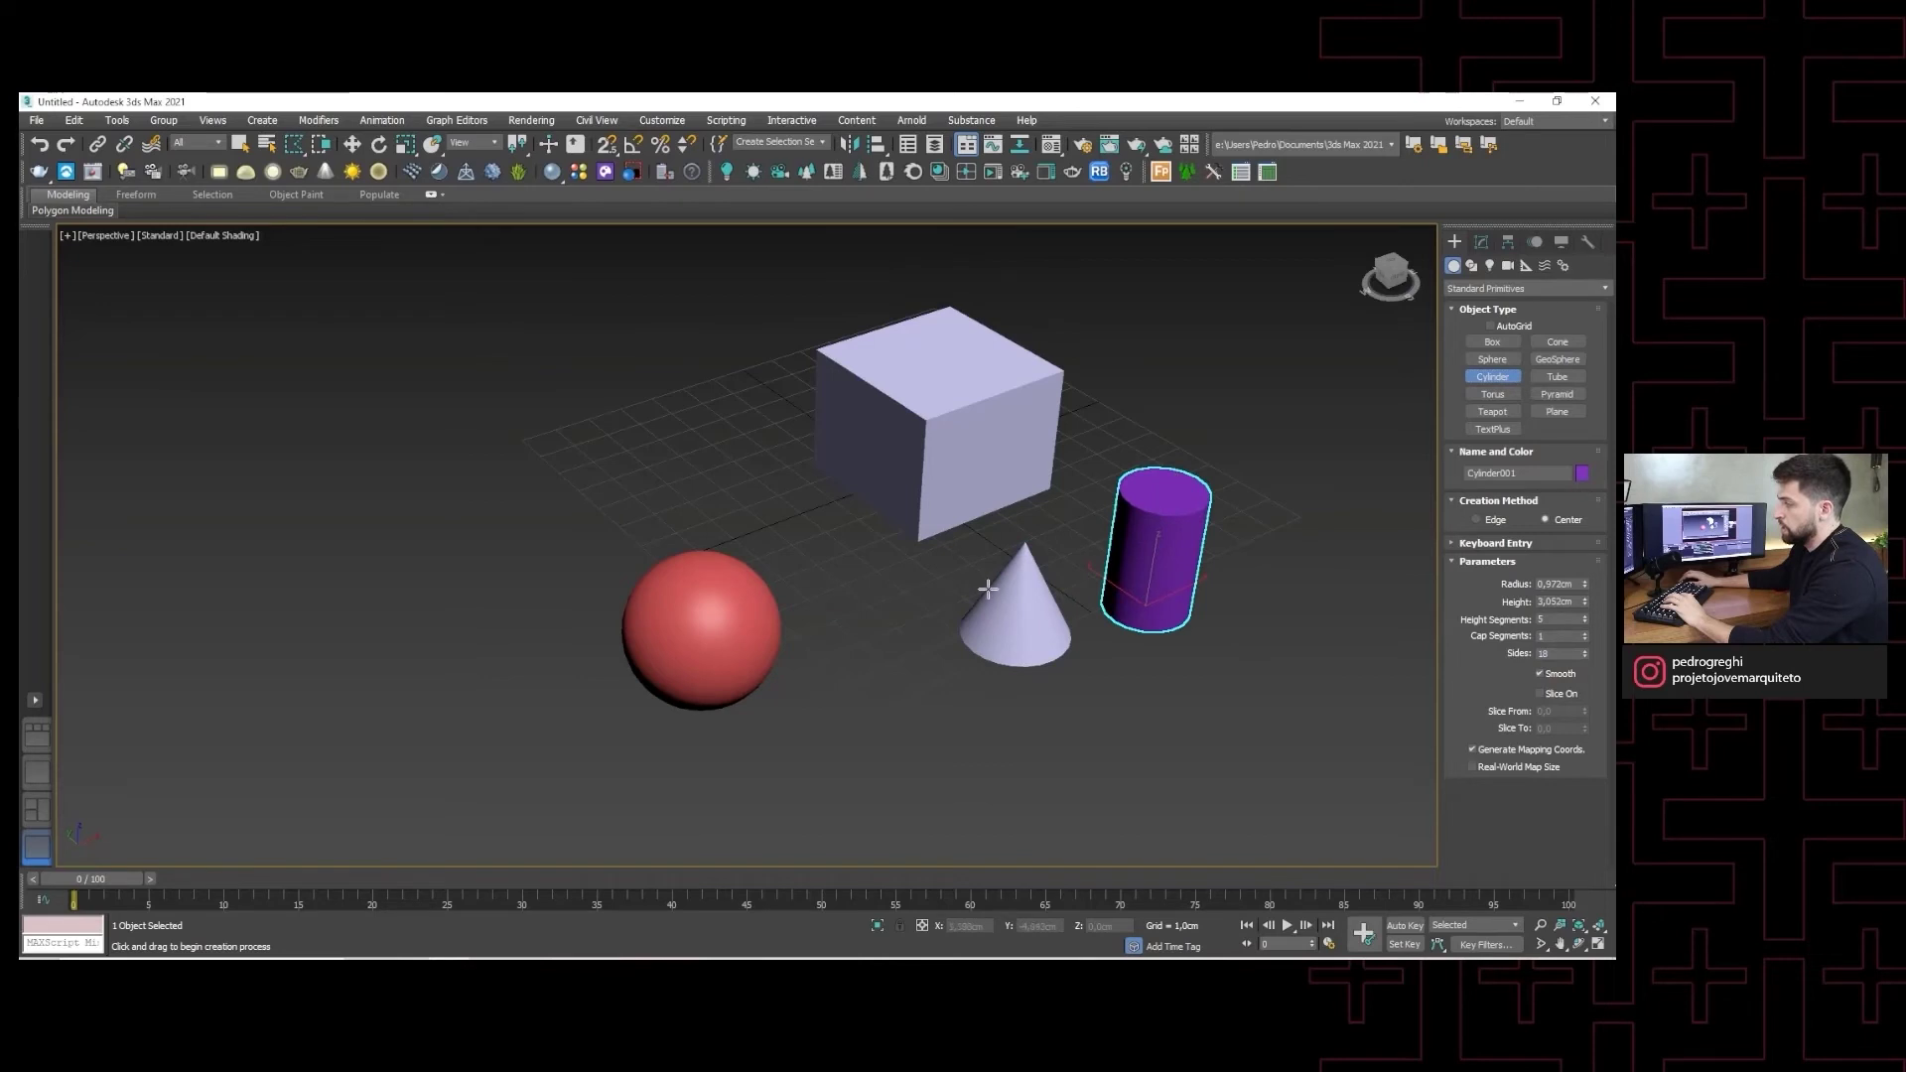
# - Draw a tall, thin-walled tube, then exit tube creation mode
pyautogui.click(1556, 383)
pyautogui.moveTo(1238, 416); pyautogui.dragTo(1327, 481, button='middle')
pyautogui.moveTo(787, 517); pyautogui.dragTo(860, 518)
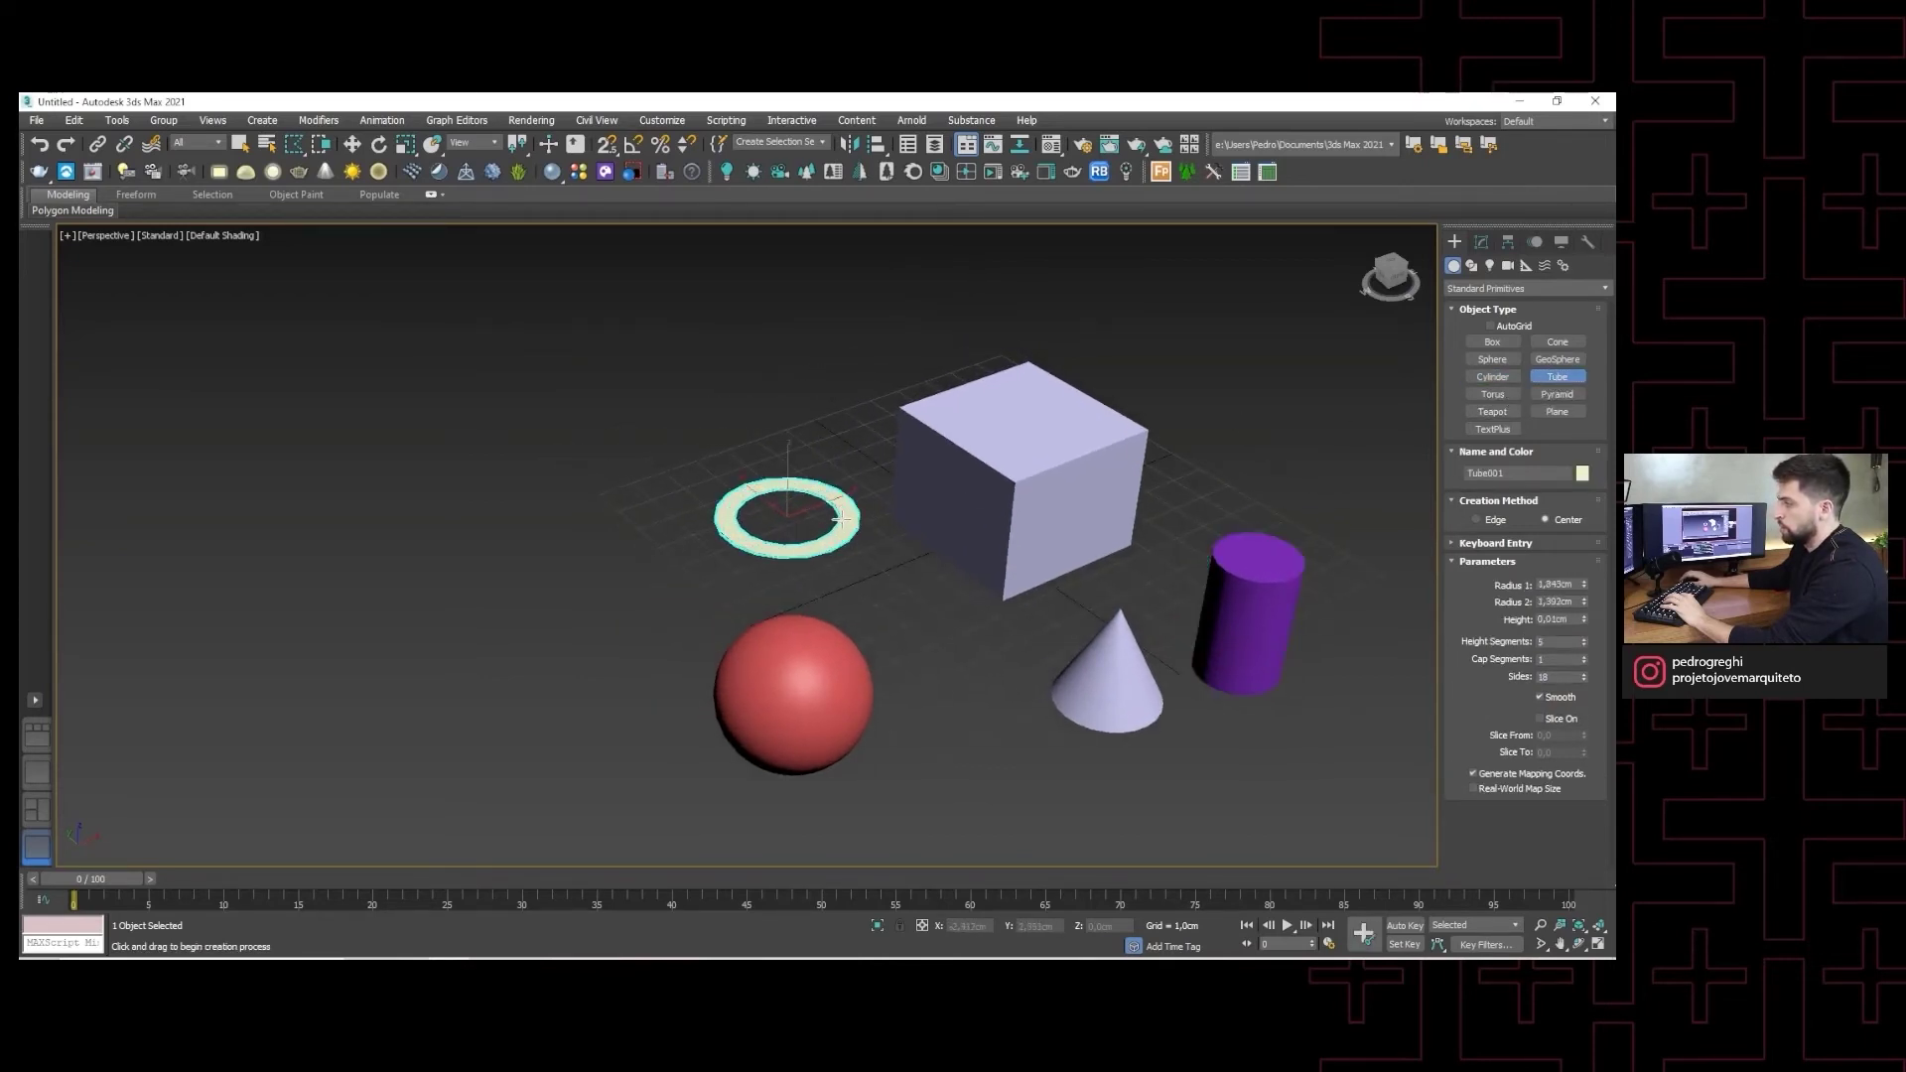
pyautogui.click(846, 520)
pyautogui.click(866, 392)
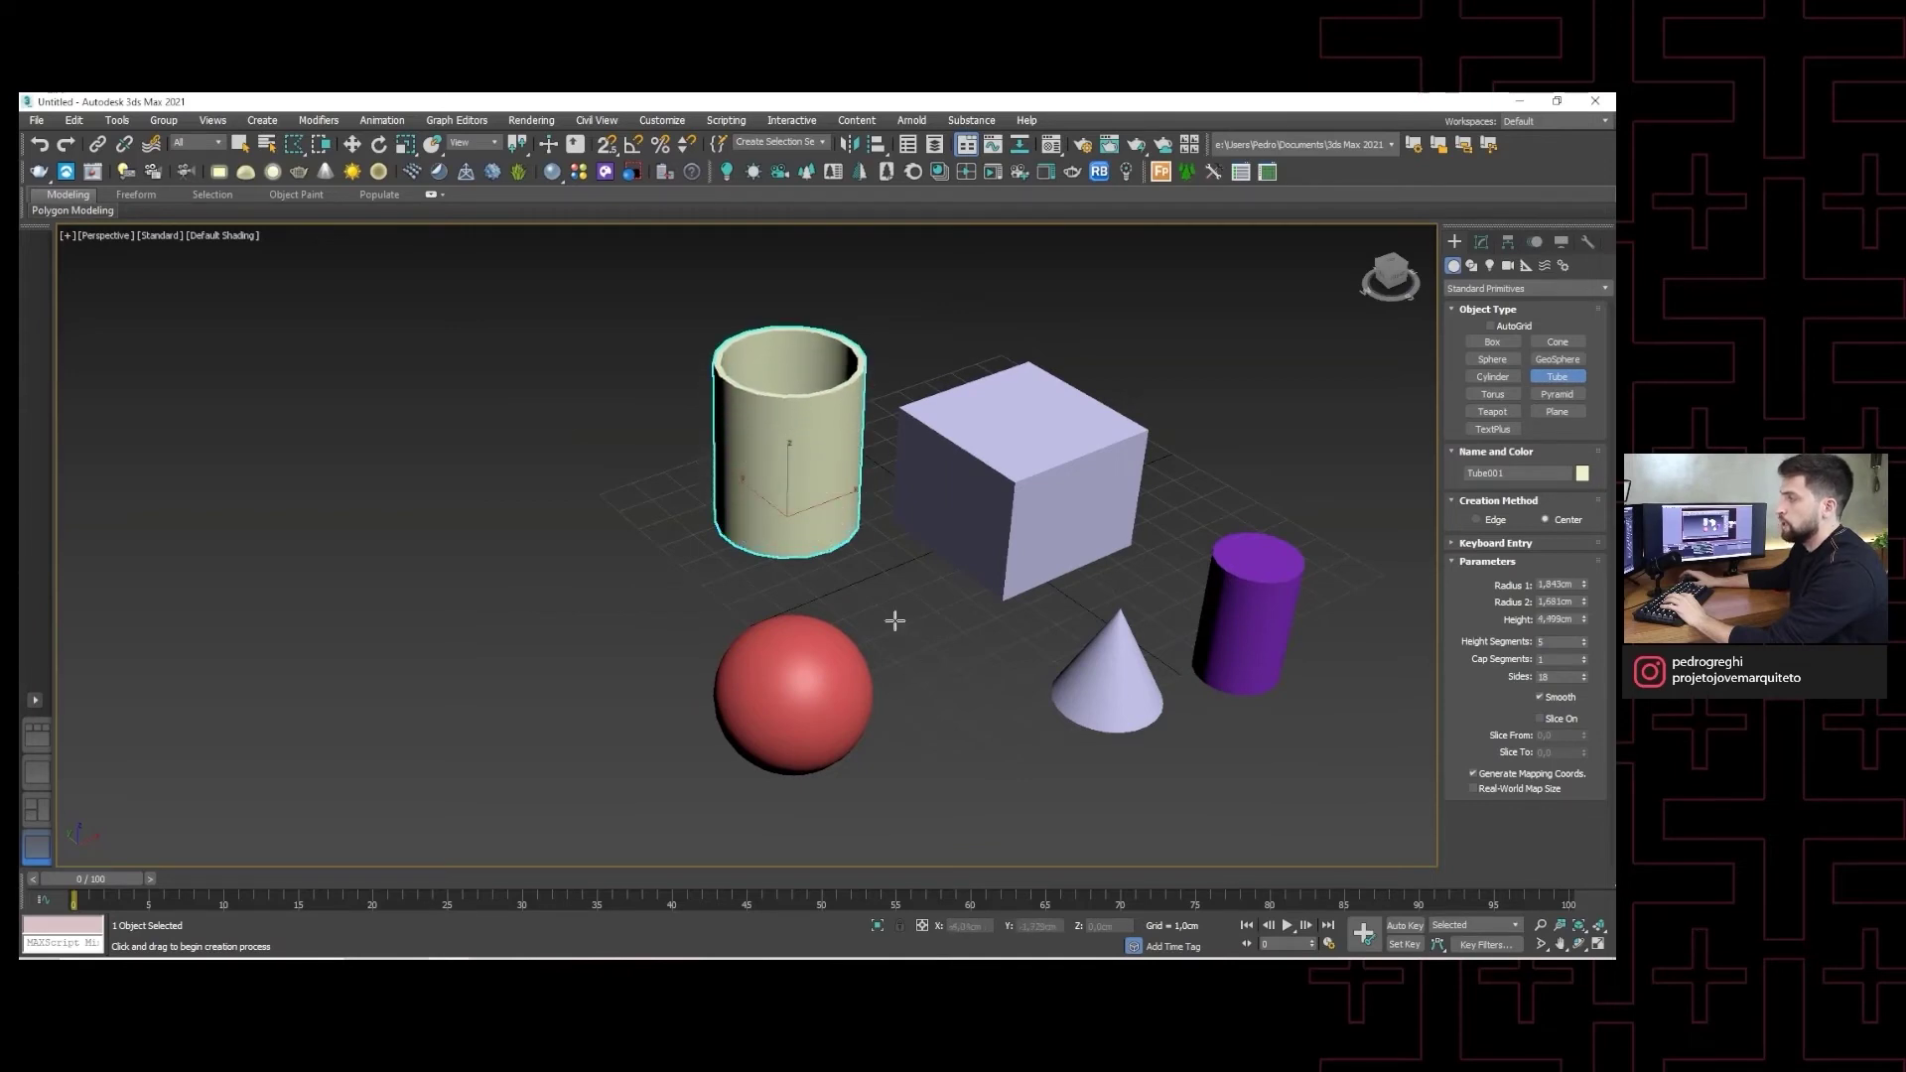
pyautogui.scroll(-1, 992, 638)
pyautogui.scroll(-5, 1314, 480)
pyautogui.scroll(4, 971, 592)
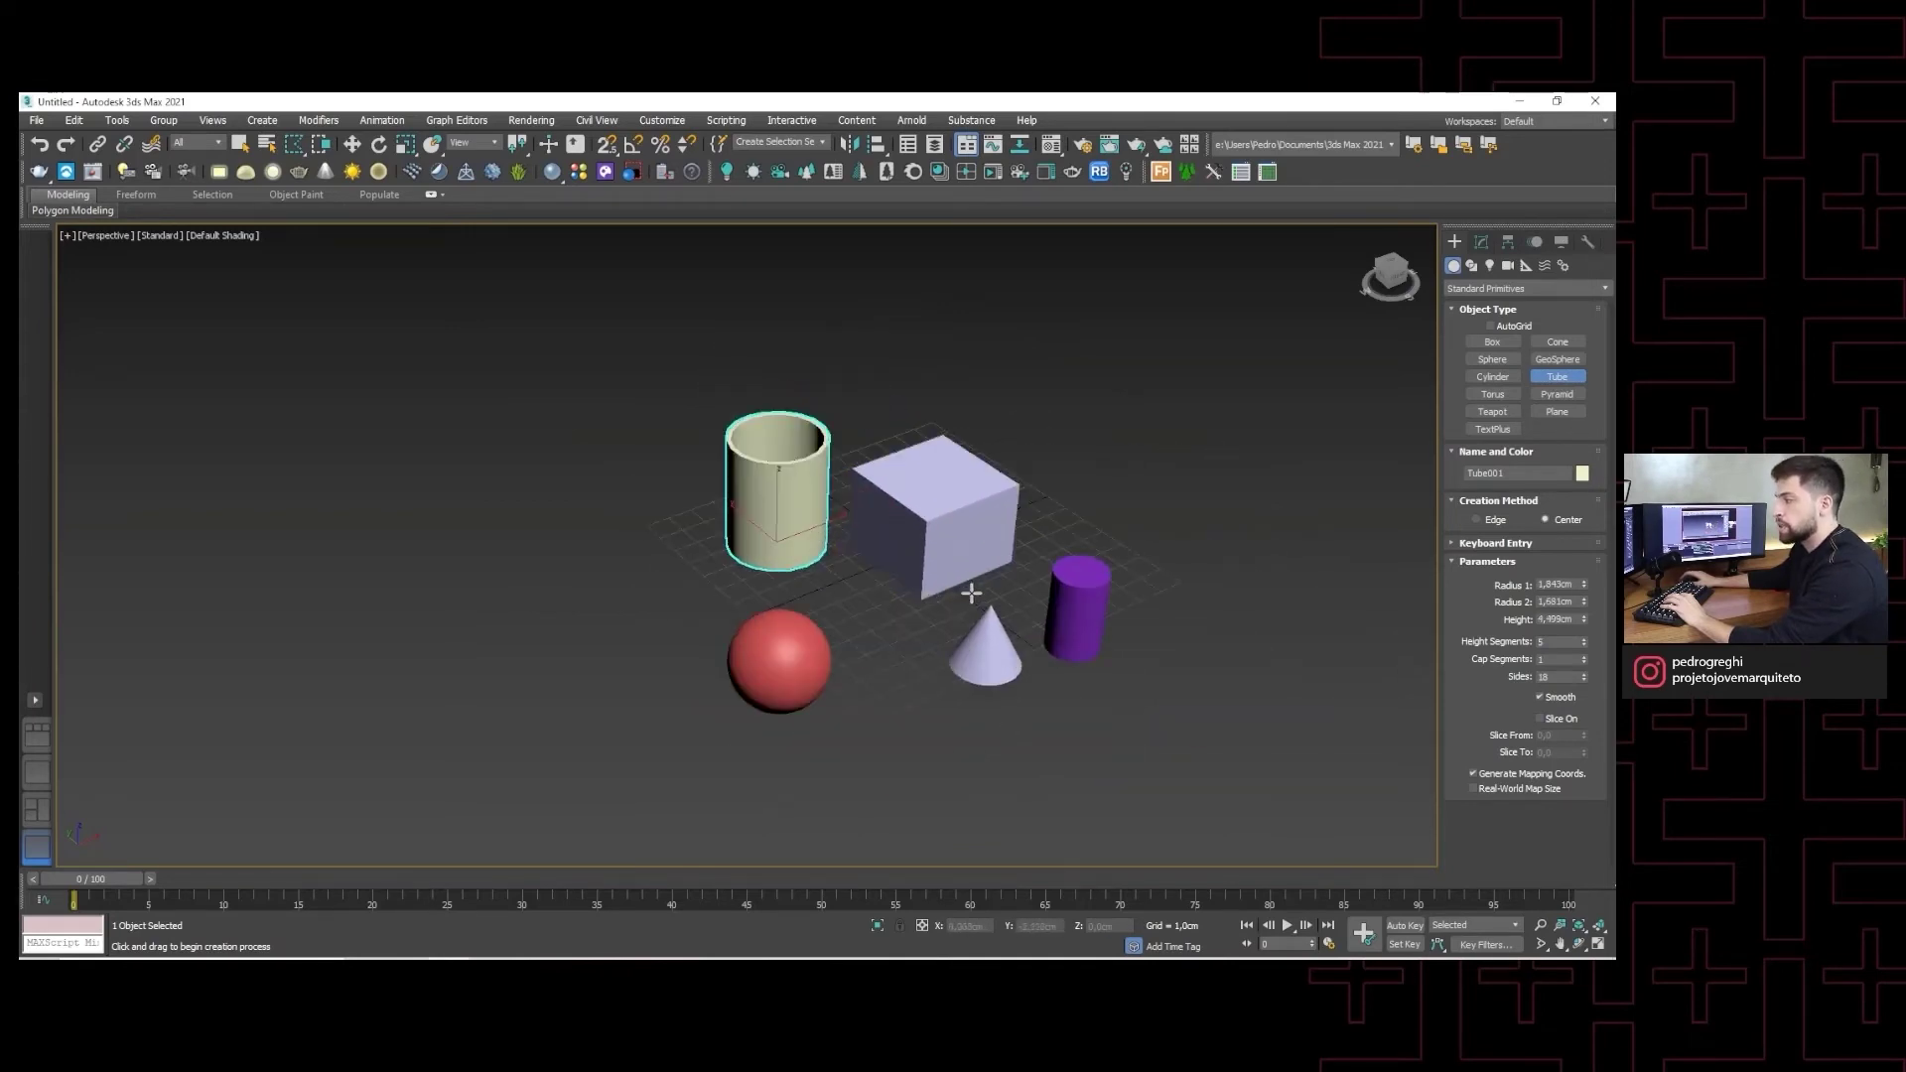
pyautogui.scroll(2, 971, 593)
pyautogui.rightClick(992, 581)
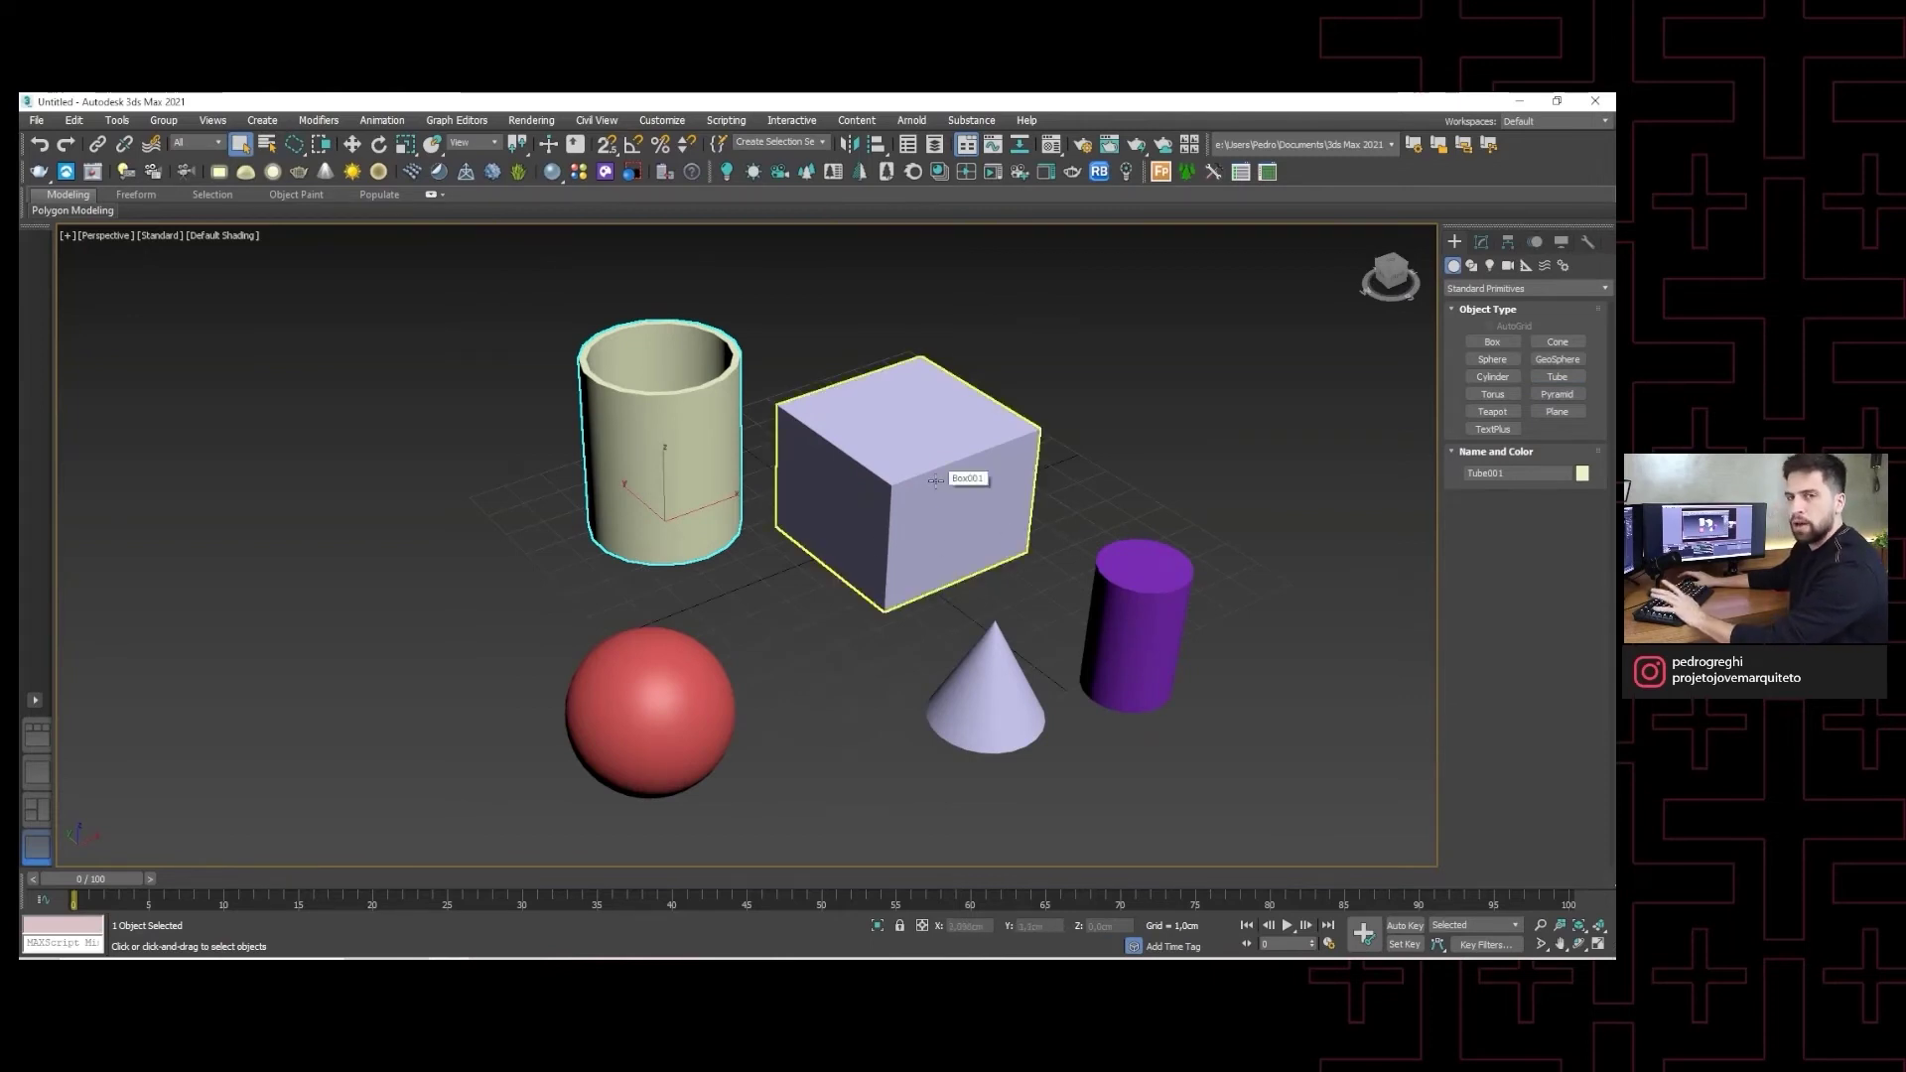
# - Compare the sphere's and box's Modify parameters, ending with the 4.236 × 4.251 cm box selected
pyautogui.moveTo(968, 481); pyautogui.dragTo(968, 434, button='middle')
pyautogui.click(968, 434)
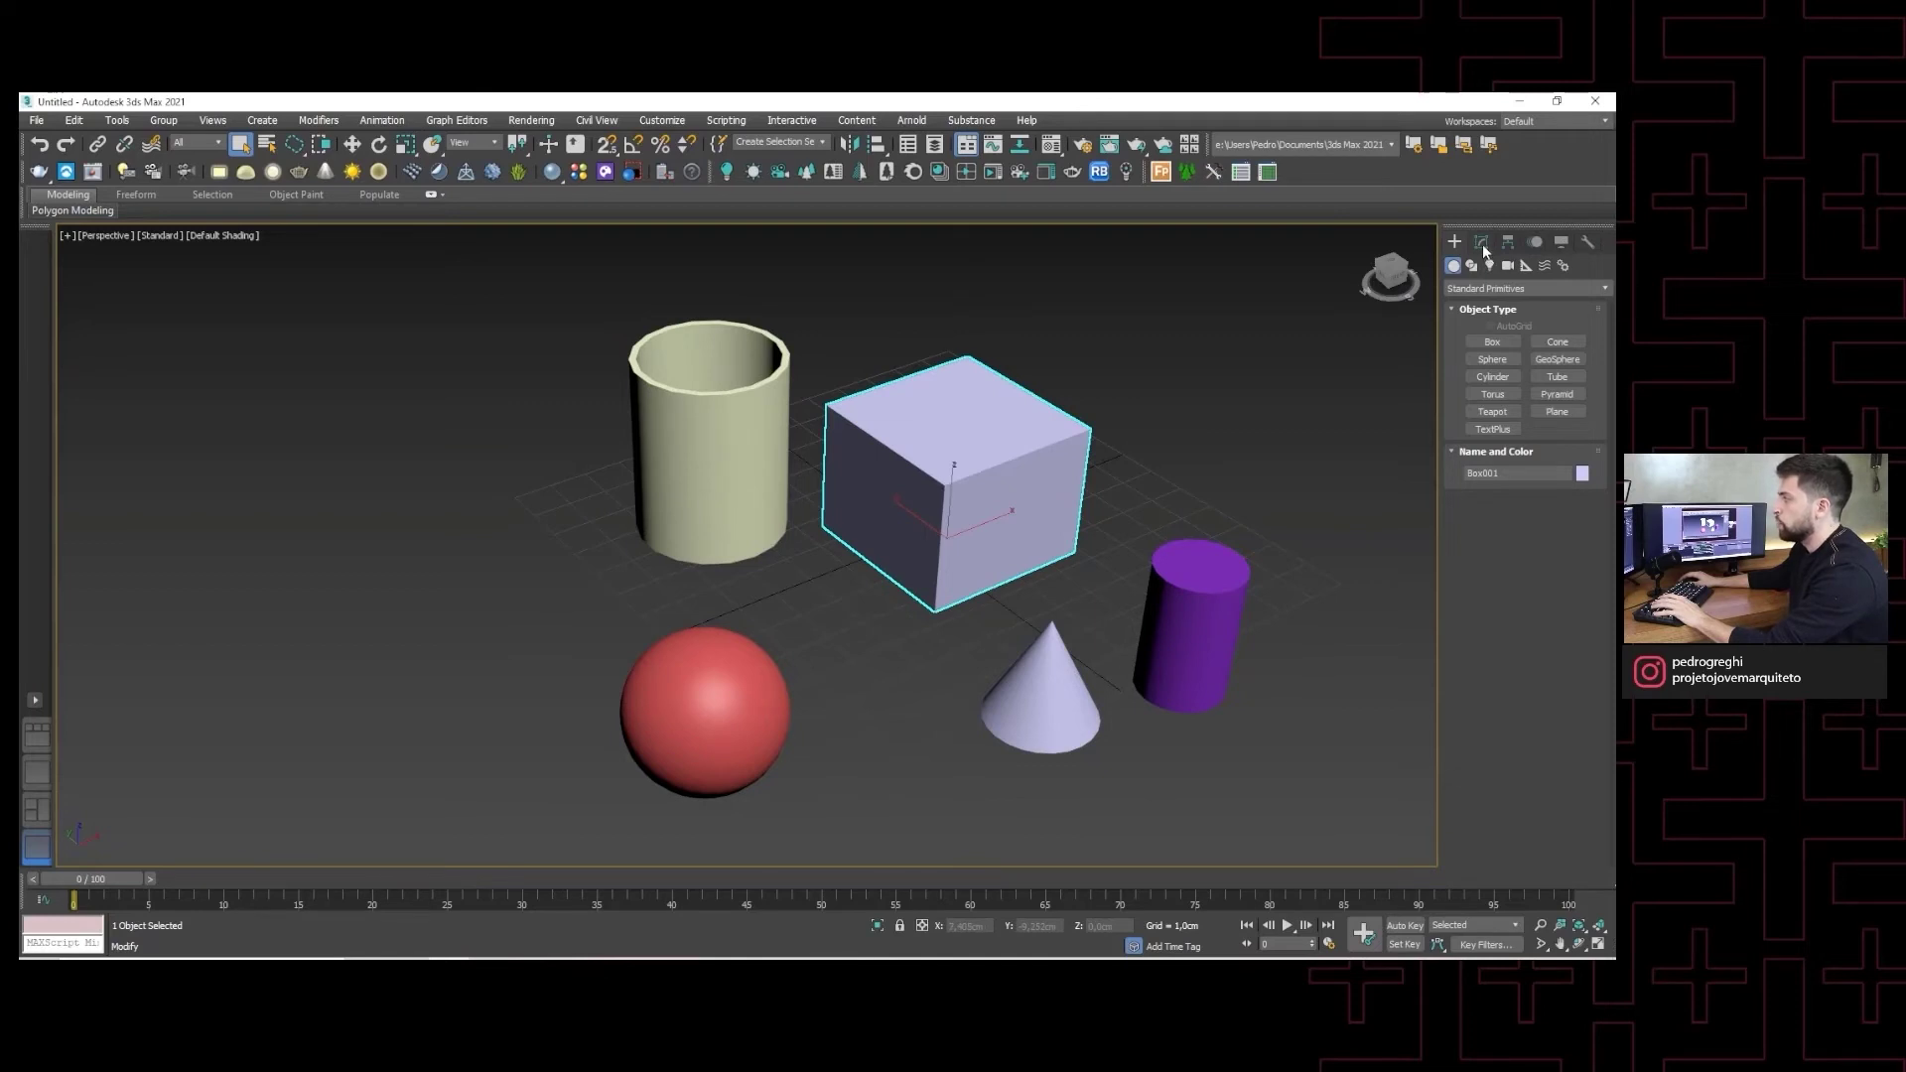
pyautogui.click(1480, 245)
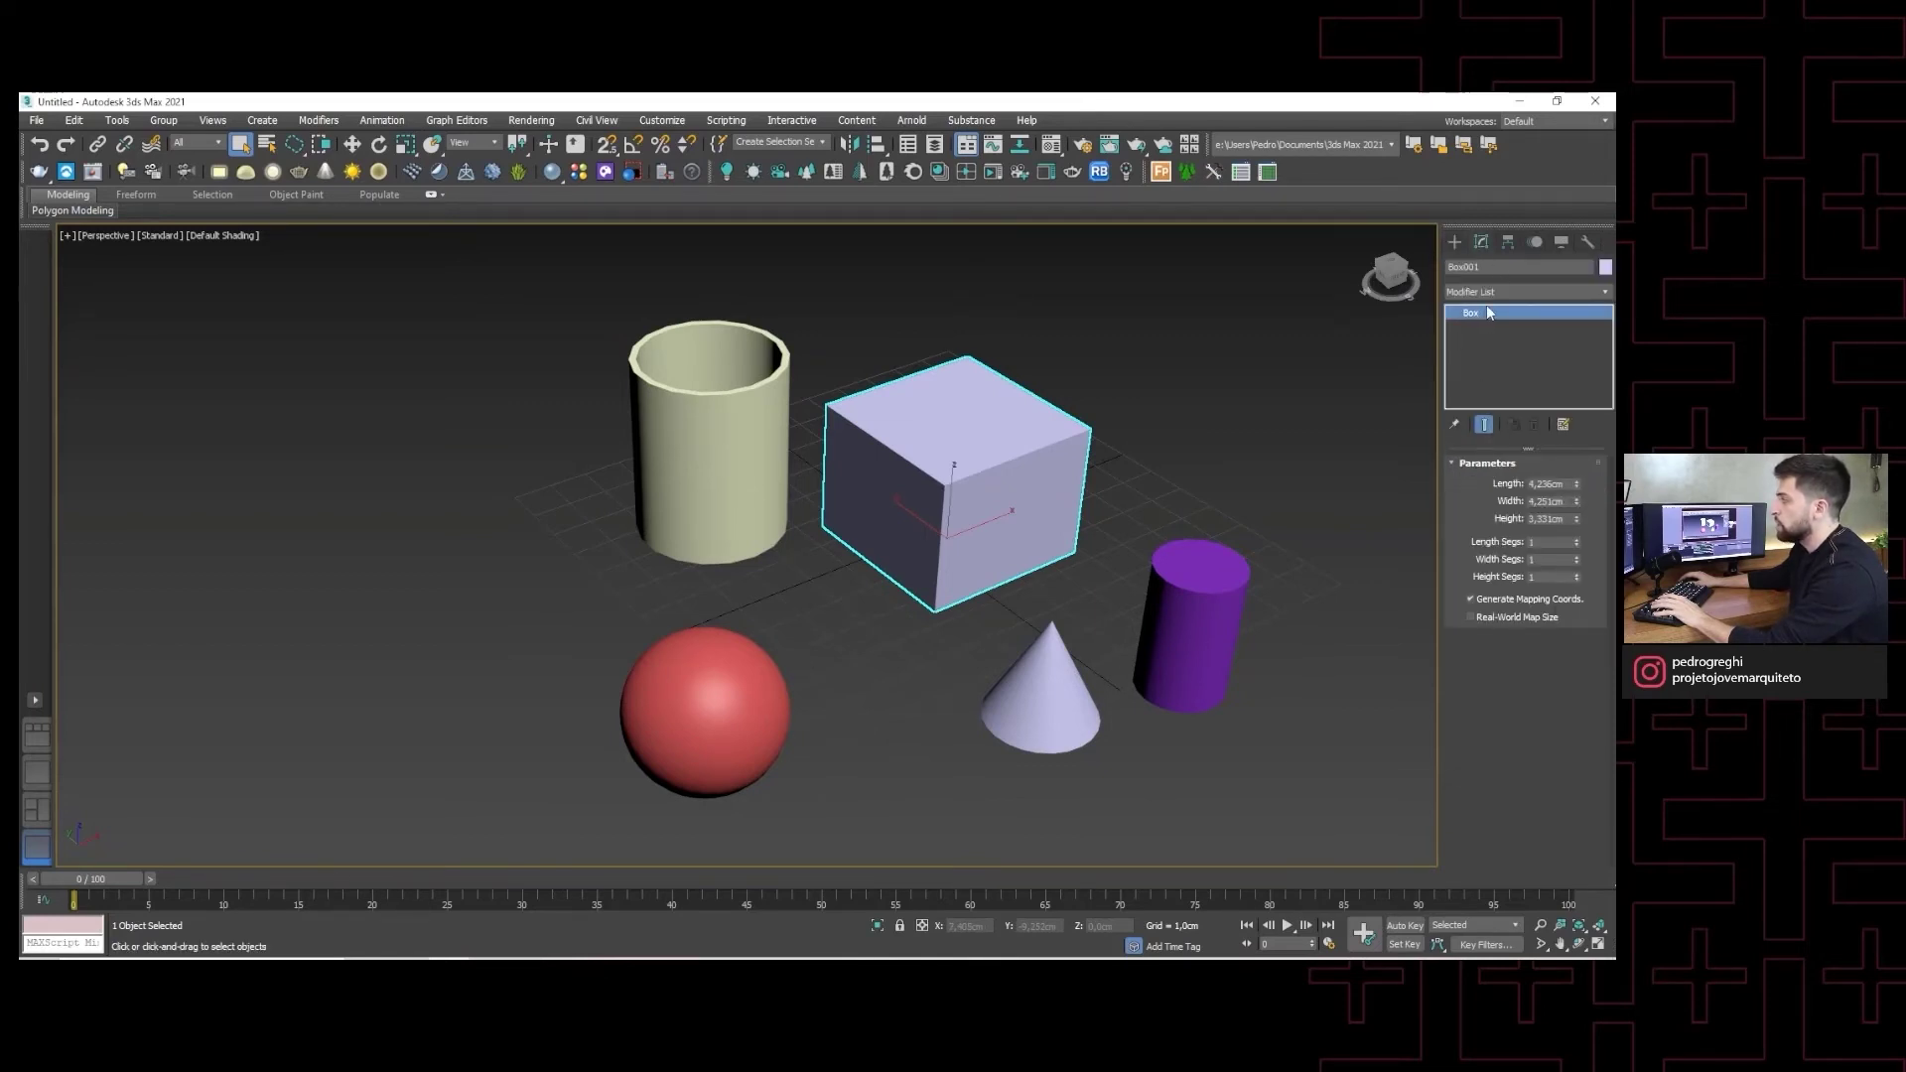
pyautogui.click(717, 743)
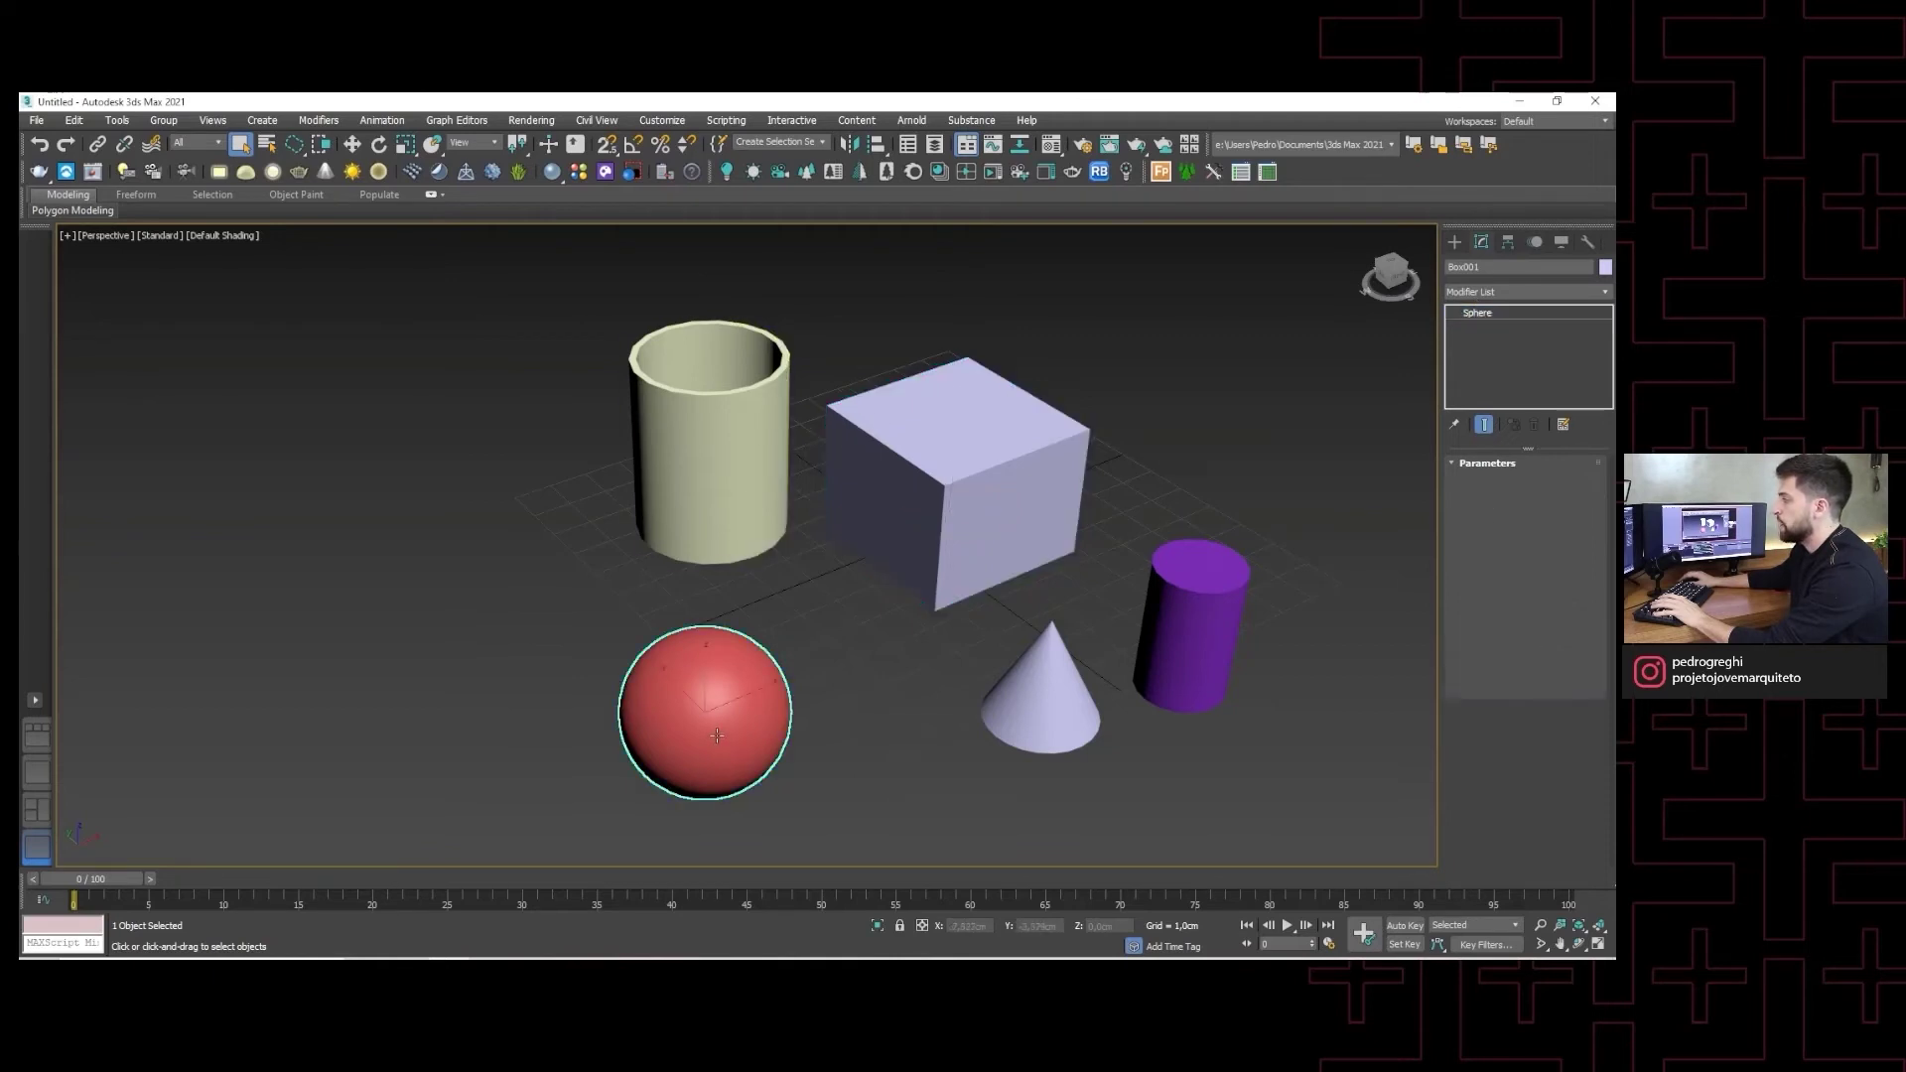
pyautogui.moveTo(1033, 620); pyautogui.dragTo(1129, 523, button='middle')
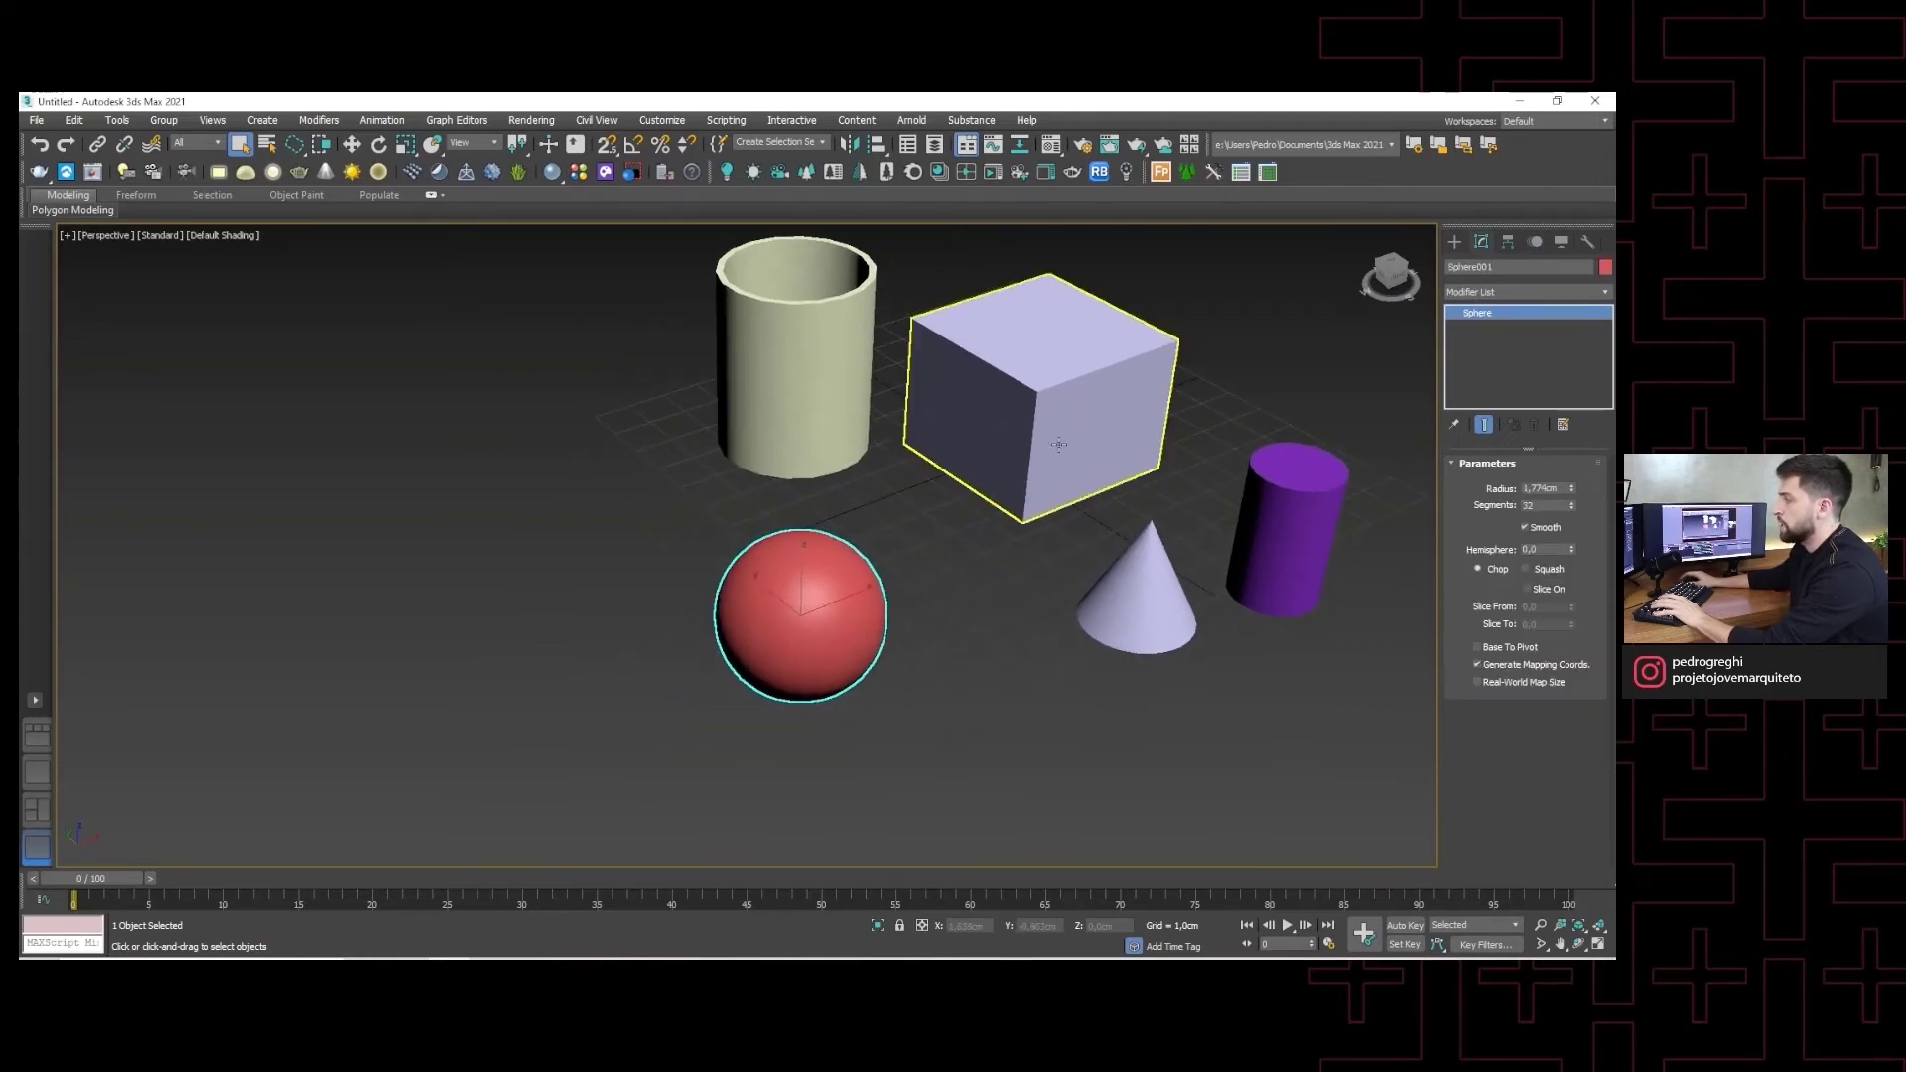
pyautogui.click(1084, 429)
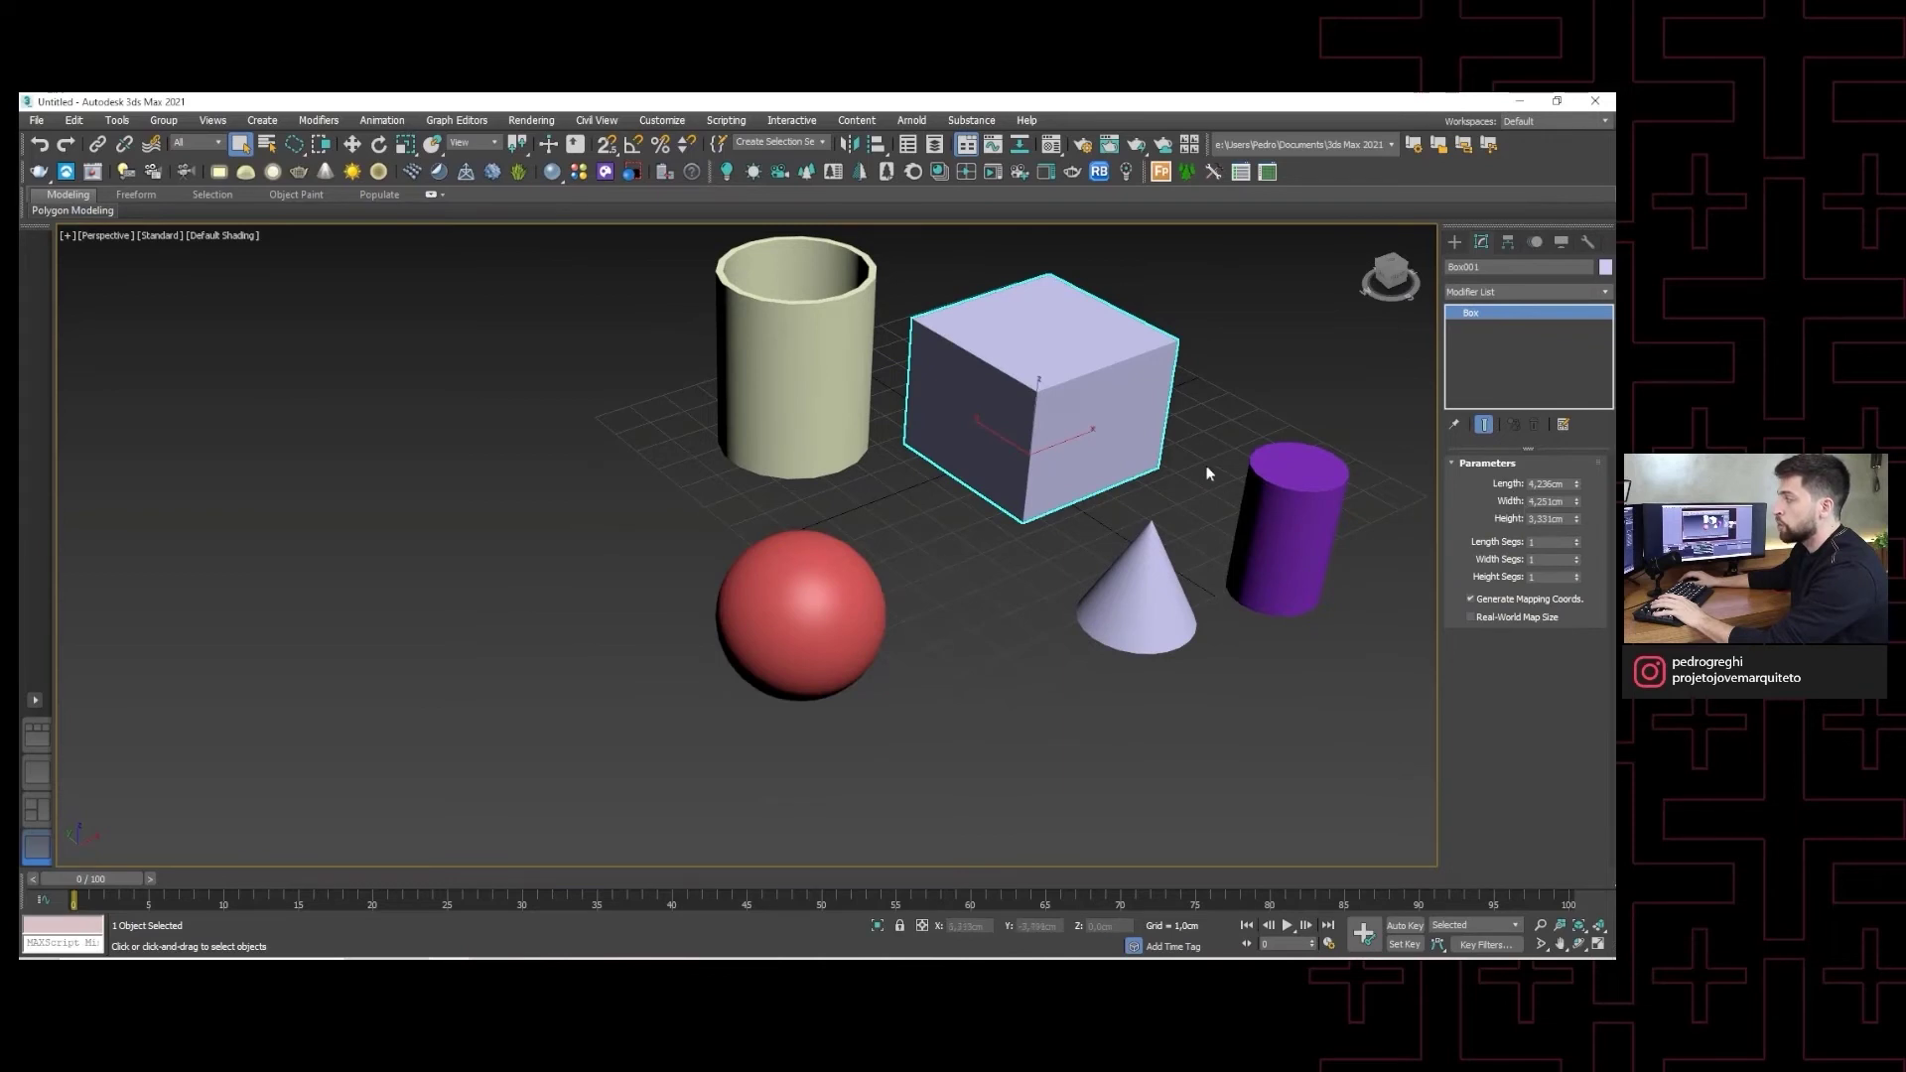
pyautogui.click(776, 628)
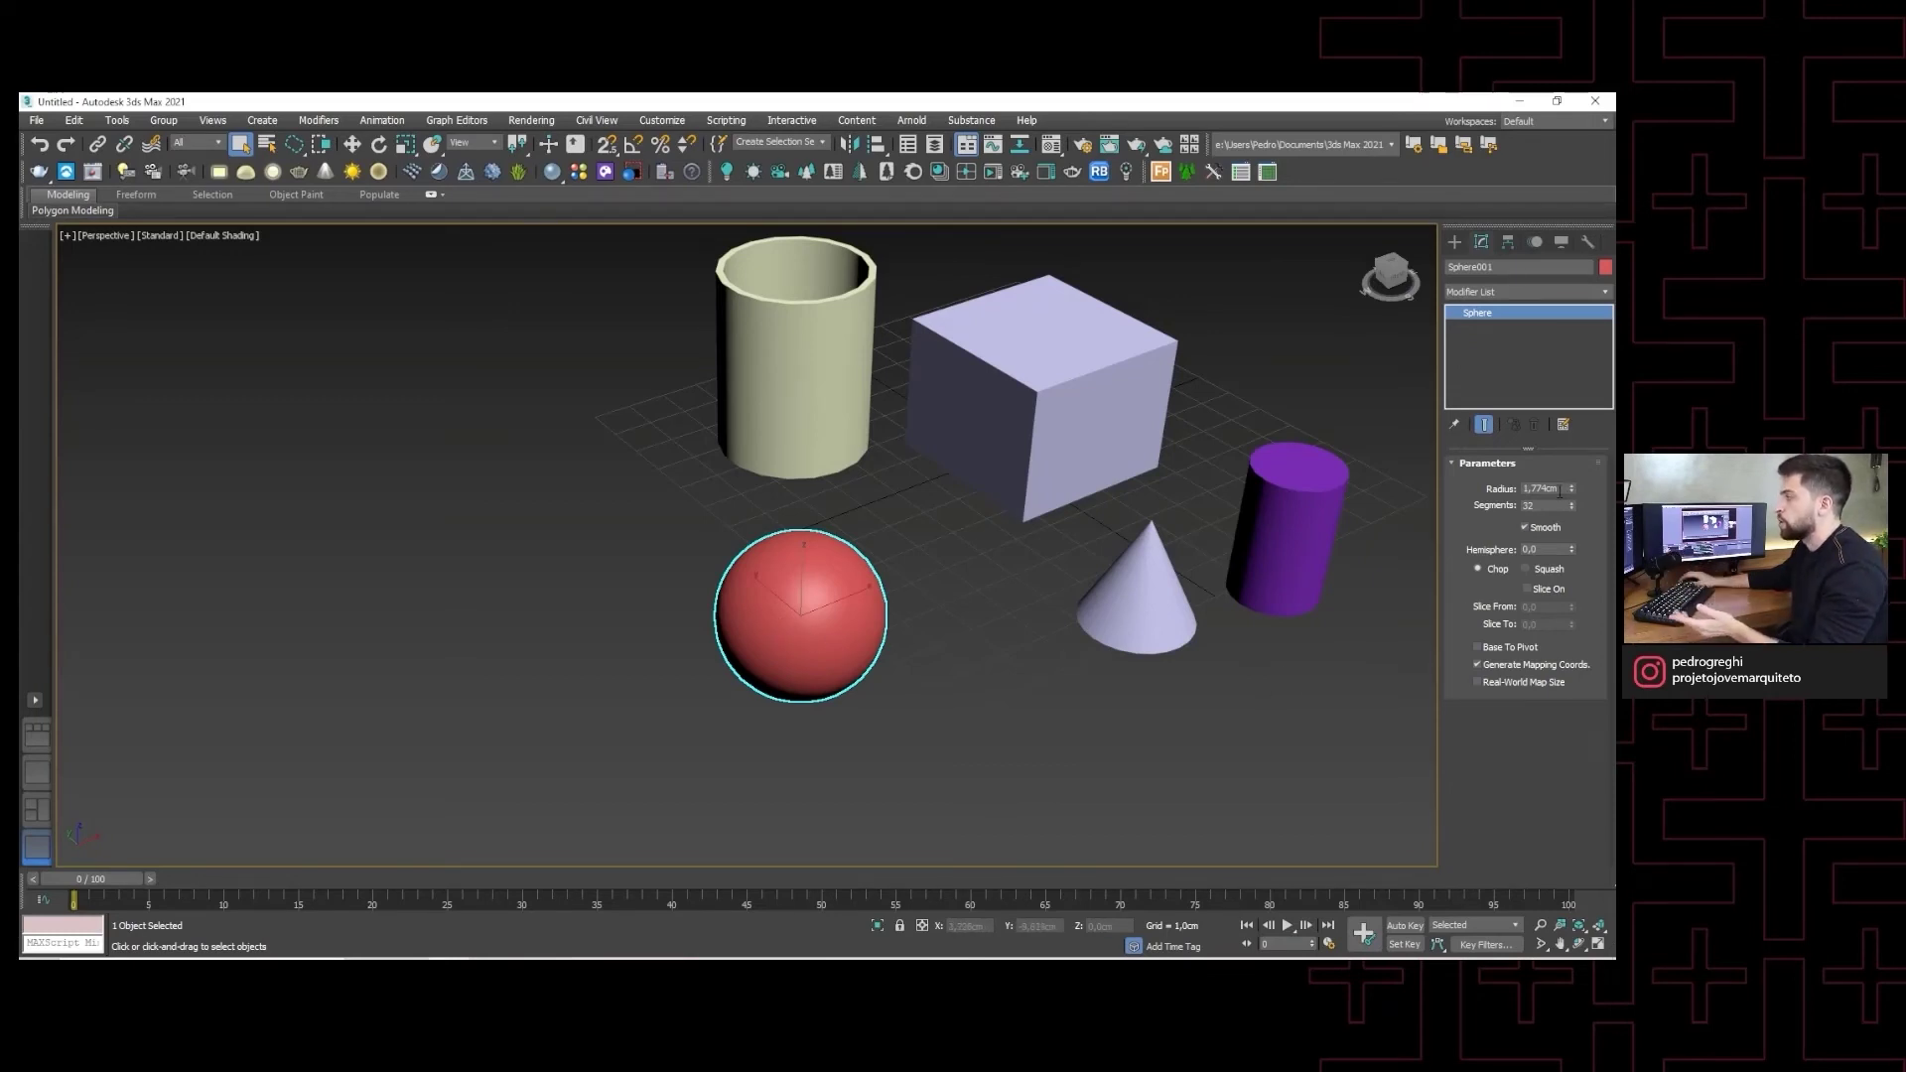
pyautogui.moveTo(1076, 415); pyautogui.dragTo(996, 474, button='middle')
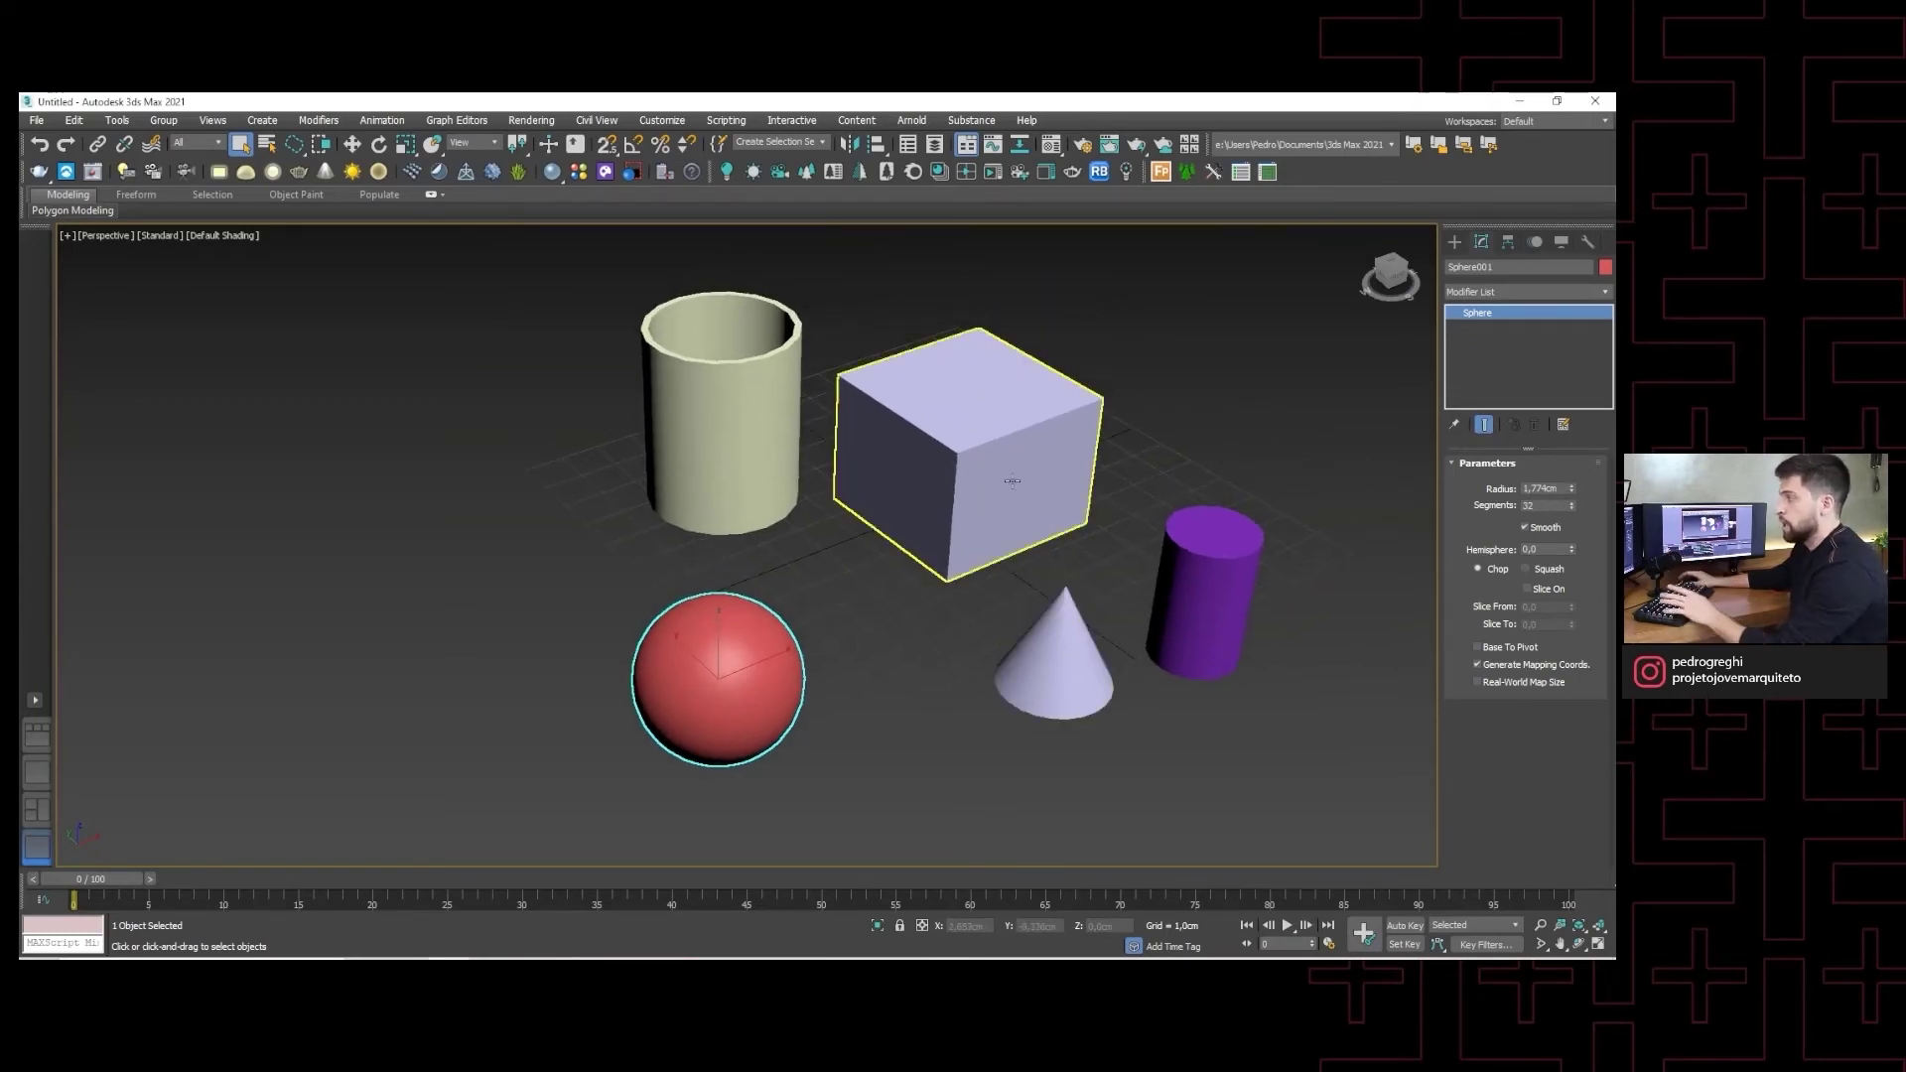
pyautogui.click(997, 475)
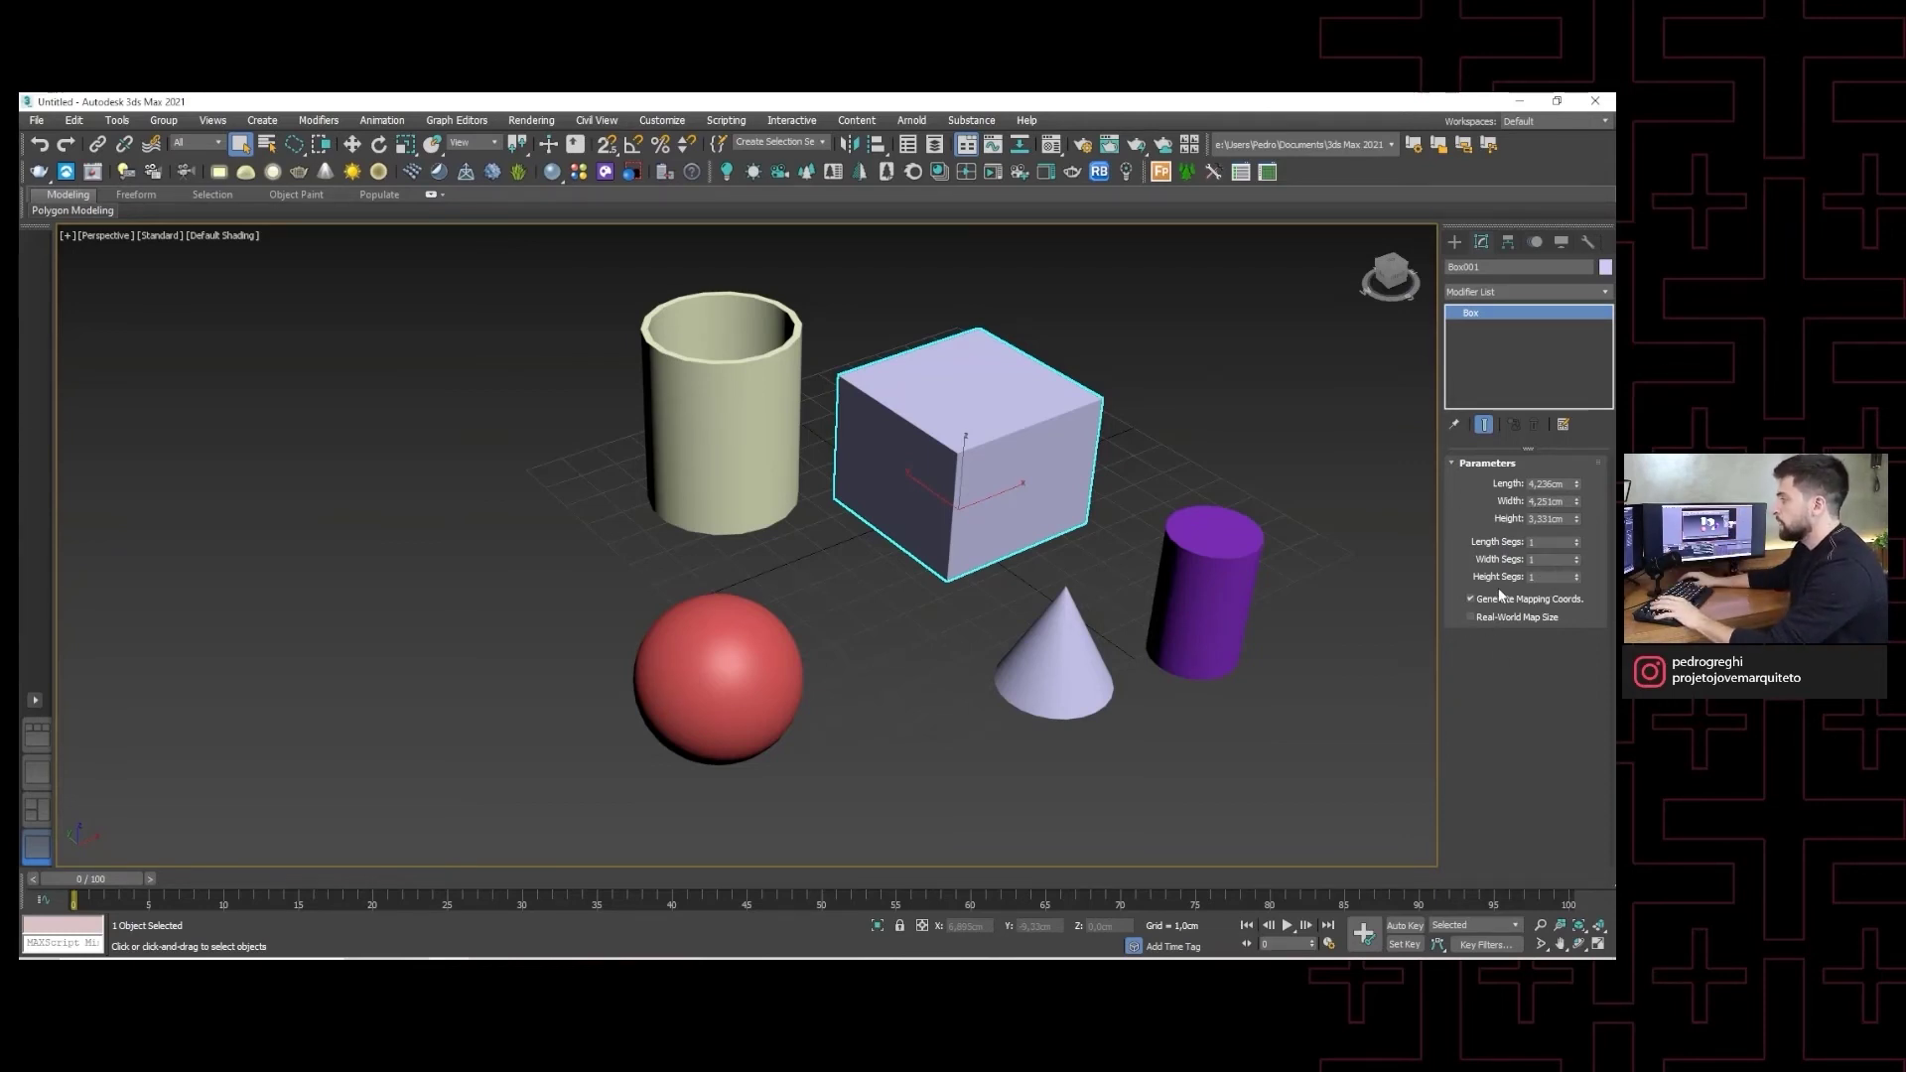
# - Switch the close-up view from wireframe to shaded display with edged faces
pyautogui.scroll(5, 1123, 488)
pyautogui.moveTo(1123, 489); pyautogui.dragTo(1196, 498, button='middle')
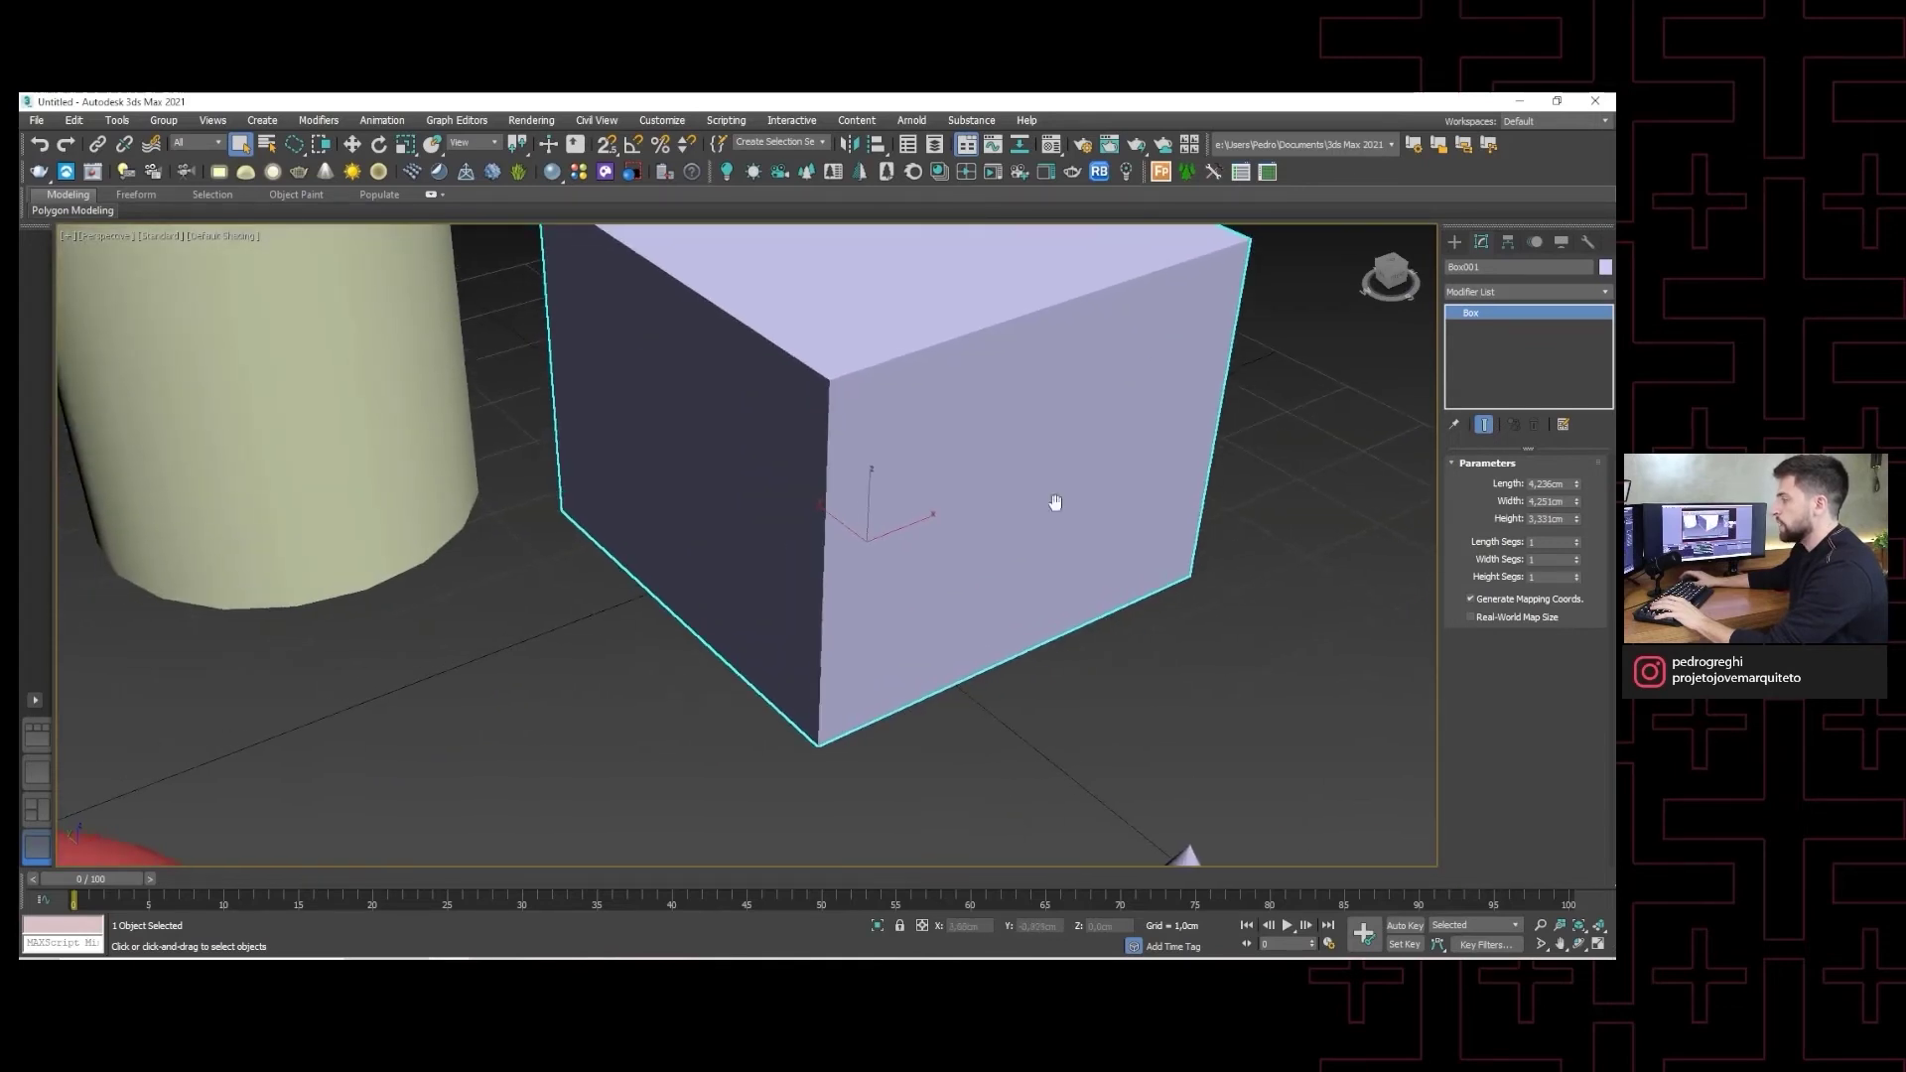
pyautogui.press('F3')
pyautogui.press('F3')
pyautogui.press('F4')
pyautogui.moveTo(1055, 502); pyautogui.dragTo(1013, 564, button='middle')
# - Give the box 2 length, 2 width and 2 height segments
pyautogui.click(1577, 539)
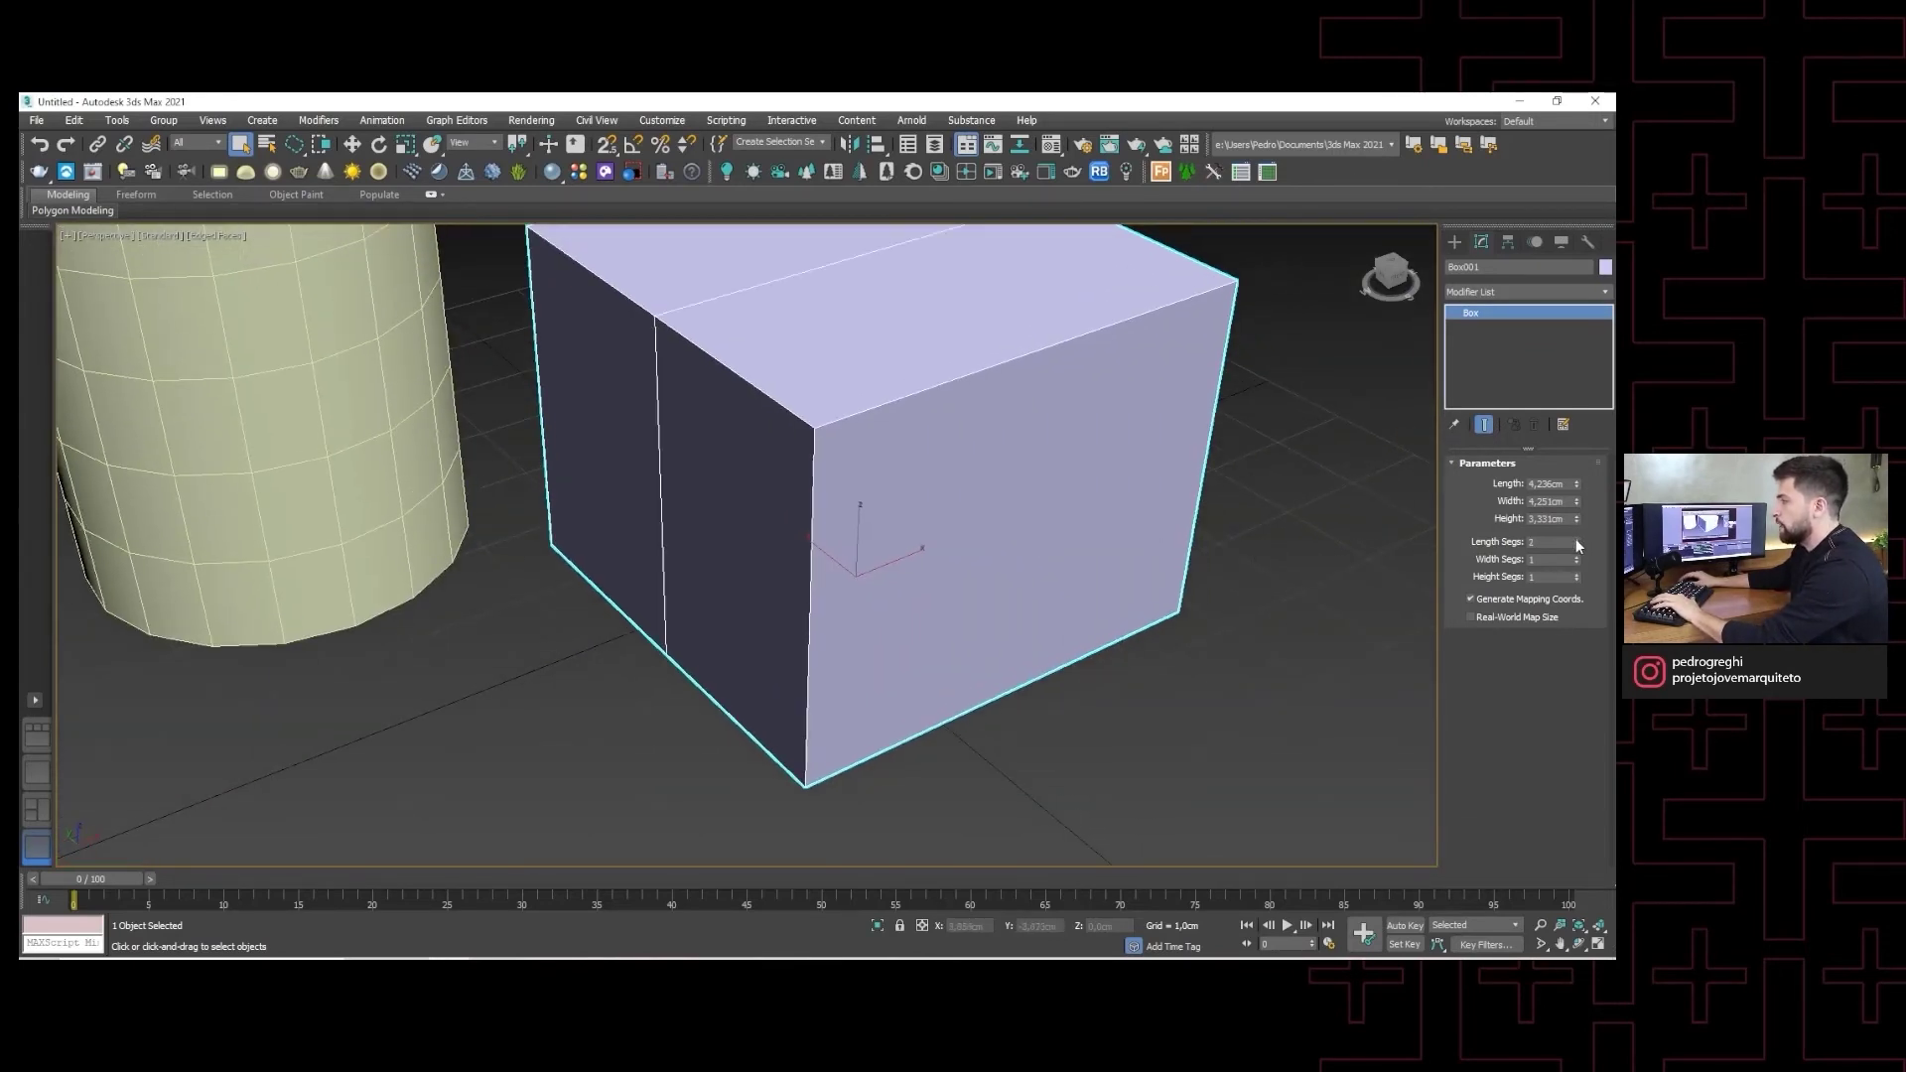
pyautogui.scroll(-4, 1154, 513)
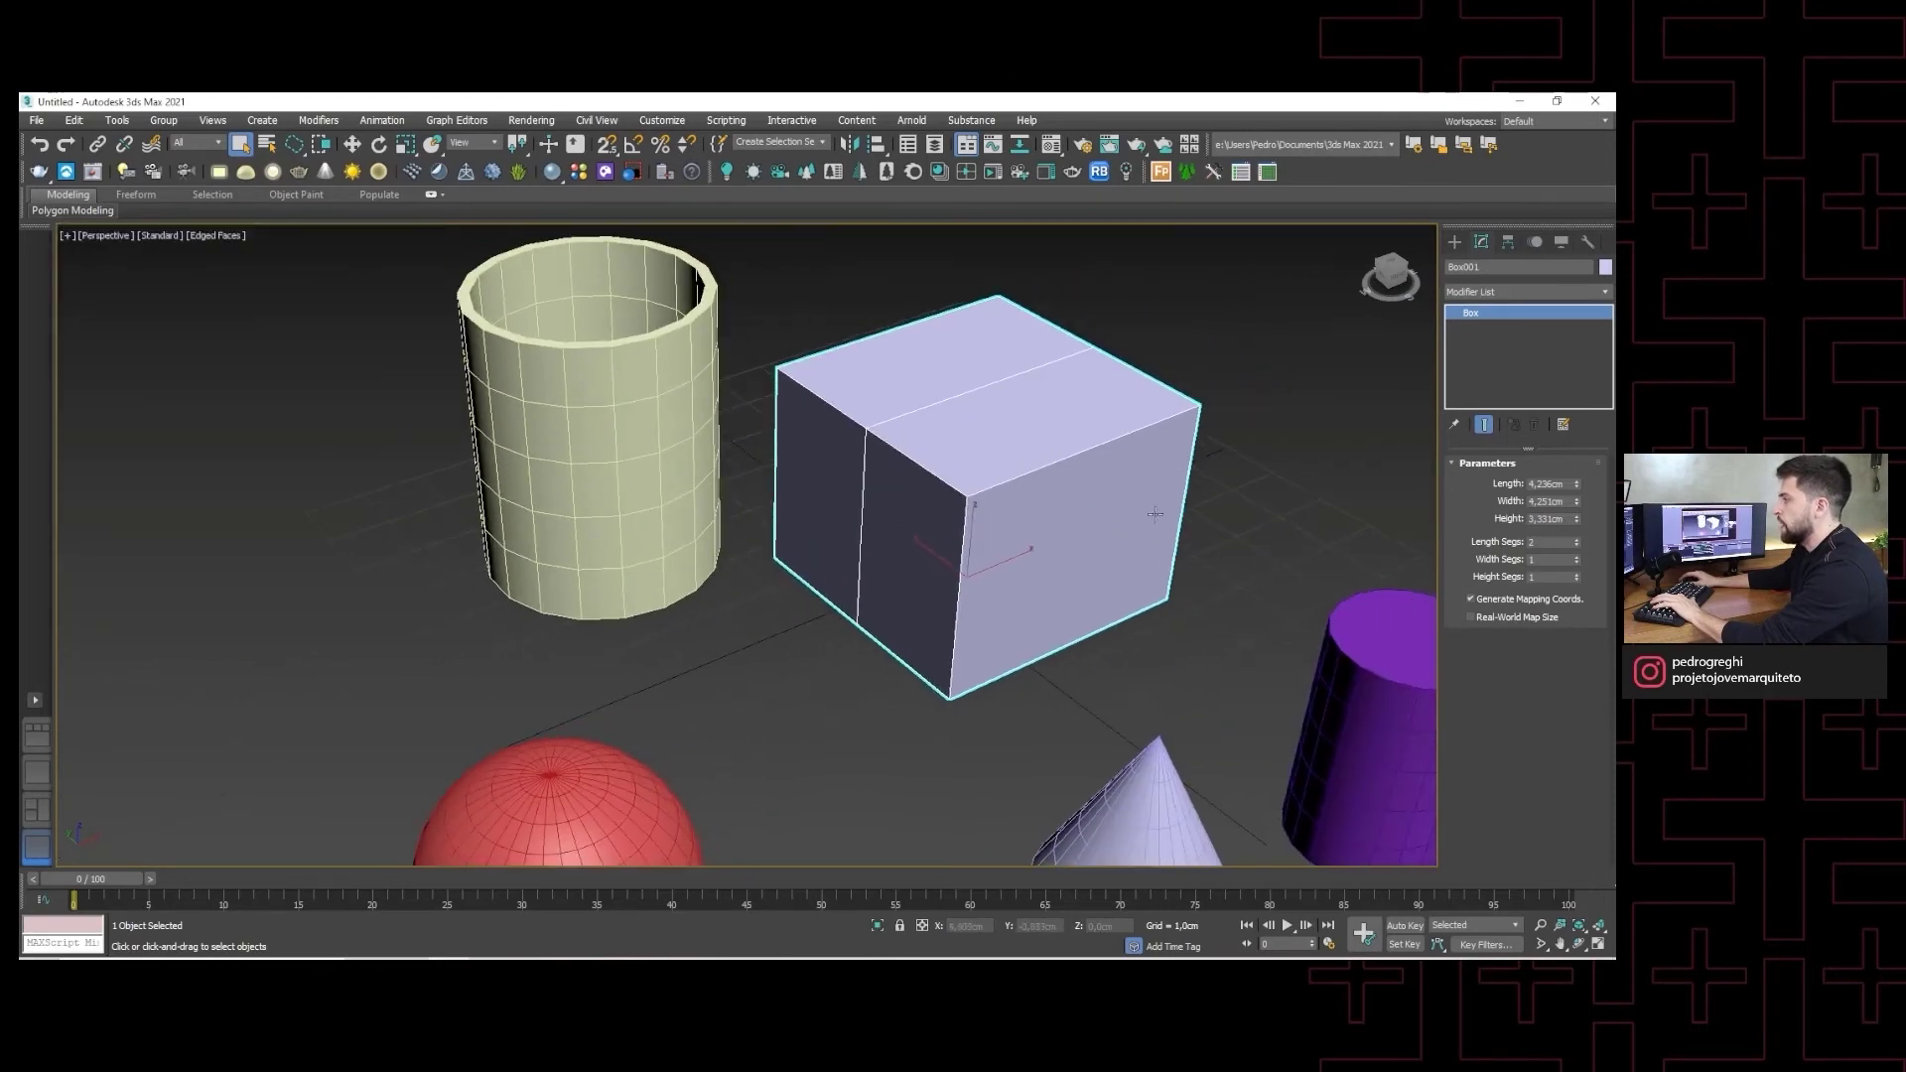
pyautogui.click(1576, 558)
pyautogui.click(1577, 573)
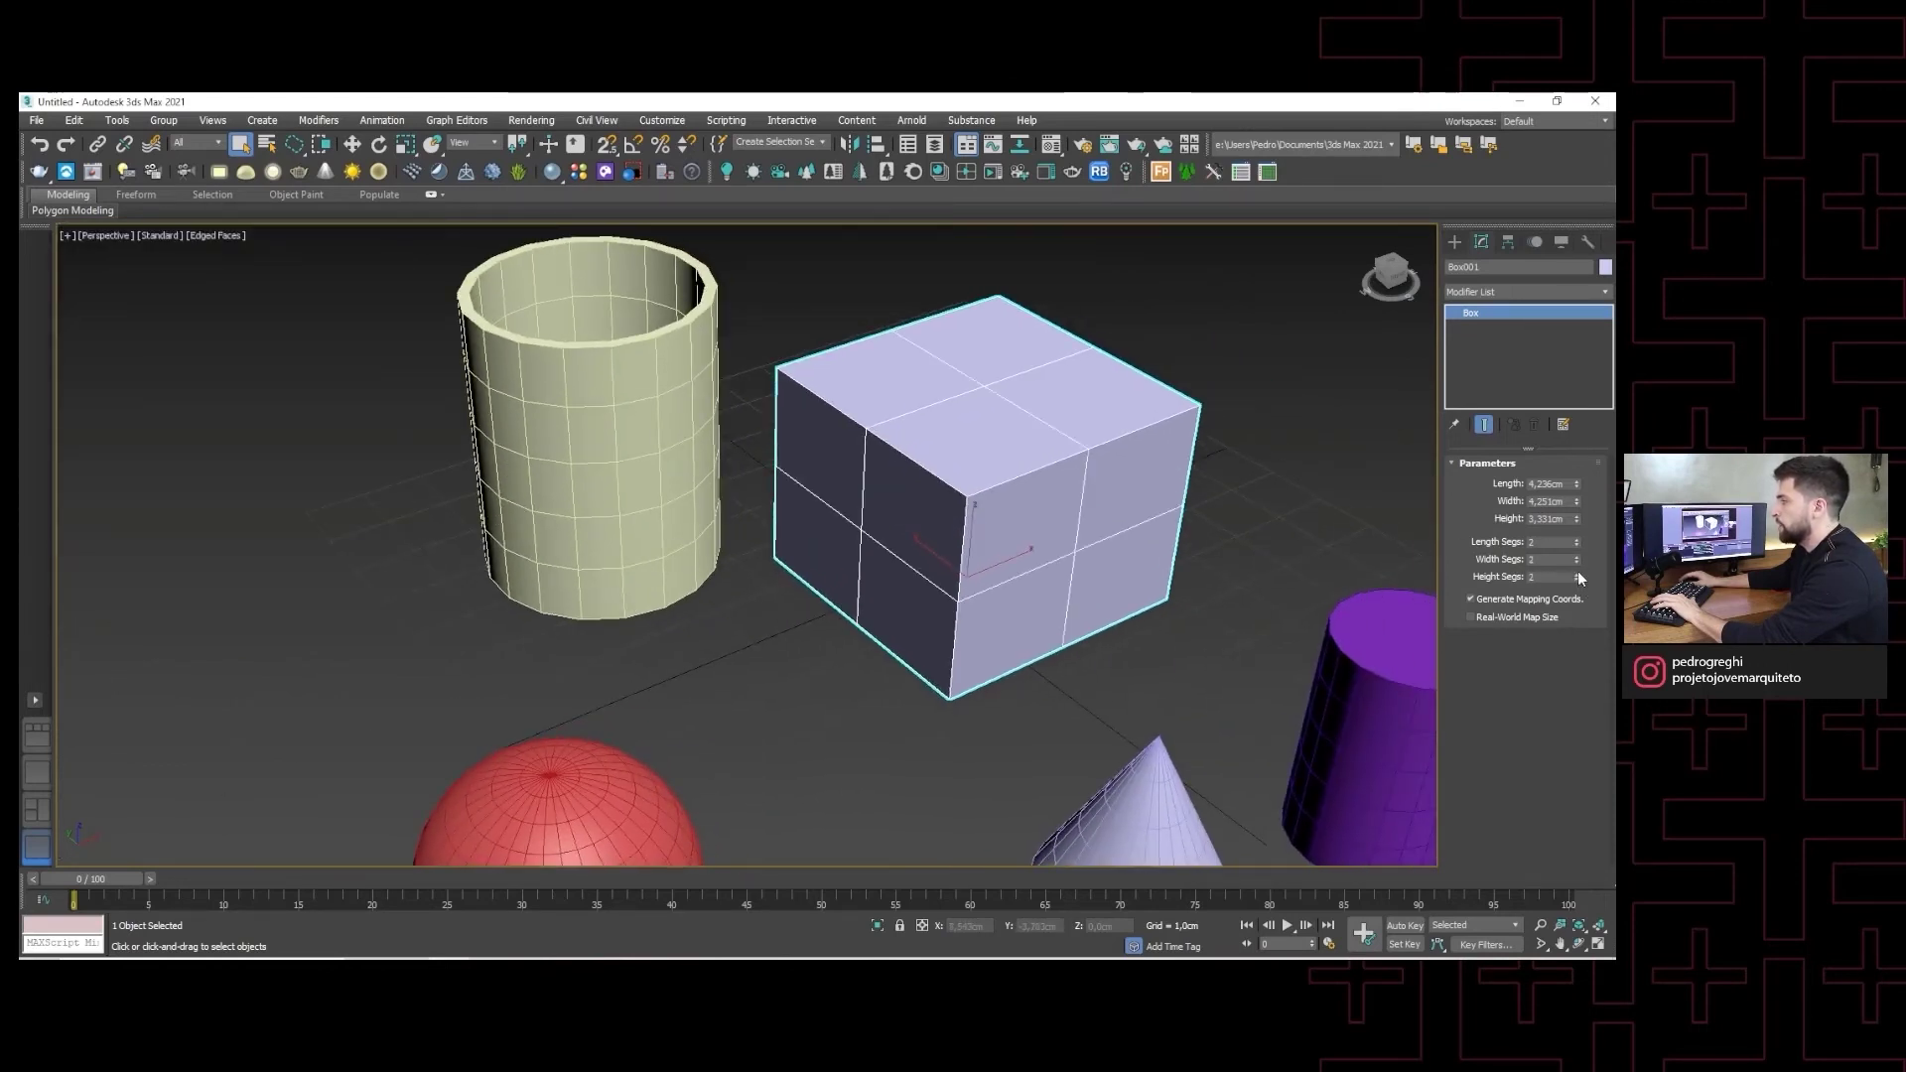
pyautogui.moveTo(1227, 523); pyautogui.dragTo(1153, 559, button='middle')
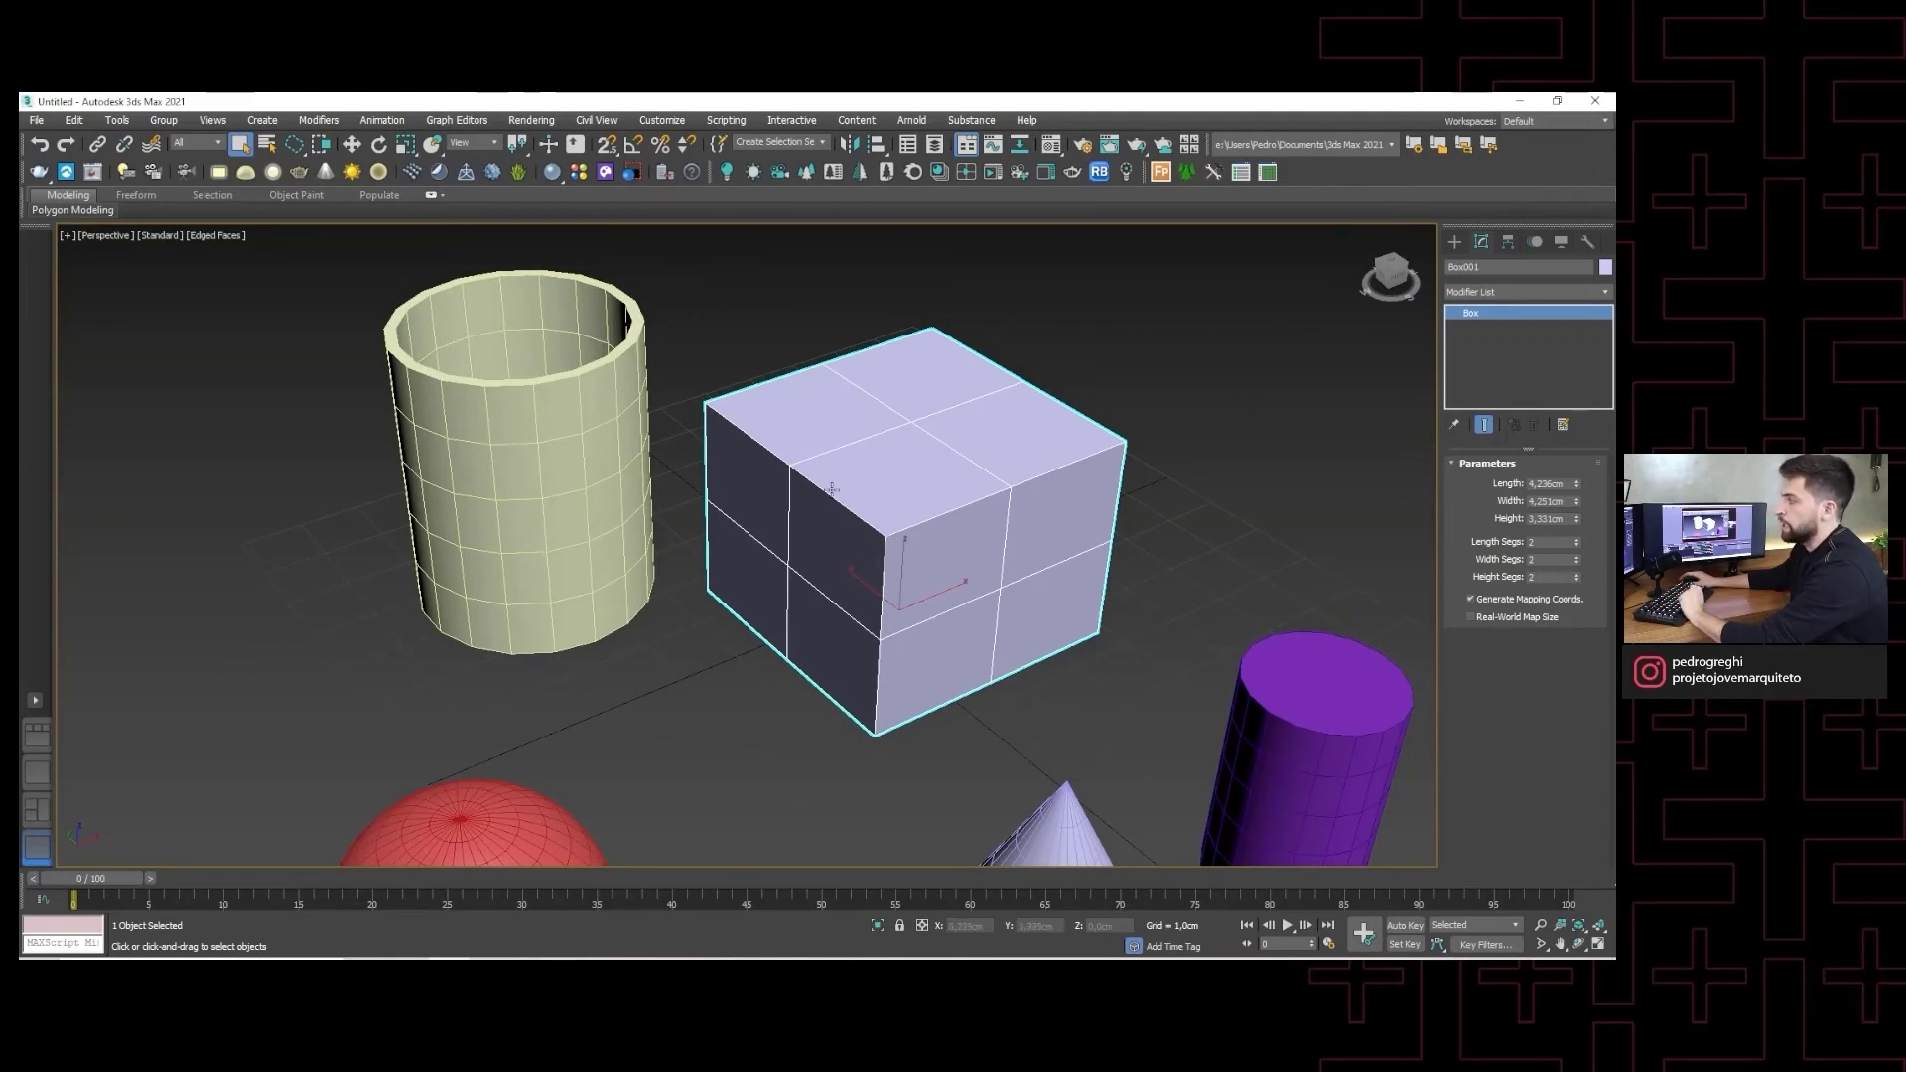
# - Frame the tube closer and toggle edged faces off and back on
pyautogui.scroll(-3, 1011, 498)
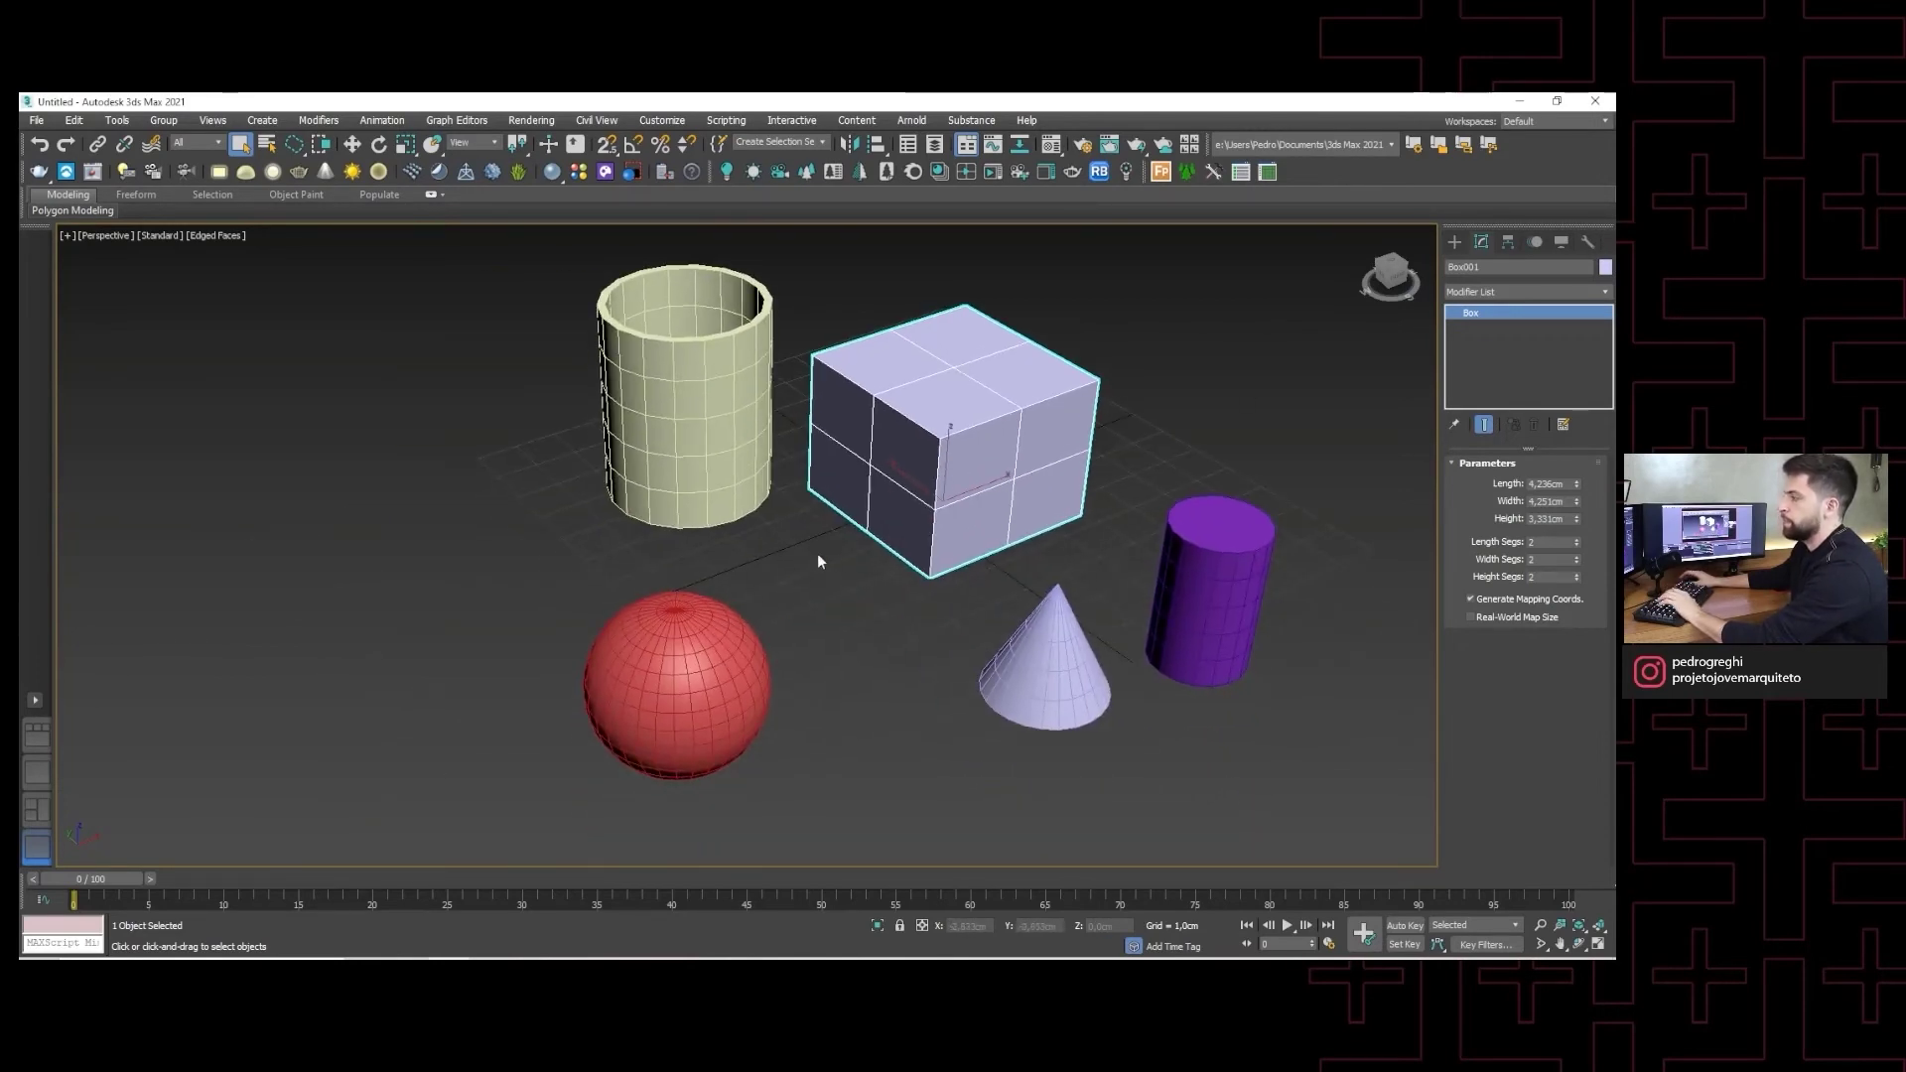
pyautogui.scroll(2, 977, 519)
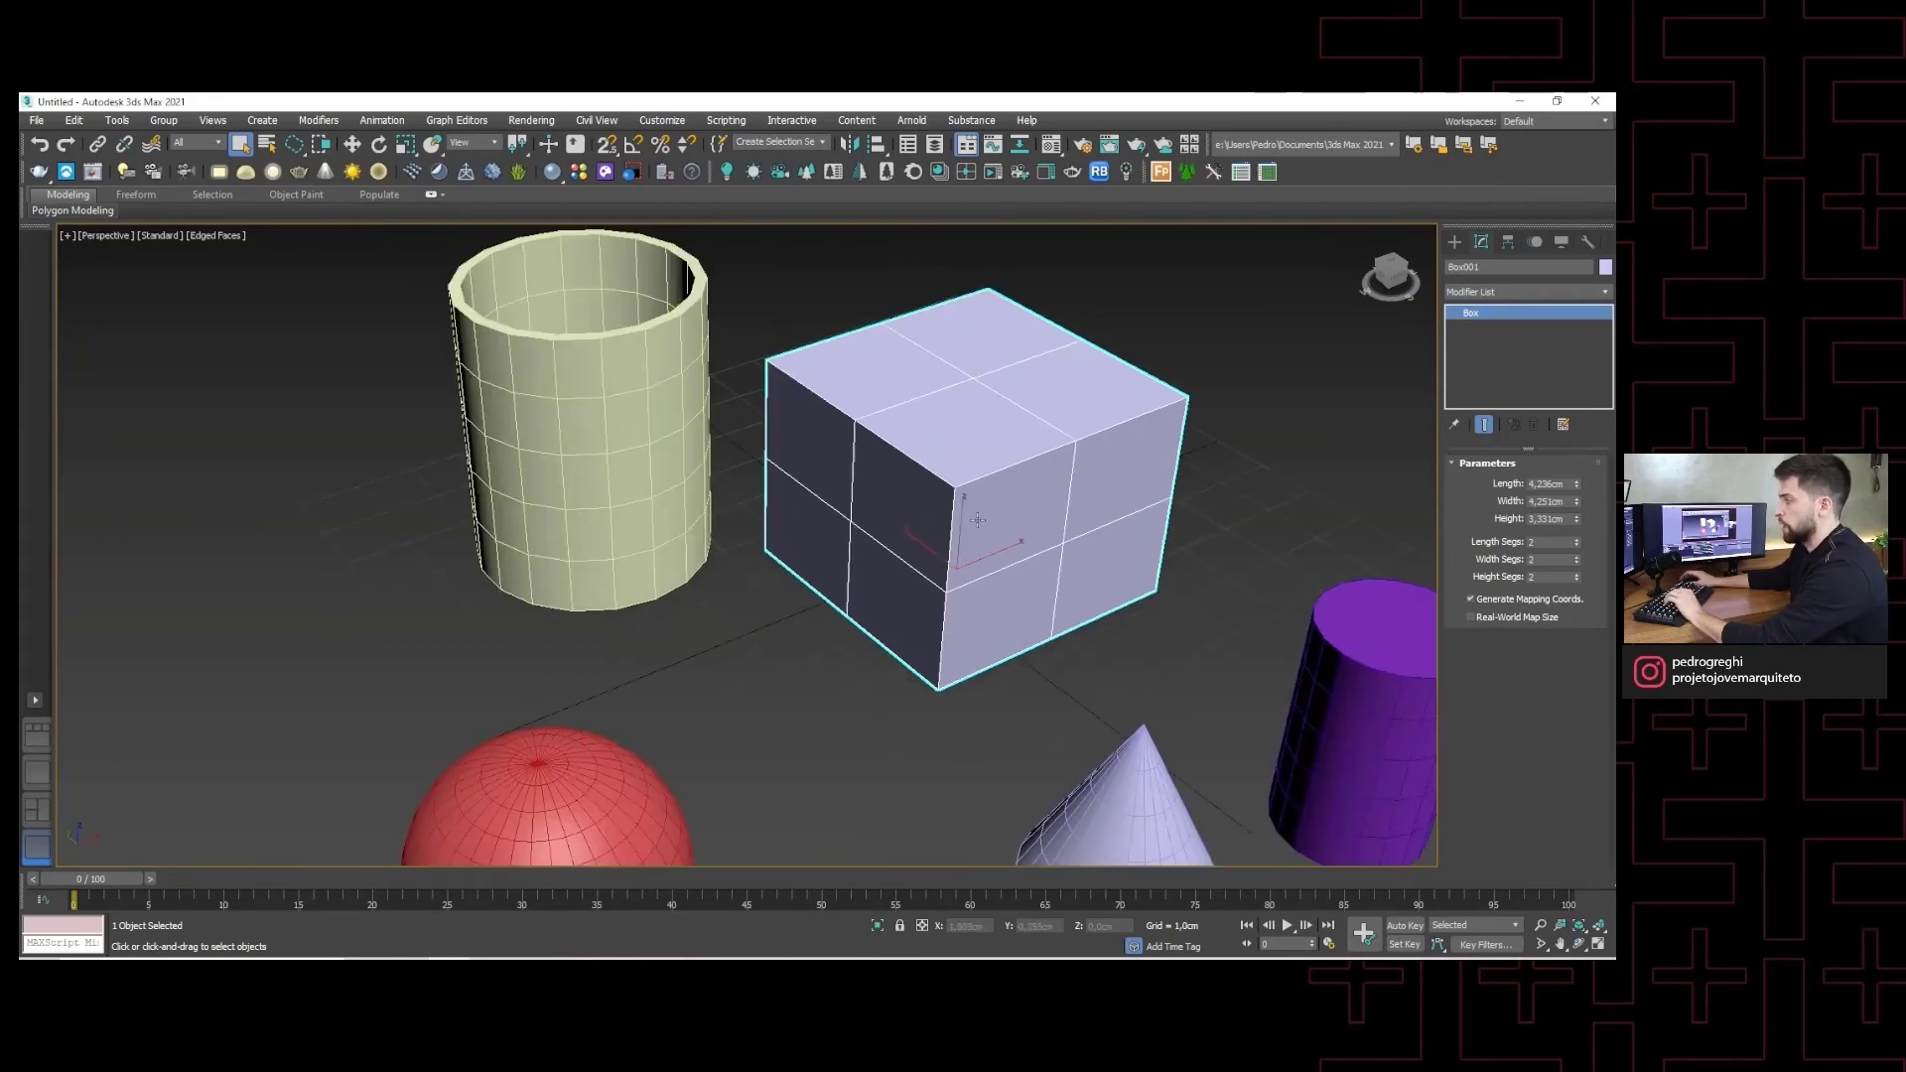
pyautogui.moveTo(920, 517); pyautogui.dragTo(966, 566, button='middle')
pyautogui.scroll(2, 966, 566)
pyautogui.scroll(2, 824, 496)
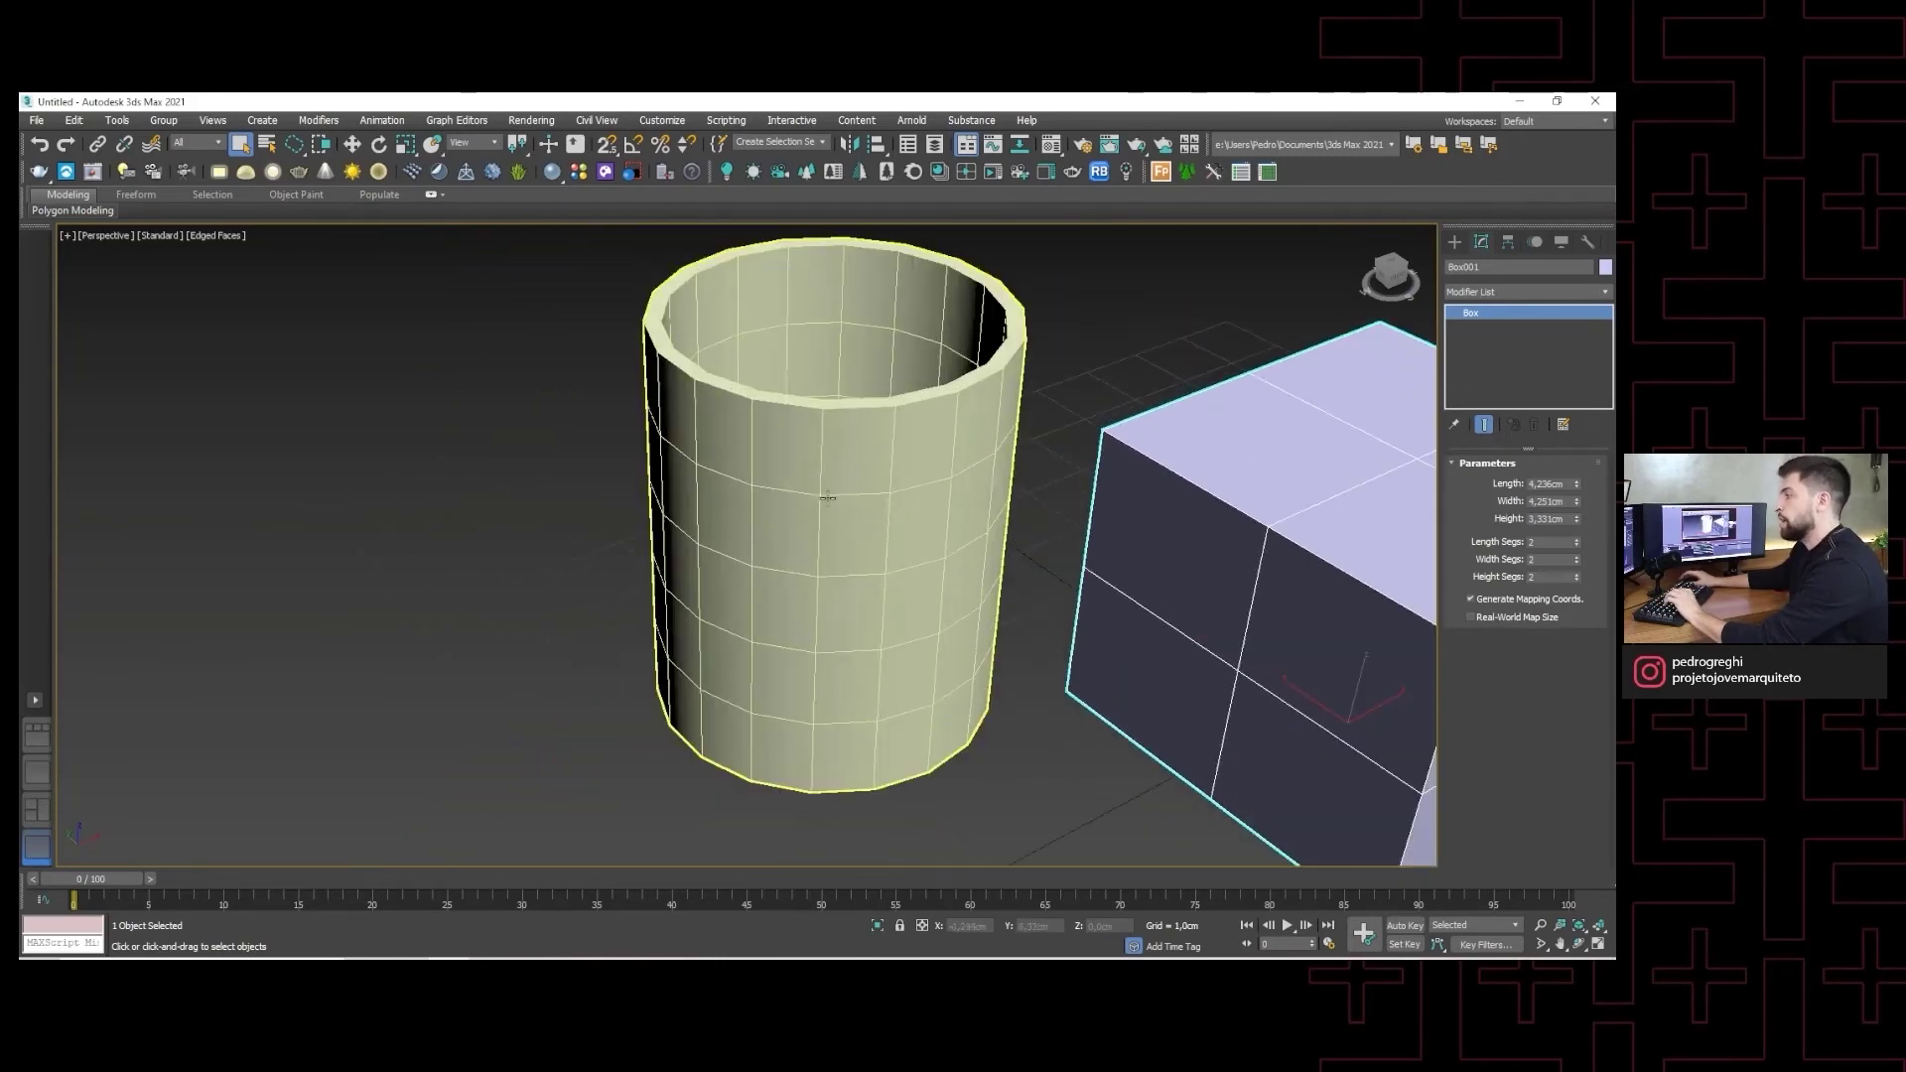
pyautogui.moveTo(823, 492); pyautogui.dragTo(790, 465, button='middle')
pyautogui.scroll(-2, 790, 466)
pyautogui.scroll(-1, 795, 461)
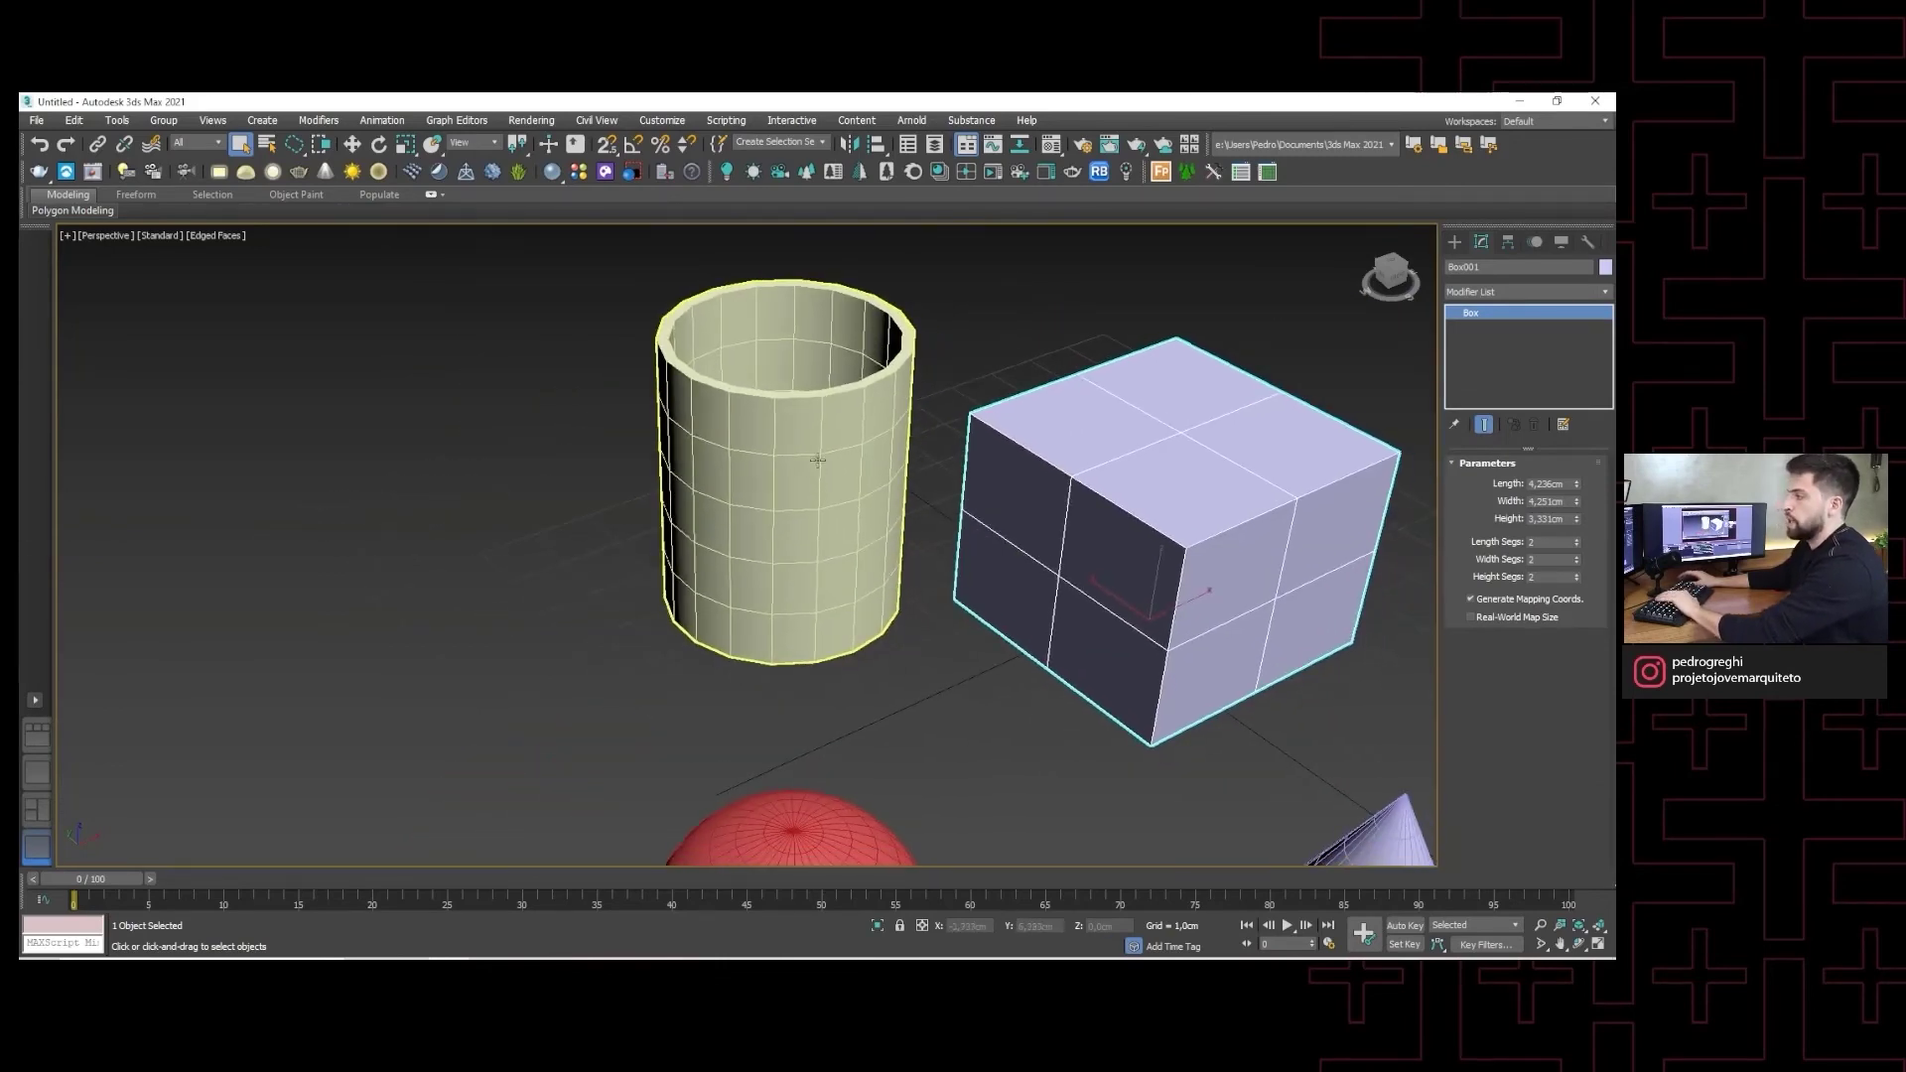
pyautogui.press('F4')
pyautogui.press('F4')
pyautogui.press('F4')
pyautogui.press('F4')
pyautogui.press('F4')
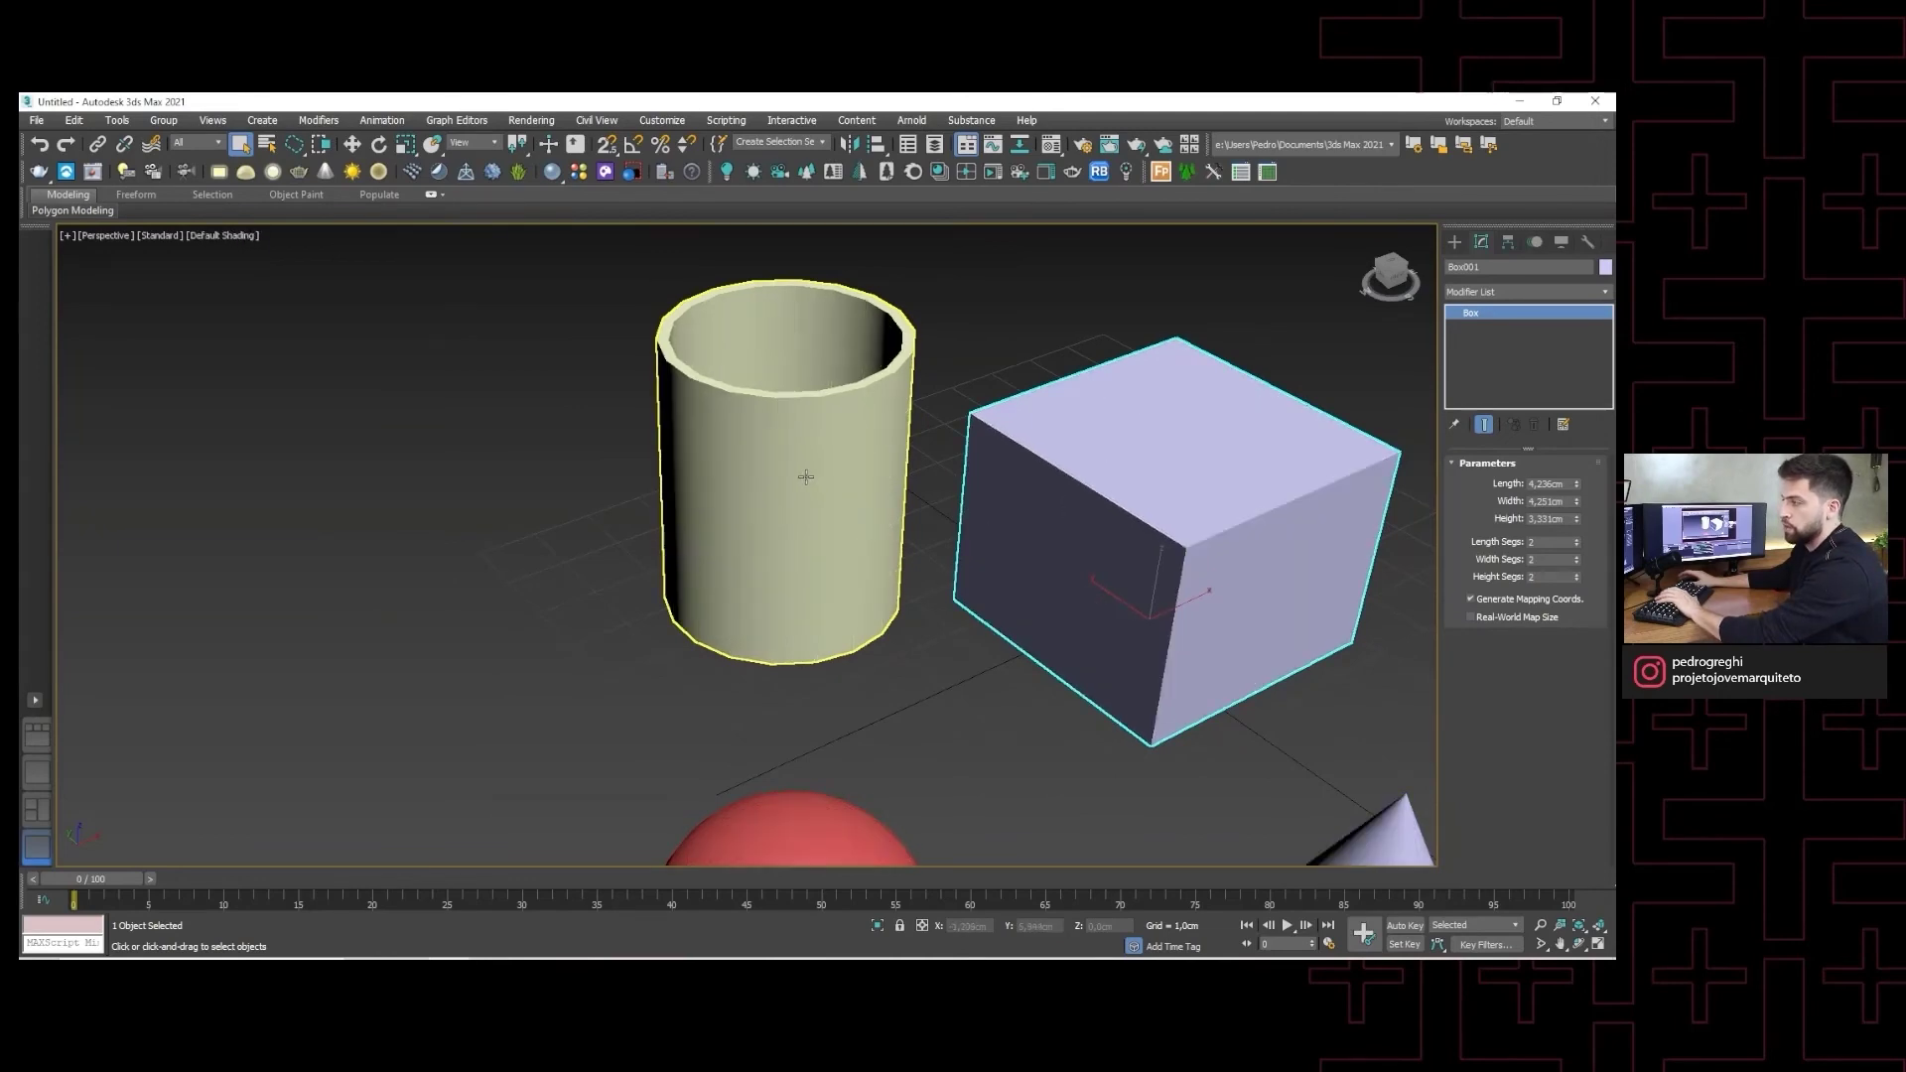
pyautogui.press('F4')
# - Toggle between wireframe and shaded display to compare the views
pyautogui.press('F3')
pyautogui.press('F3')
pyautogui.press('F3')
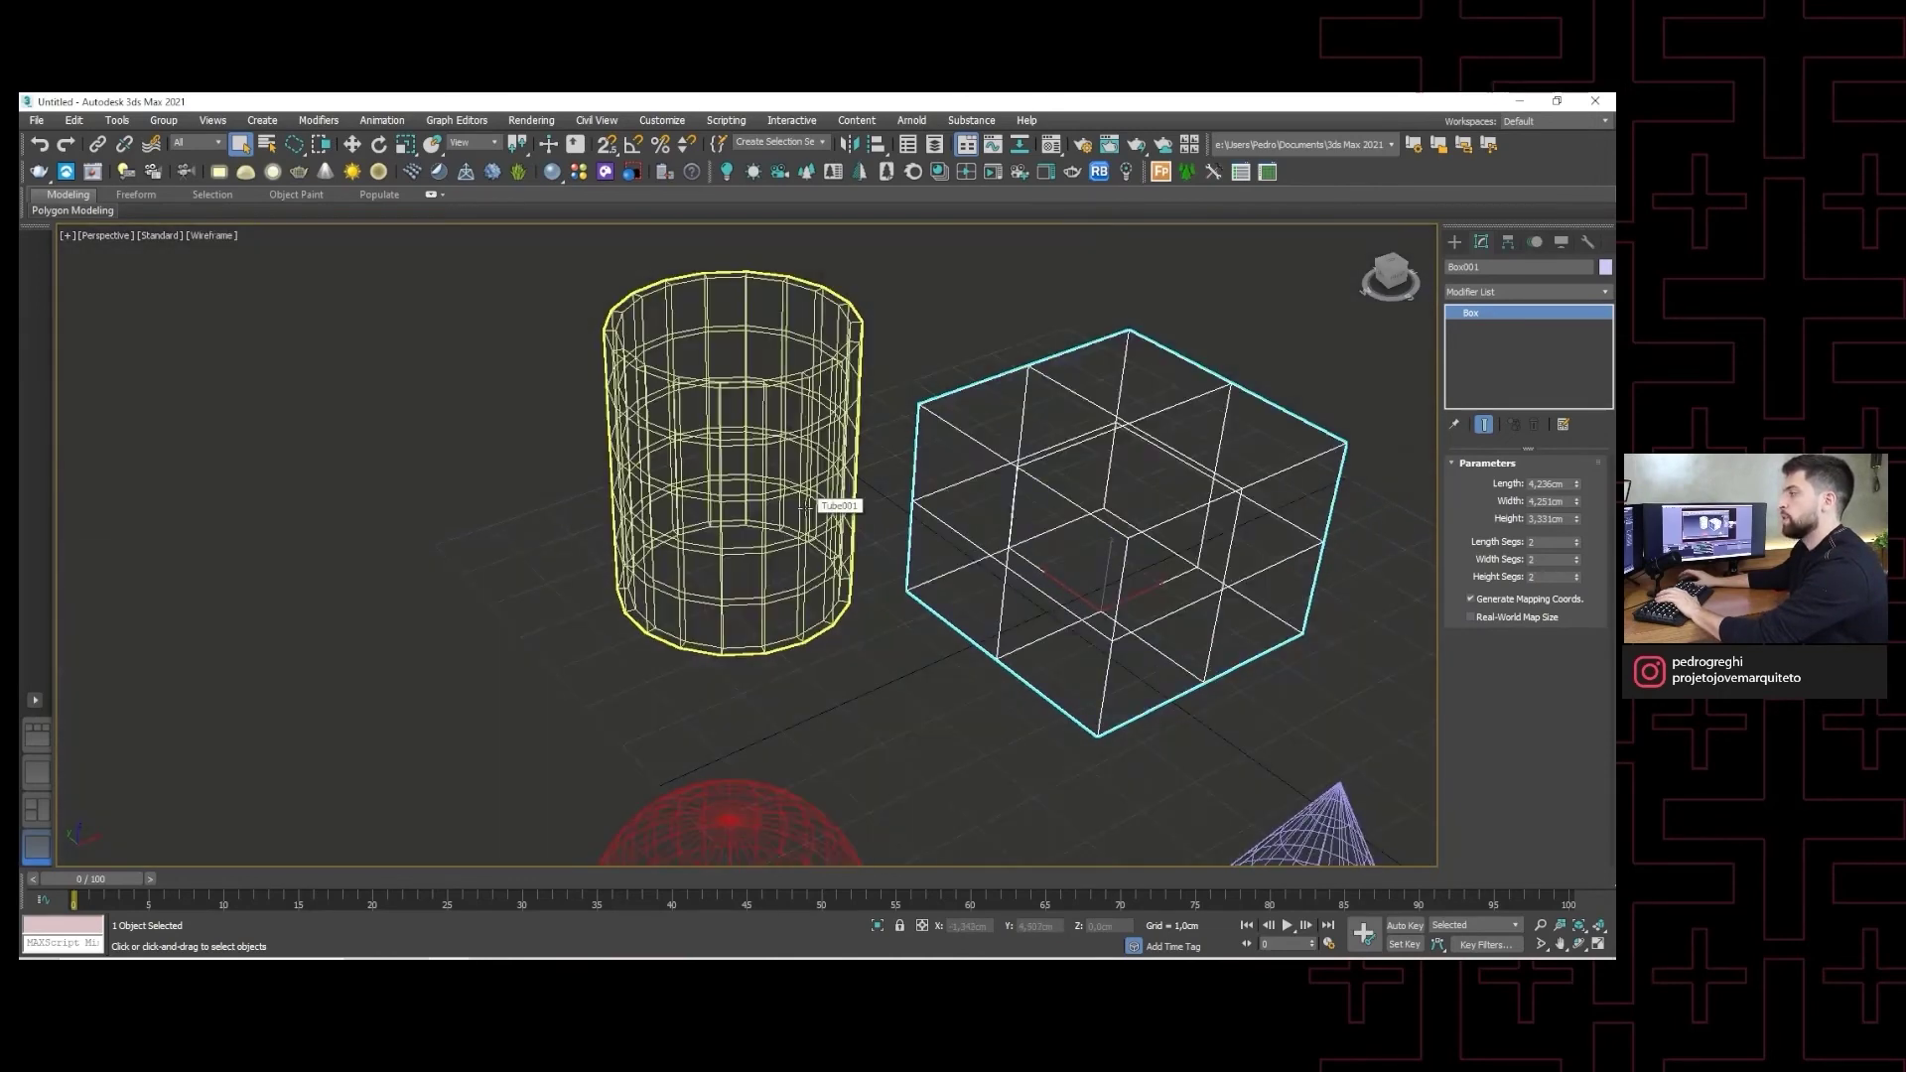
pyautogui.moveTo(1057, 576)
pyautogui.mouseDown(button='middle')
pyautogui.moveTo(949, 515)
pyautogui.moveTo(1088, 602)
pyautogui.mouseUp(button='middle')
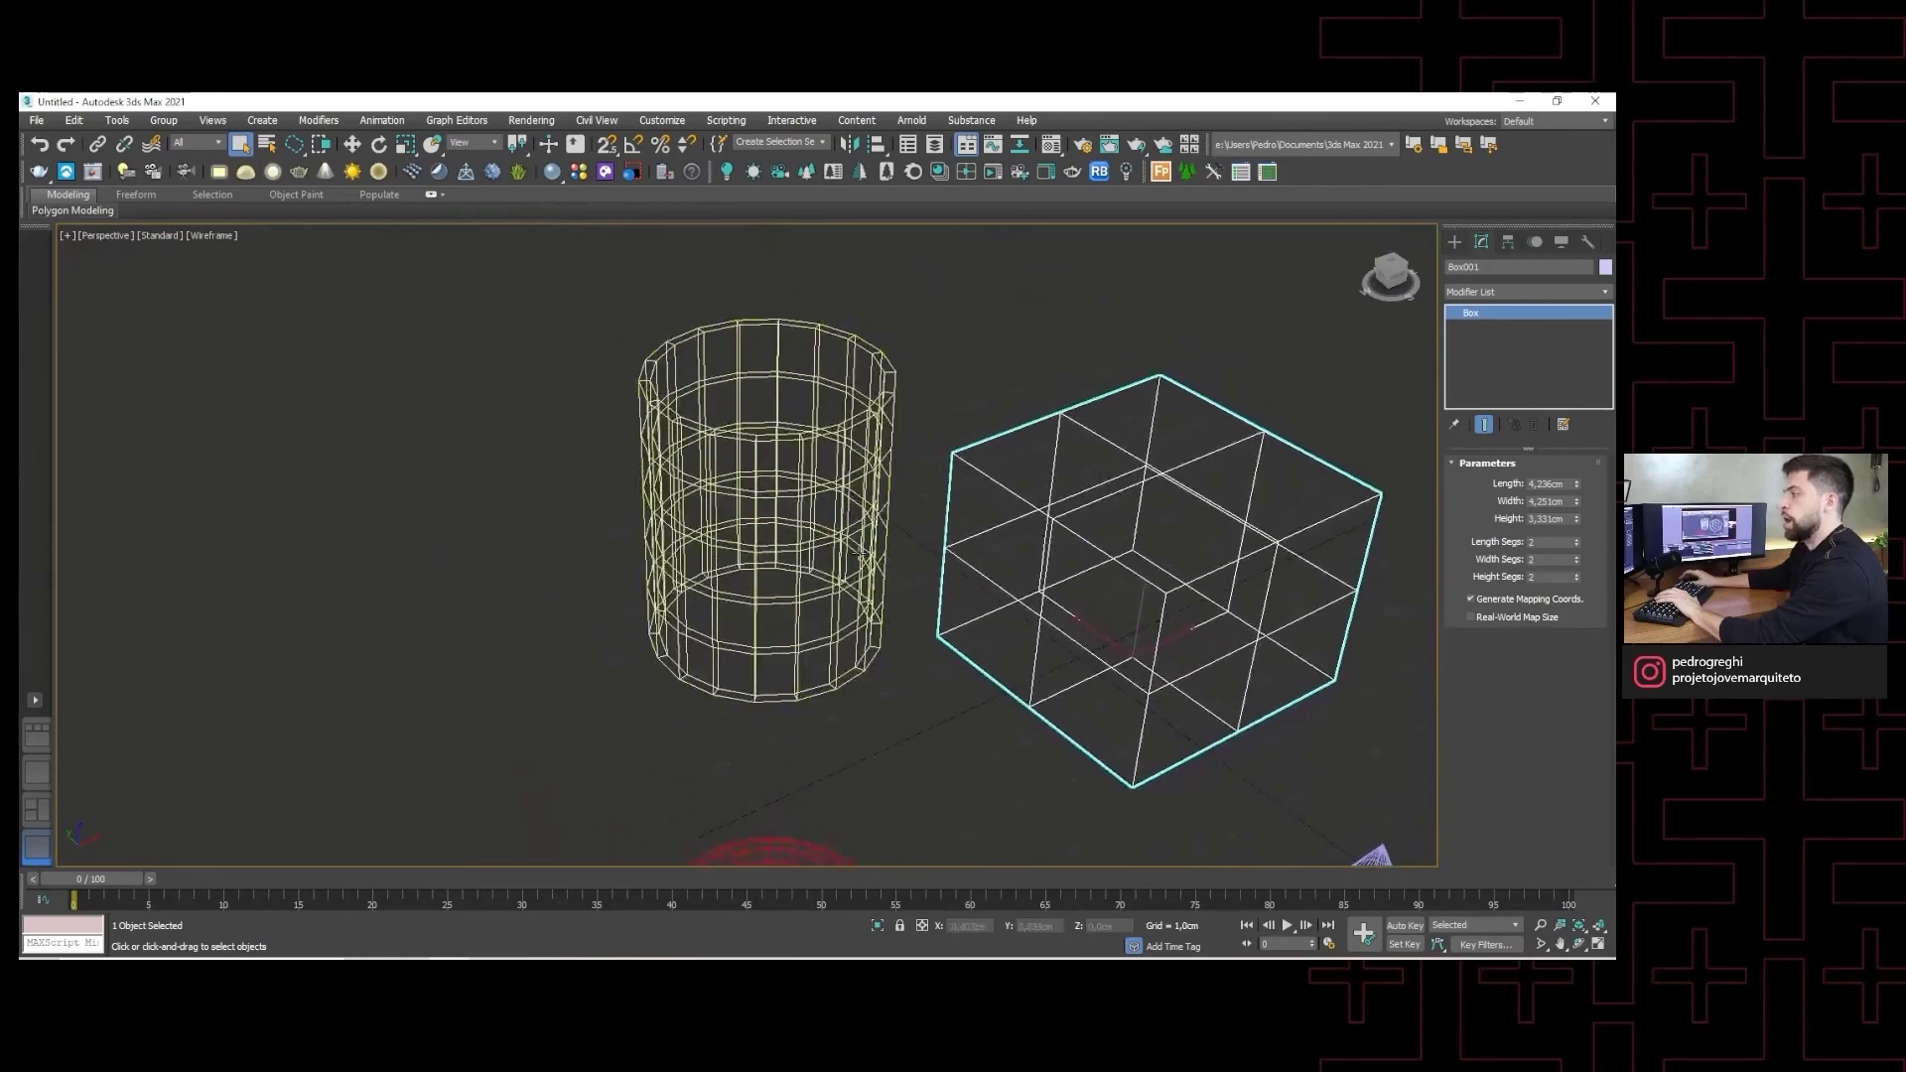
pyautogui.press('F3')
pyautogui.press('F4')
pyautogui.press('F4')
pyautogui.press('F4')
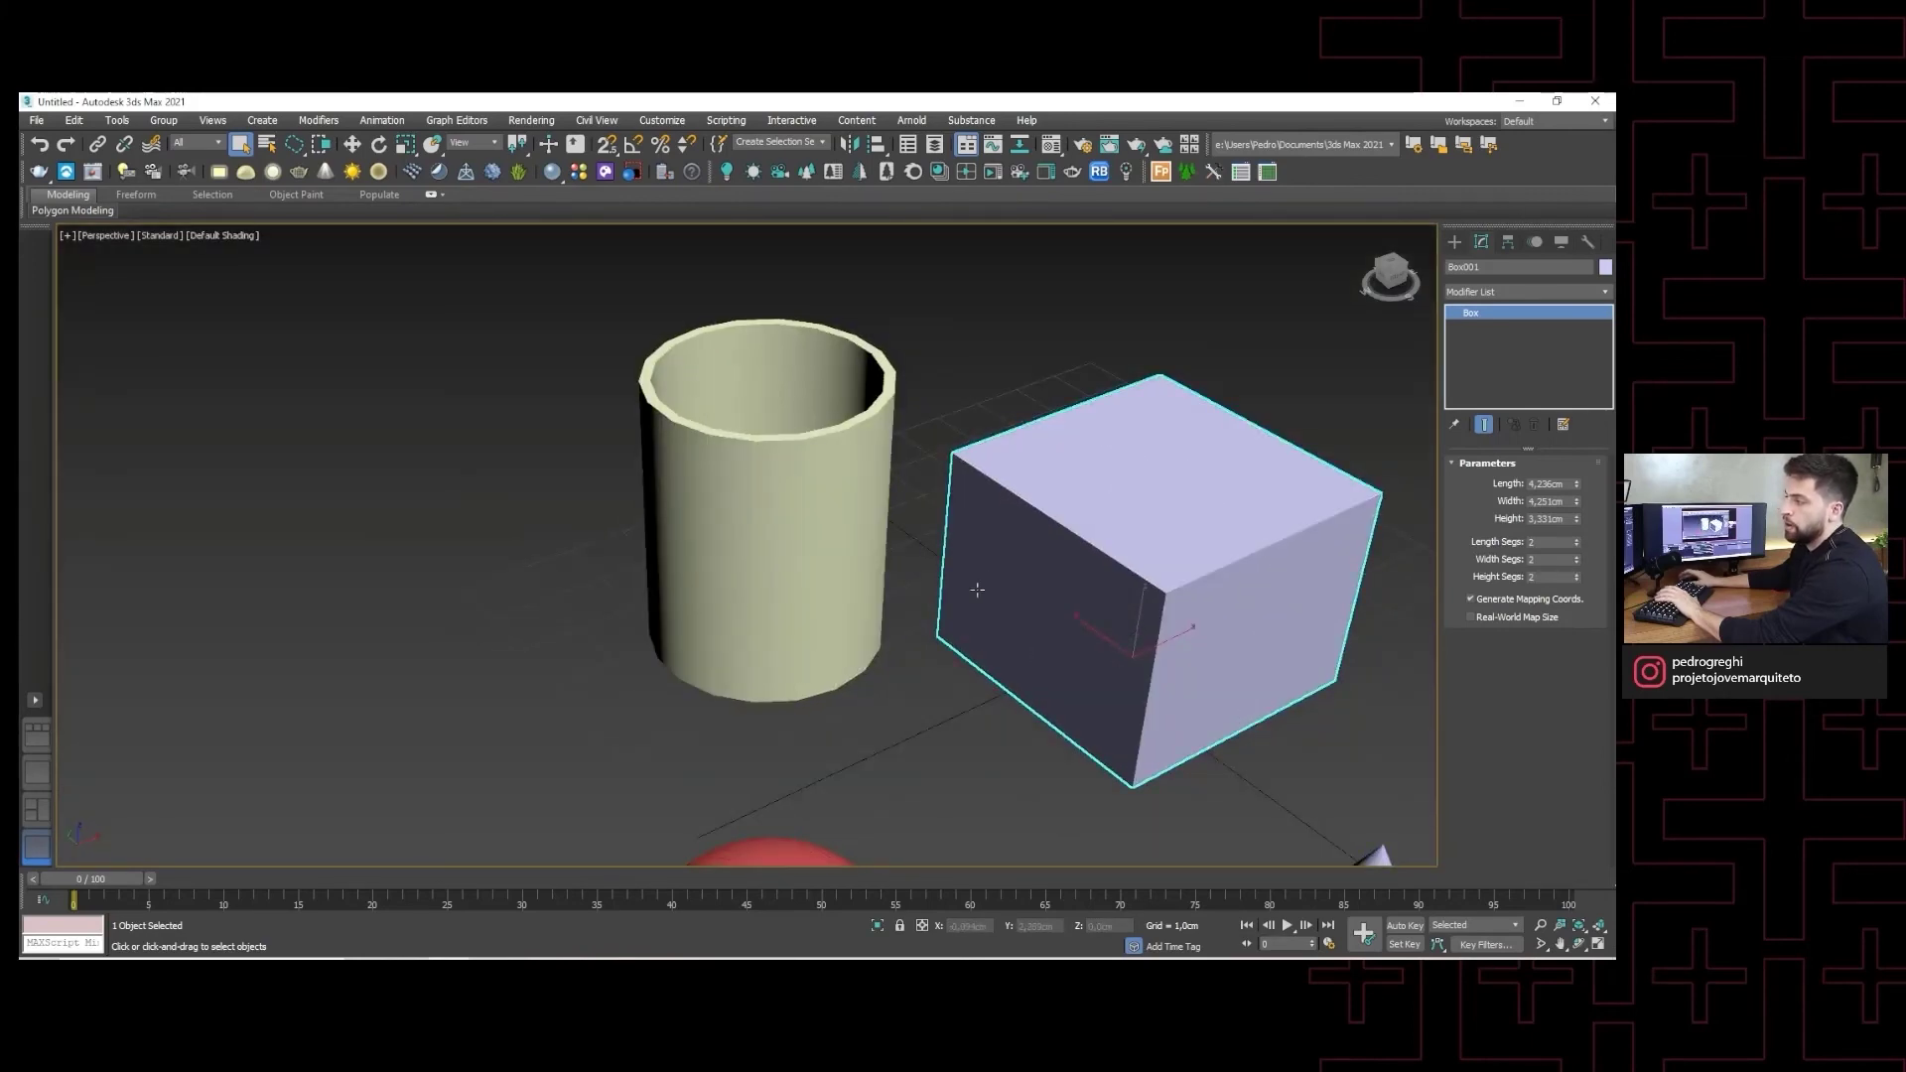
pyautogui.press('F3')
pyautogui.press('F3')
pyautogui.press('F3')
pyautogui.press('F3')
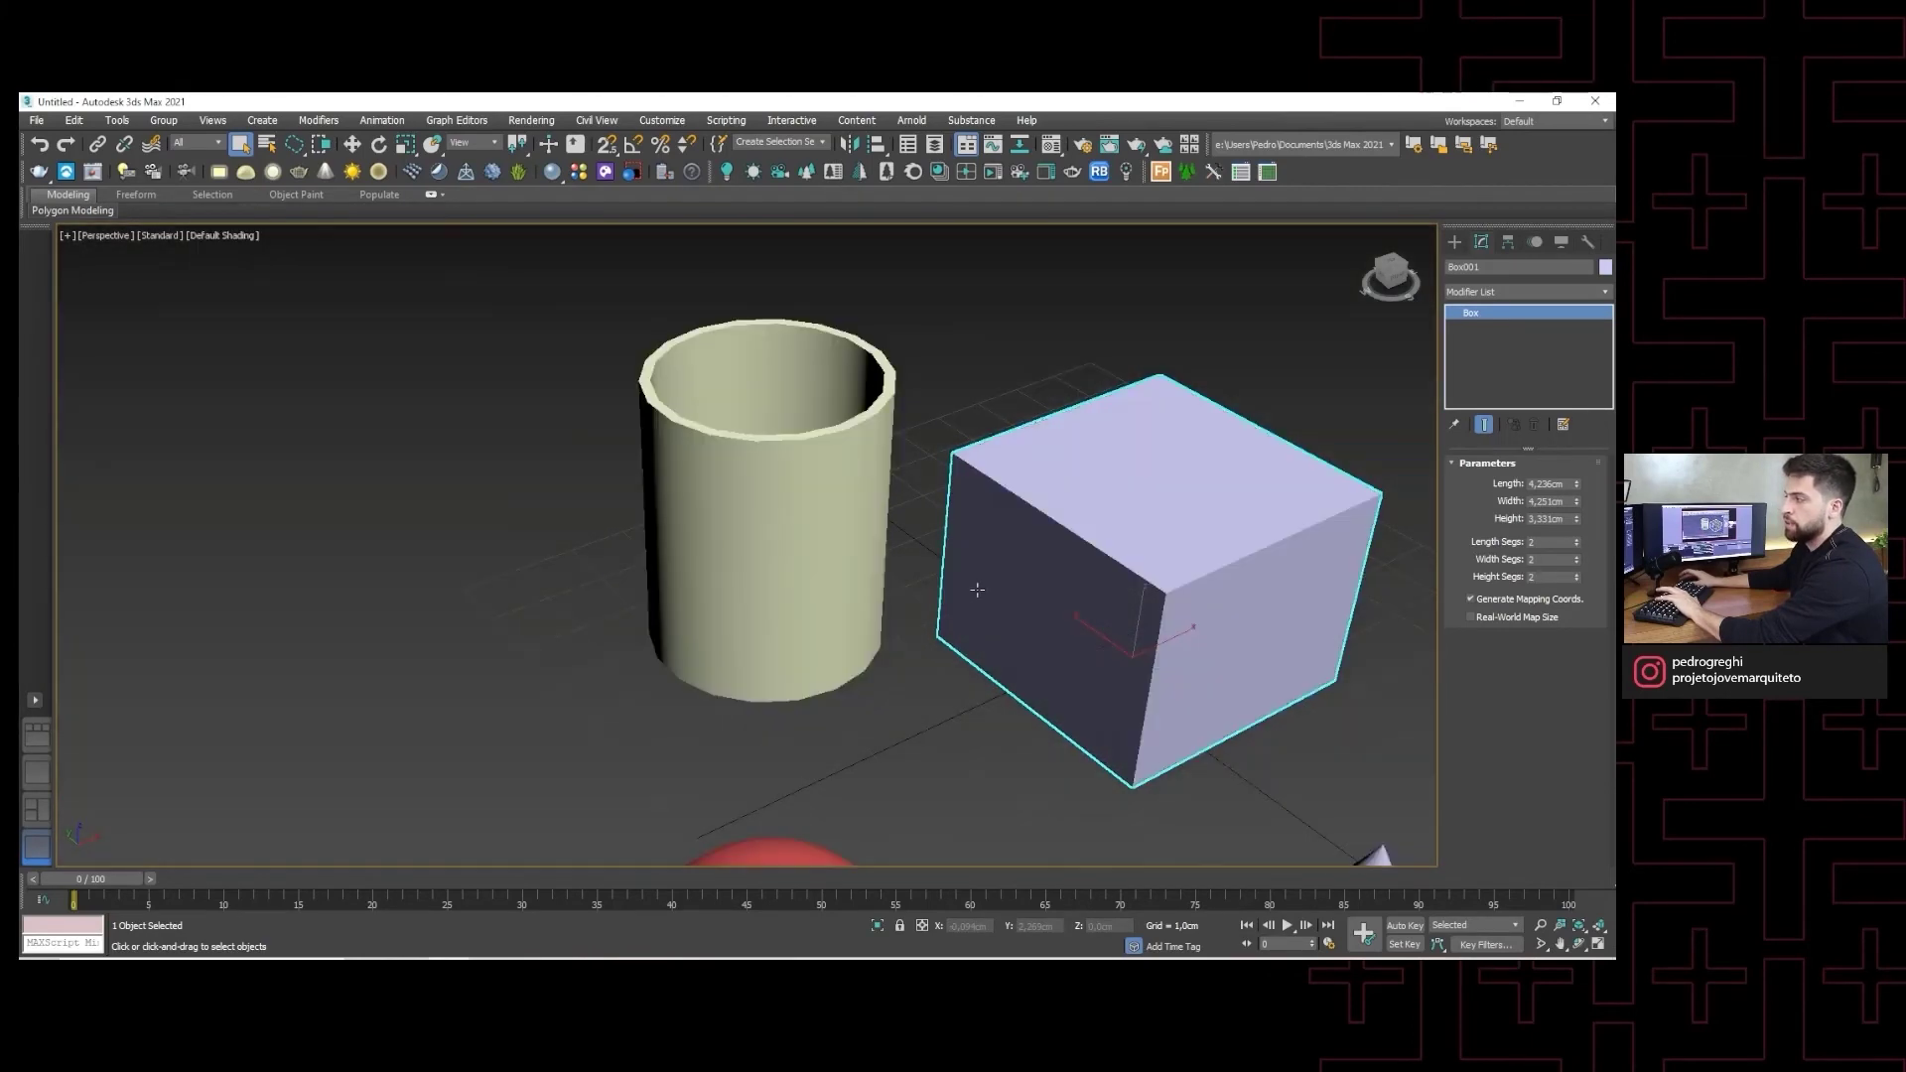
pyautogui.press('F3')
pyautogui.moveTo(975, 593); pyautogui.dragTo(931, 570, button='middle')
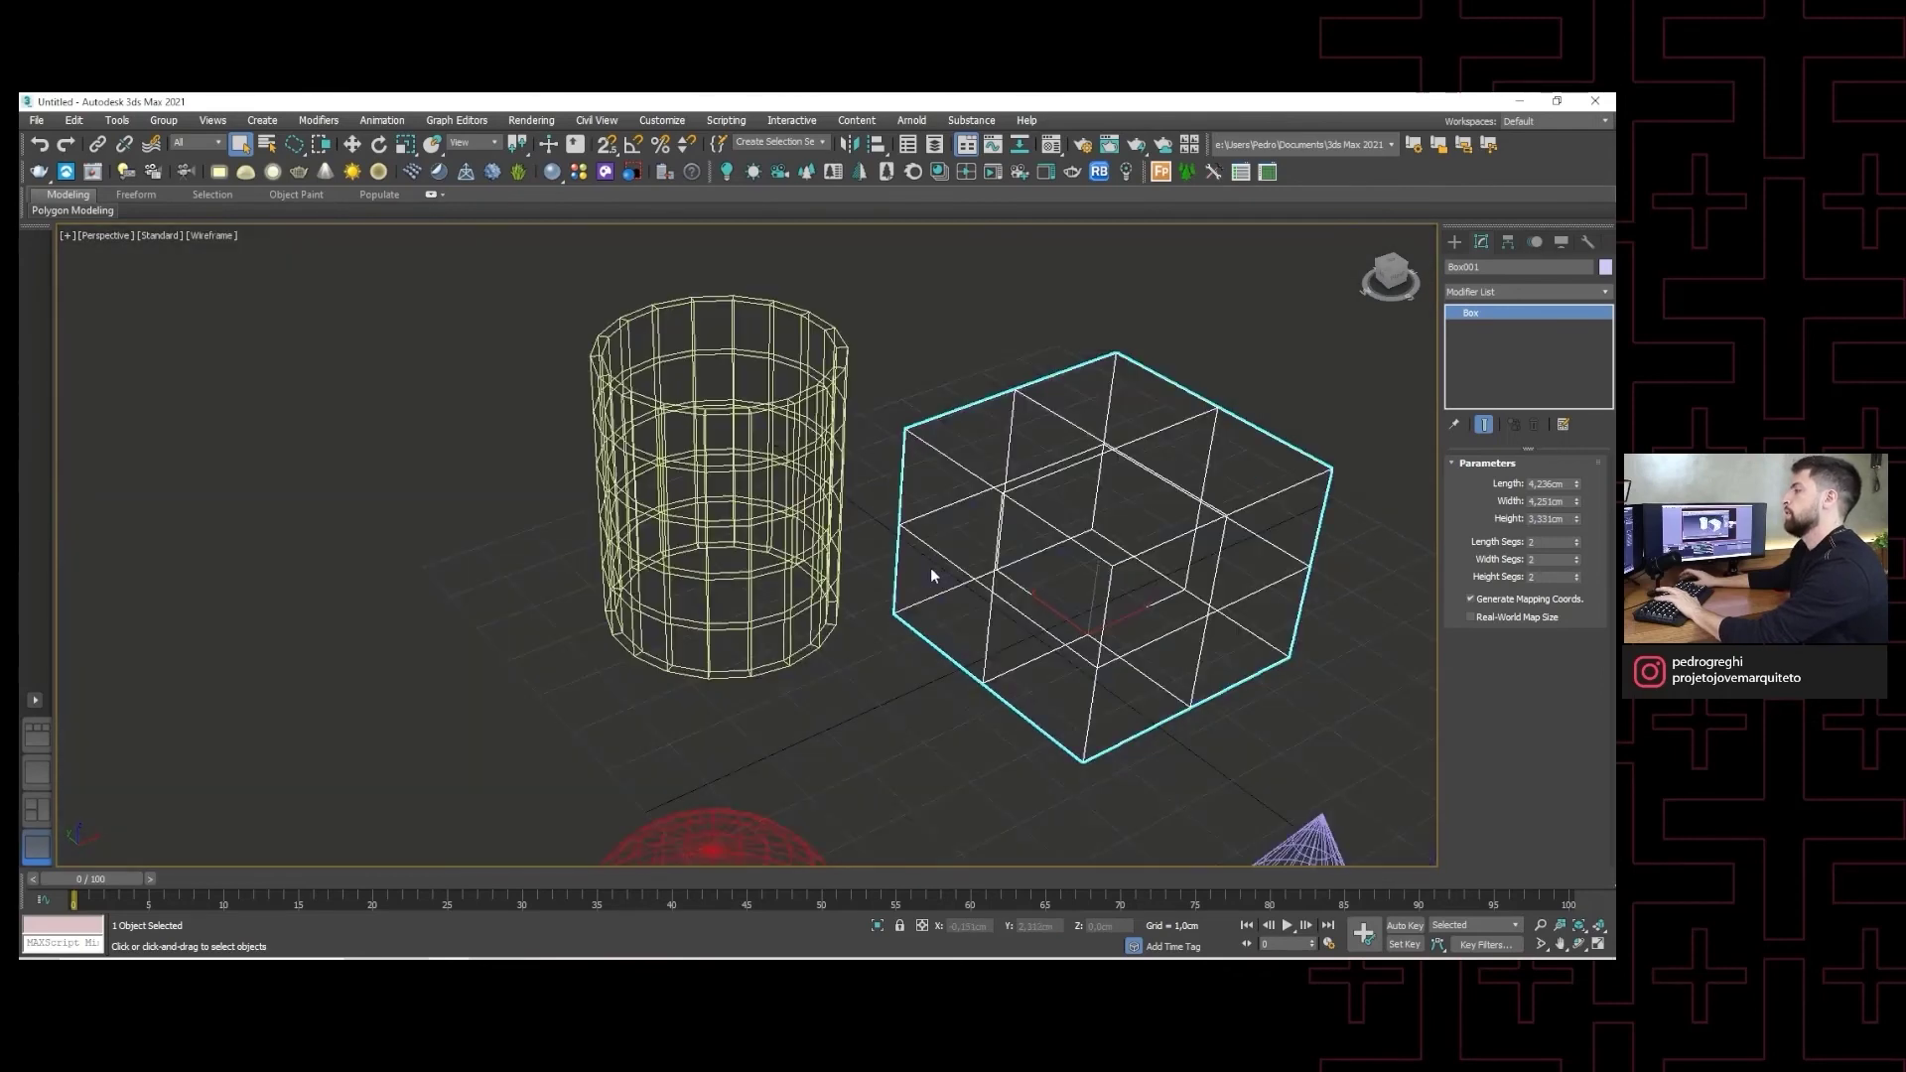
pyautogui.press('F3')
pyautogui.press('F3')
pyautogui.press('F3')
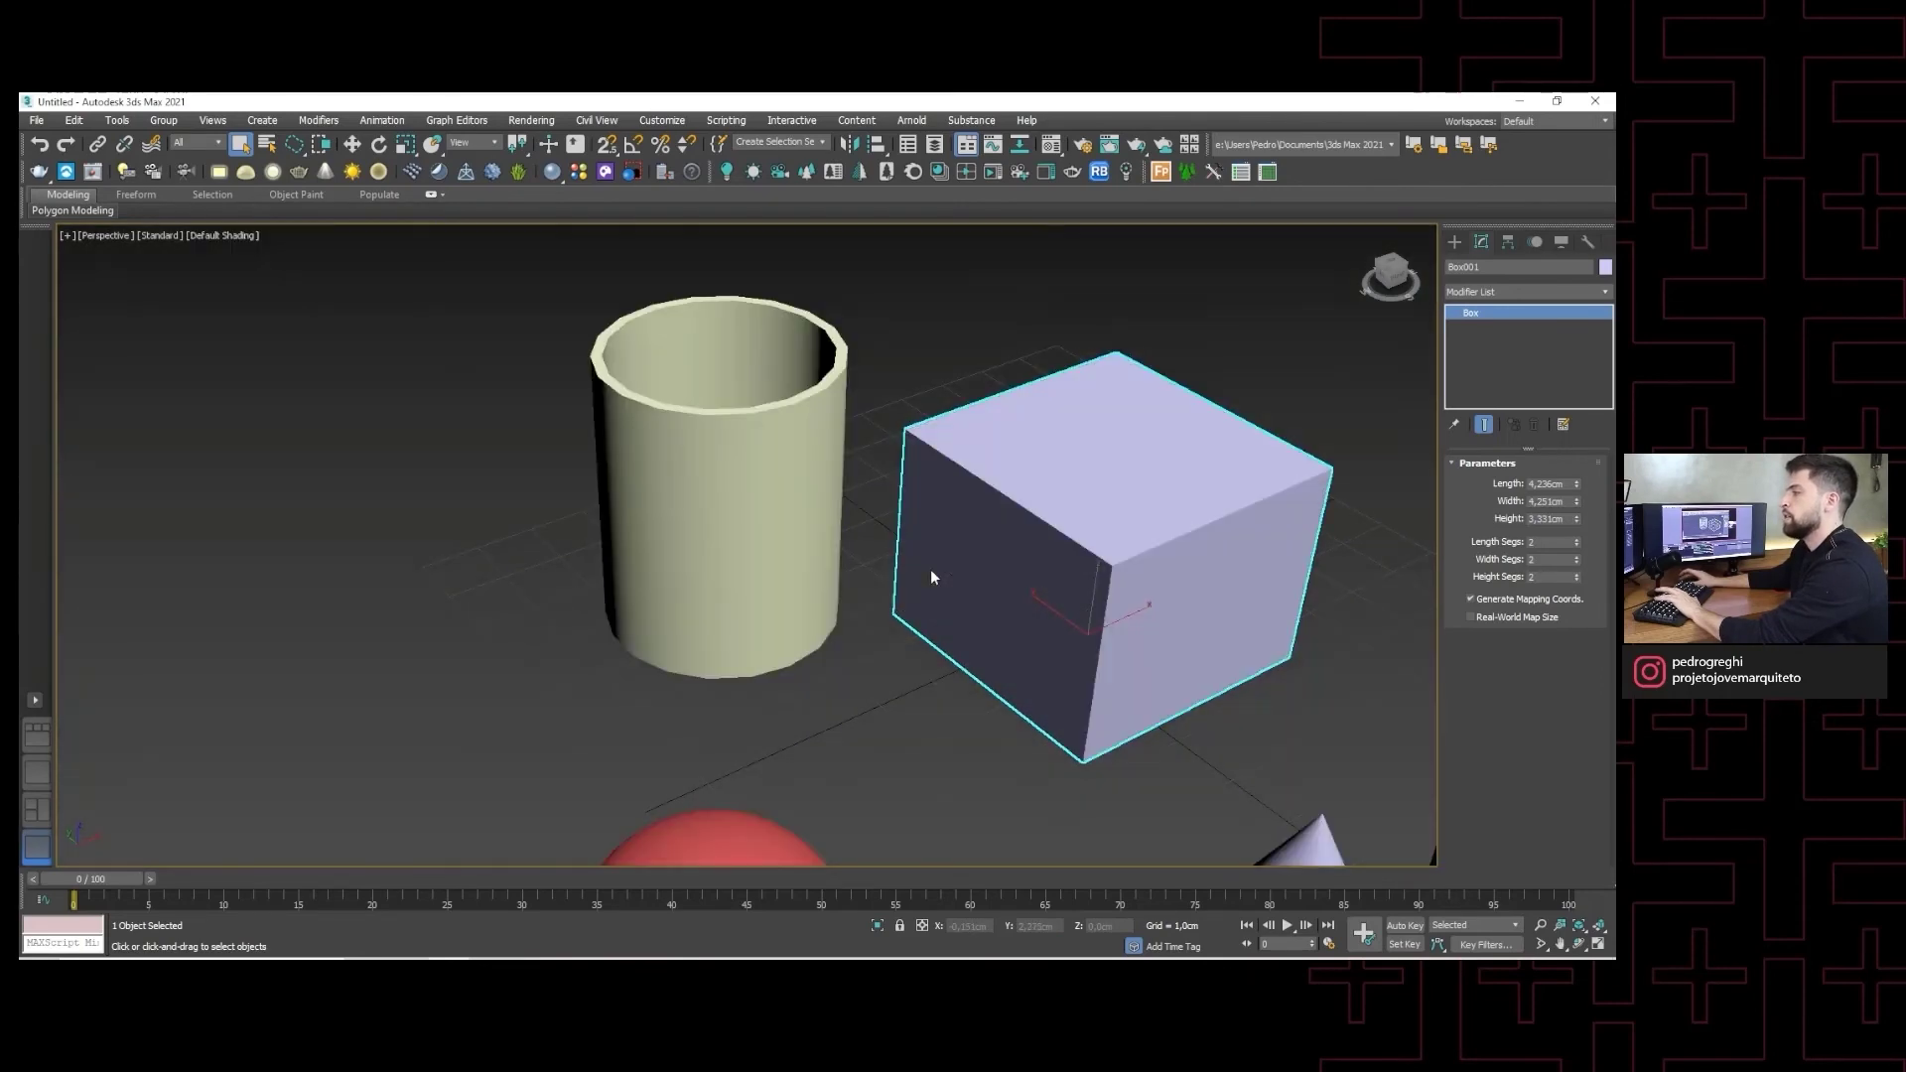
# - Settle on shaded display with polygon edges drawn over every object
pyautogui.press('F4')
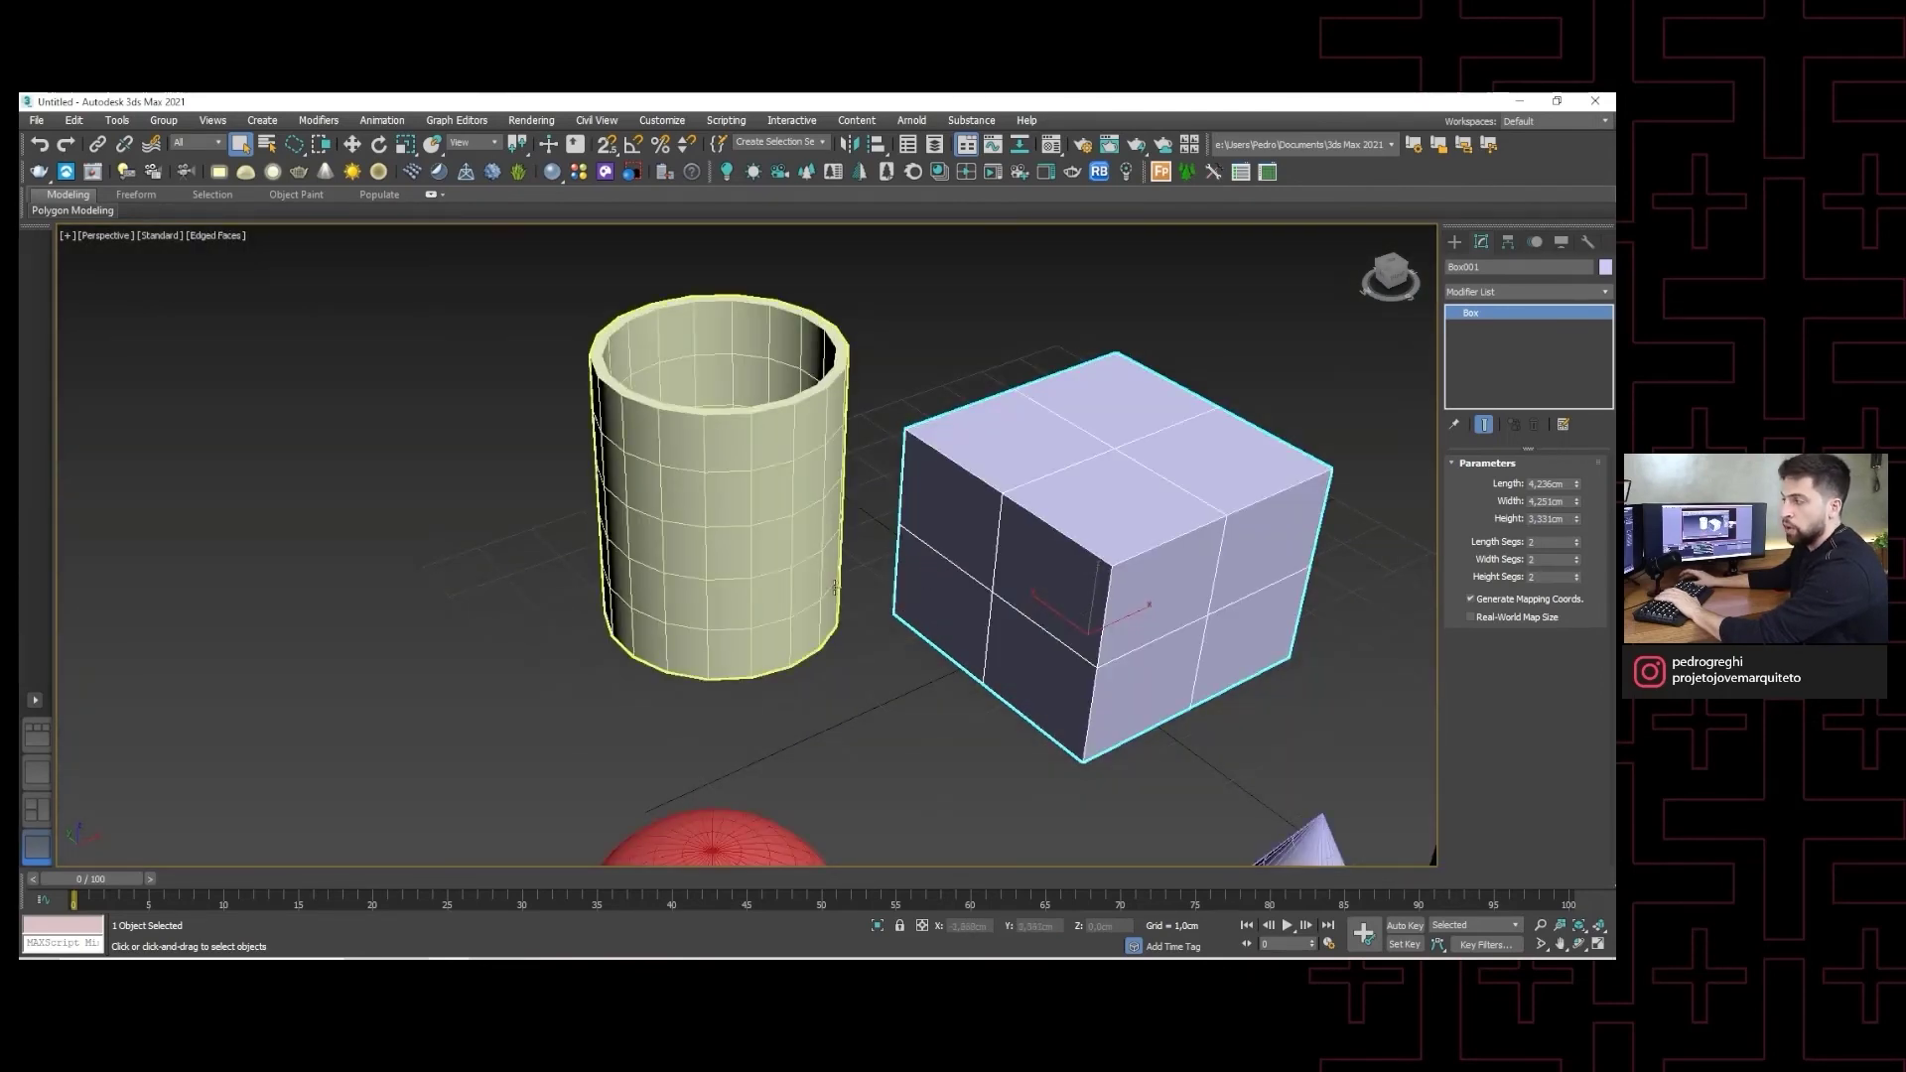
pyautogui.press('F3')
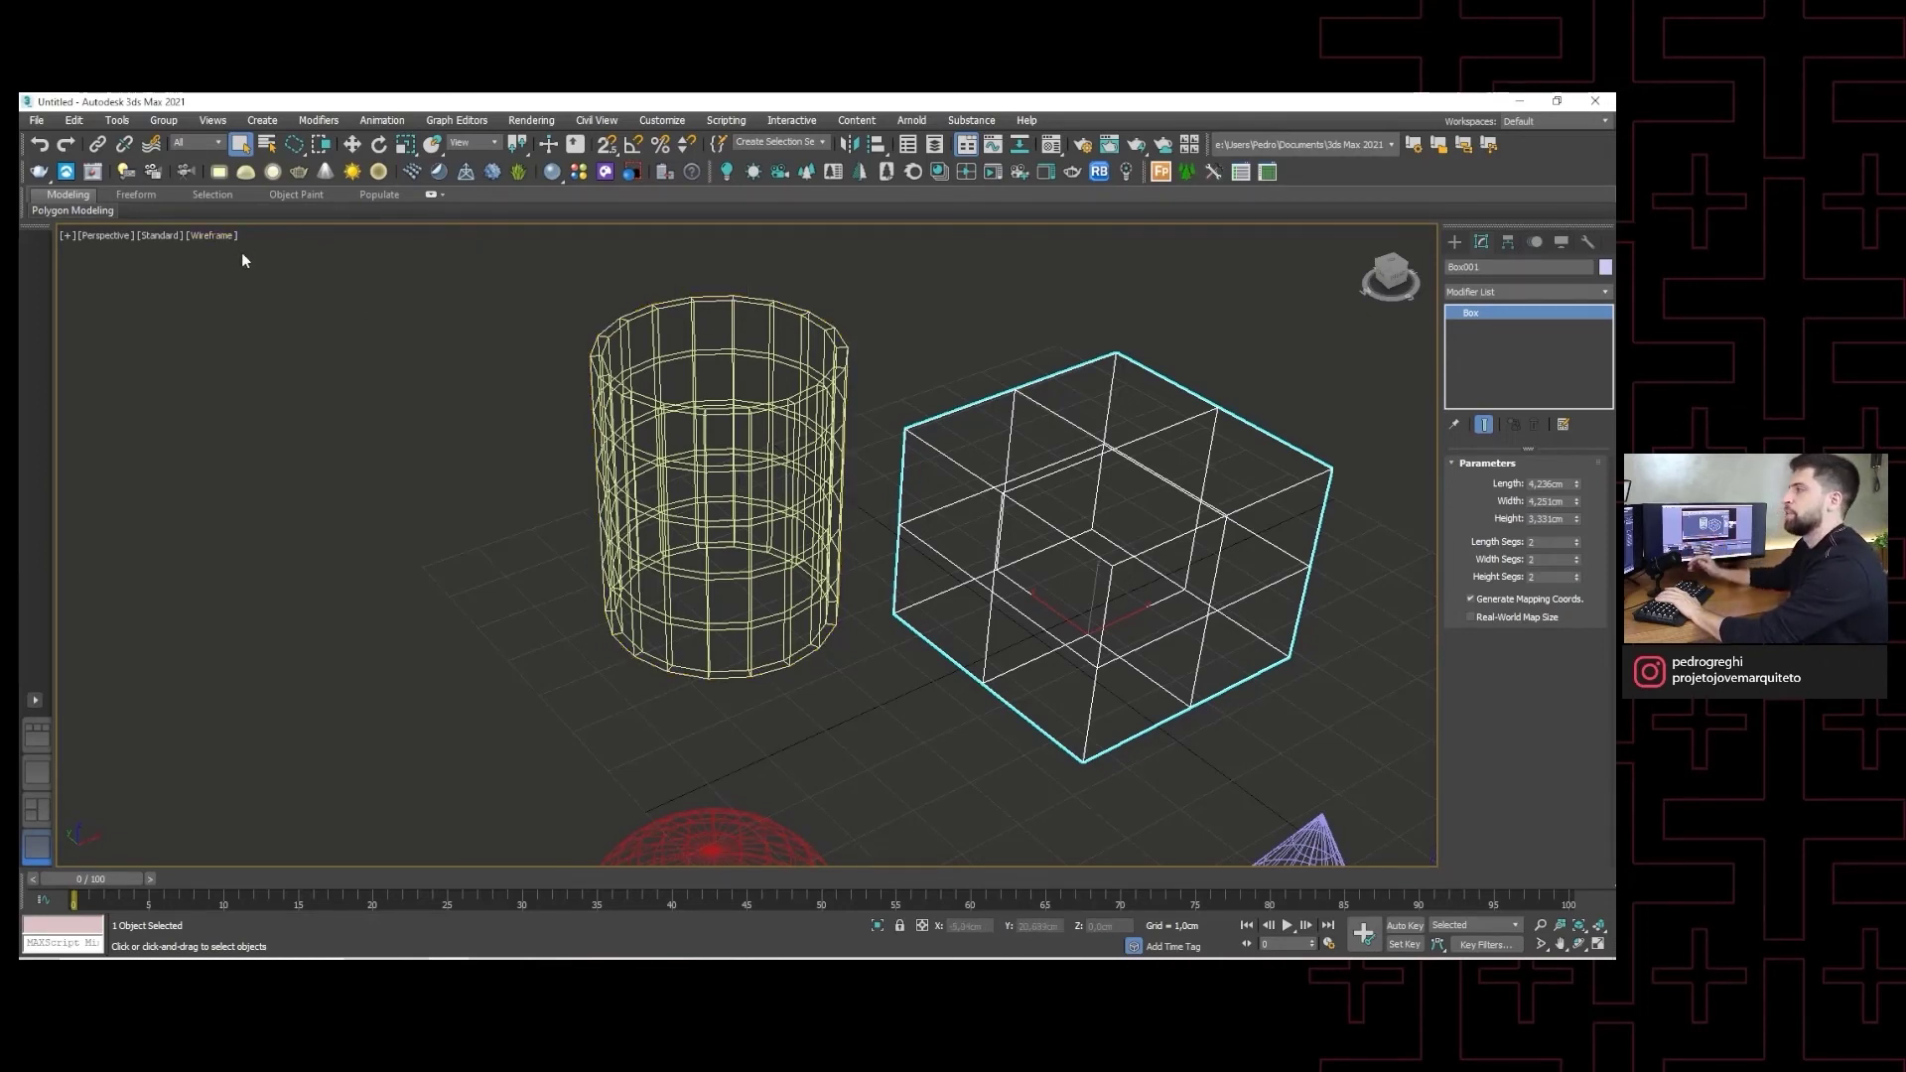
pyautogui.press('F3')
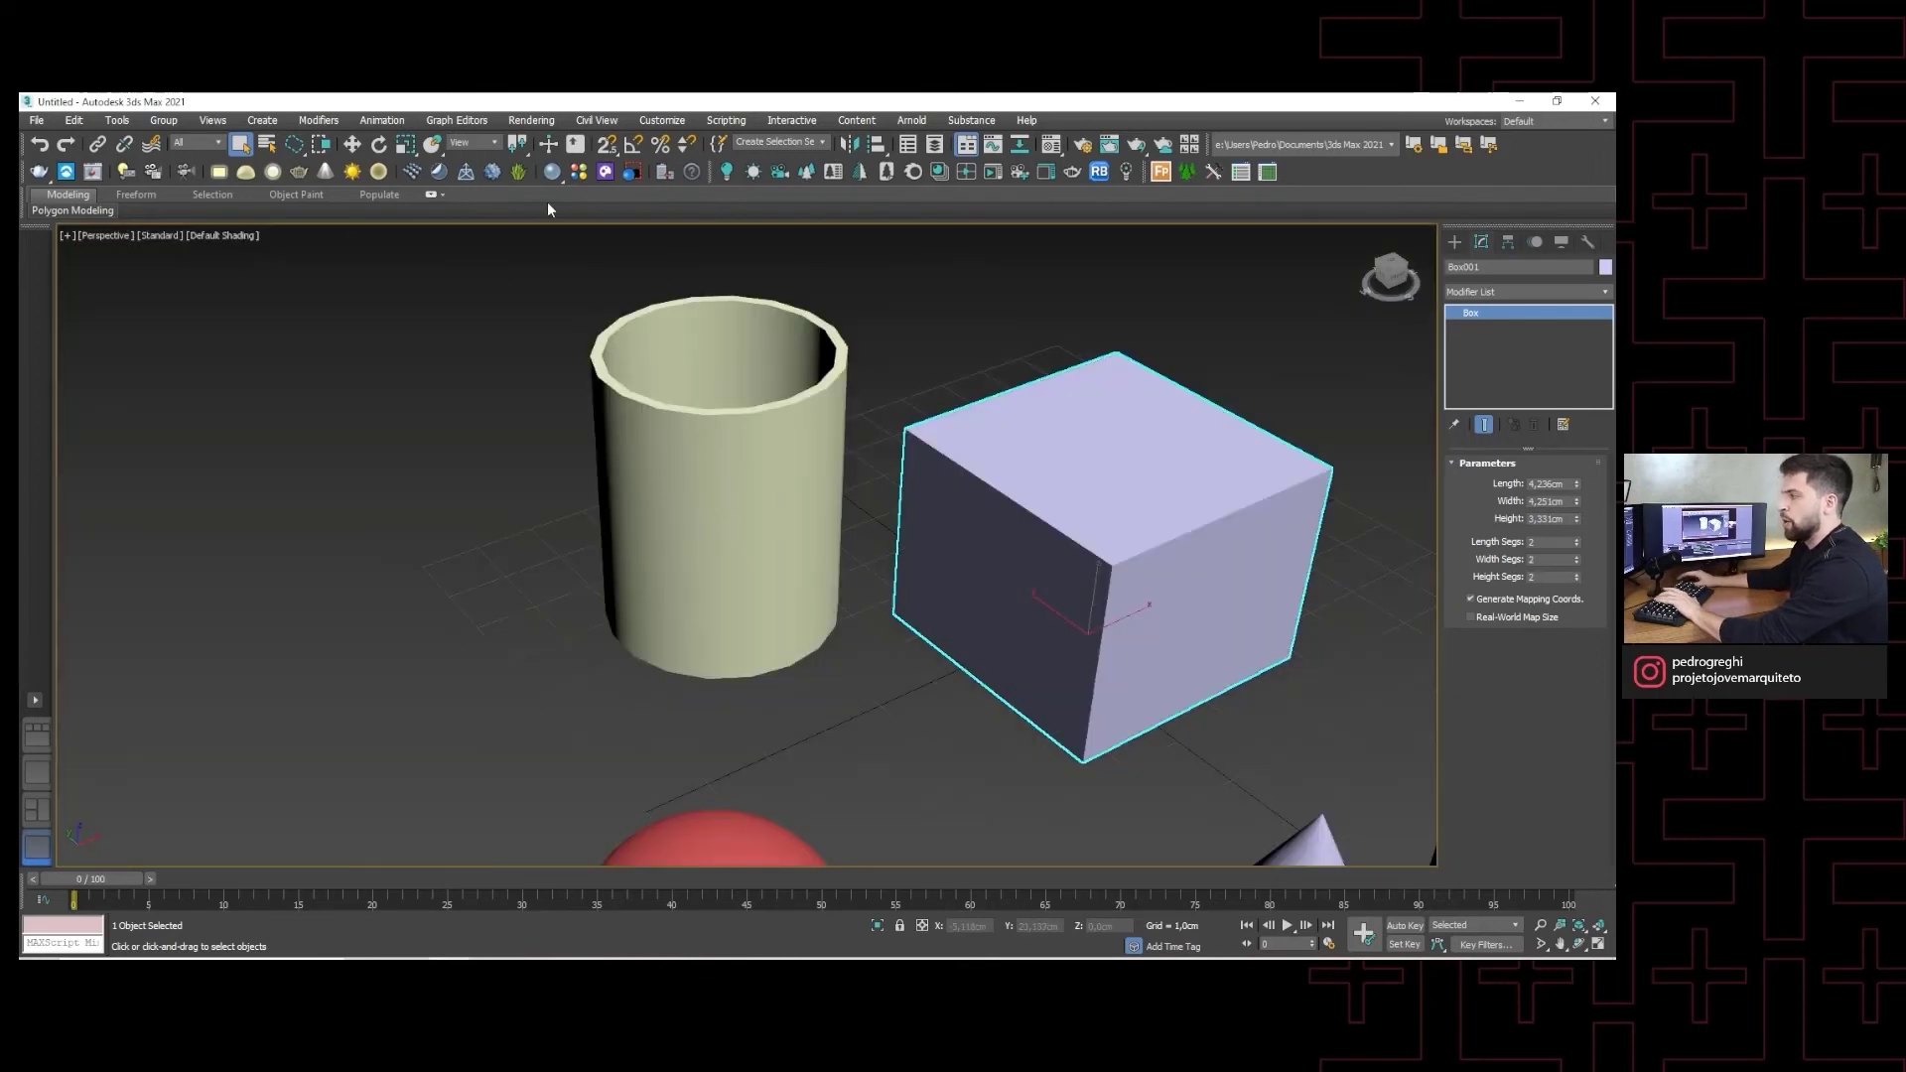
pyautogui.press('F4')
pyautogui.press('F4')
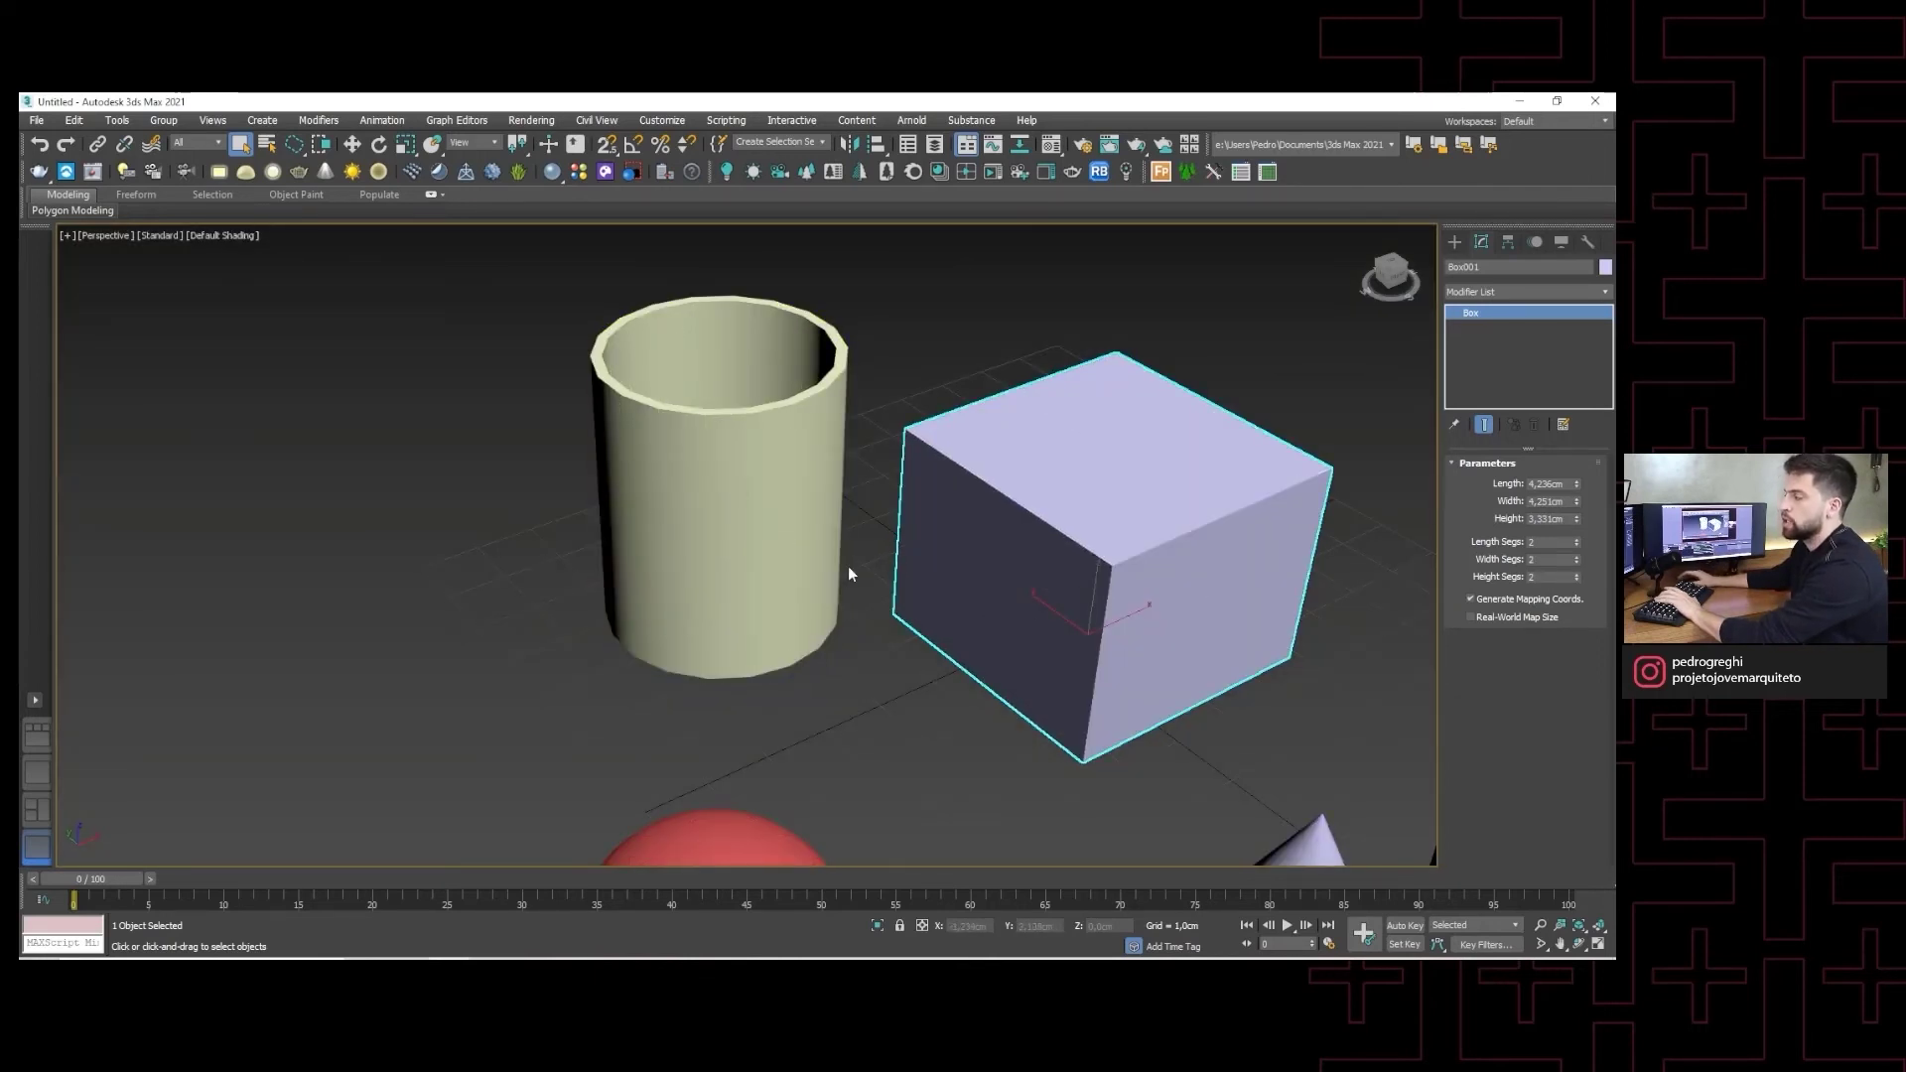
pyautogui.moveTo(812, 525); pyautogui.dragTo(817, 562, button='middle')
pyautogui.press('F4')
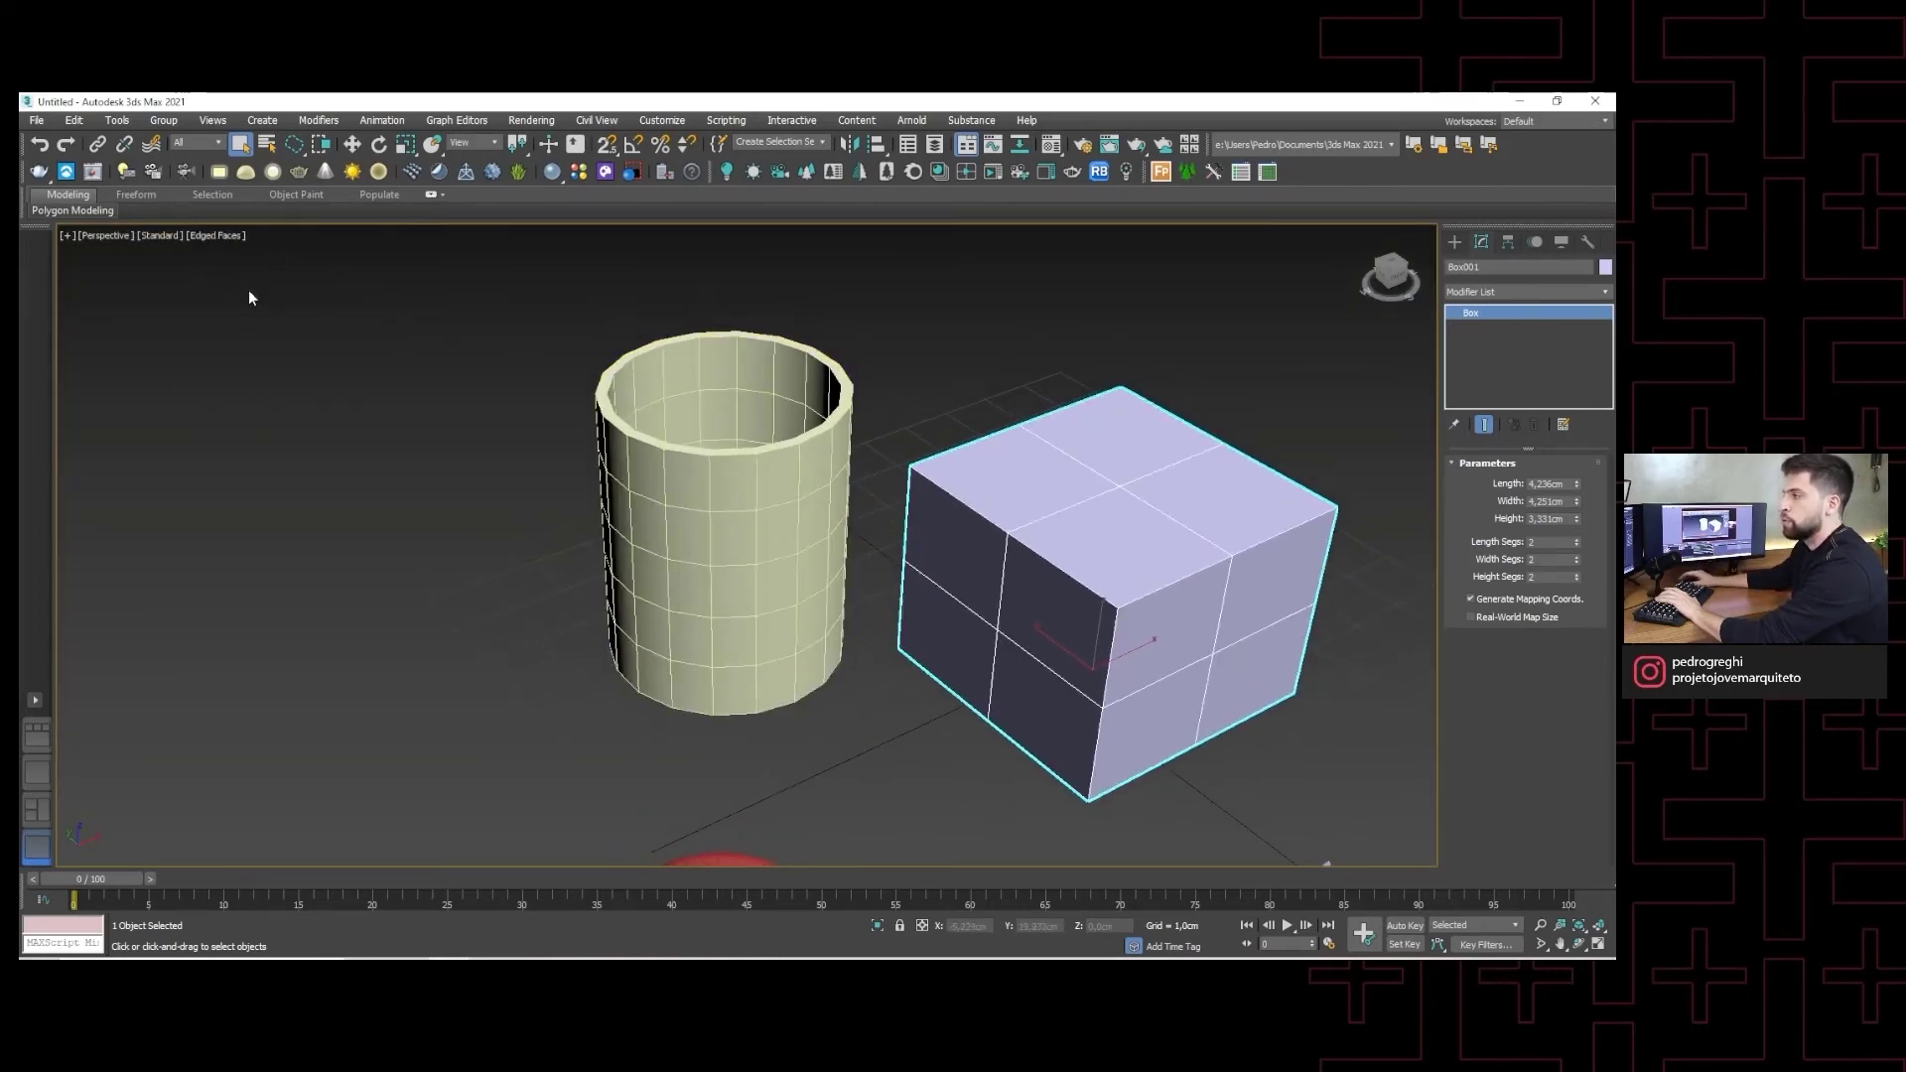
pyautogui.press('F4')
pyautogui.press('F4')
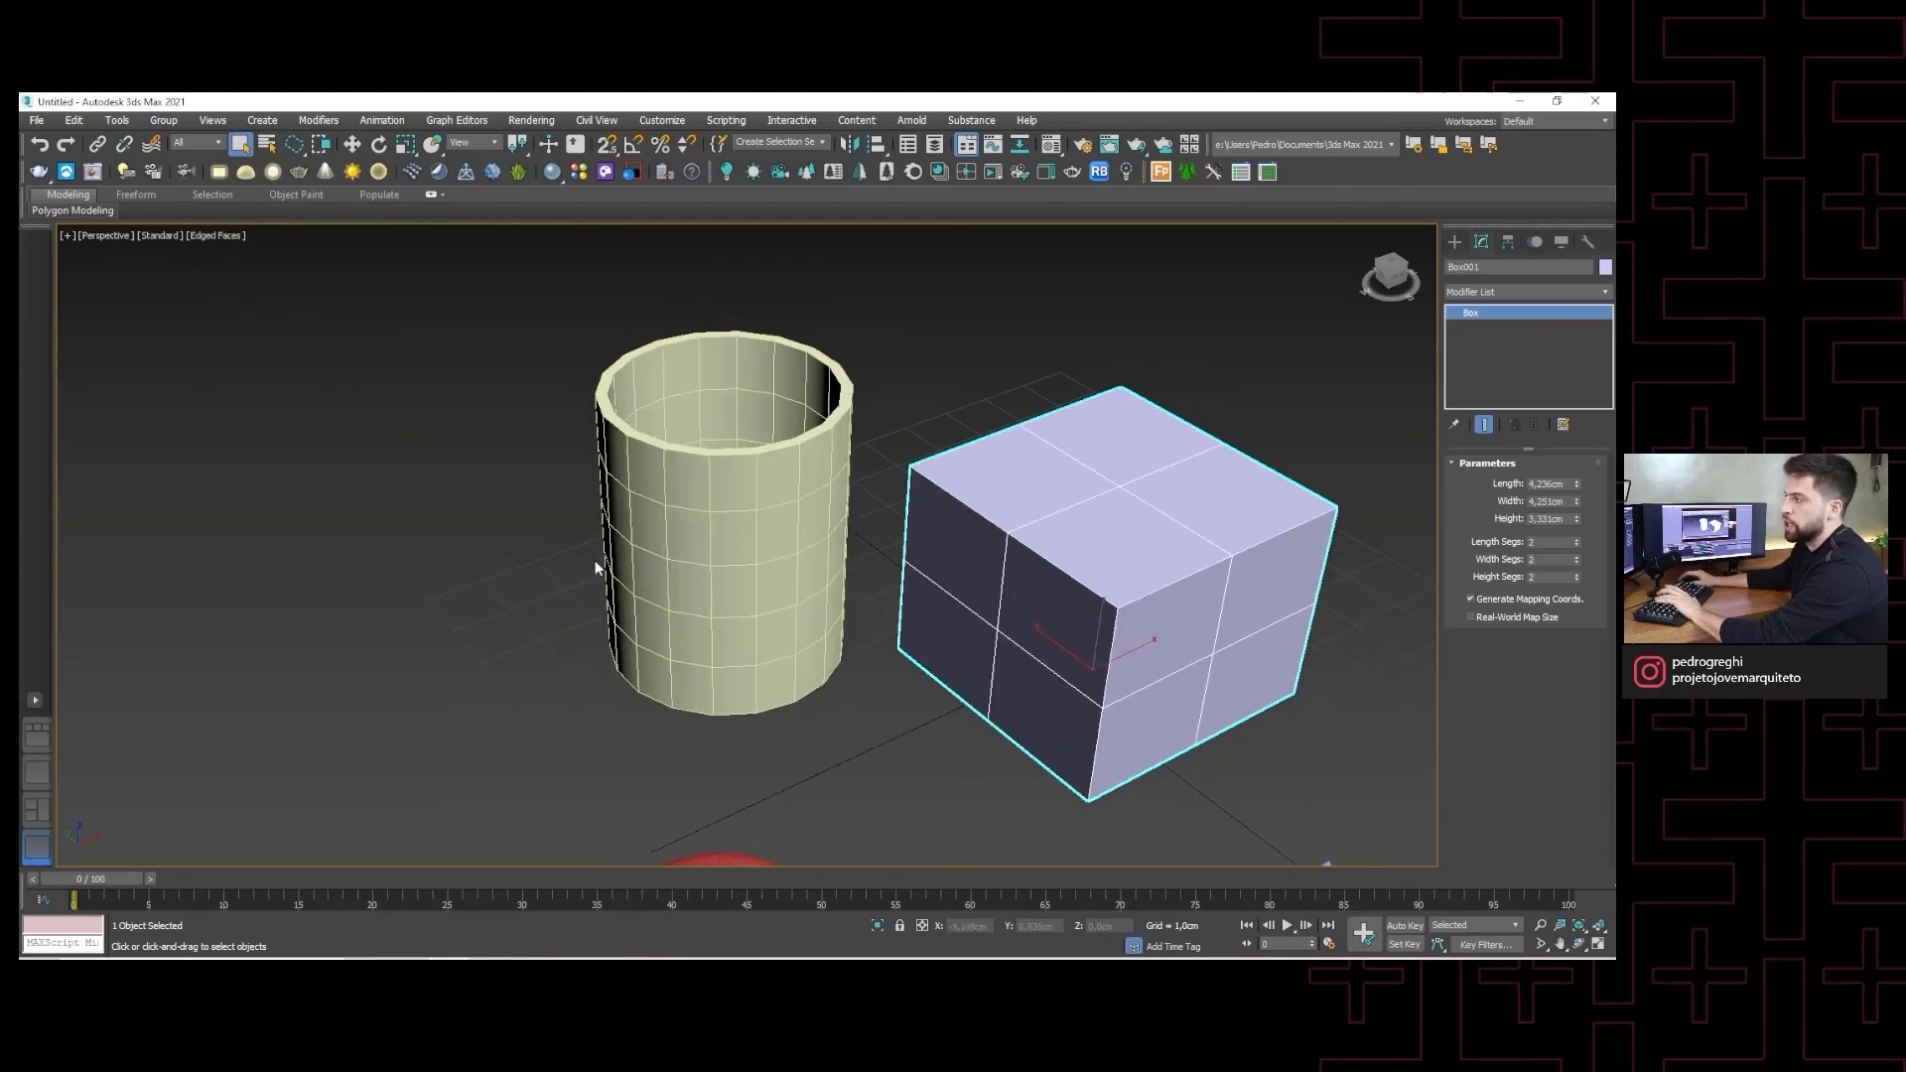
# - Pan to the purple cylinder and sphere and bring up the Standard Primitives list
pyautogui.moveTo(953, 655); pyautogui.dragTo(838, 637, button='middle')
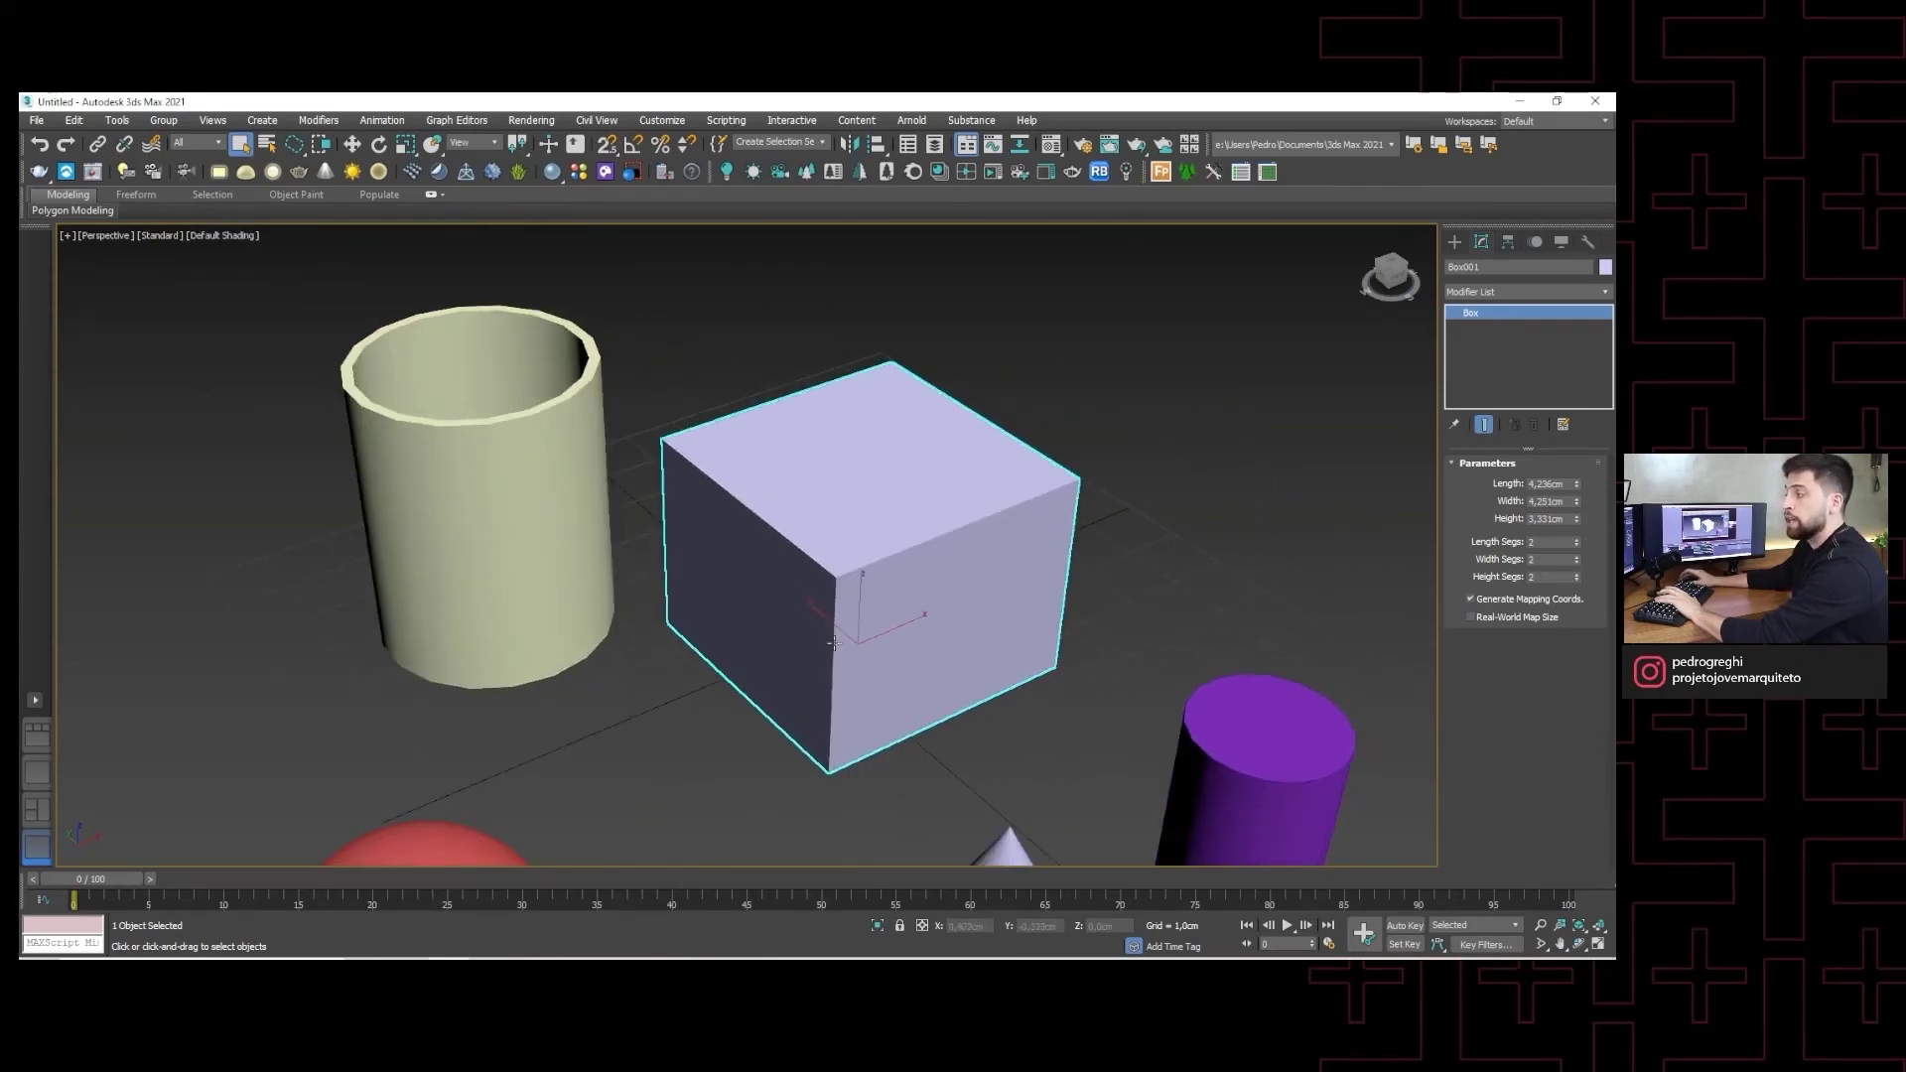
pyautogui.scroll(5, 838, 637)
pyautogui.scroll(-5, 777, 588)
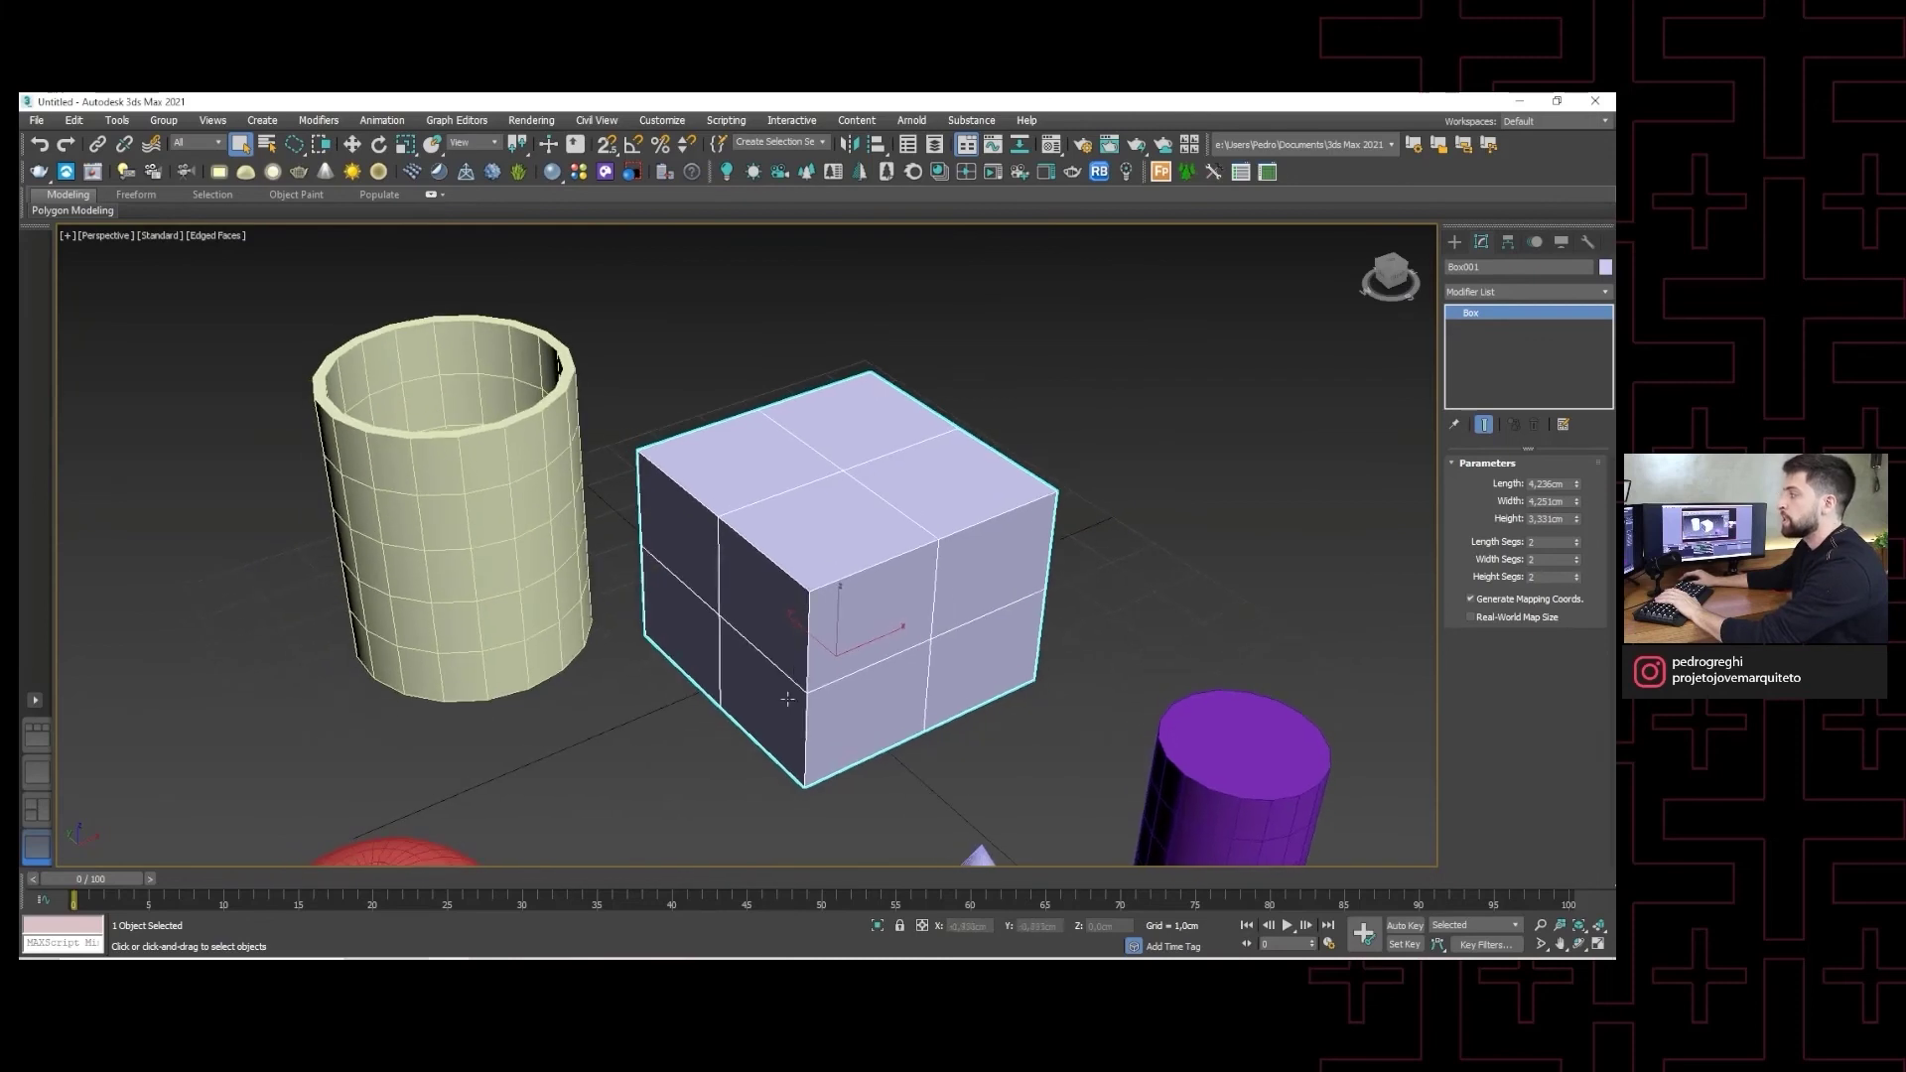
pyautogui.moveTo(778, 592); pyautogui.dragTo(859, 584, button='middle')
pyautogui.click(1454, 242)
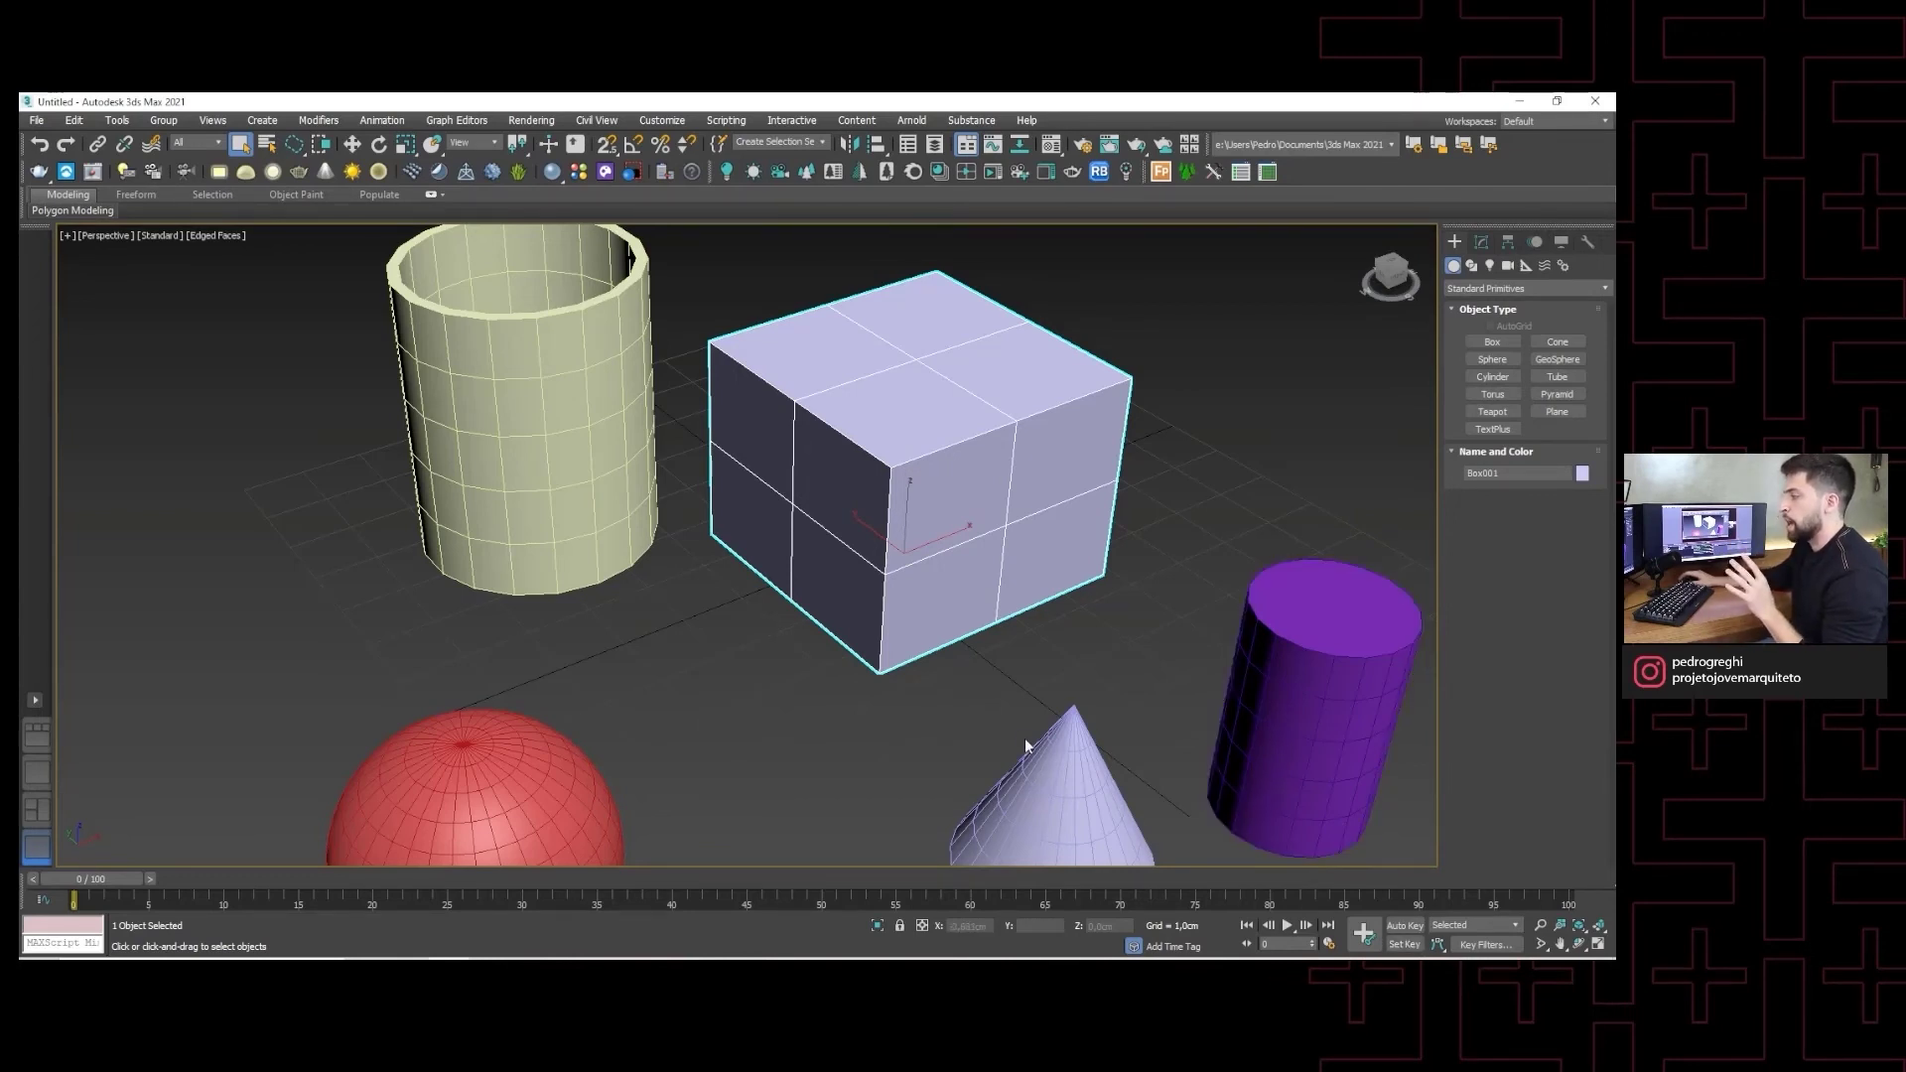
# - Reframe the view with pans and zooms so all five primitives fit together
pyautogui.moveTo(1024, 736); pyautogui.dragTo(1028, 594, button='middle')
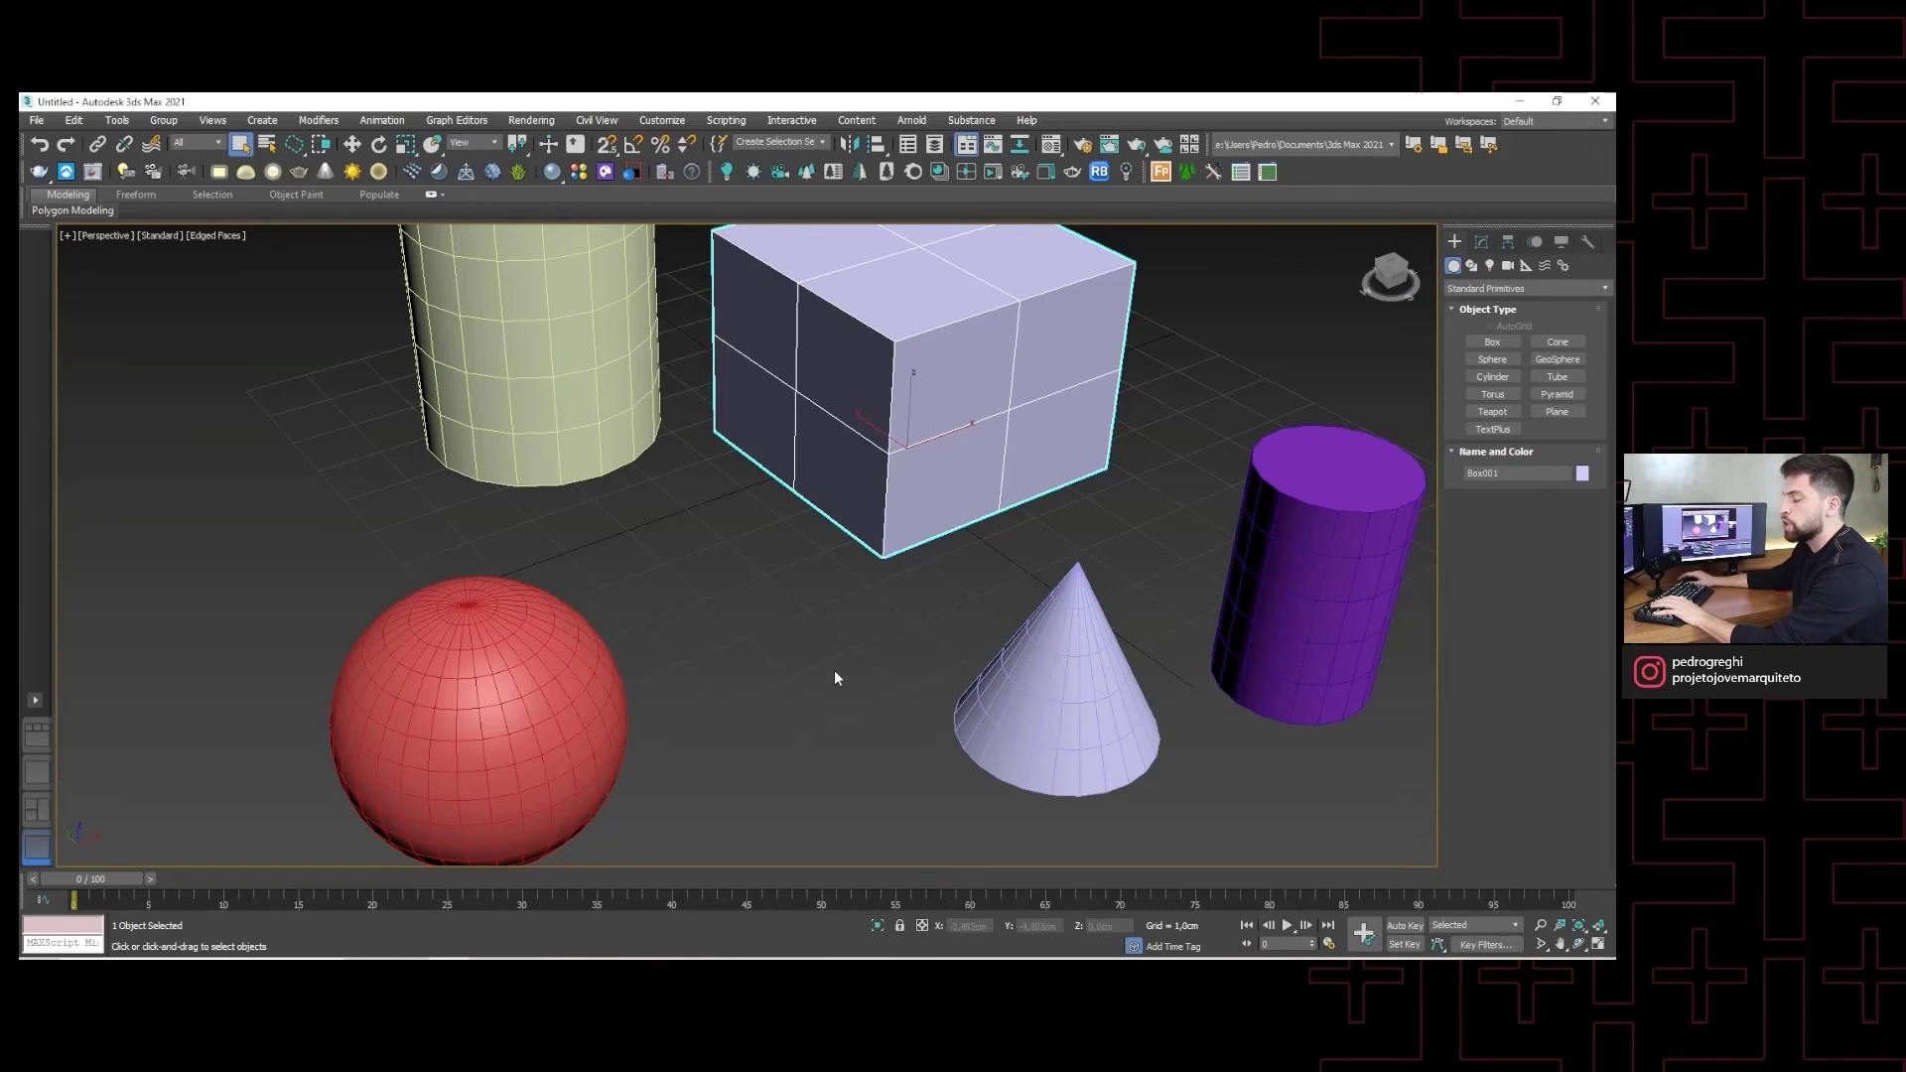
pyautogui.scroll(-6, 834, 678)
pyautogui.scroll(3, 938, 764)
pyautogui.scroll(1, 910, 678)
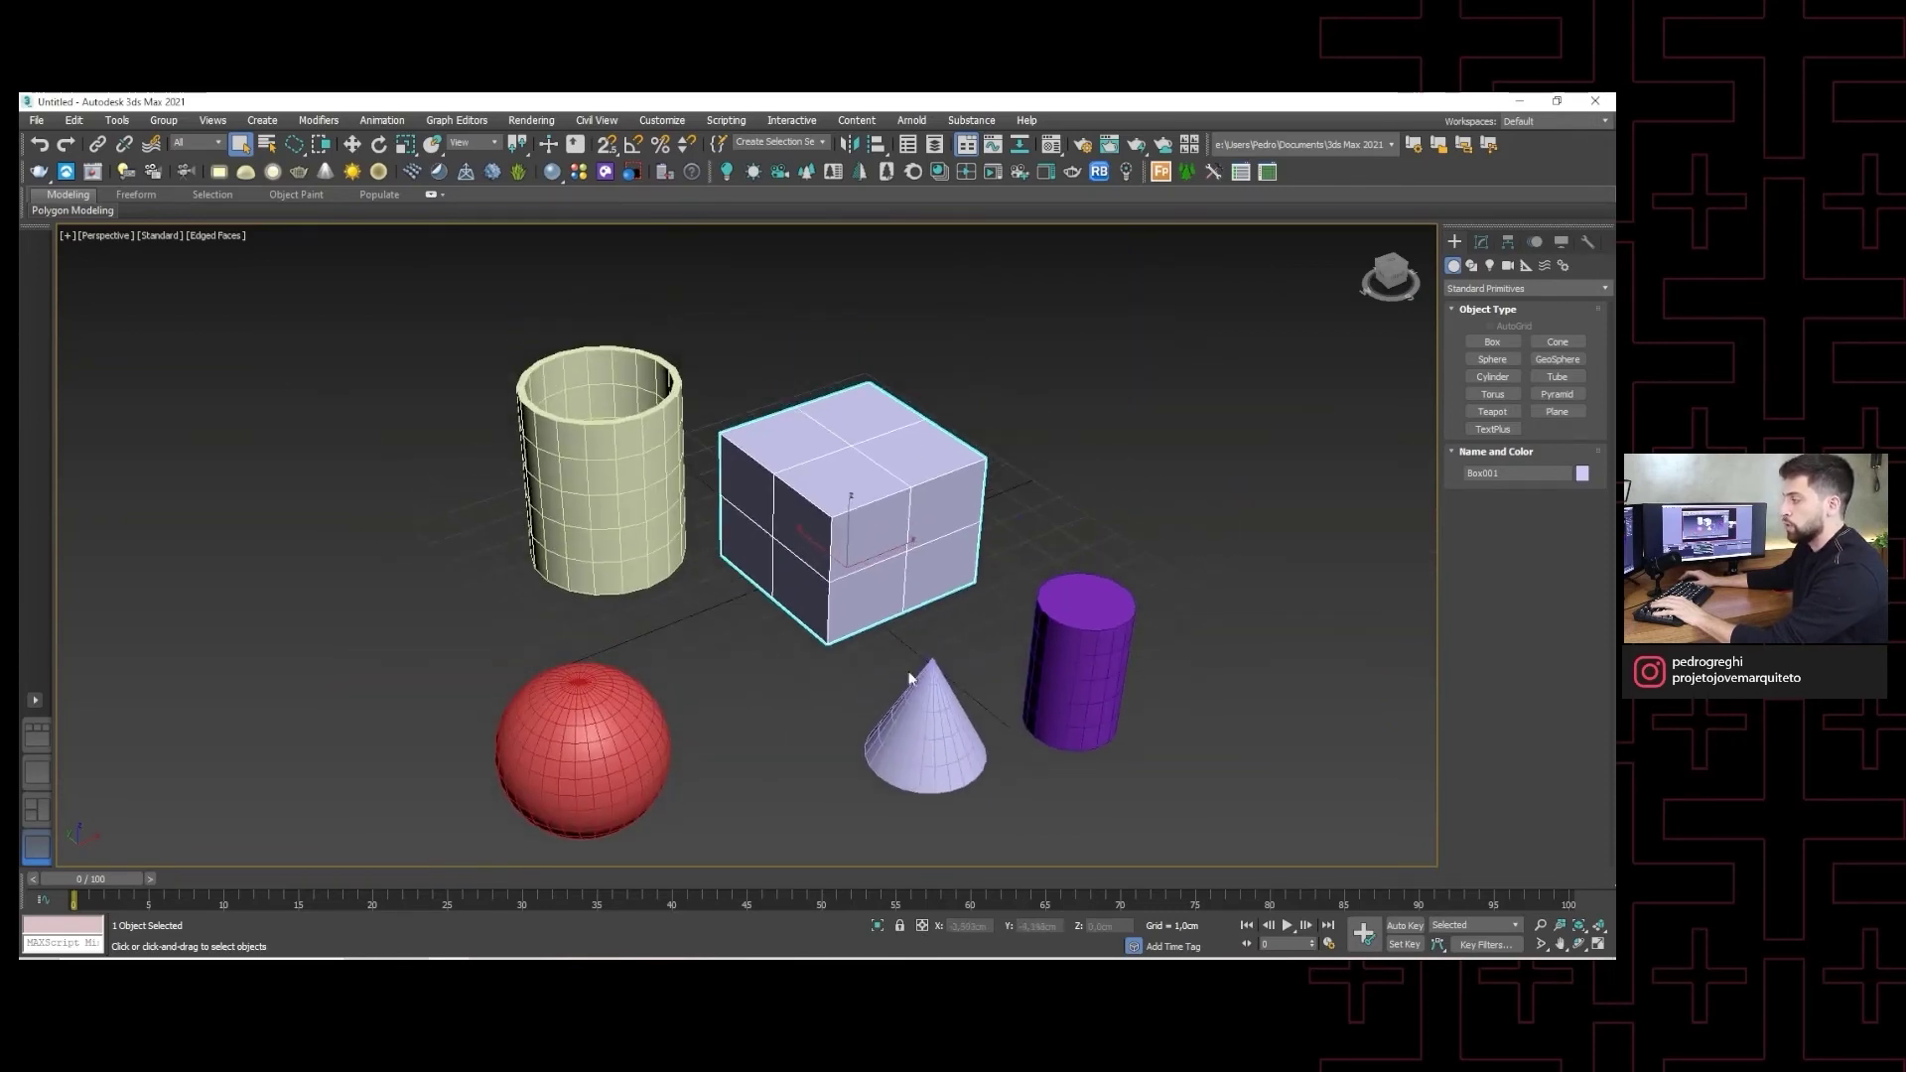
pyautogui.click(922, 926)
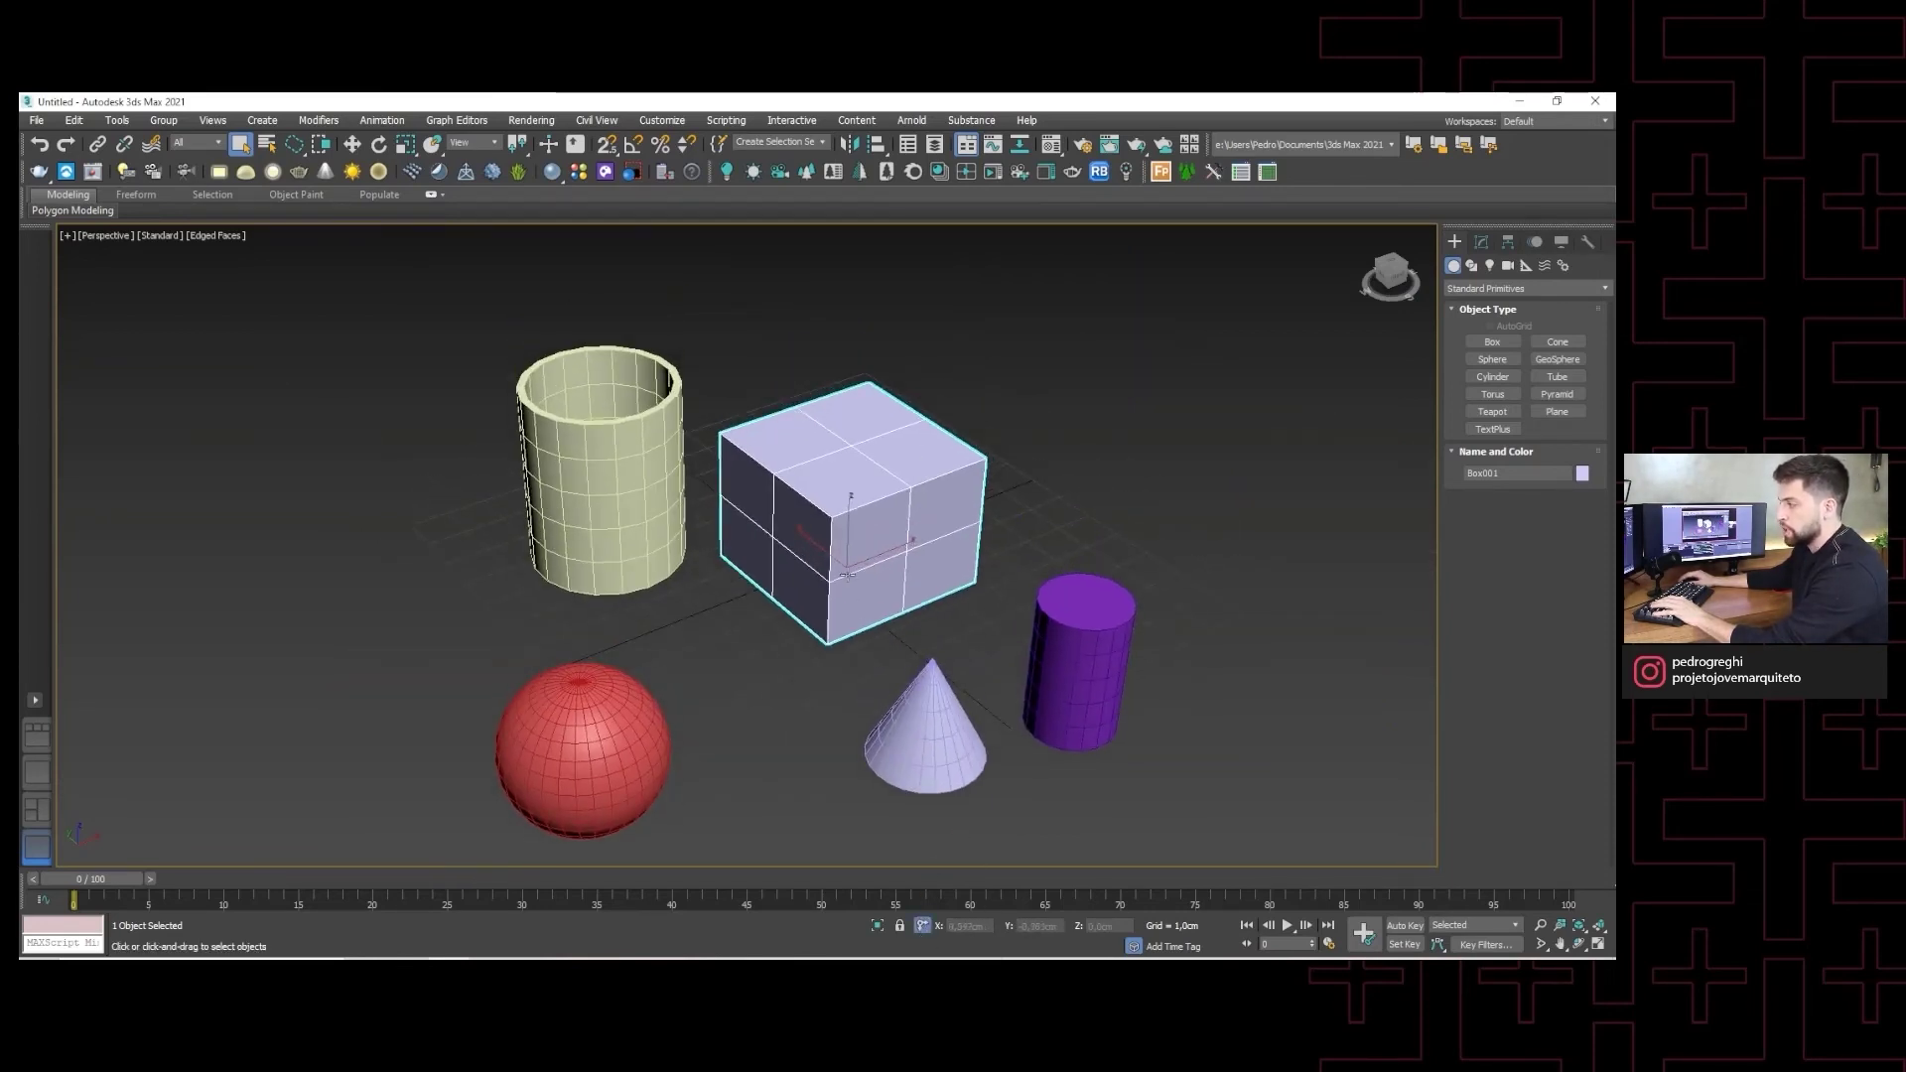
pyautogui.moveTo(748, 499); pyautogui.dragTo(770, 567, button='middle')
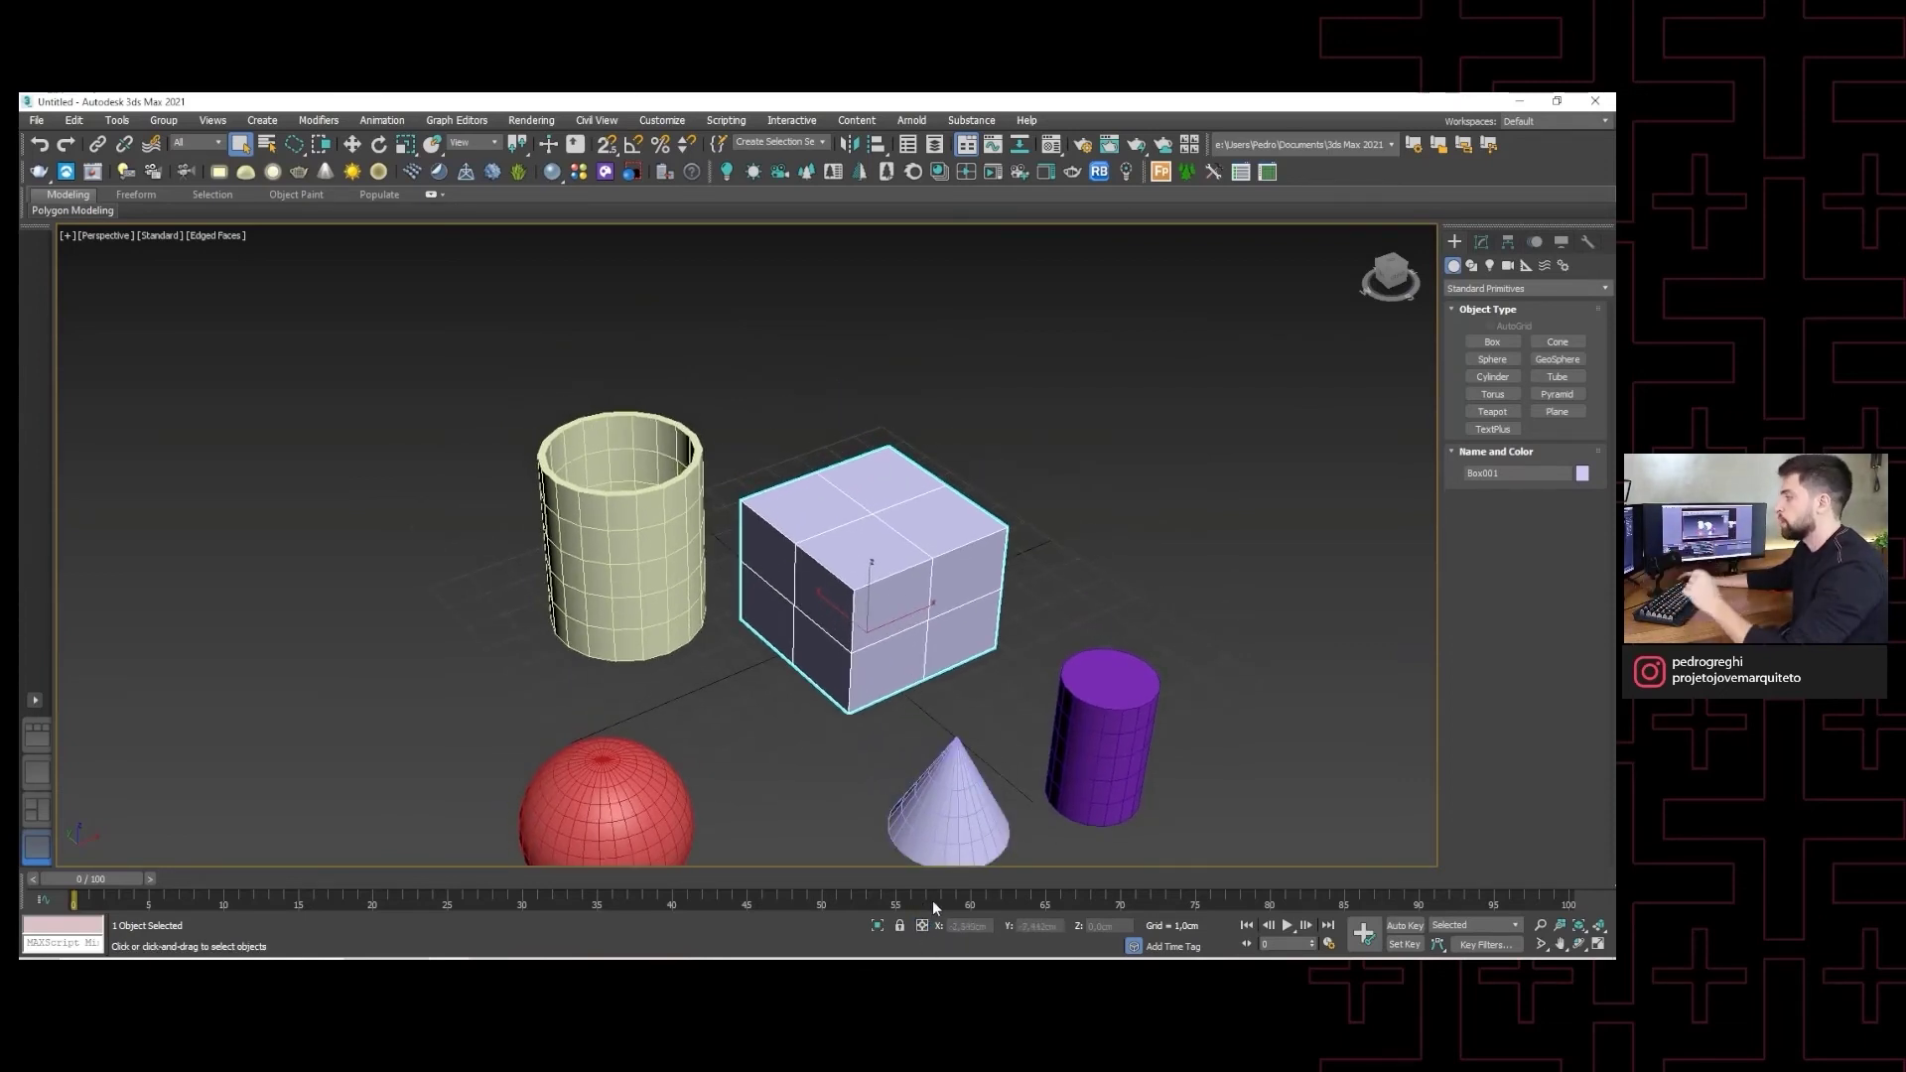
pyautogui.moveTo(958, 849); pyautogui.dragTo(1434, 923, button='middle')
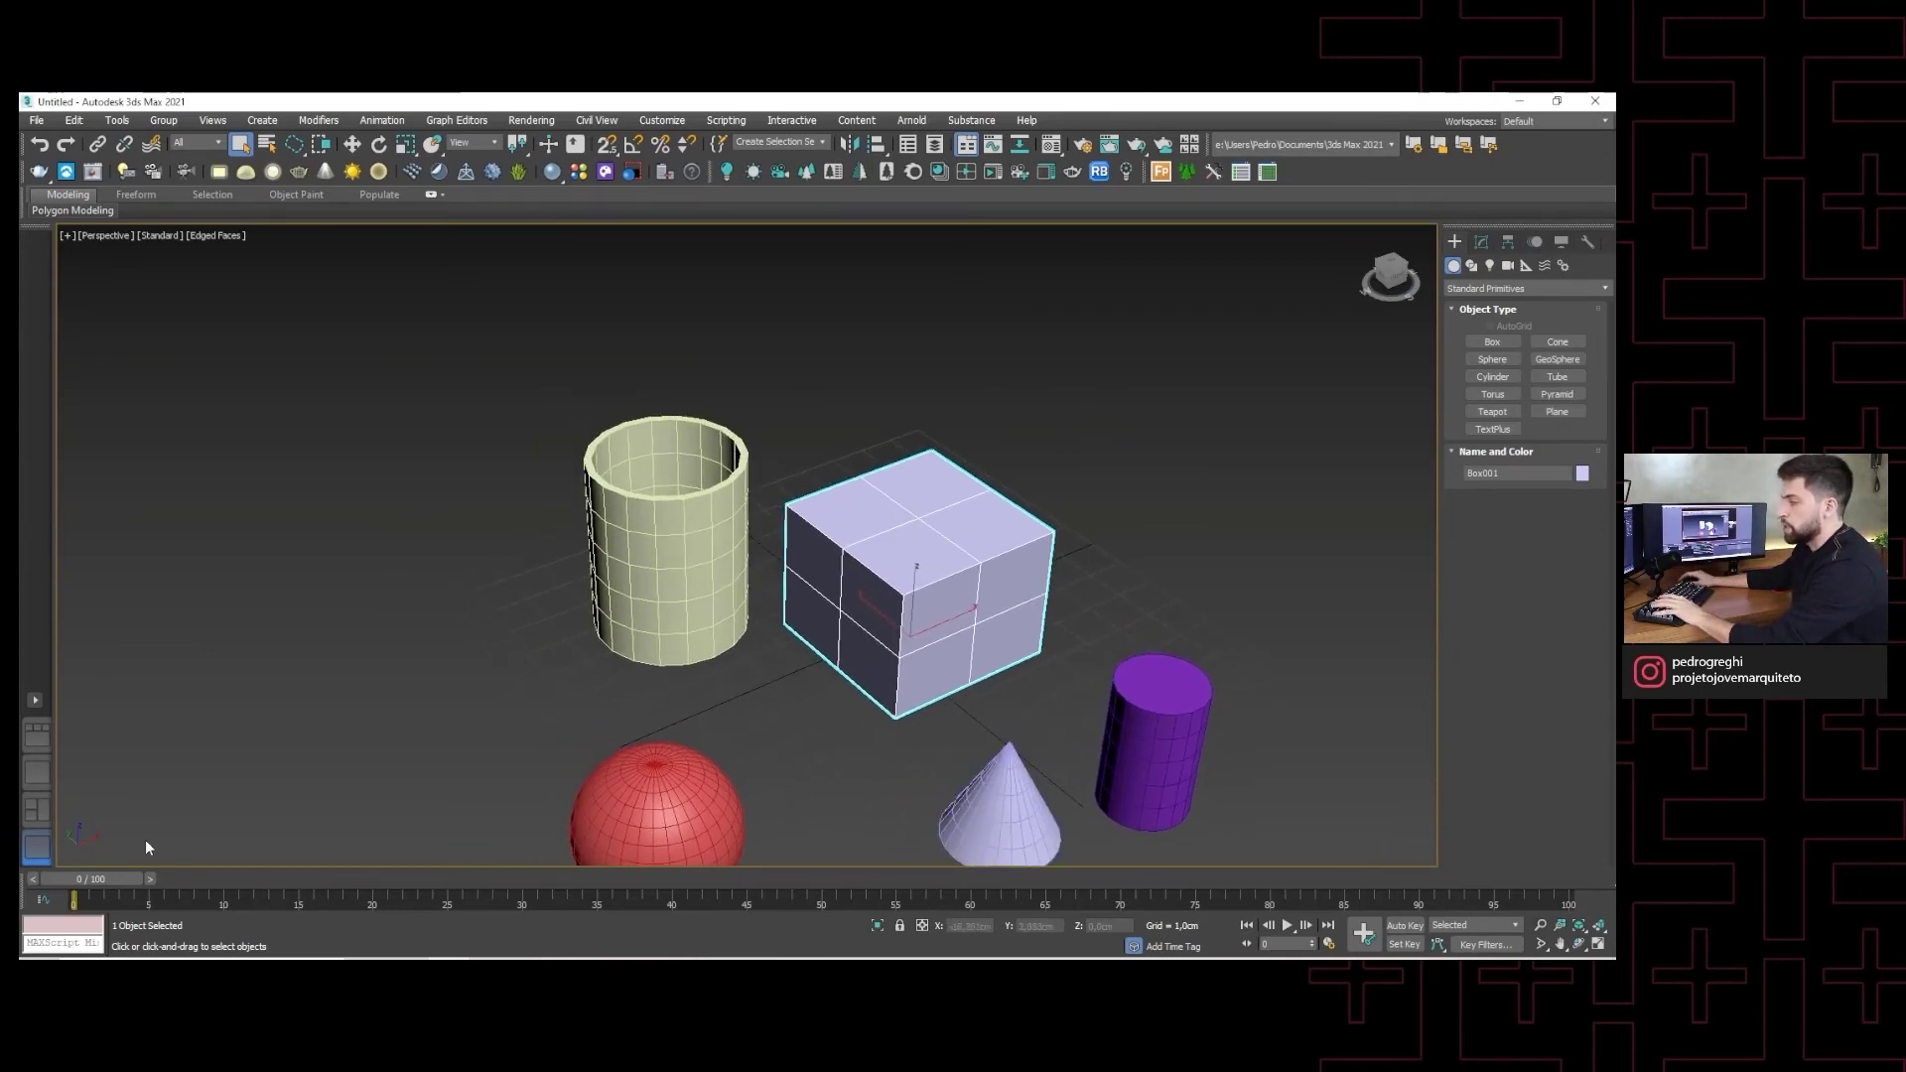
pyautogui.moveTo(993, 804); pyautogui.dragTo(1015, 812, button='middle')
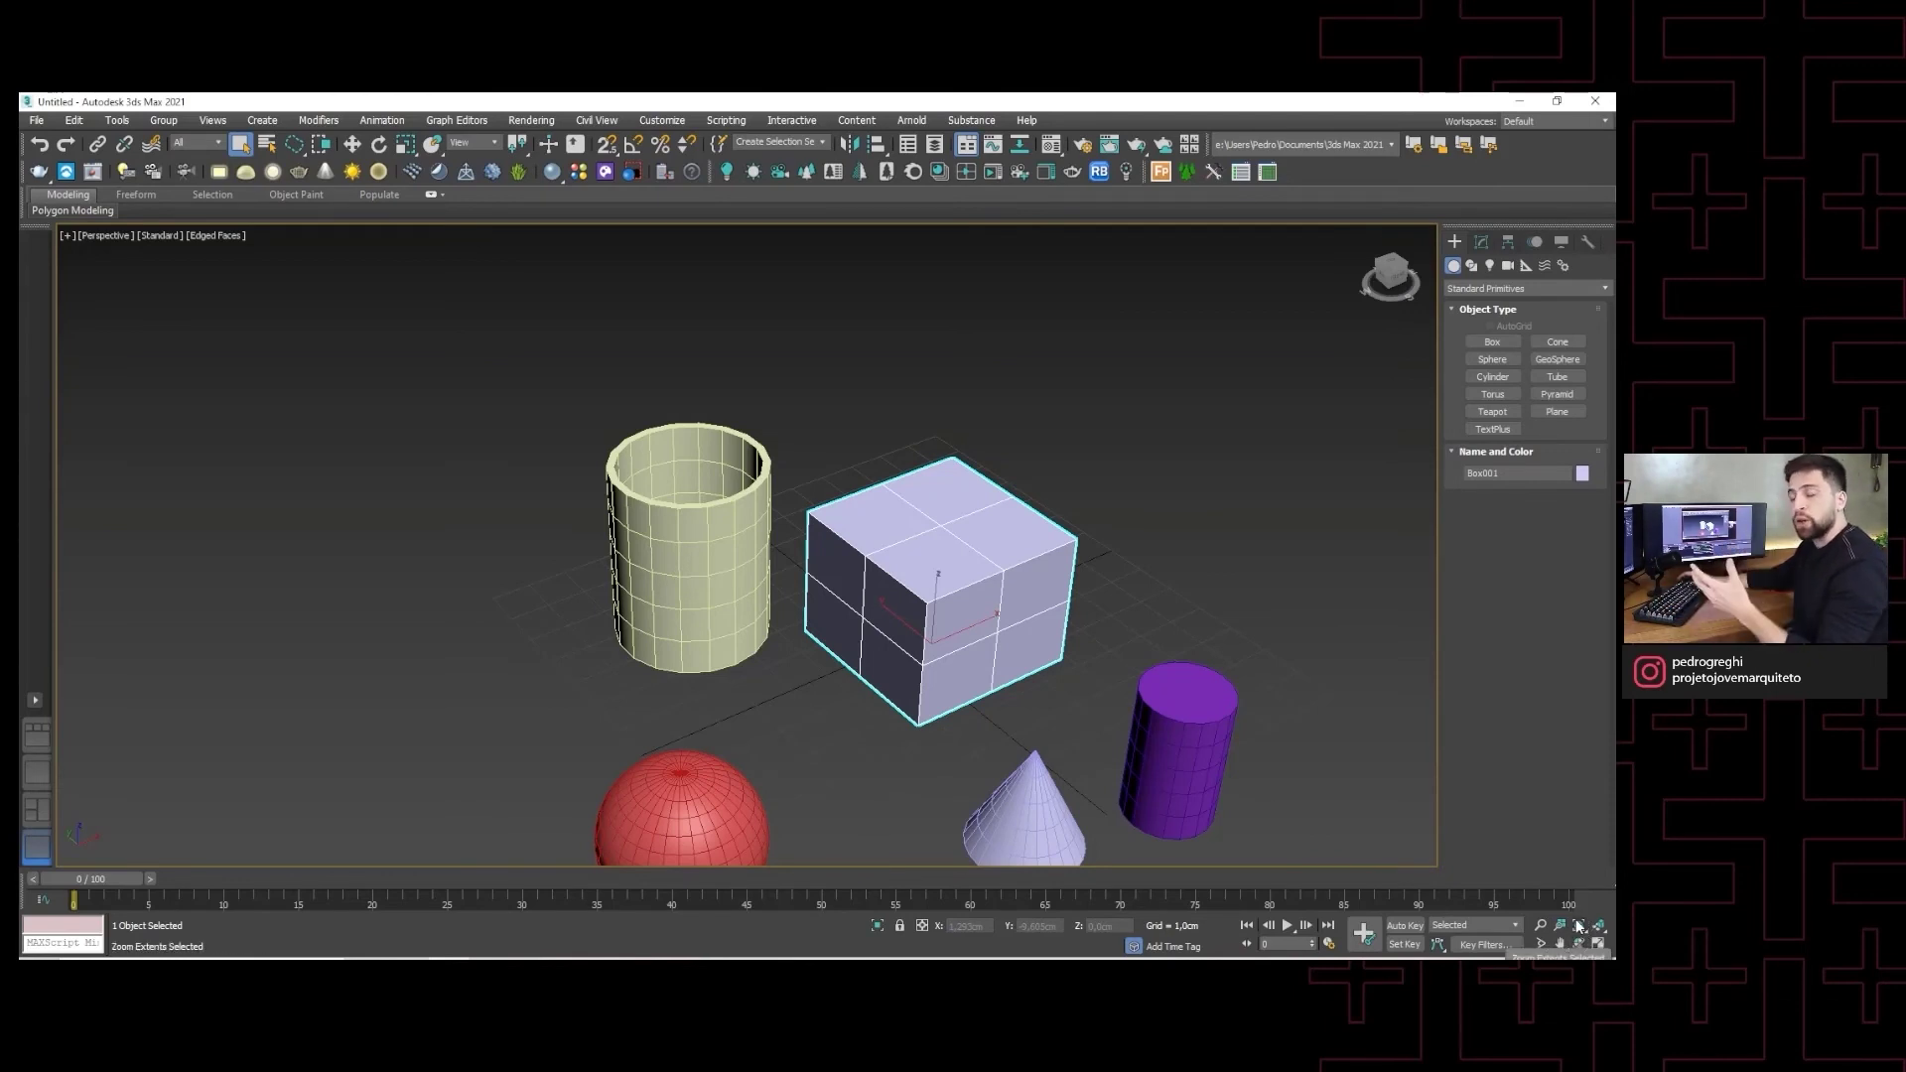
pyautogui.moveTo(1025, 669); pyautogui.dragTo(953, 563, button='middle')
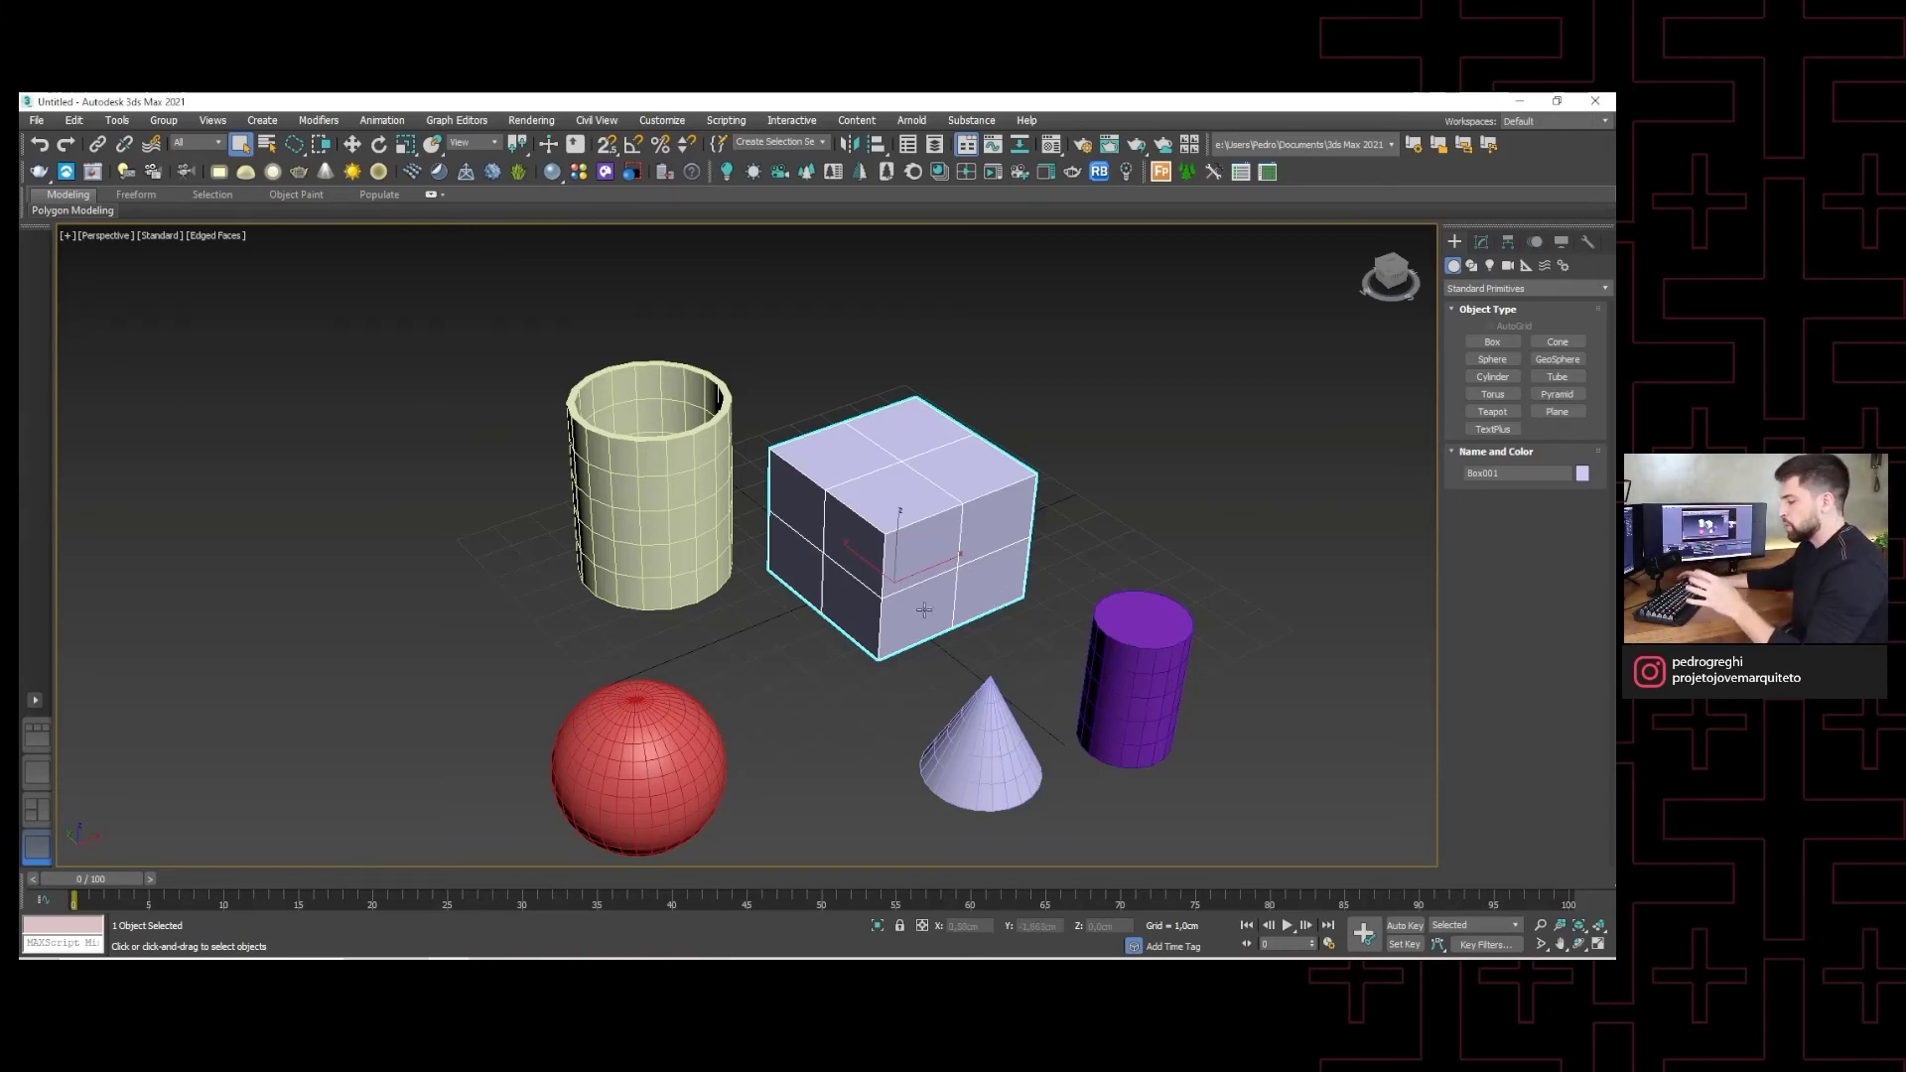
pyautogui.hotkey('alt', 'w')
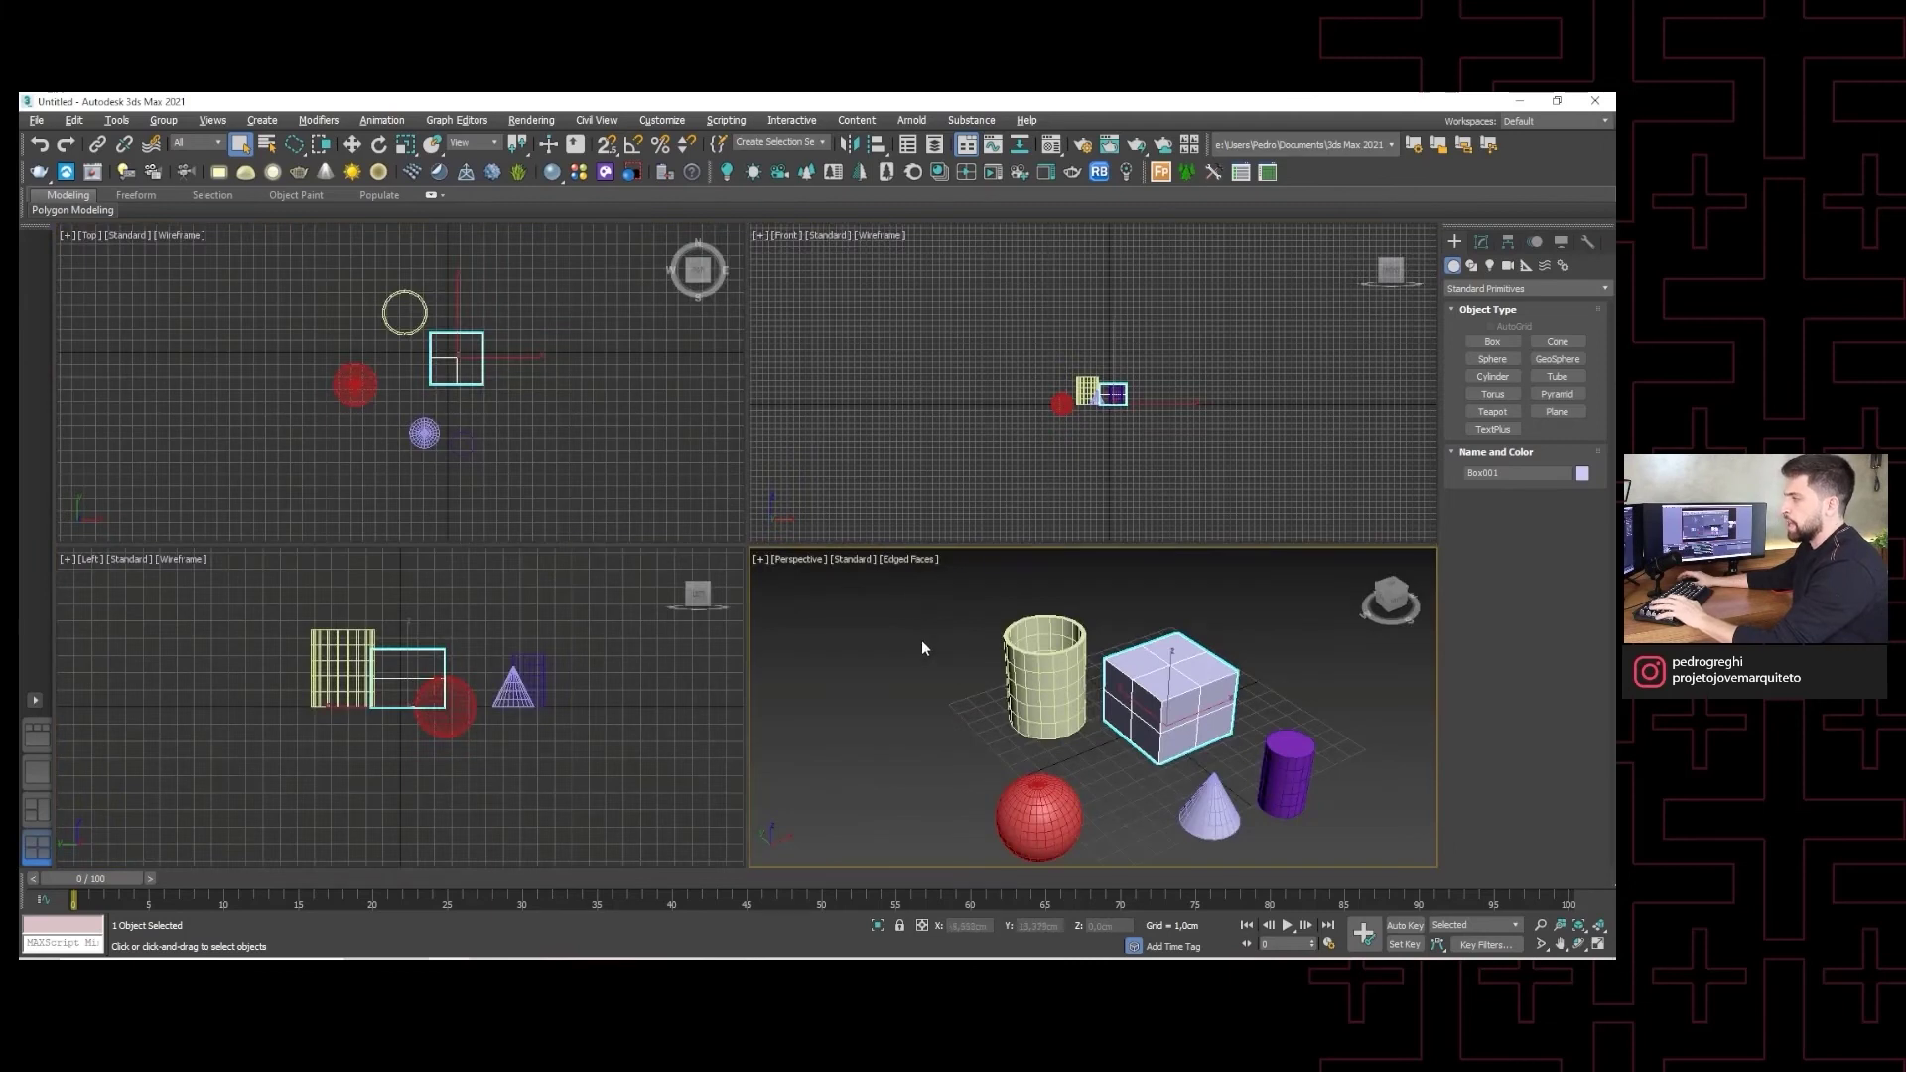
pyautogui.moveTo(1056, 734); pyautogui.dragTo(965, 690, button='middle')
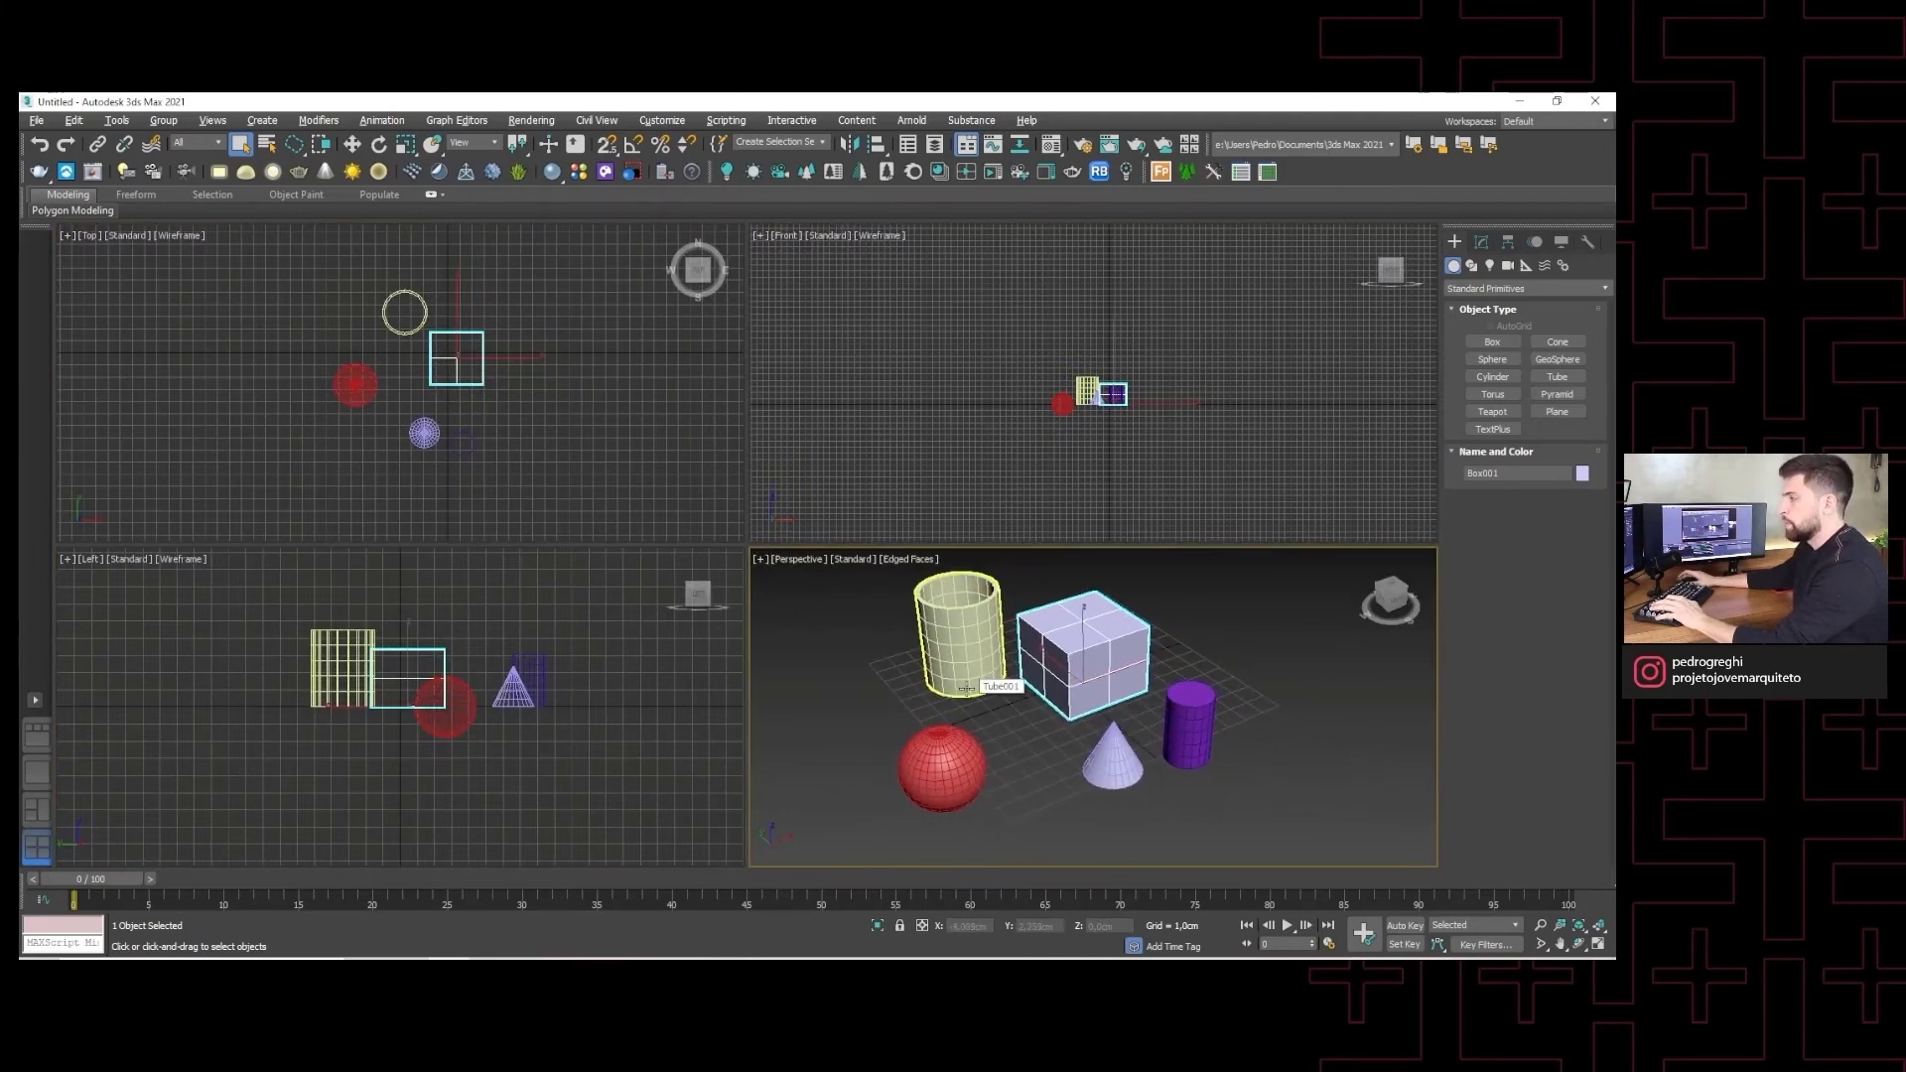
pyautogui.hotkey('alt', 'w')
pyautogui.moveTo(794, 607); pyautogui.dragTo(919, 665, button='middle')
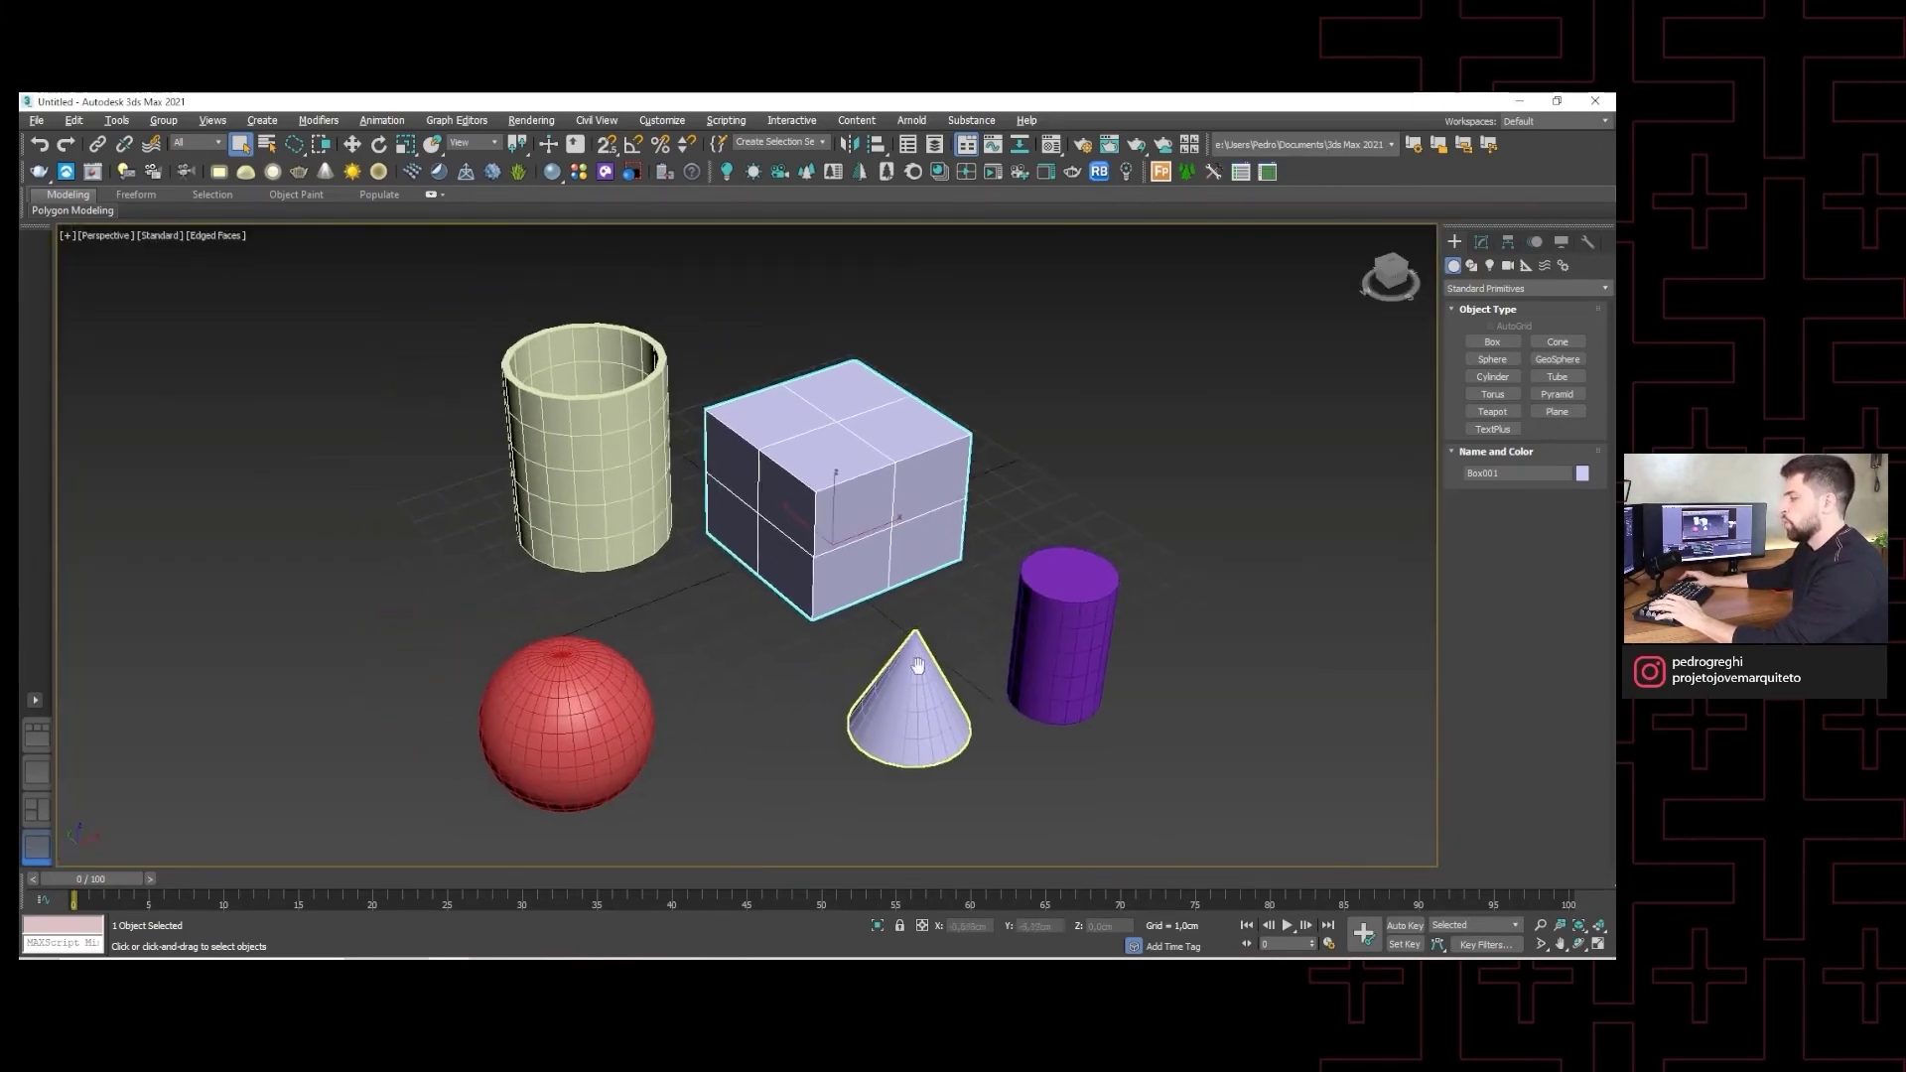
pyautogui.hotkey('alt', 'w')
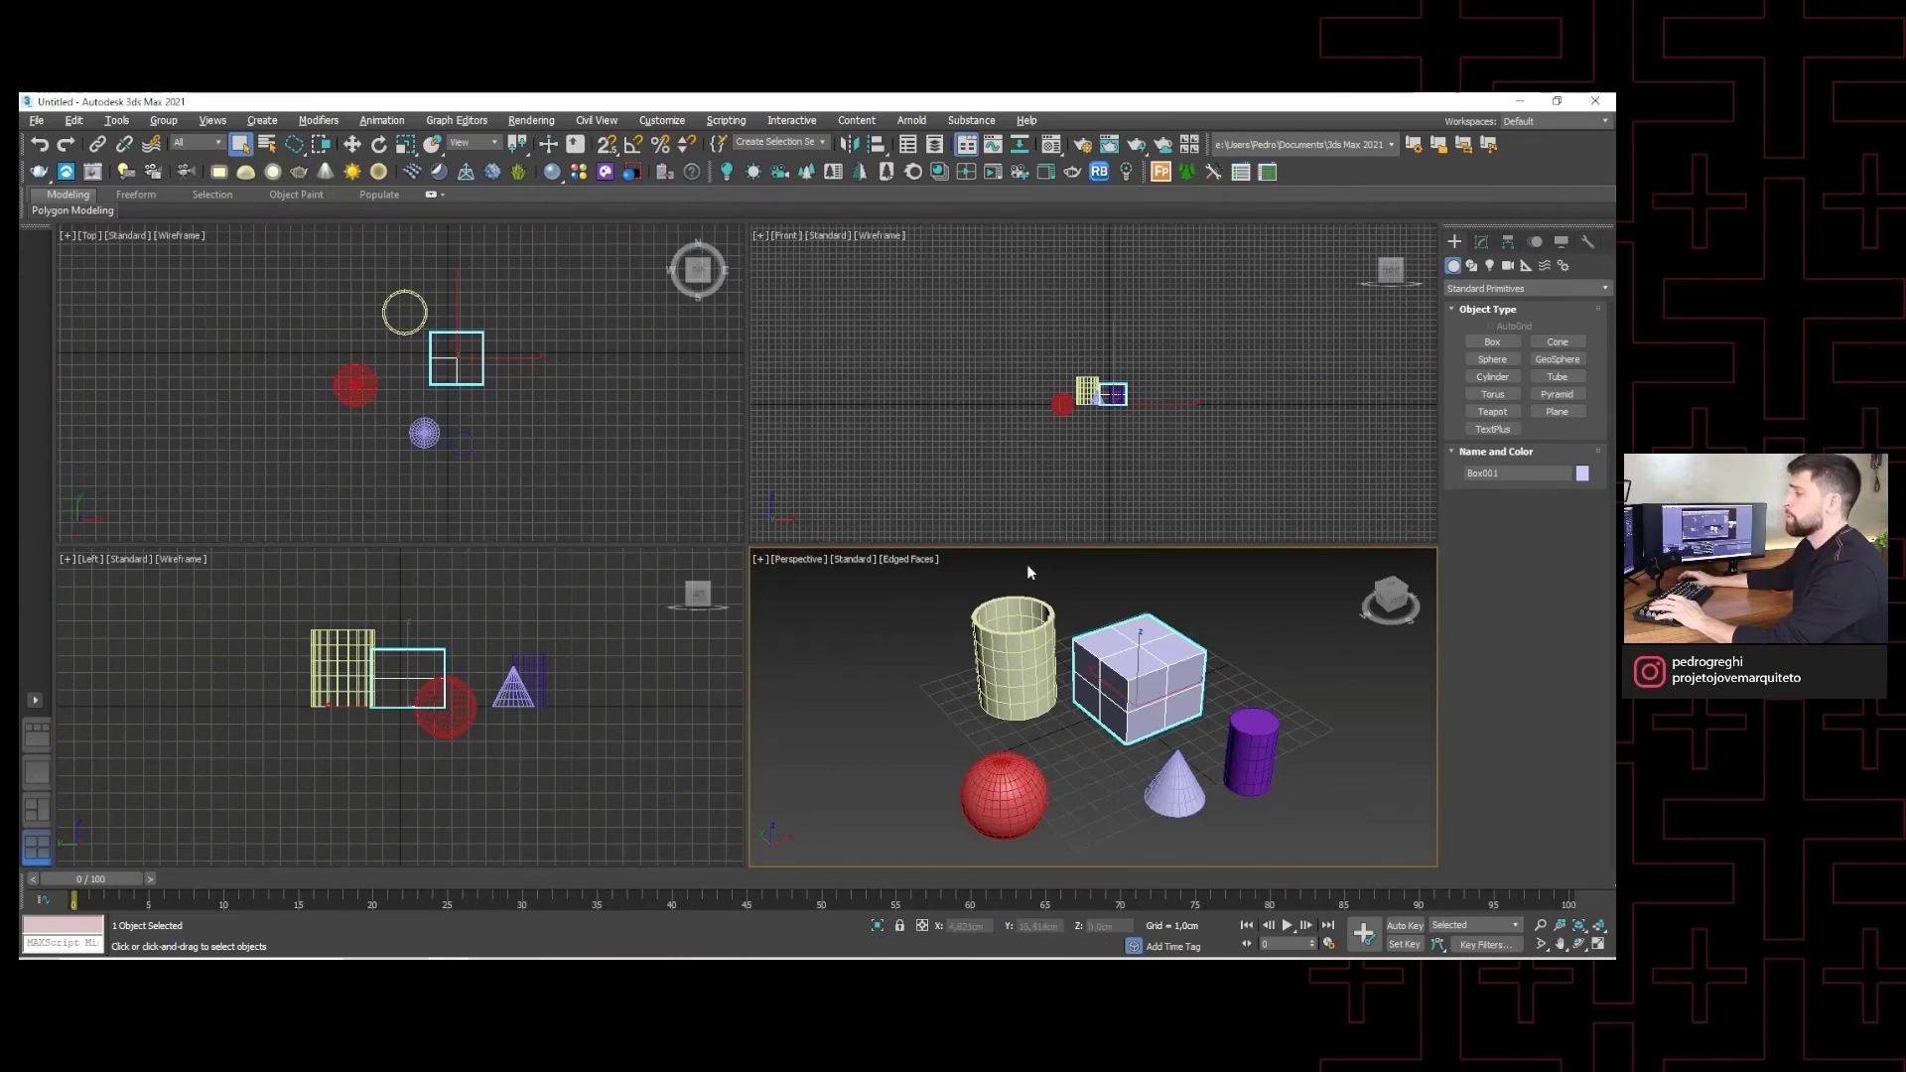
pyautogui.hotkey('alt', 'w')
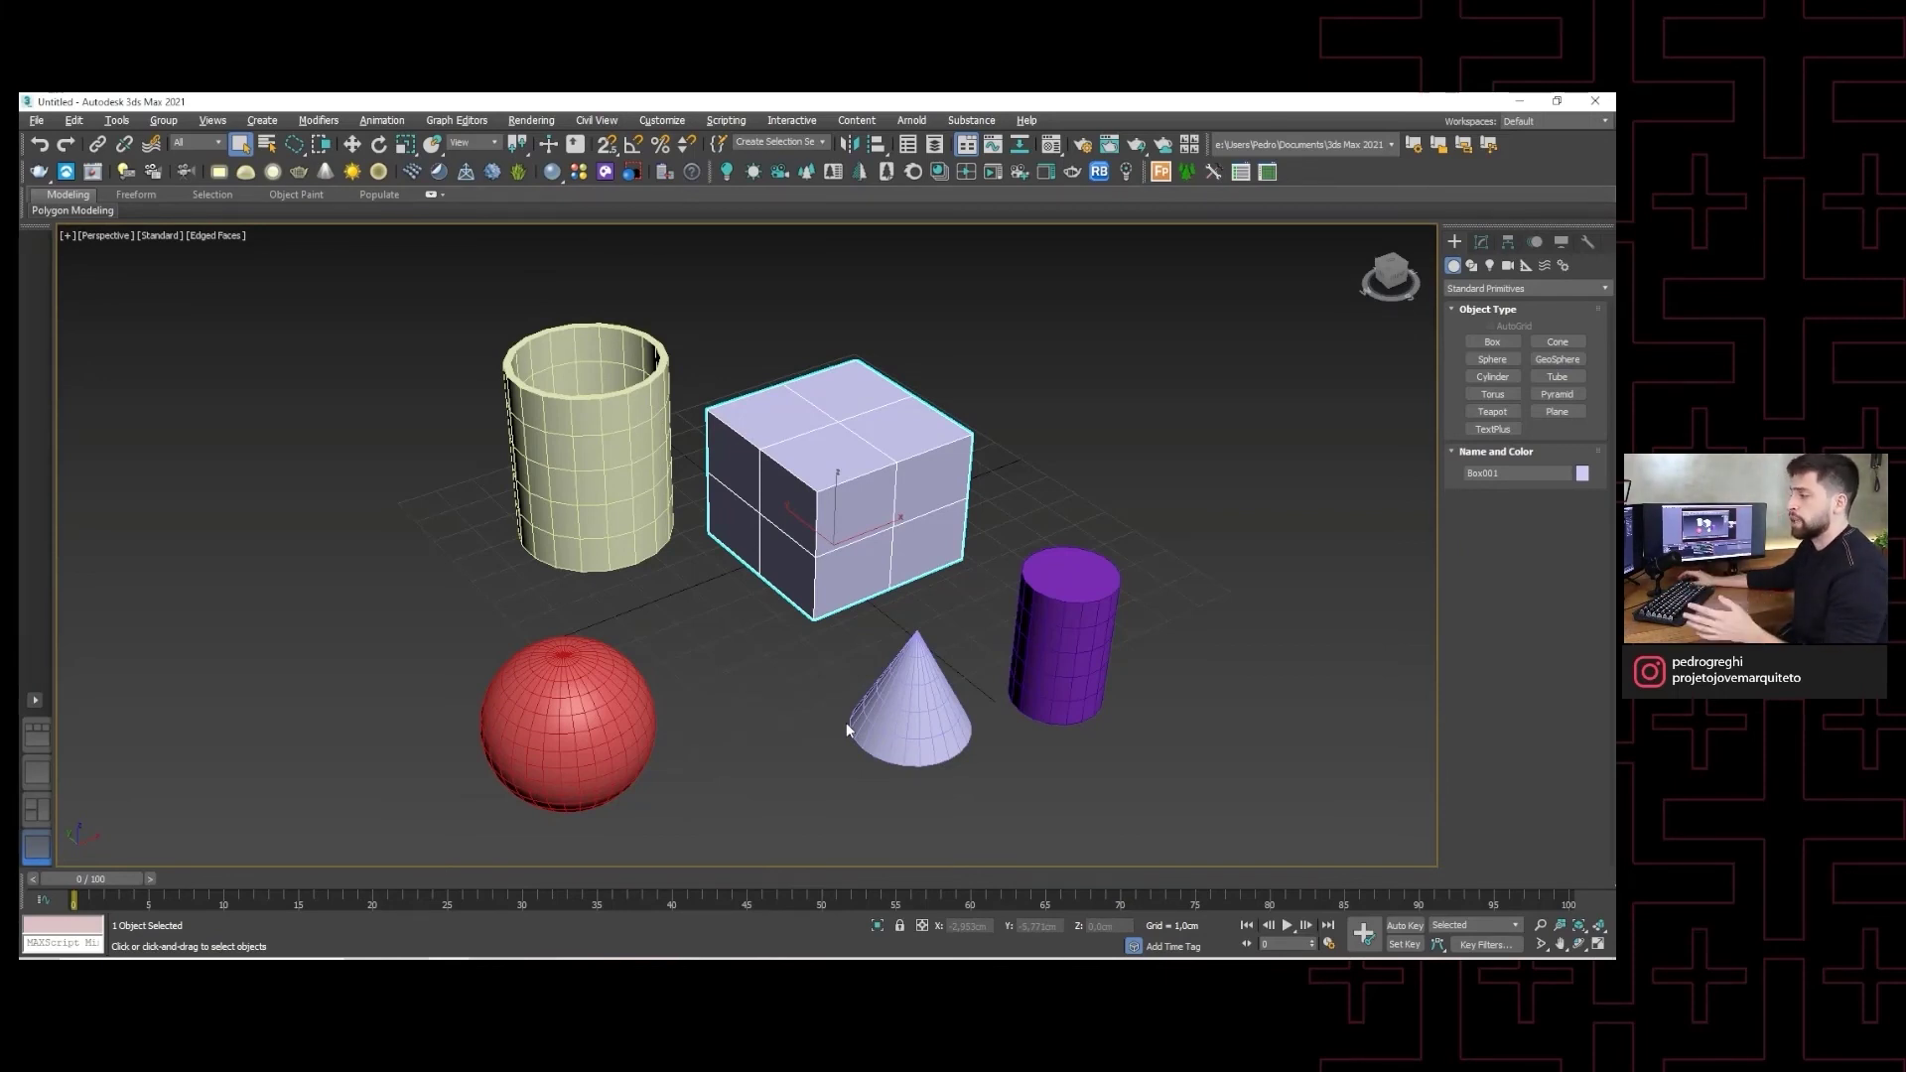
# - Orbit the Perspective view around the box to see the primitives from behind
pyautogui.moveTo(846, 723)
pyautogui.keyDown('alt'); pyautogui.mouseDown(button='middle')
pyautogui.moveTo(556, 645)
pyautogui.moveTo(430, 657)
pyautogui.moveTo(694, 643)
pyautogui.moveTo(617, 668)
pyautogui.moveTo(695, 650)
pyautogui.mouseUp(button='middle'); pyautogui.keyUp('alt')
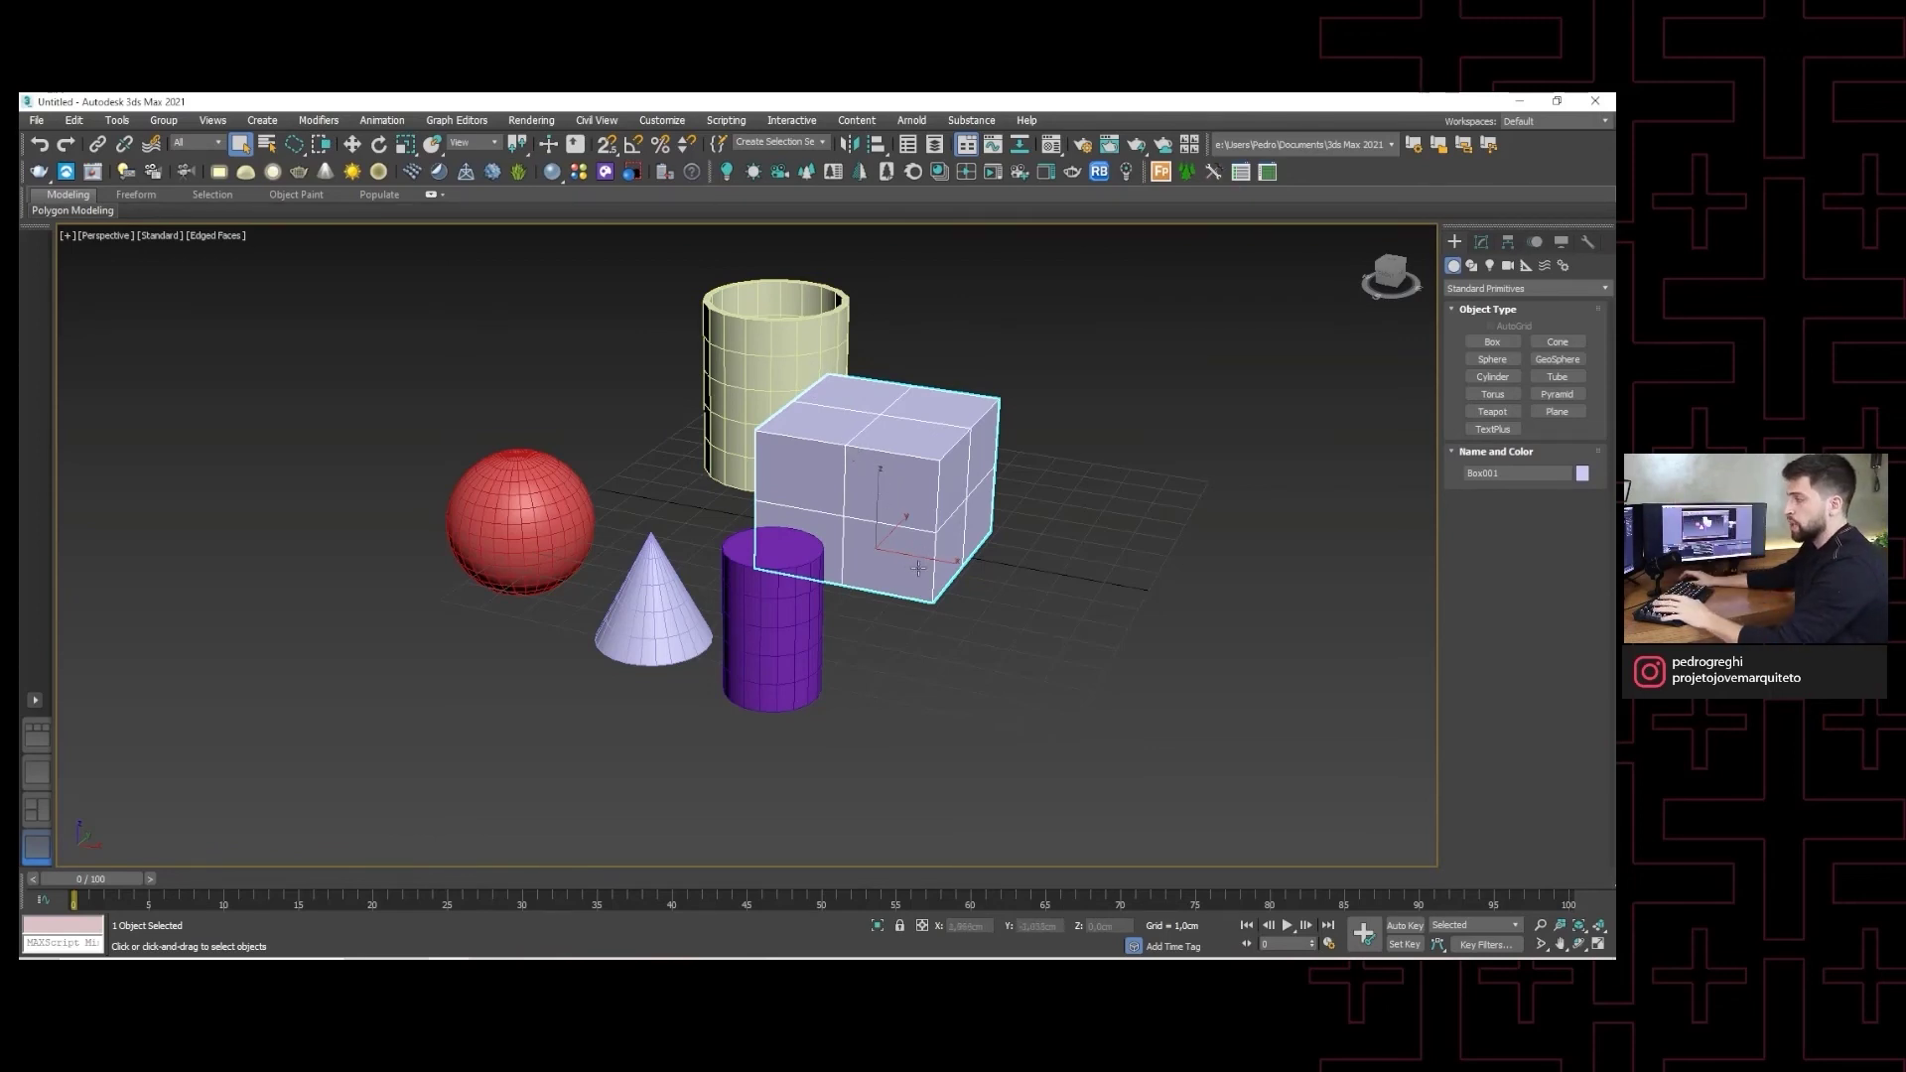
pyautogui.keyDown('alt'); pyautogui.moveTo(925, 572); pyautogui.dragTo(834, 594, button='middle'); pyautogui.keyUp('alt')
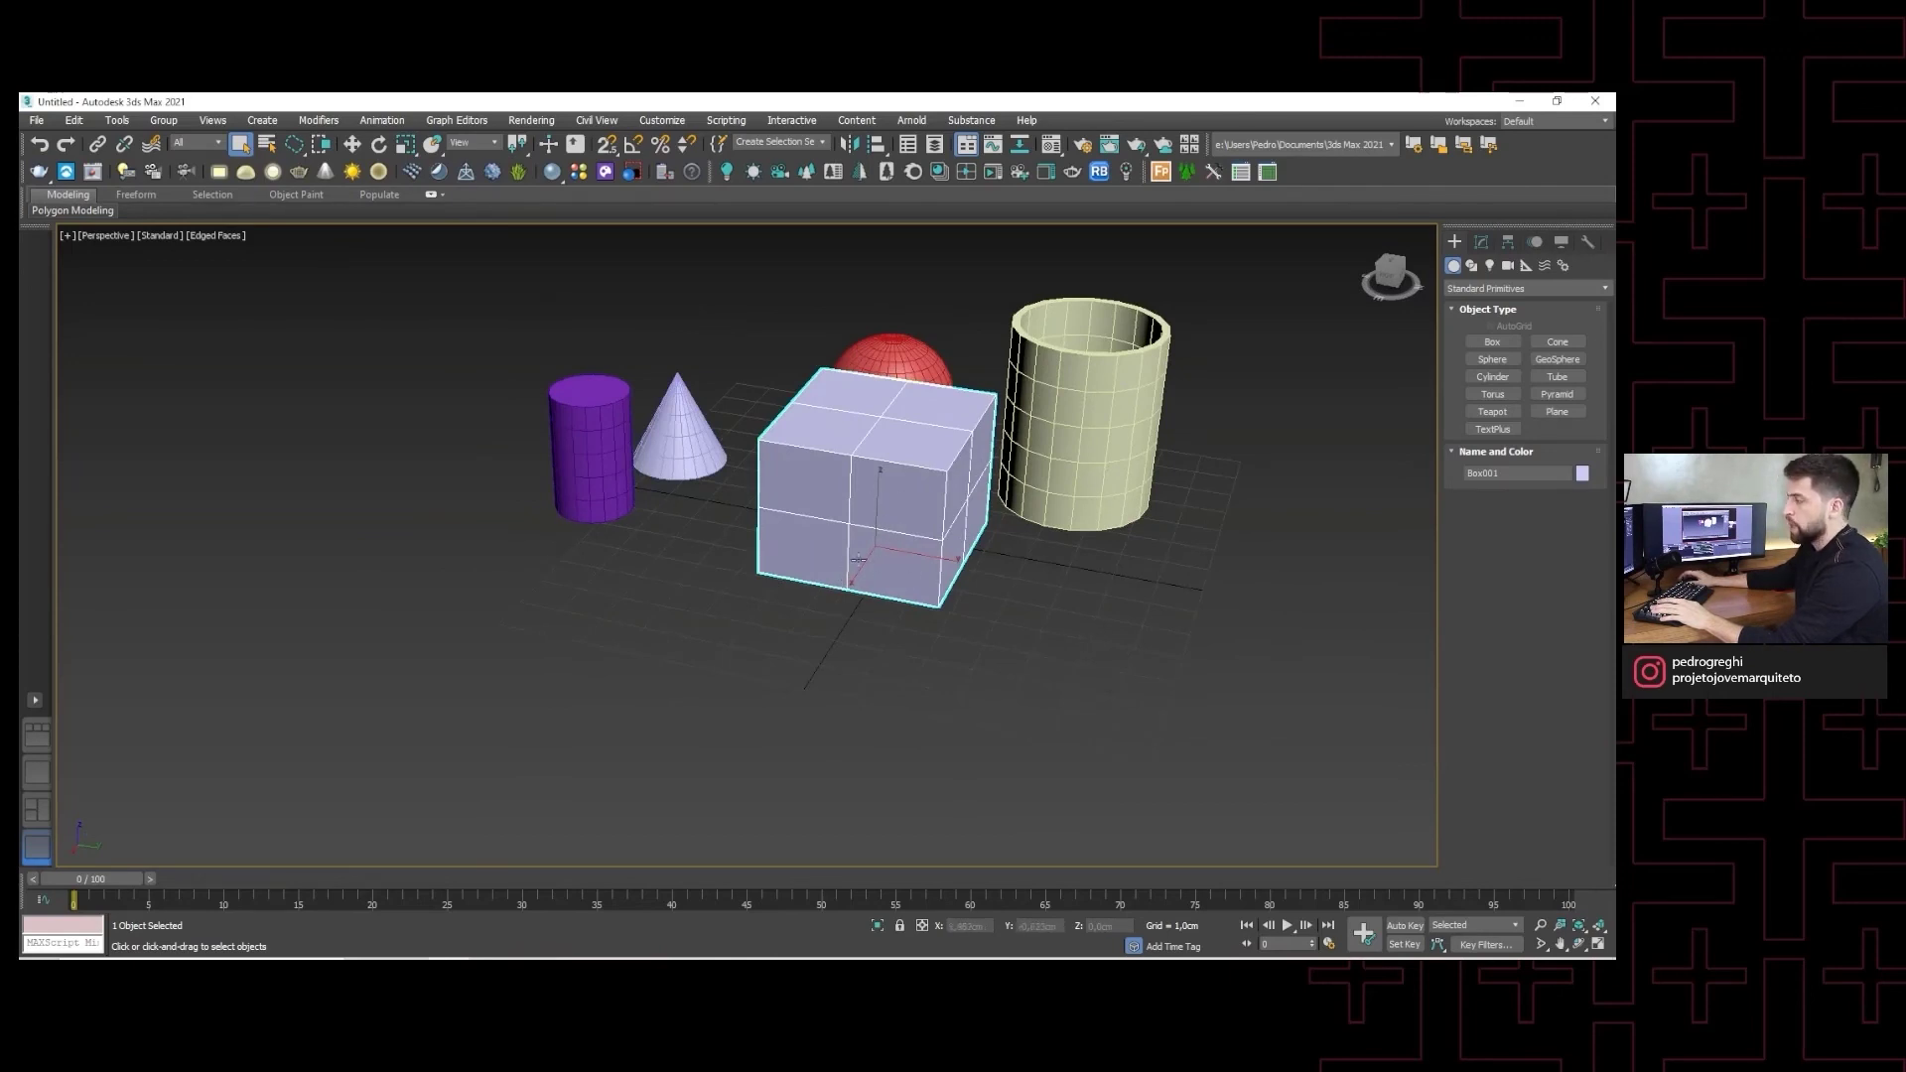
# - Select the purple cylinder, then the cone, zooming in on them
pyautogui.click(623, 511)
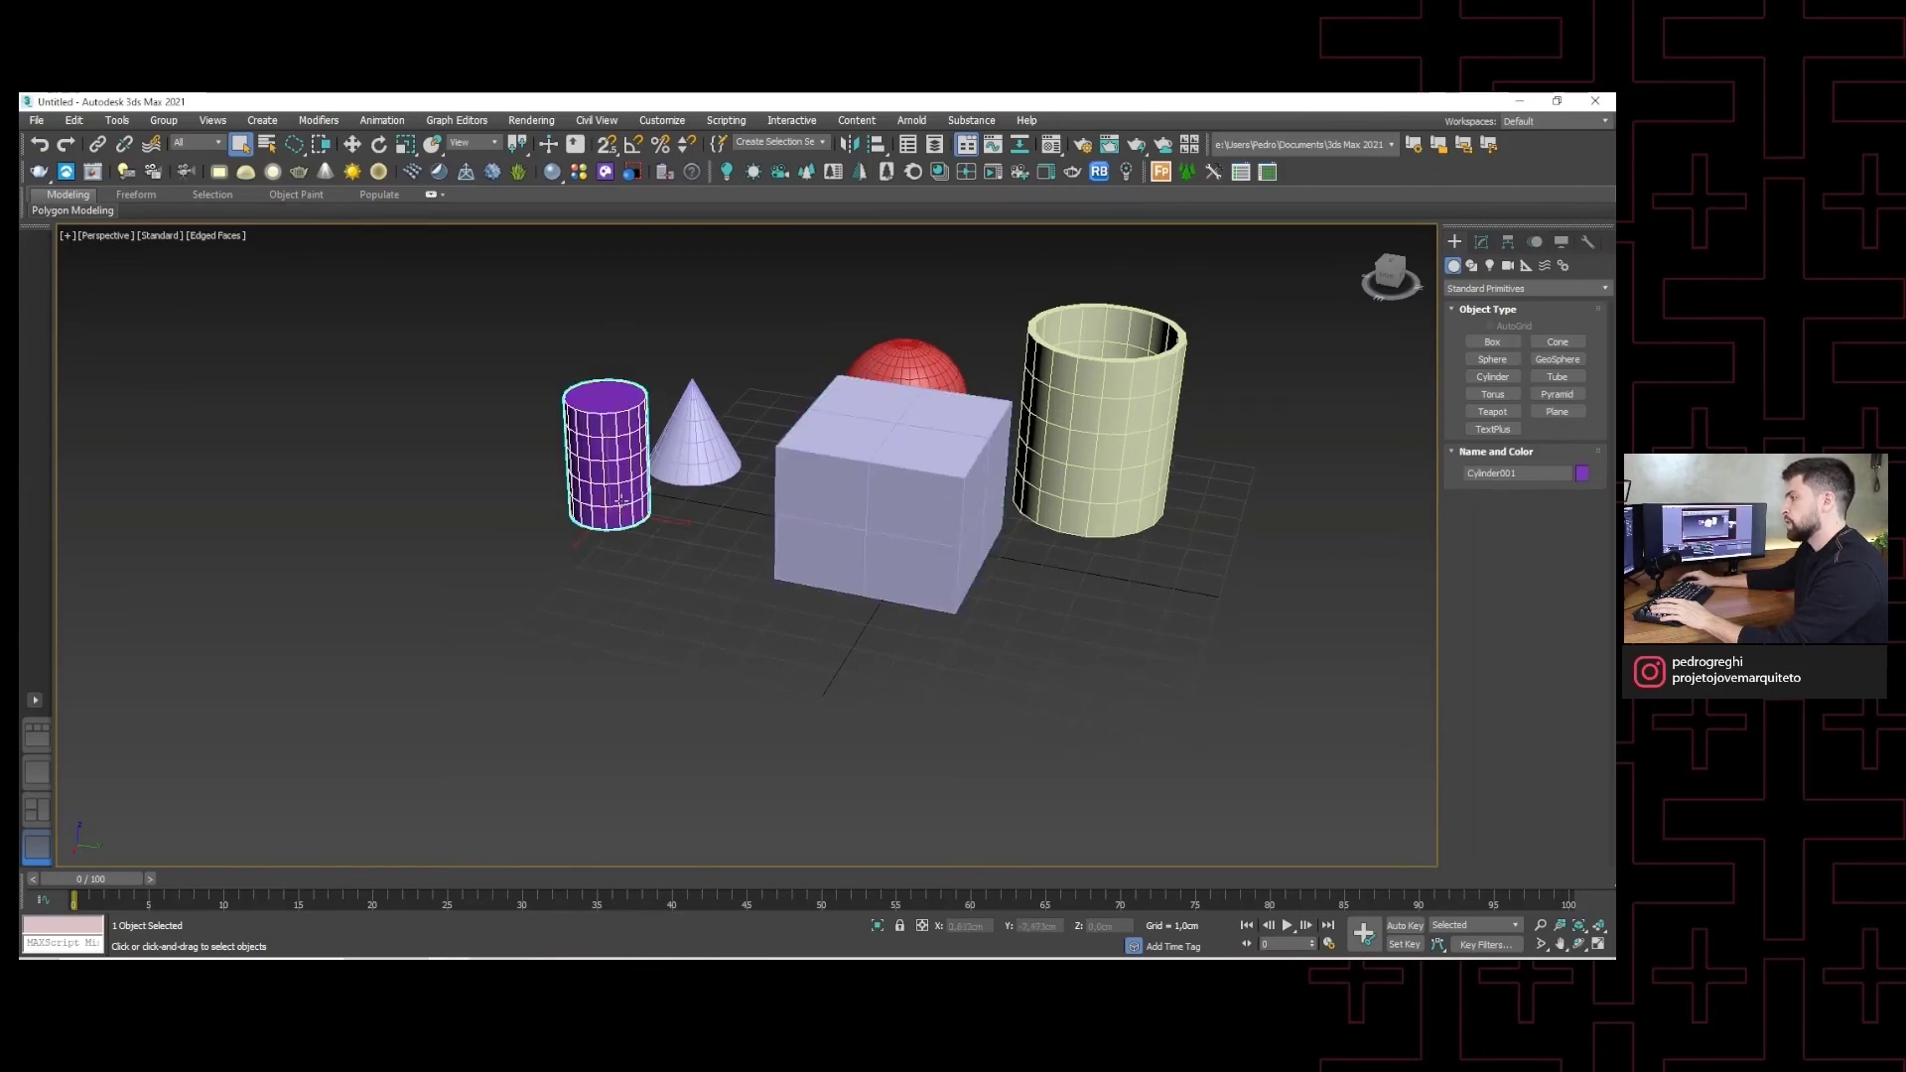
pyautogui.moveTo(624, 515); pyautogui.dragTo(680, 545, button='middle')
pyautogui.scroll(5, 675, 543)
pyautogui.click(851, 454)
pyautogui.scroll(-5, 844, 477)
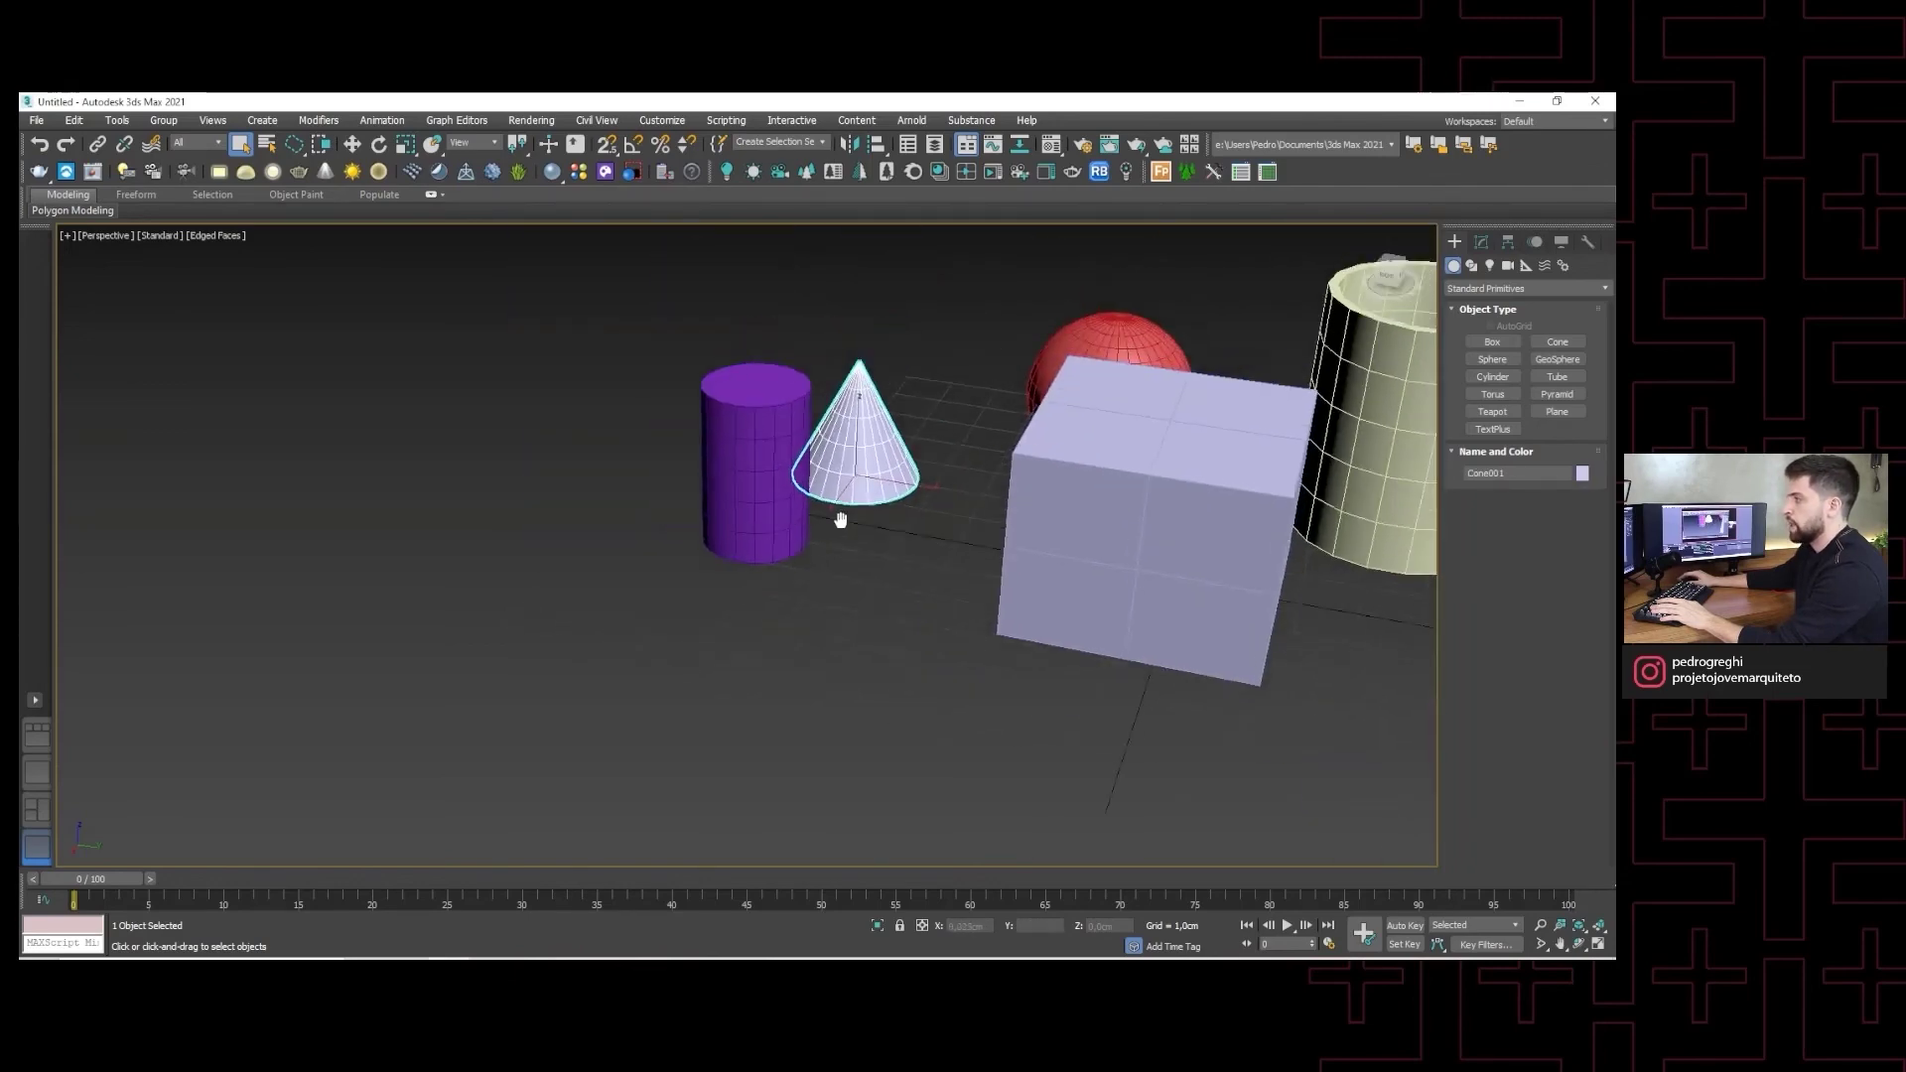
# - Orbit and pan around the cone to view the whole group from a new angle
pyautogui.moveTo(839, 511)
pyautogui.keyDown('alt'); pyautogui.mouseDown(button='middle')
pyautogui.moveTo(904, 571)
pyautogui.moveTo(1101, 539)
pyautogui.mouseUp(button='middle'); pyautogui.keyUp('alt')
pyautogui.scroll(5, 870, 519)
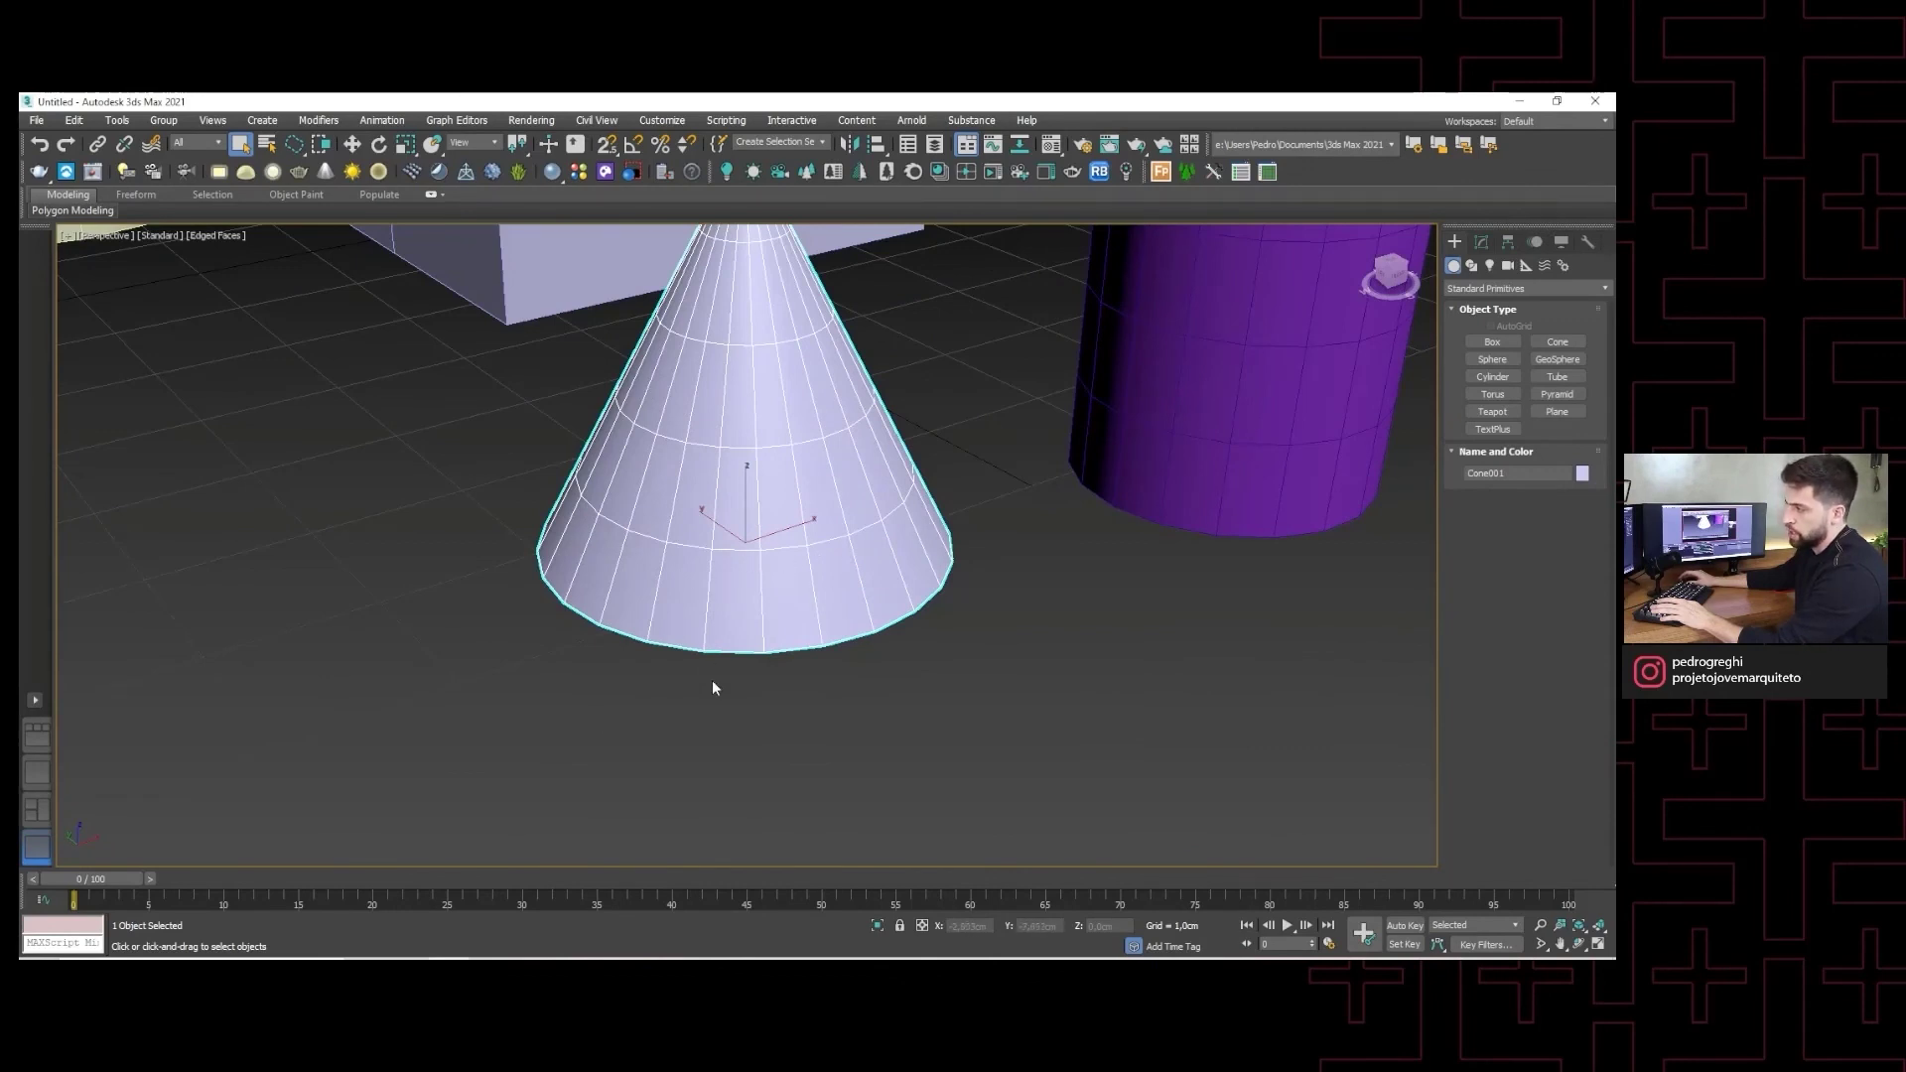
pyautogui.scroll(-4, 778, 566)
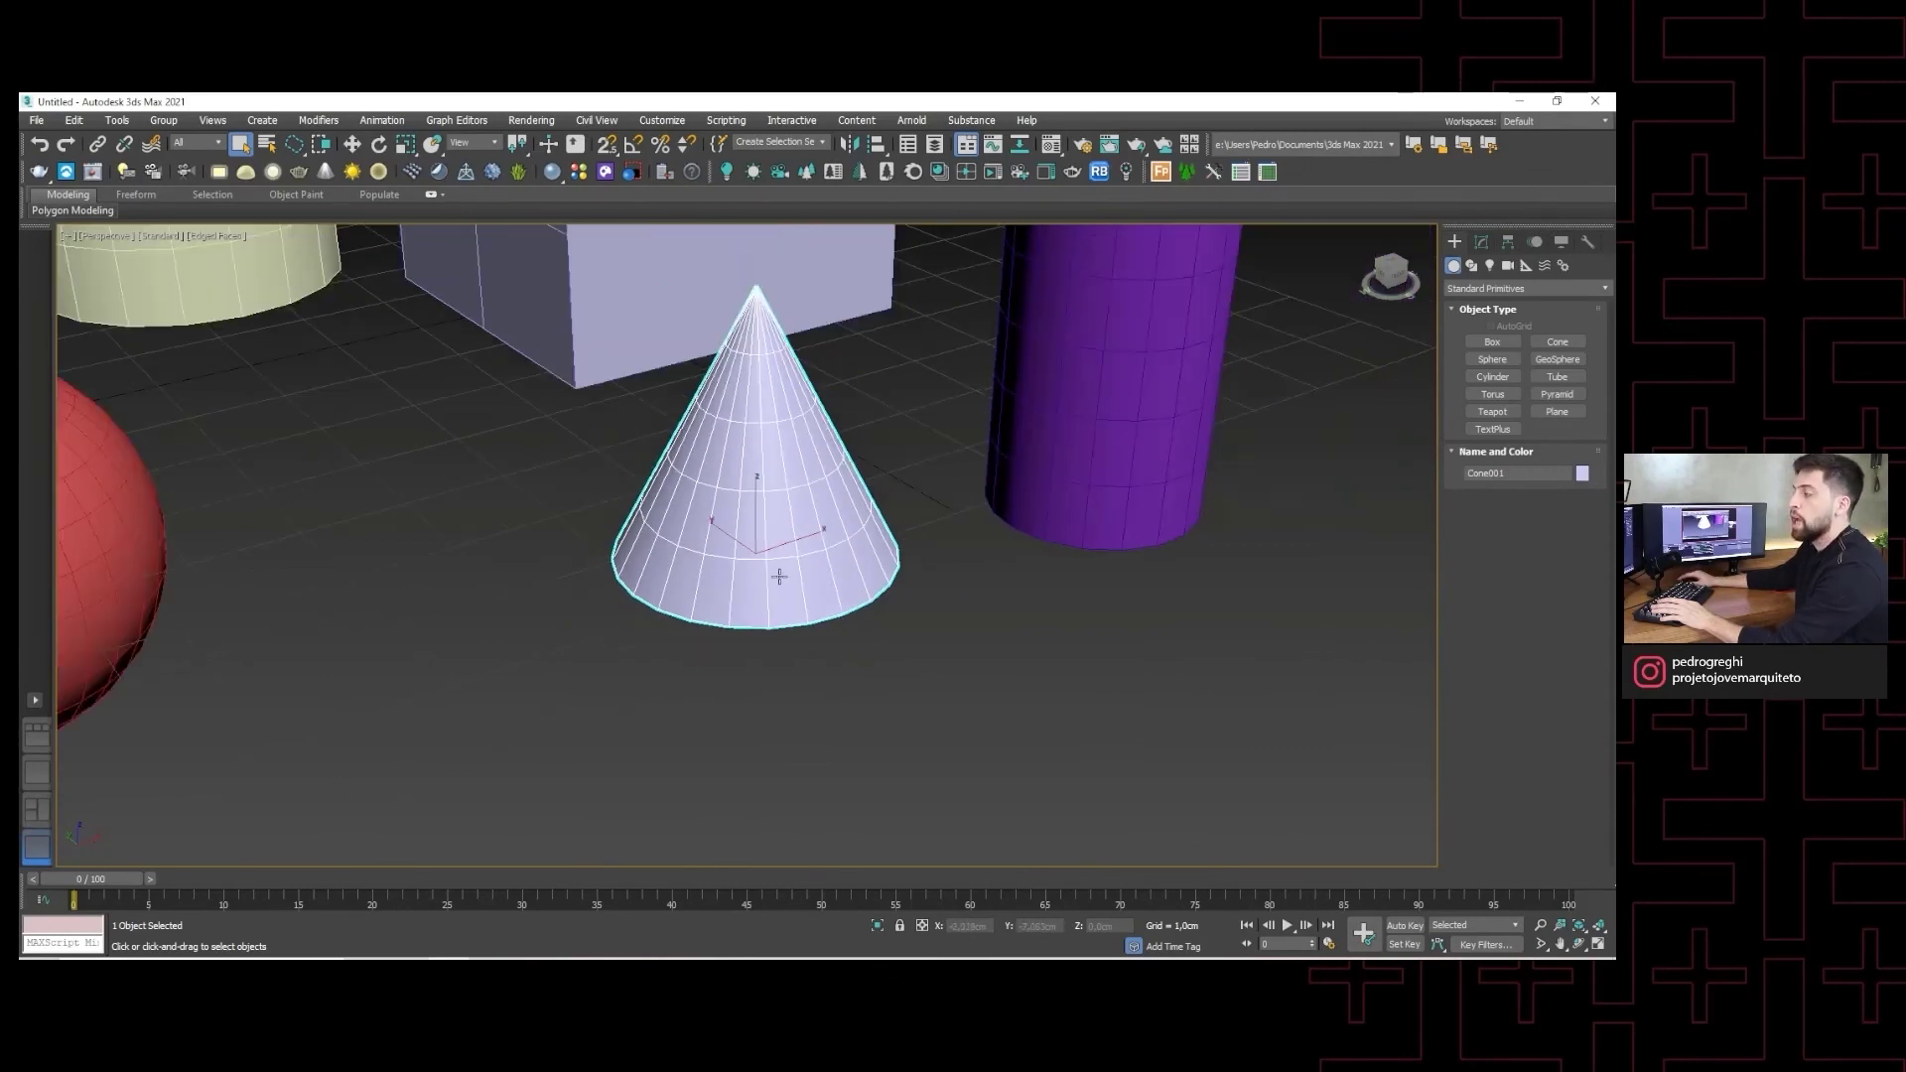
pyautogui.scroll(-2, 779, 566)
pyautogui.moveTo(779, 566); pyautogui.dragTo(804, 623, button='middle')
pyautogui.scroll(-3, 804, 624)
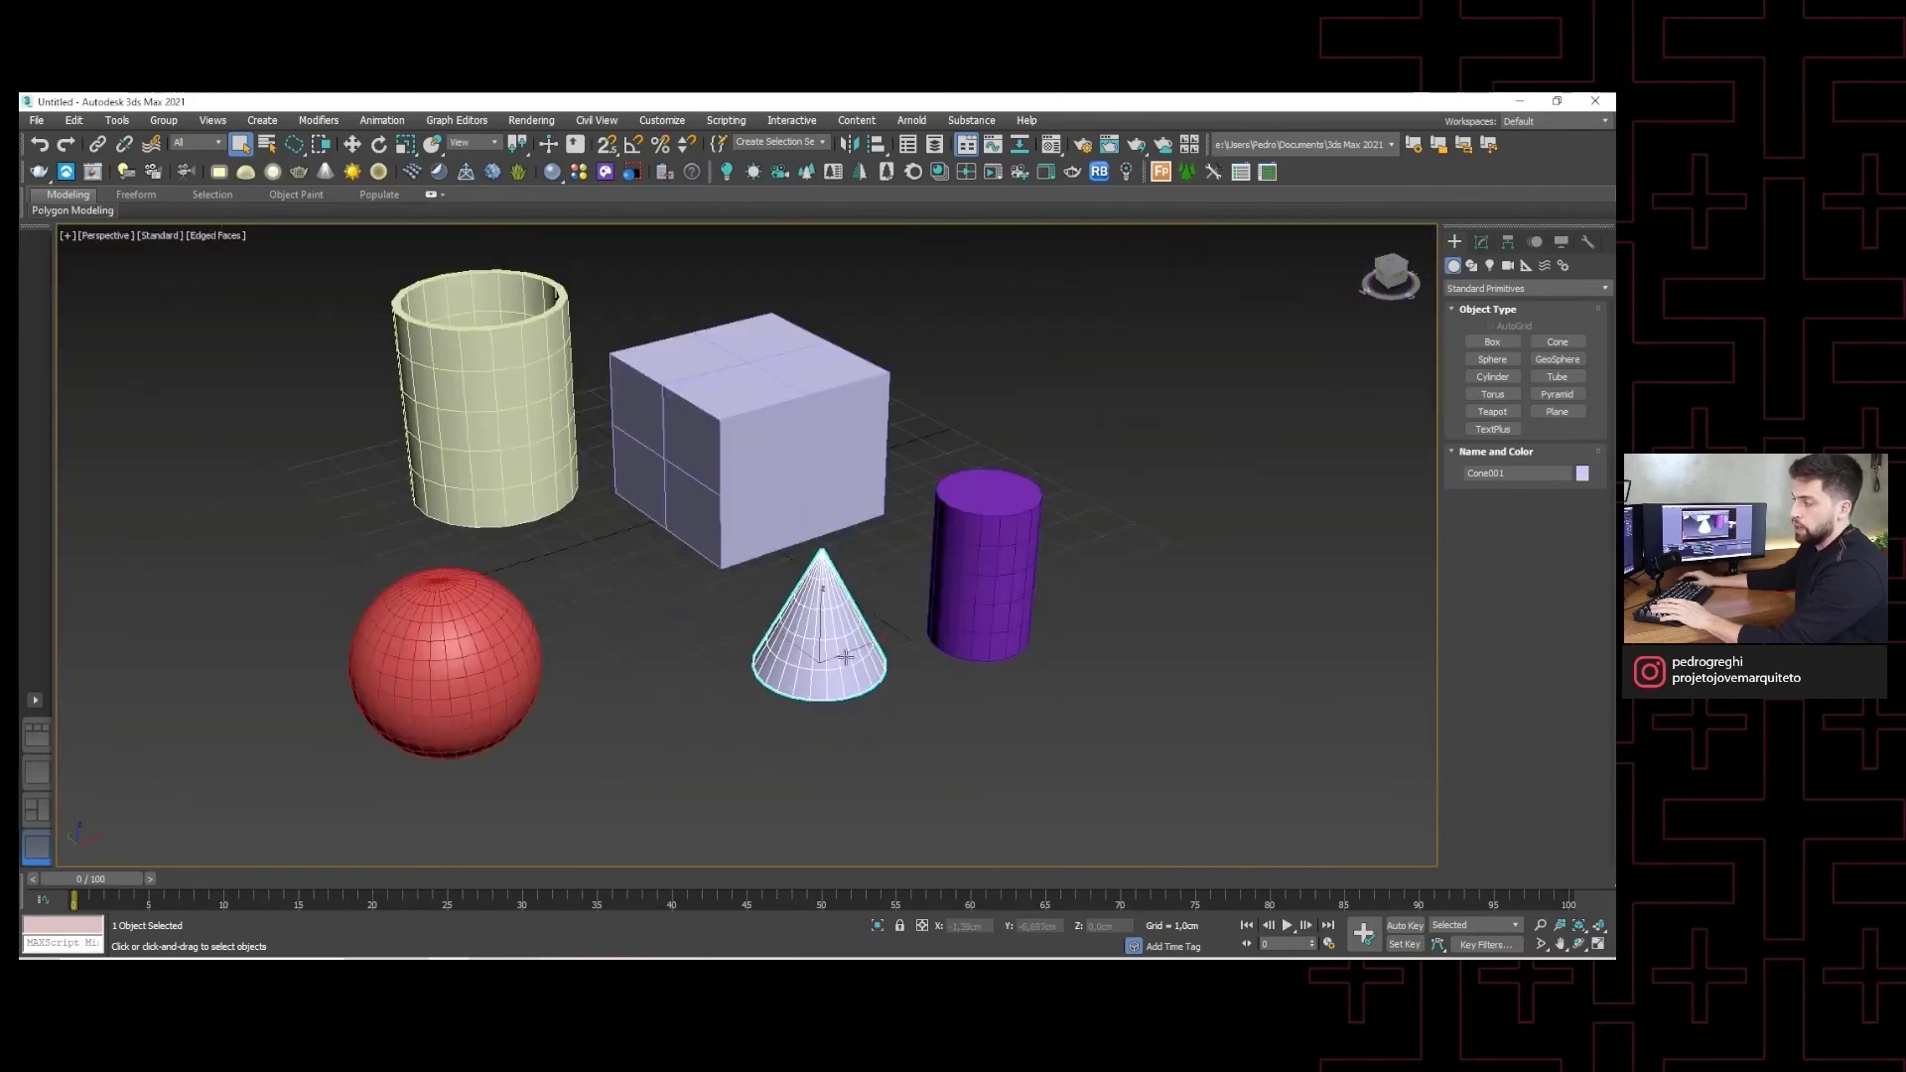
pyautogui.keyDown('alt'); pyautogui.moveTo(839, 652); pyautogui.dragTo(876, 670, button='middle'); pyautogui.keyUp('alt')
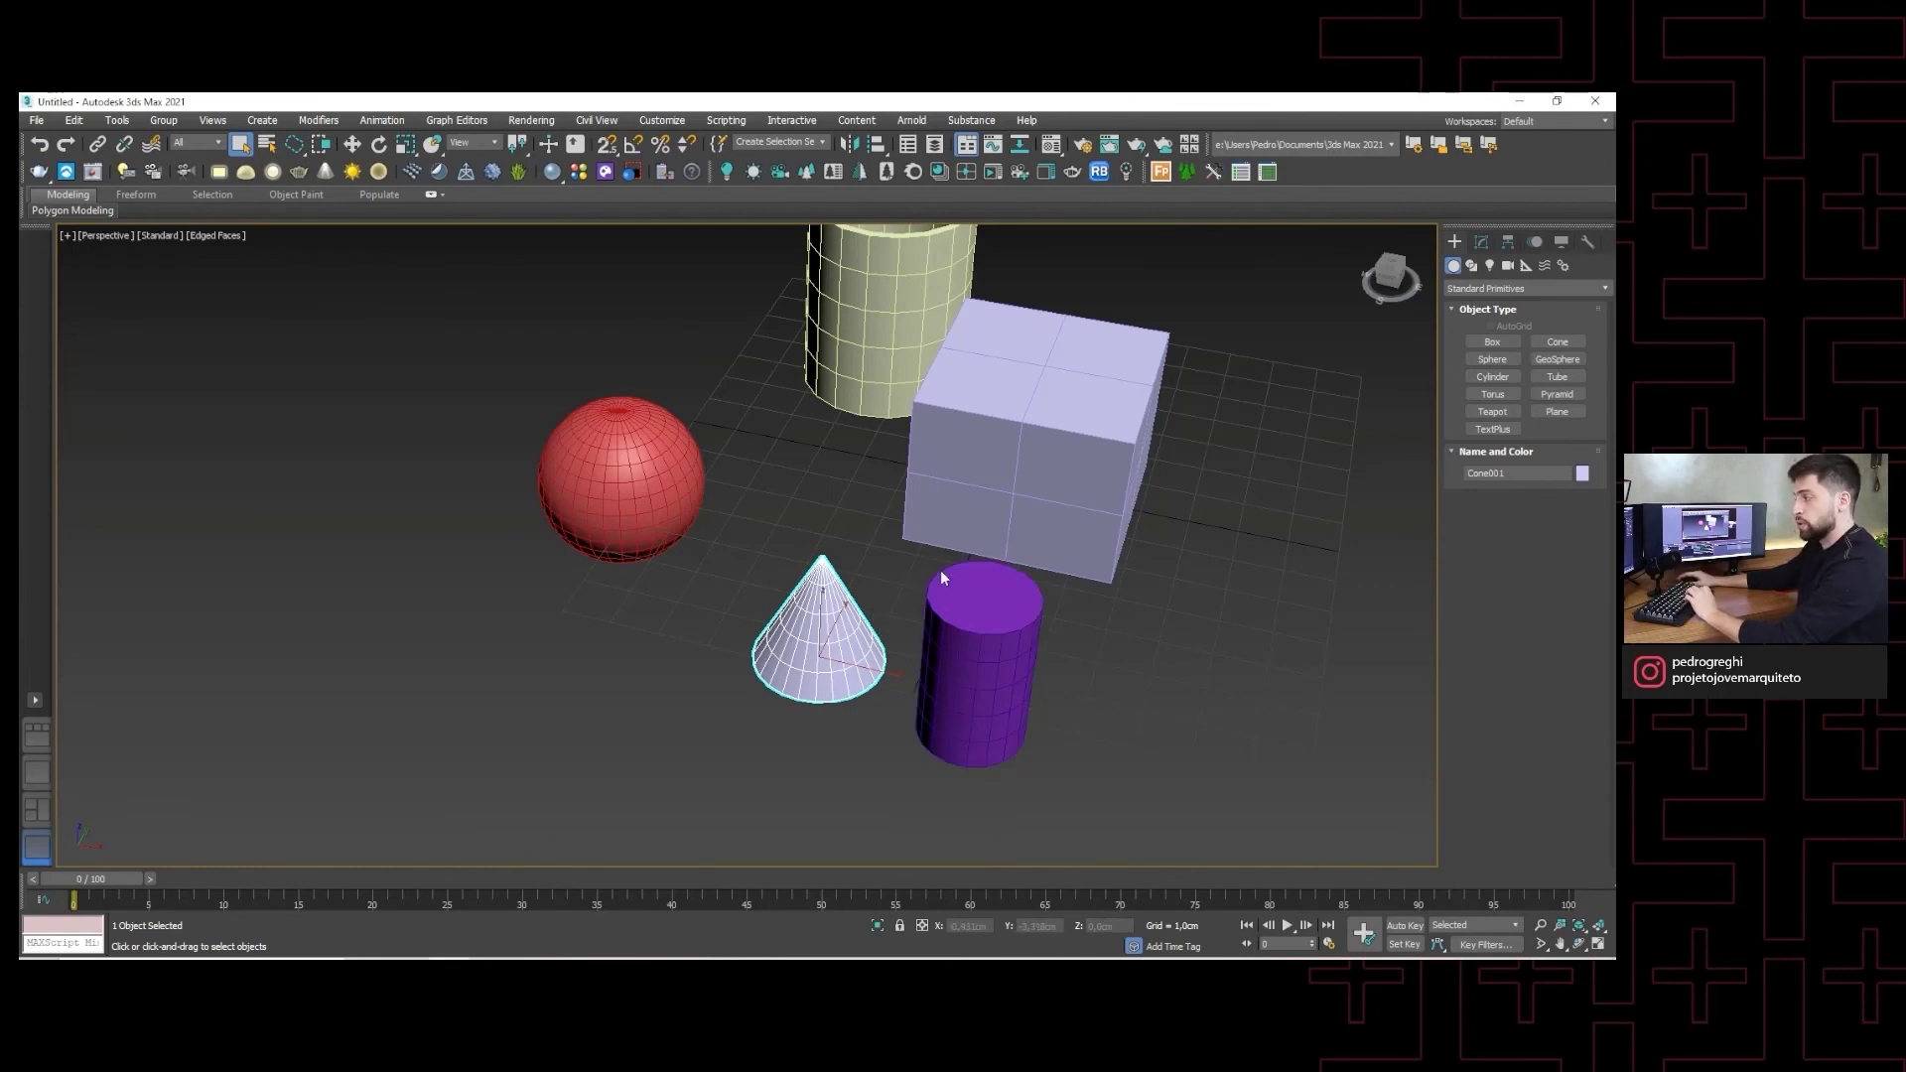
pyautogui.moveTo(914, 574); pyautogui.dragTo(854, 653, button='middle')
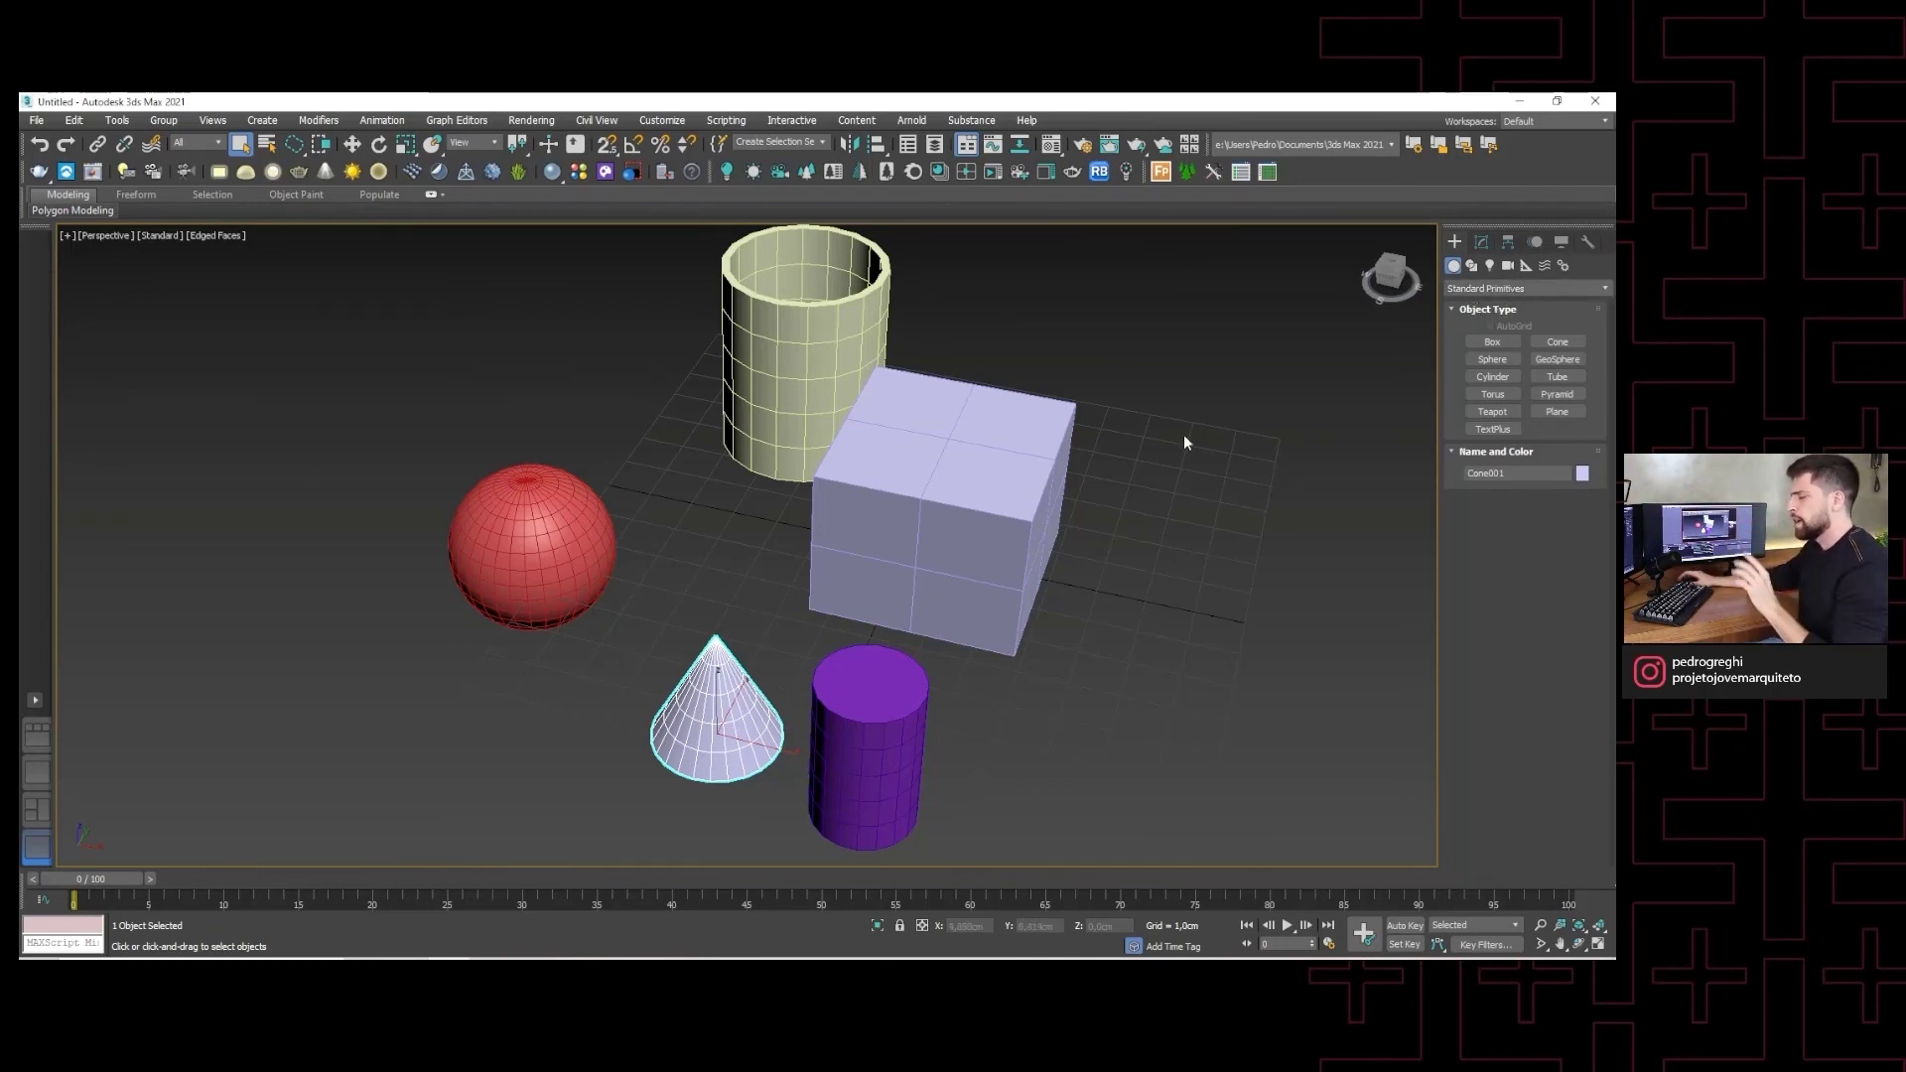
pyautogui.moveTo(1183, 432); pyautogui.dragTo(1168, 494, button='middle')
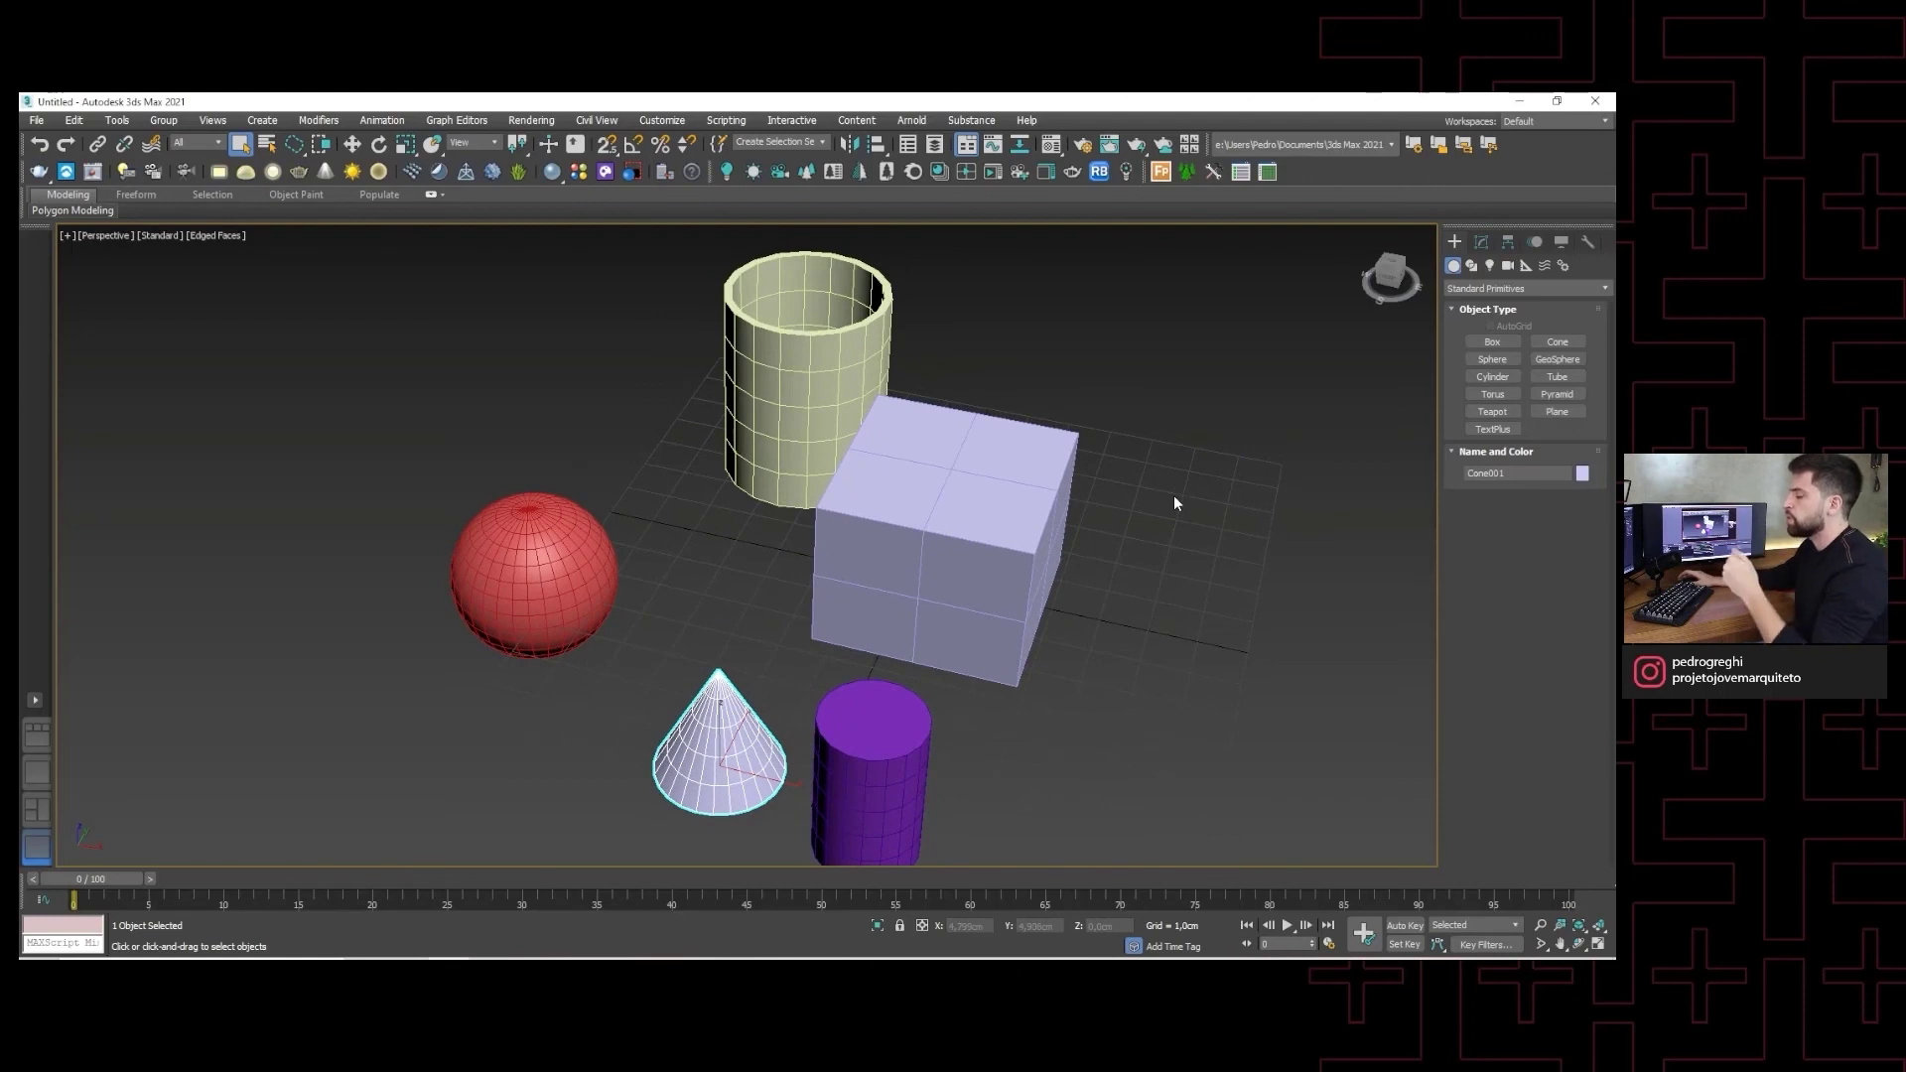